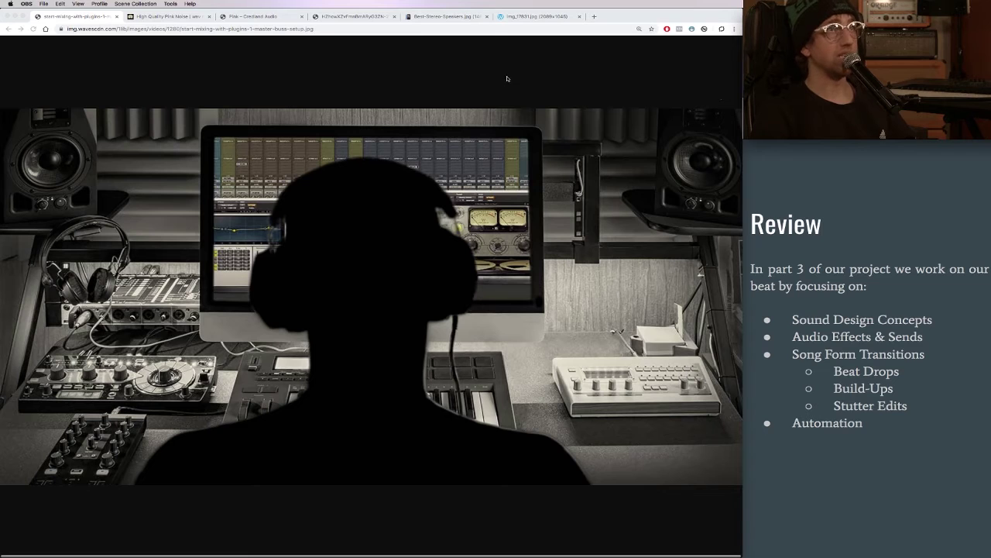
Step: Look over the audiocheck.net pink noise page and Credland Audio's Pink plug-in download page
left_click(856, 237)
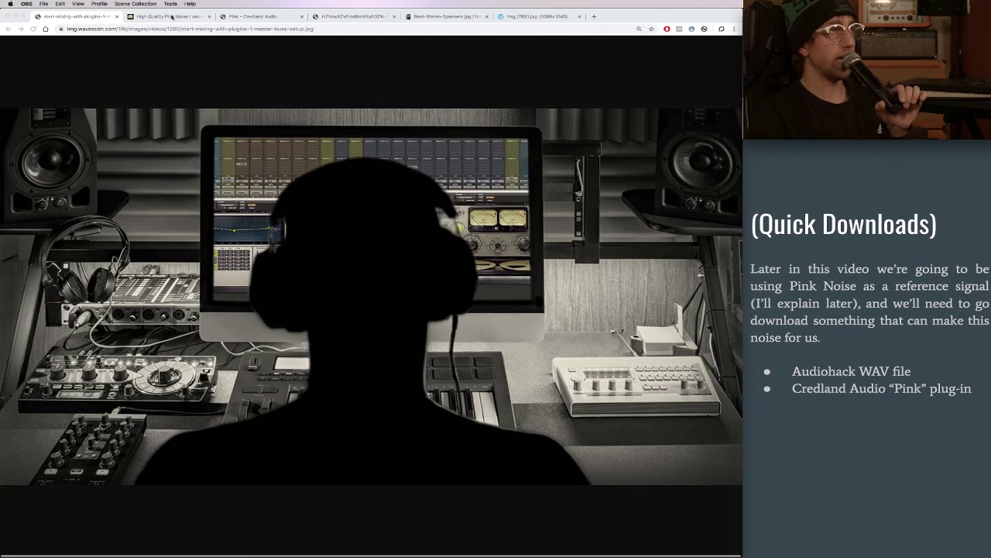
left_click(171, 16)
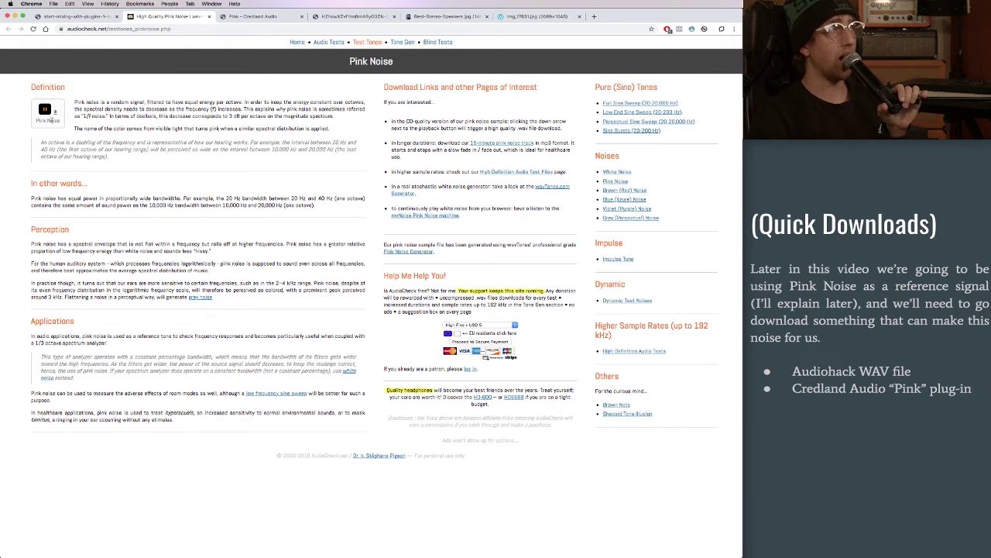
left_click(261, 17)
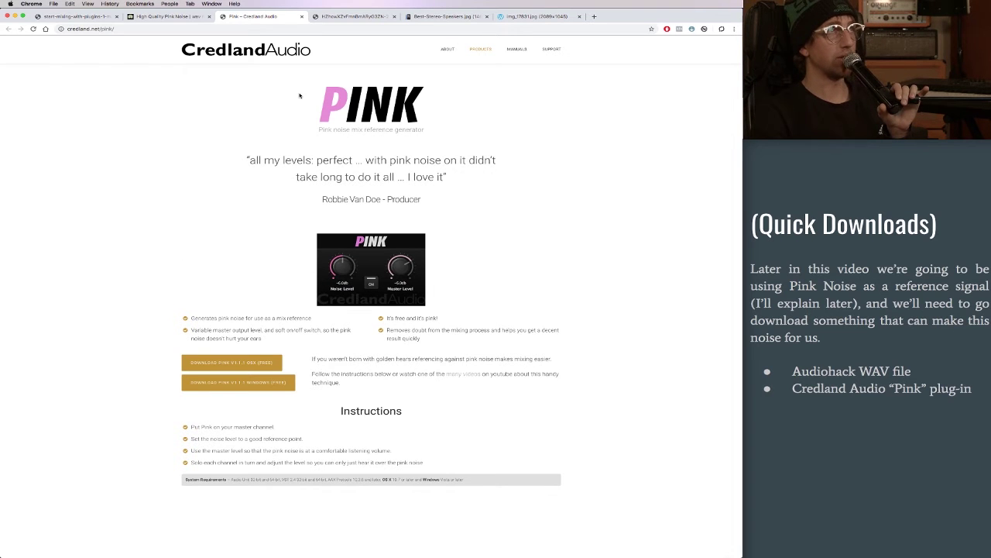
left_click(52, 18)
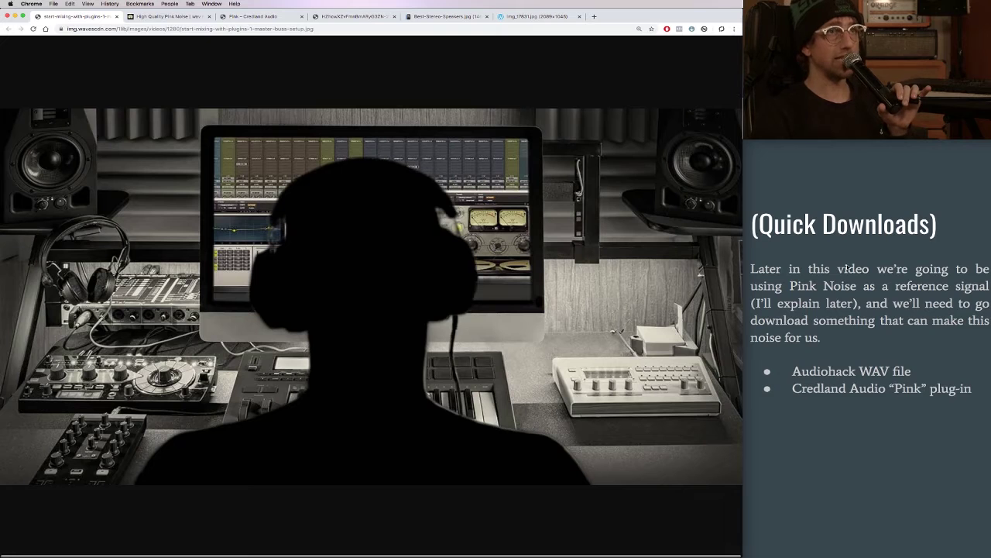
scroll(848, 267, "down", 1)
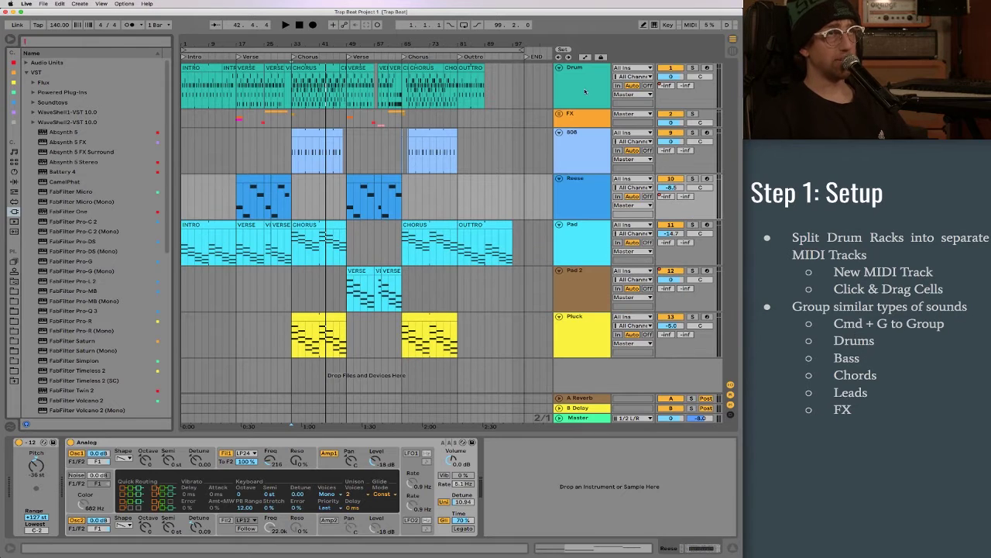
Step: Examine the Drum track's device chain, from the Drum Rack and kick sample through Saturator to OTT
left_click(584, 92)
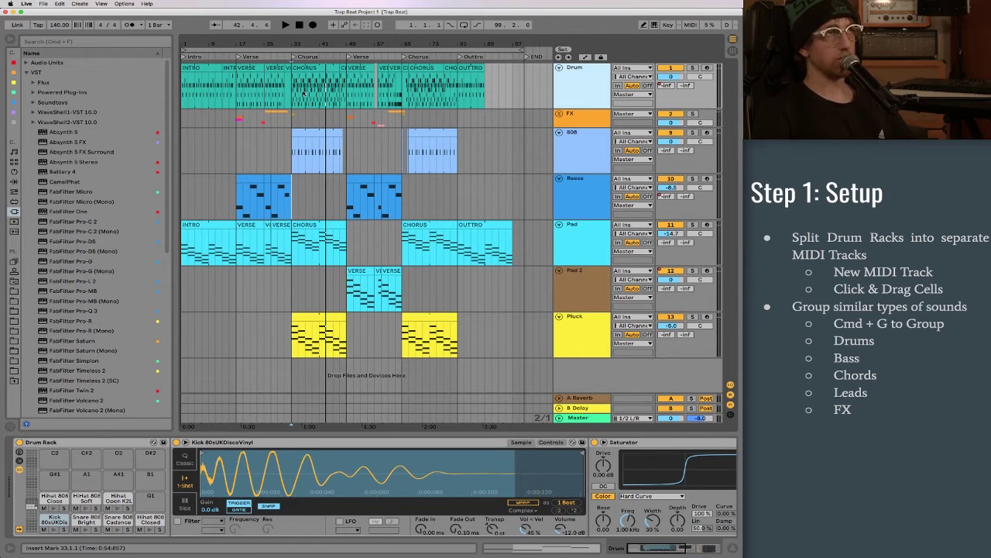
left_click(424, 459)
scroll(425, 458, "right", 5)
left_click(501, 444)
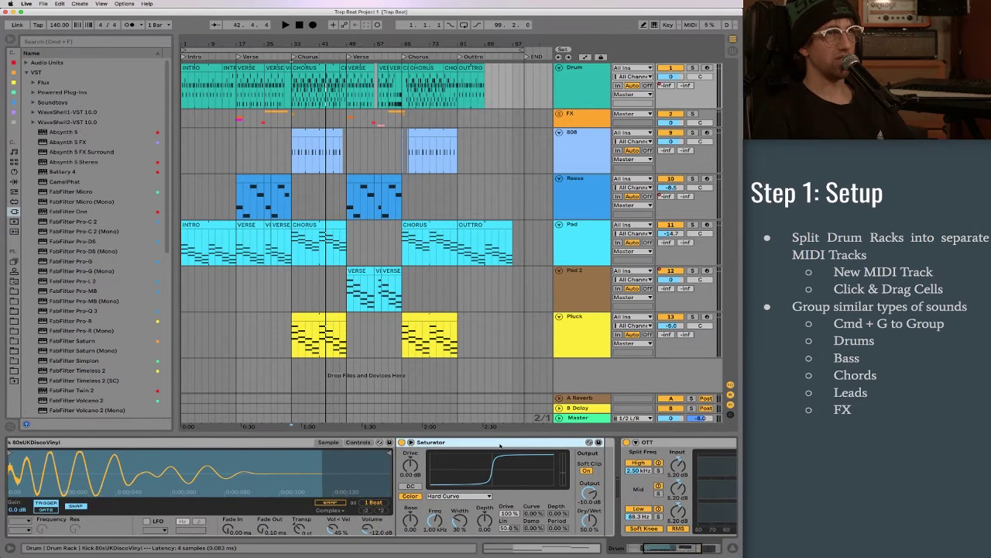
scroll(500, 446, "left", 5)
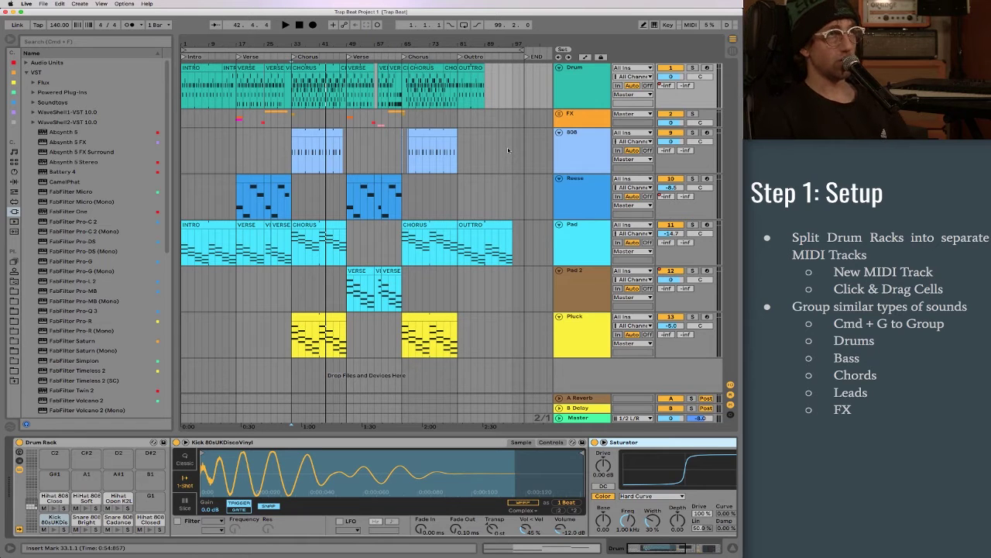
Step: Insert six new MIDI tracks directly below the Drum track
left_click(572, 93)
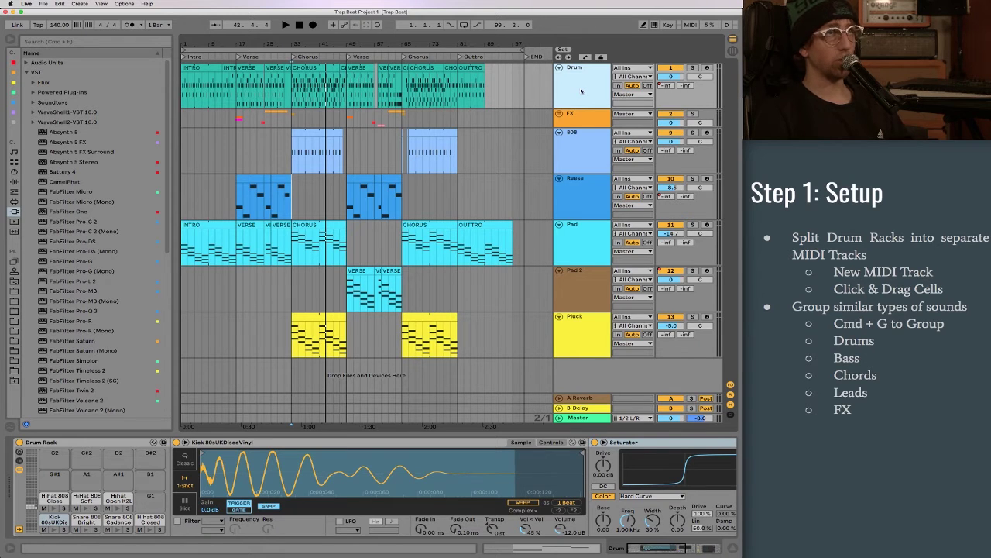
key("super+shift+t")
key("super+shift+t")
key("super+shift+t")
key("super+shift+t")
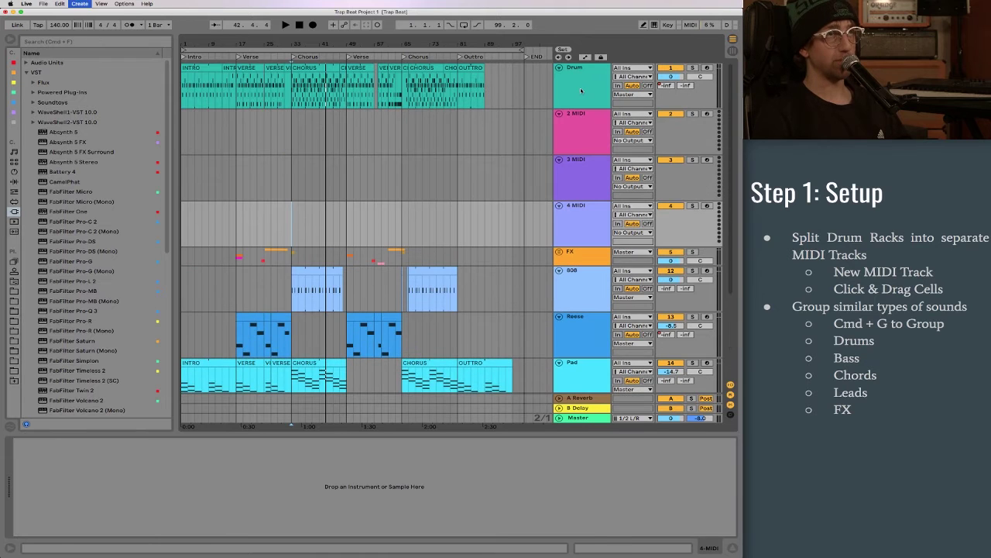
key("super+shift+t")
key("super+shift+t")
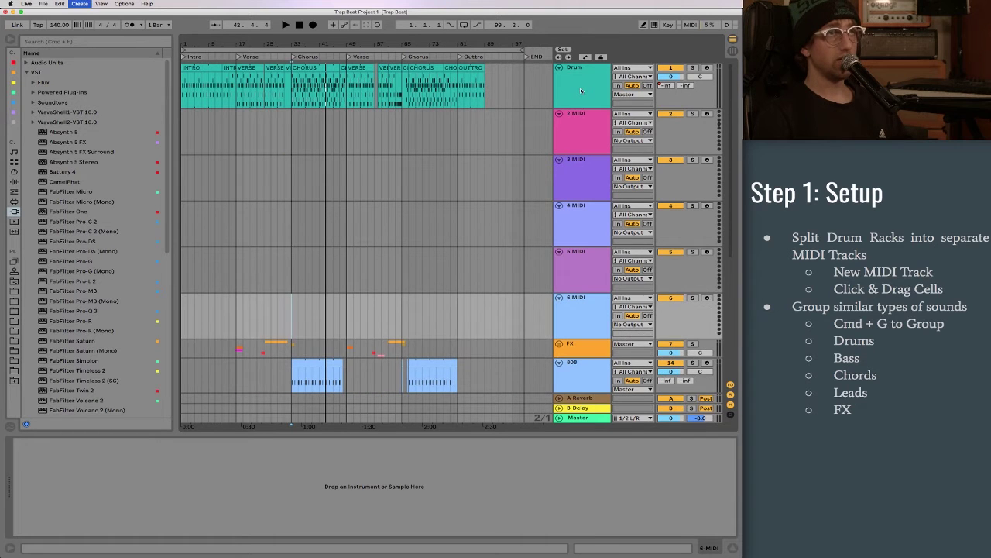
Step: Move the Snare 808 Bright pad from the Drum track's rack to MIDI track 2 and the Snare 808 Cadance pad to track 3
left_click(581, 91)
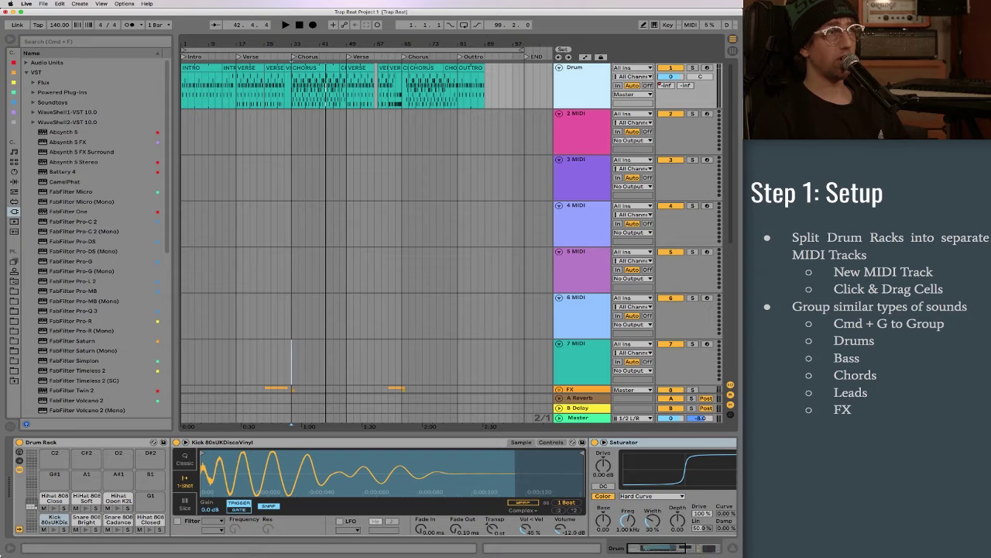
left_click_drag(87, 521, 317, 125)
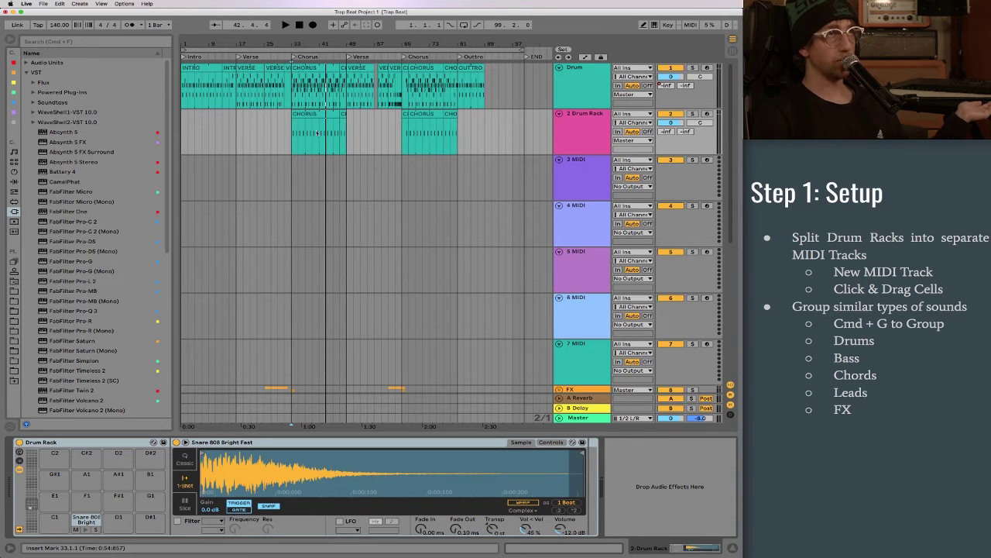
left_click(577, 76)
left_click_drag(118, 520, 329, 186)
scroll(330, 187, "up", 1)
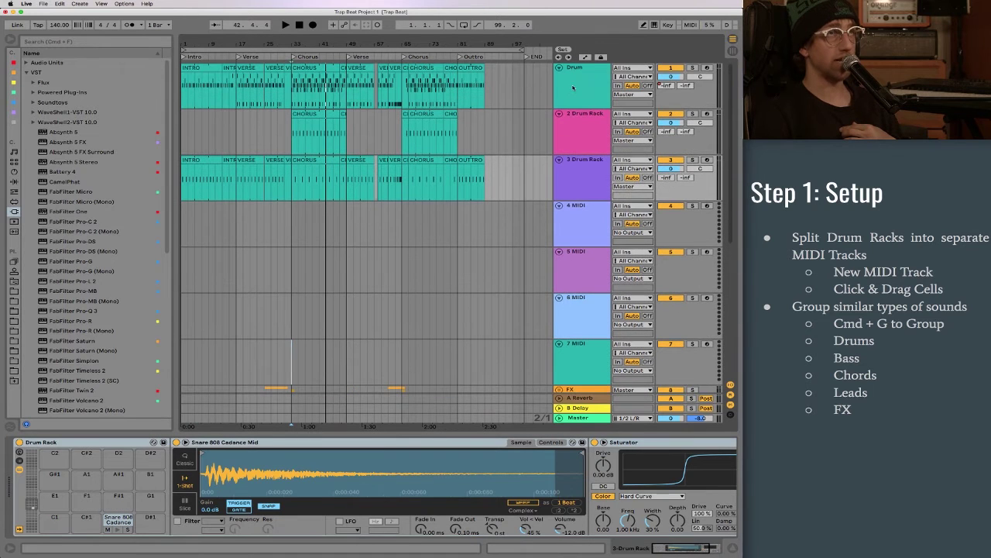
Step: Move the Hihat 808 Closed, Hihat 808 Close, HiHat 808 Soft and Hihat Open K2L pads from the Drum track to MIDI tracks 4 to 7
left_click(577, 77)
left_click_drag(150, 520, 329, 226)
left_click(577, 79)
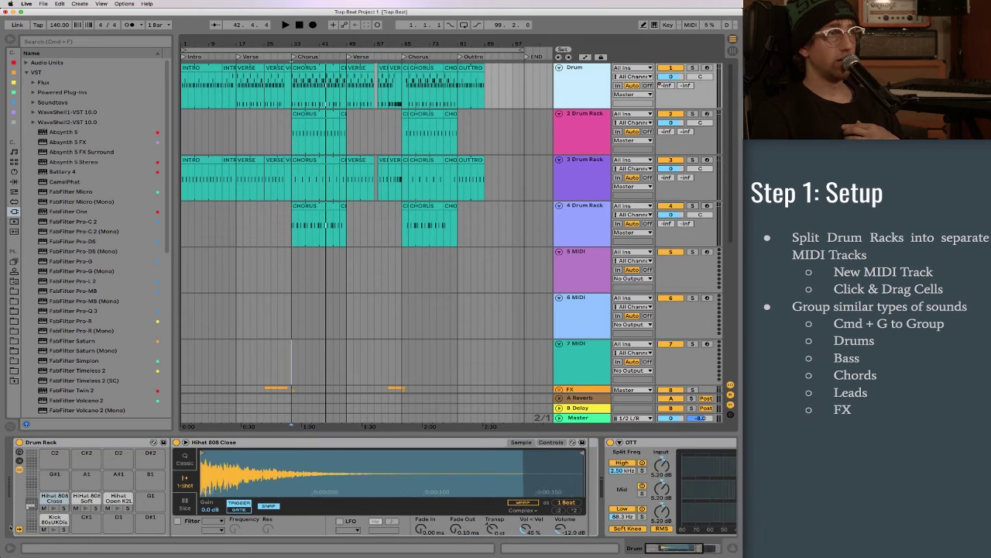
left_click_drag(55, 500, 343, 268)
left_click(87, 498)
left_click_drag(87, 498, 277, 318)
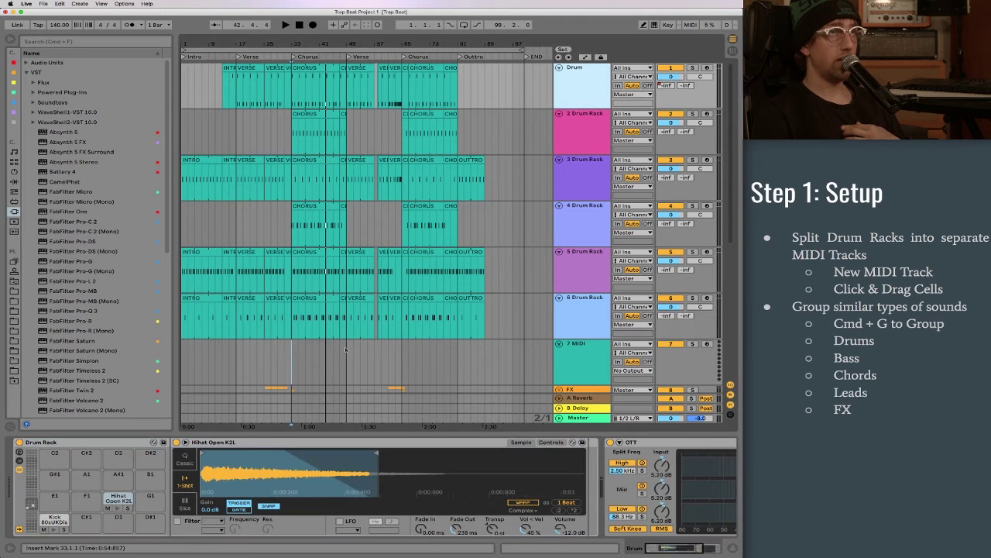
left_click_drag(116, 501, 335, 353)
Step: Rename the first three drum tracks as kick, snare 1 and snare 2
left_click(574, 84)
key("super+r")
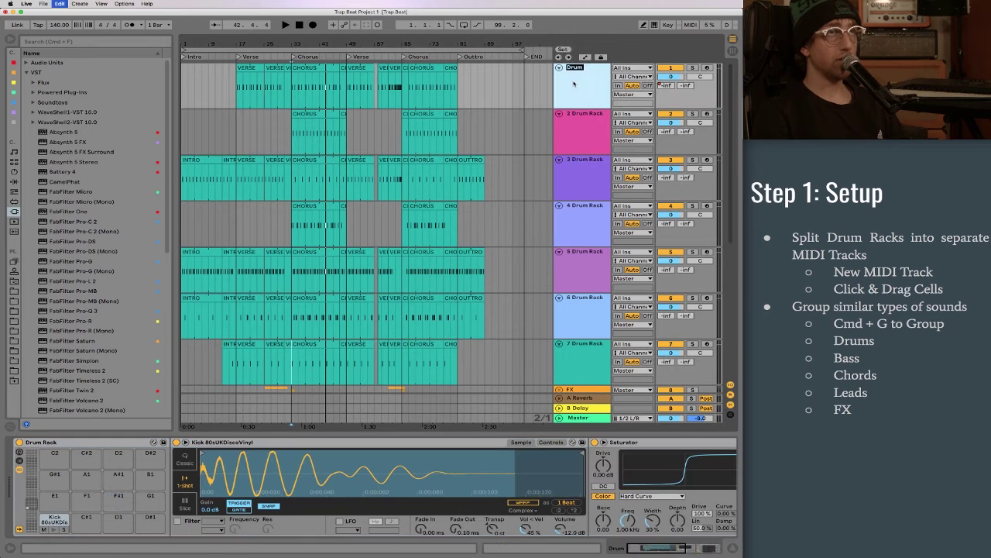
type("kick")
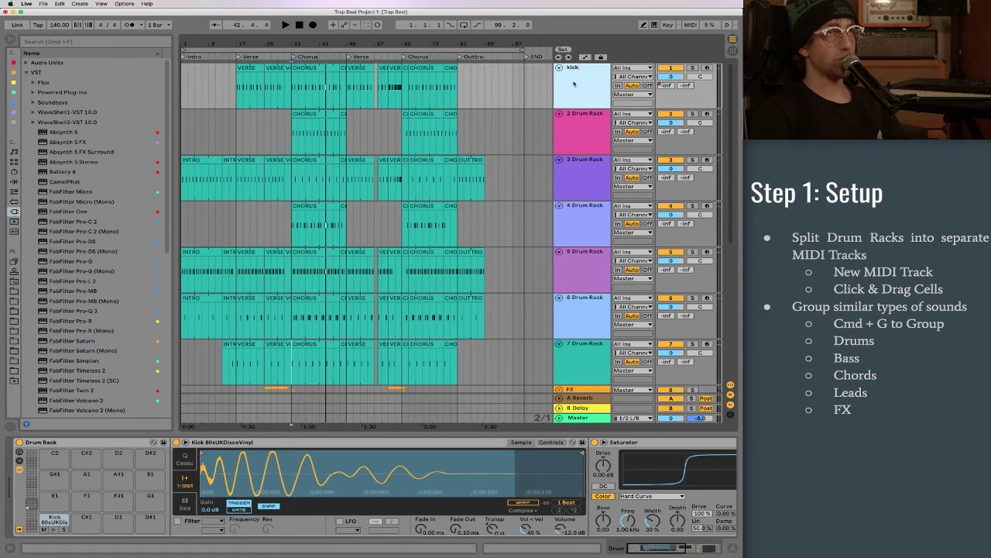
key("Tab")
type("snare 1")
key("Tab")
type("snare 2")
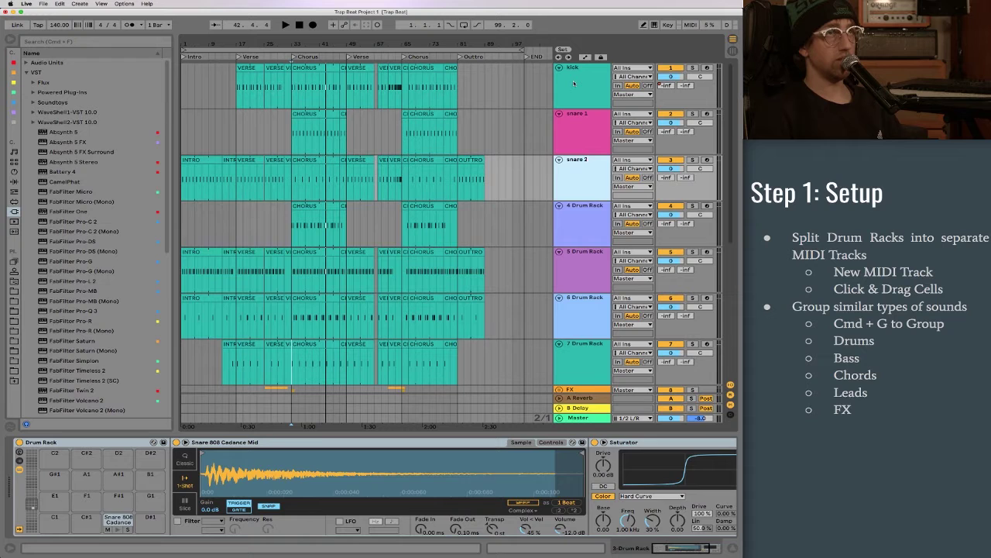
Step: Rename the four hi-hat tracks as hi hat 1, hi hat 2, hi hat 3 and hi hat open
key("Tab")
type("hi hat 1")
key("Tab")
type("hi hat 2")
key("Tab")
type("hi hat 3")
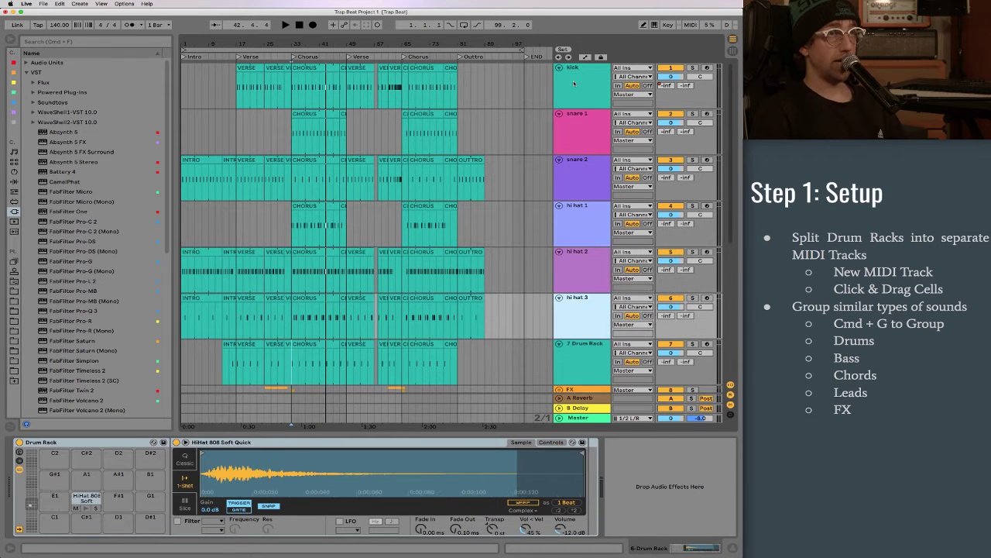
key("Tab")
type("hi hat open")
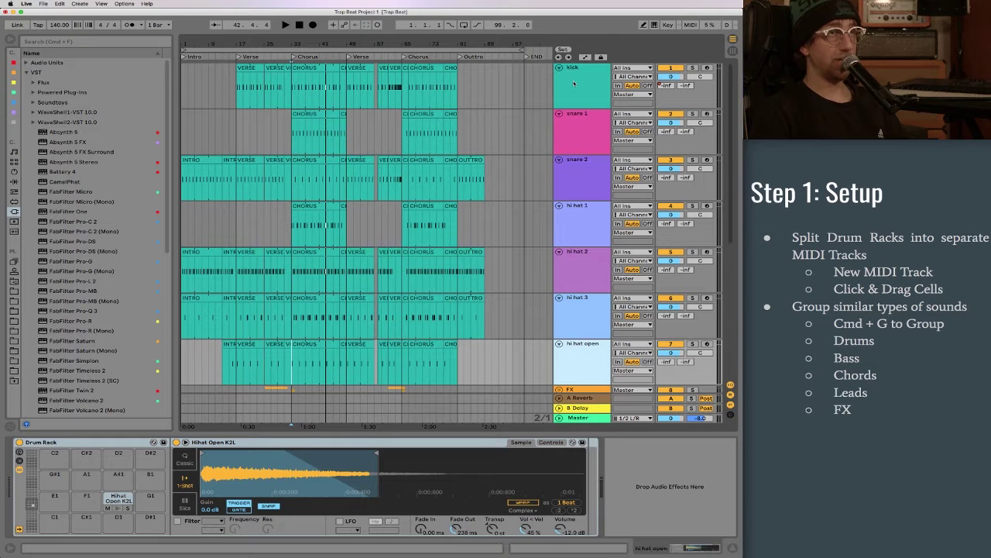
Step: Group all tracks from kick to hi hat open and name the group Drum Group
left_click(574, 82)
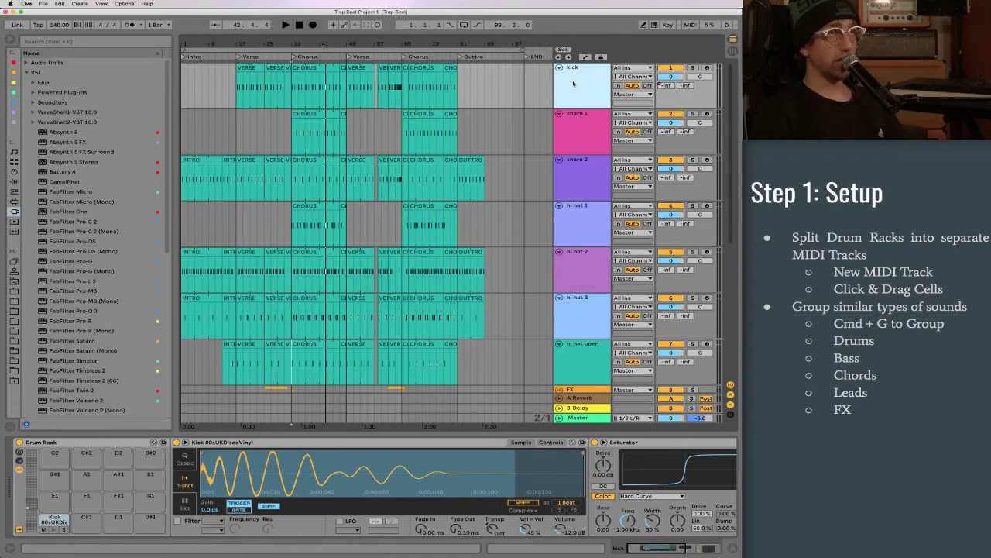
left_click(579, 365, "shift")
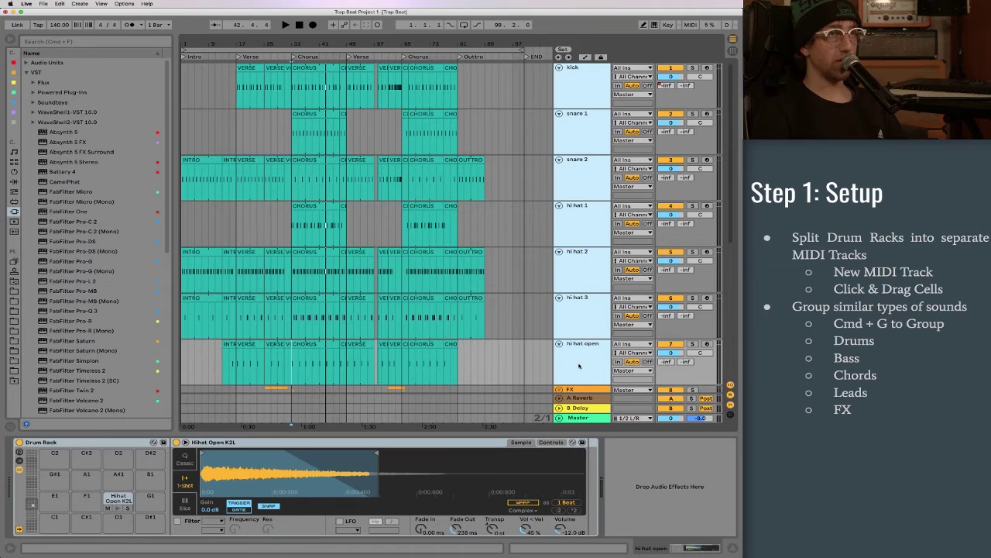
right_click(578, 366)
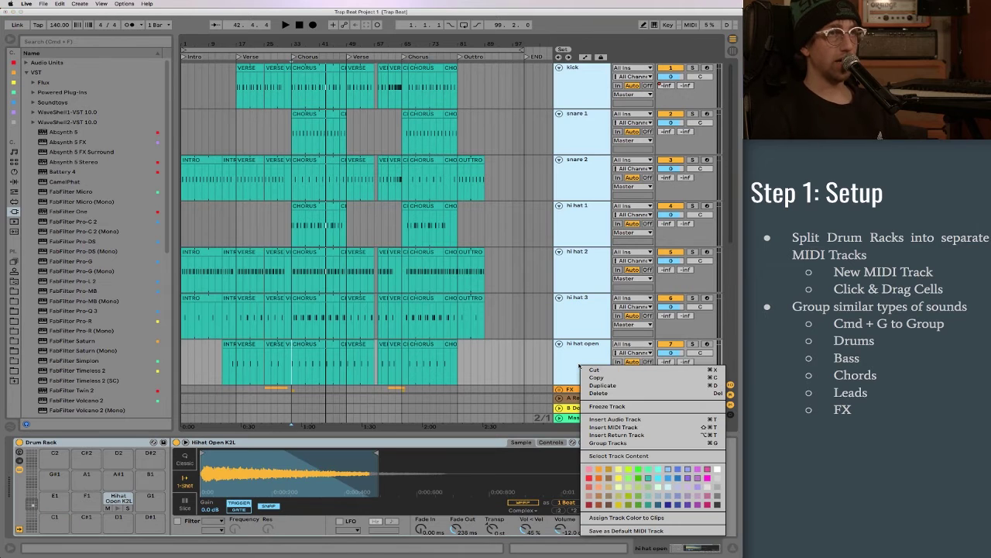
left_click(653, 443)
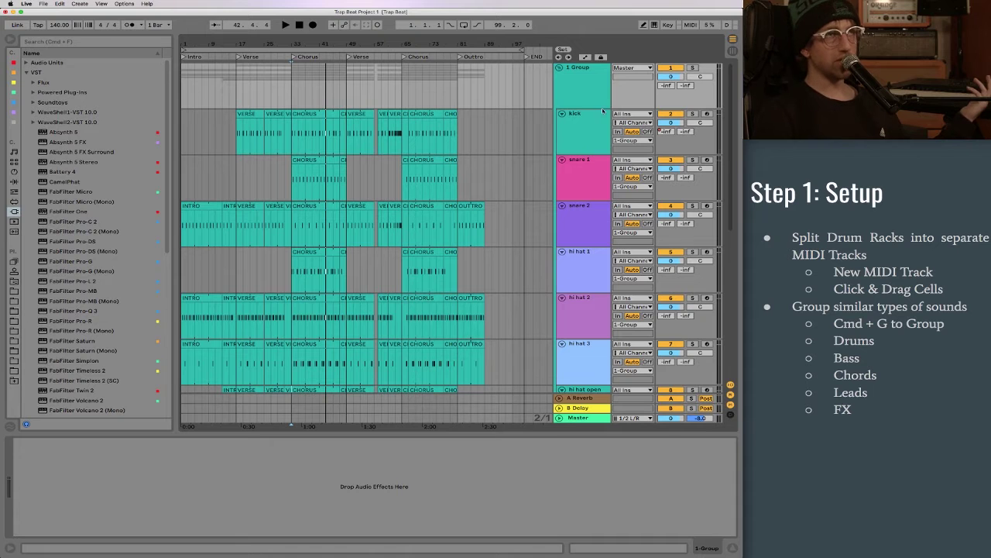
left_click(587, 91)
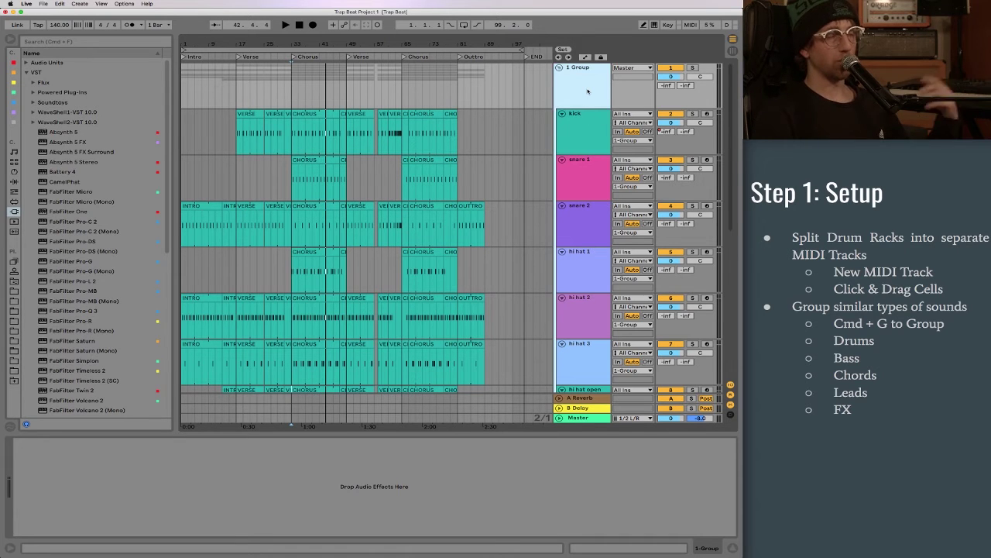
key("super+r")
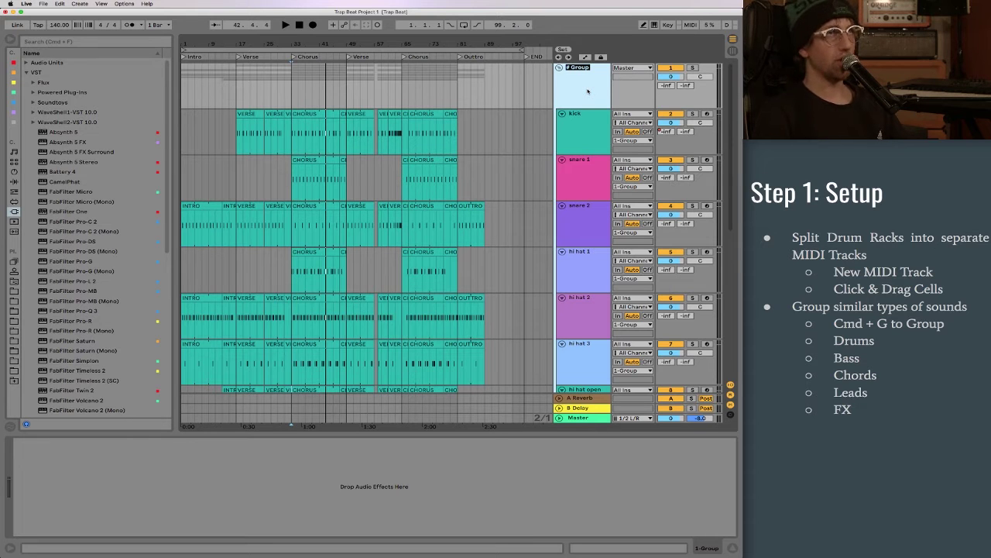
type("Drum Group")
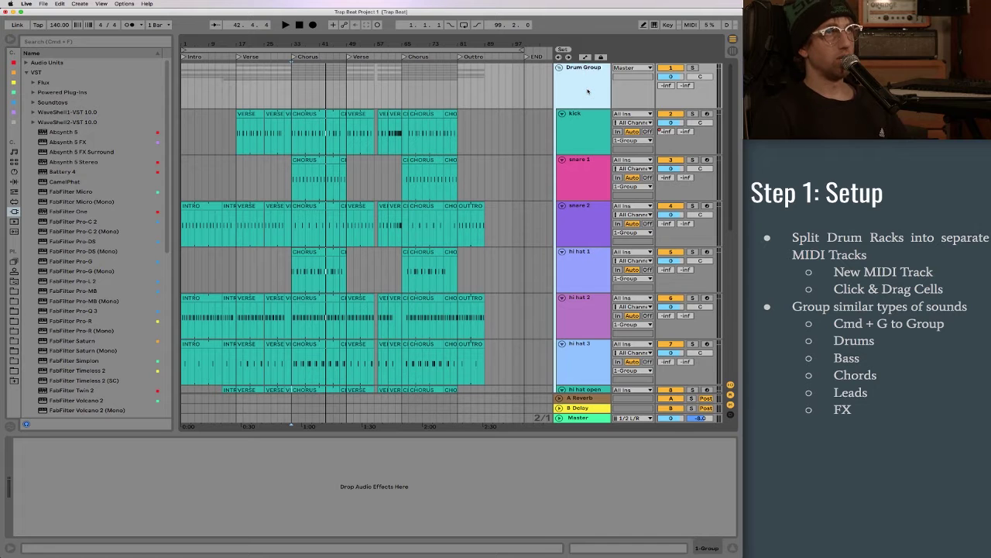
Step: Move the OTT effect from the end of the kick track's device chain onto the Drum Group track
left_click(580, 134)
scroll(583, 466, "right", 6)
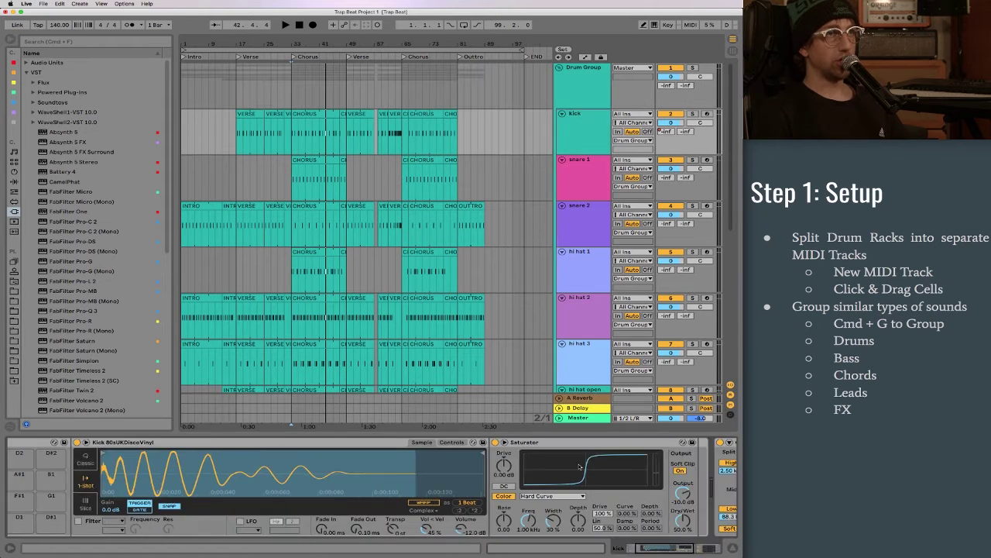
scroll(582, 466, "left", 6)
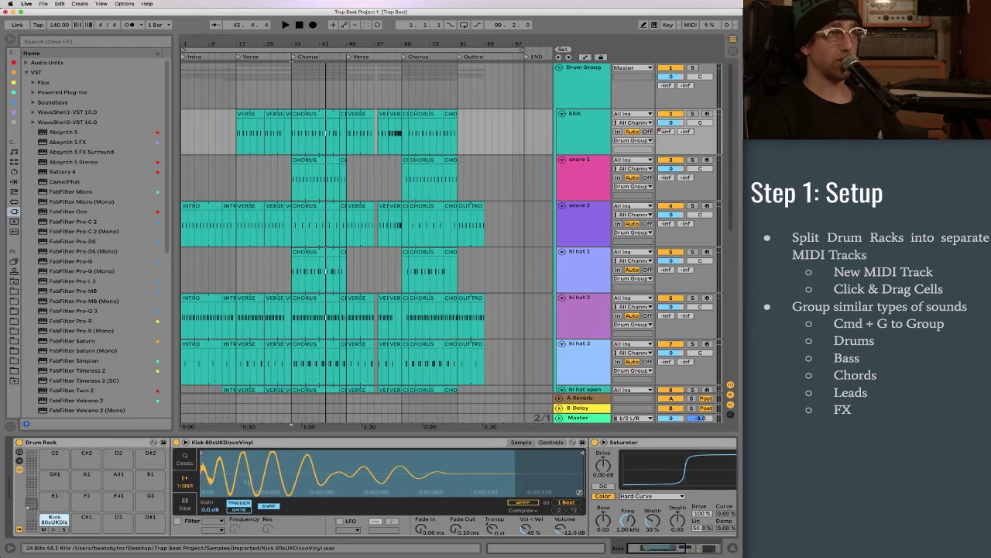
scroll(464, 473, "right", 6)
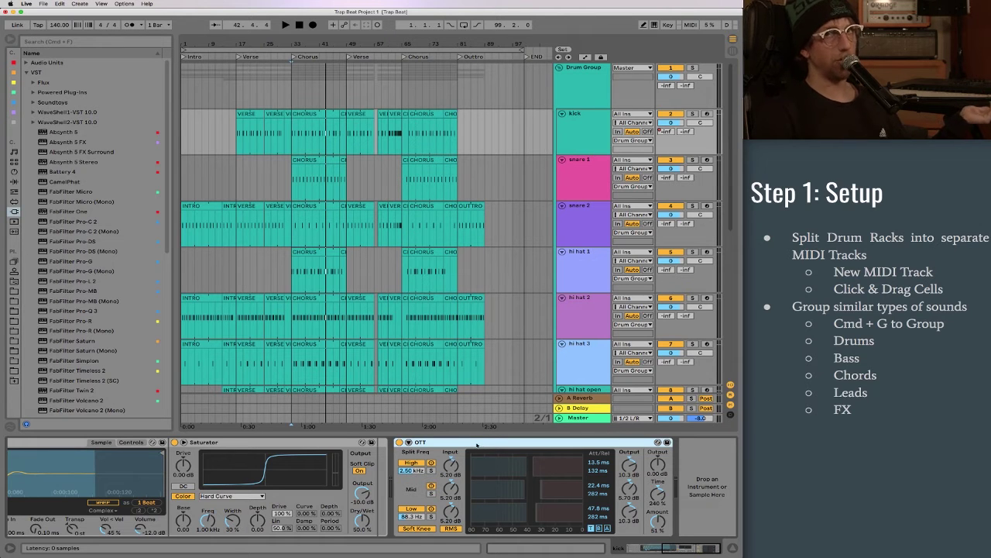
left_click(582, 83)
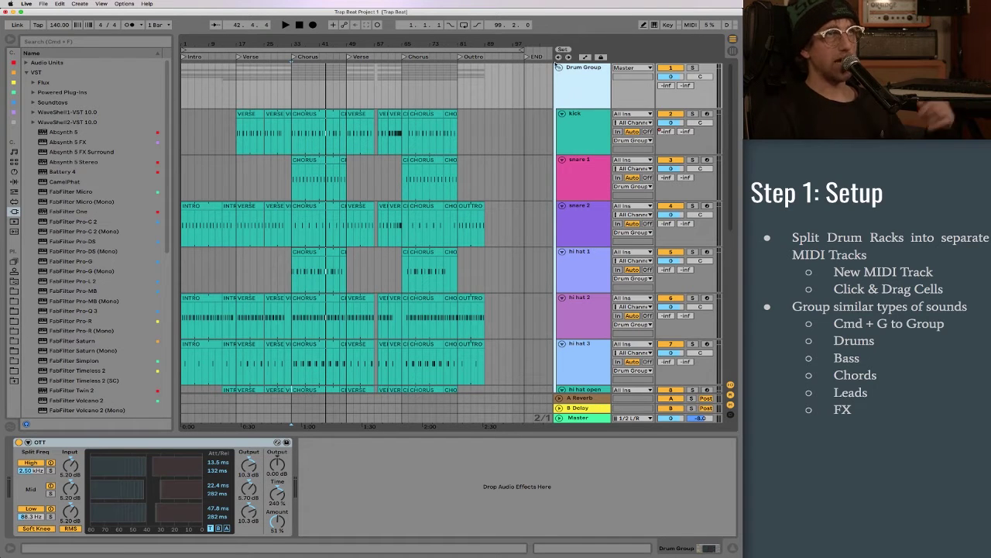
Step: Fold the Drum Group so its individual drum tracks are hidden in the arrangement
left_click(584, 129)
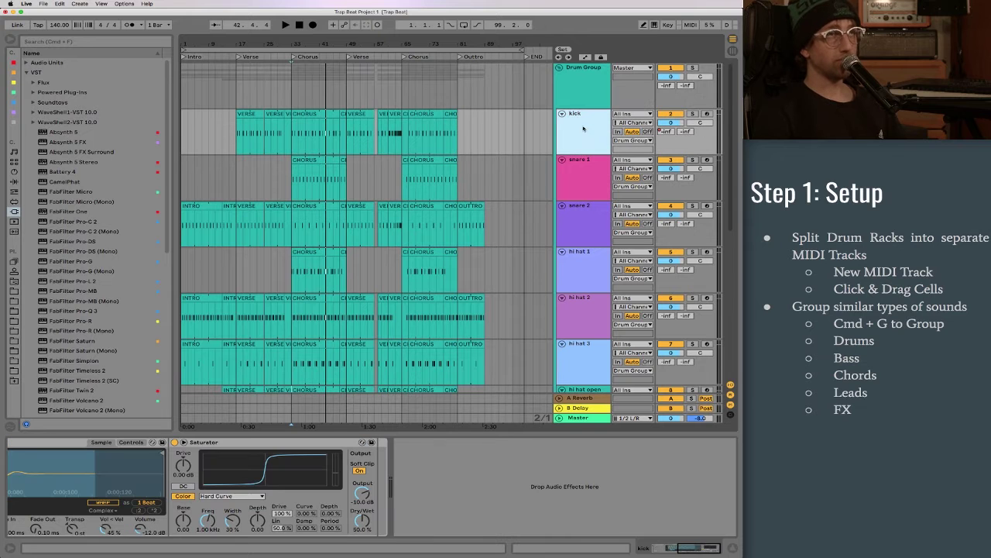
key("super+a")
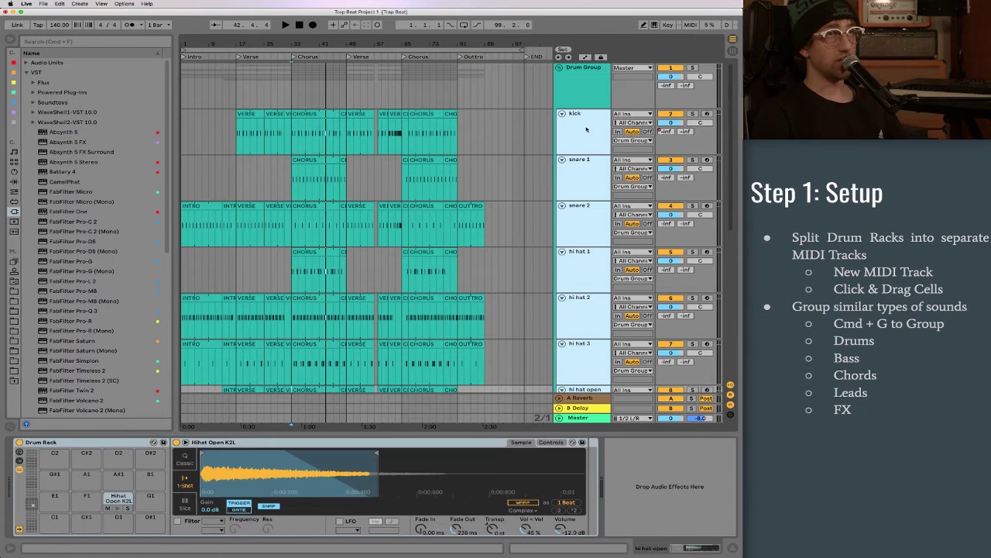
left_click(559, 68)
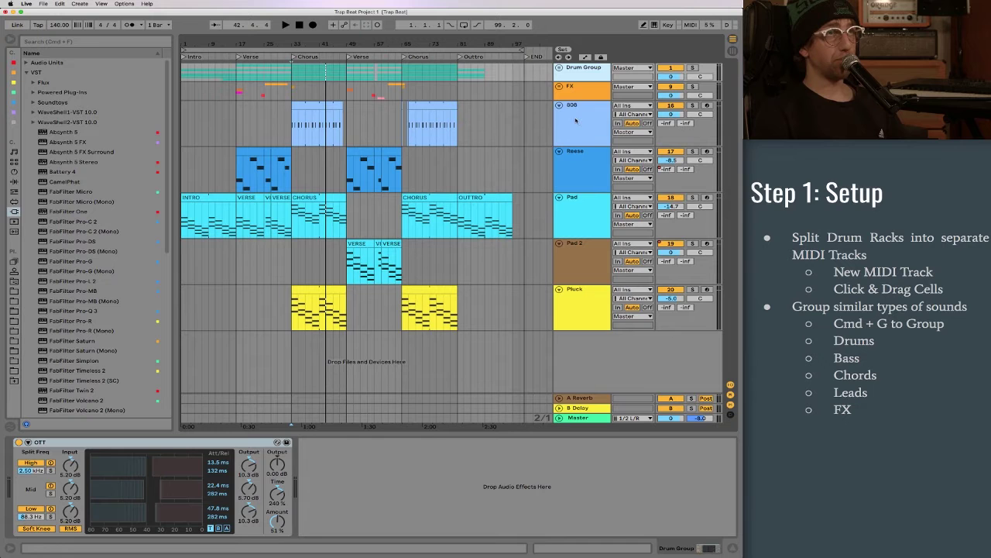
Step: Group the 808 and Reese tracks, name the group bass, and fold it
left_click(579, 118)
left_click(581, 172, "shift")
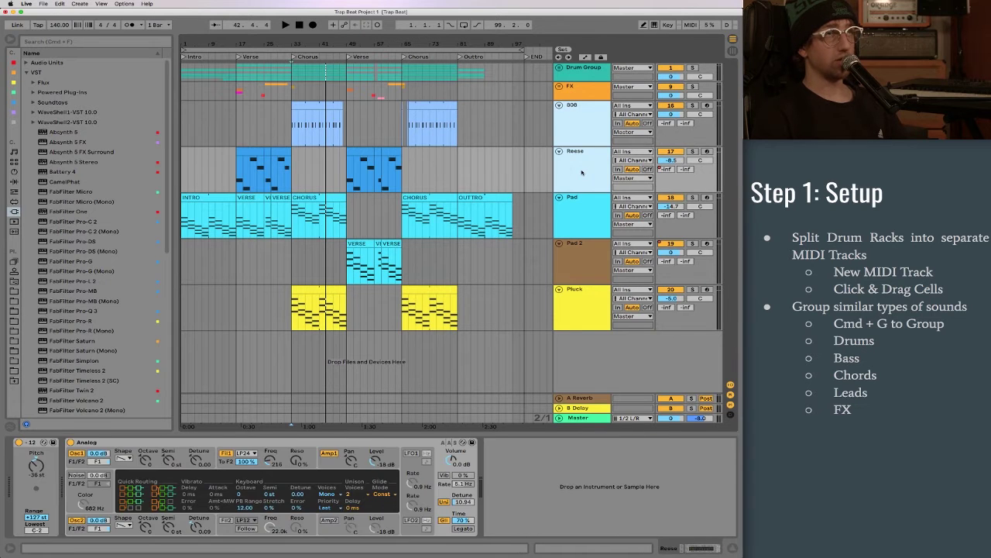
key("super+g")
key("super+r")
type("bass")
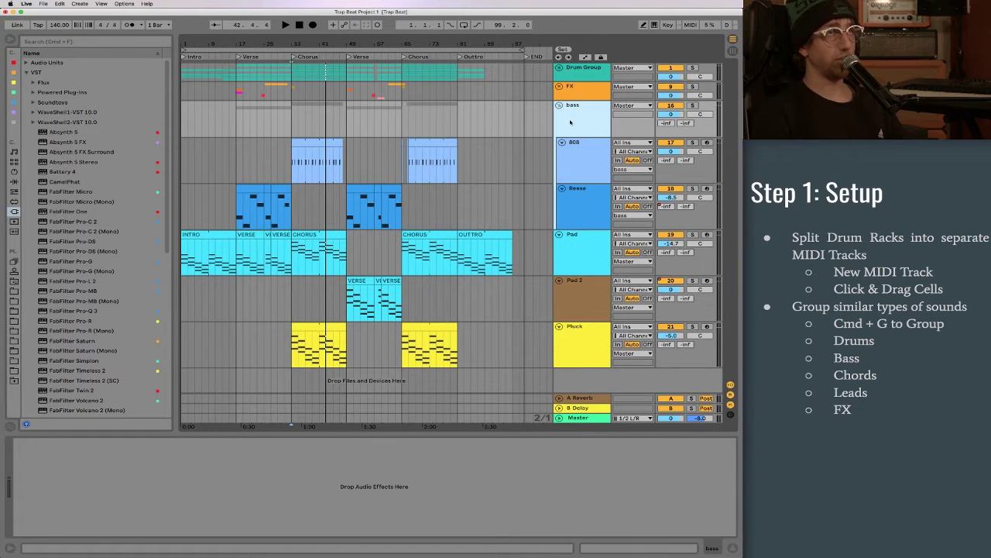
left_click(559, 105)
Step: Group the Pad and Pad 2 tracks, name the group Chords, and fold it
left_click(585, 148)
left_click(586, 172, "shift")
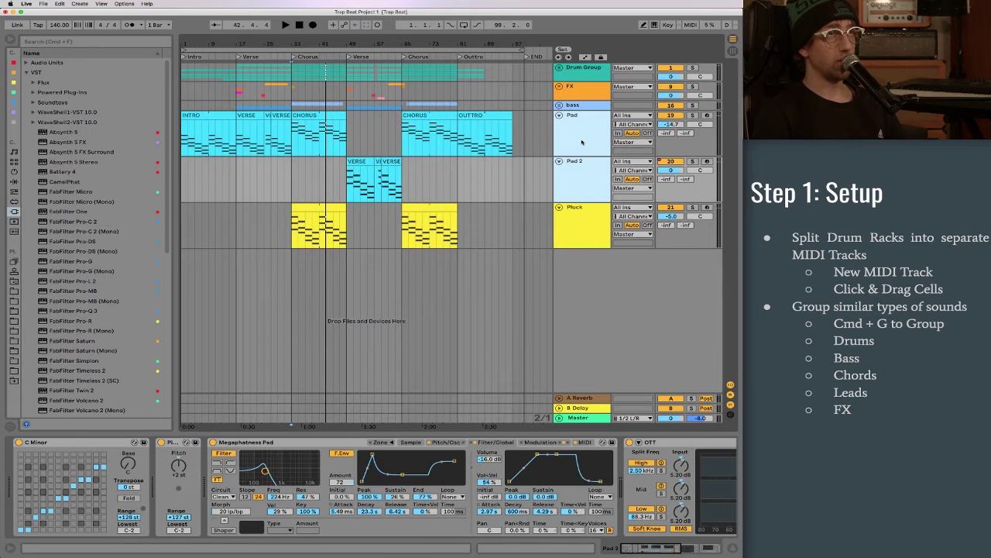
key("super+g")
key("super+r")
type("Chords")
key("Return")
left_click(559, 115)
left_click(577, 148)
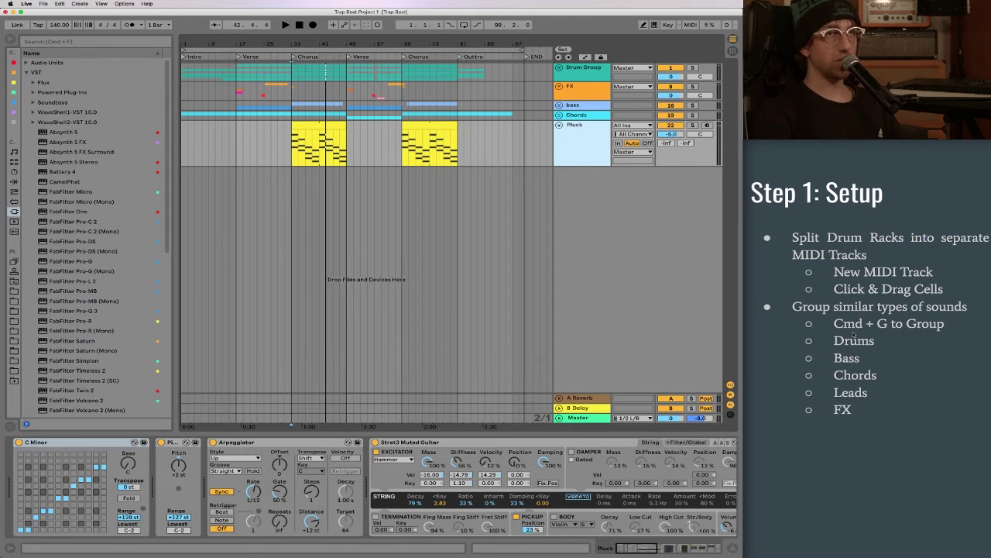
left_click(854, 333)
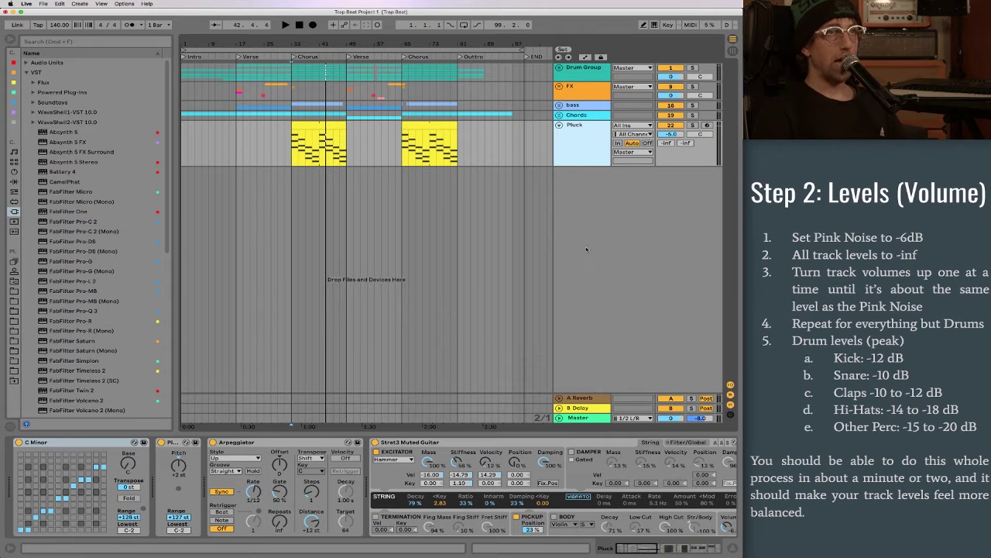
Step: Search the plug-ins for pink, add Pink on a new audio track below Pluck, and switch its noise off
left_click(76, 41)
type("pink")
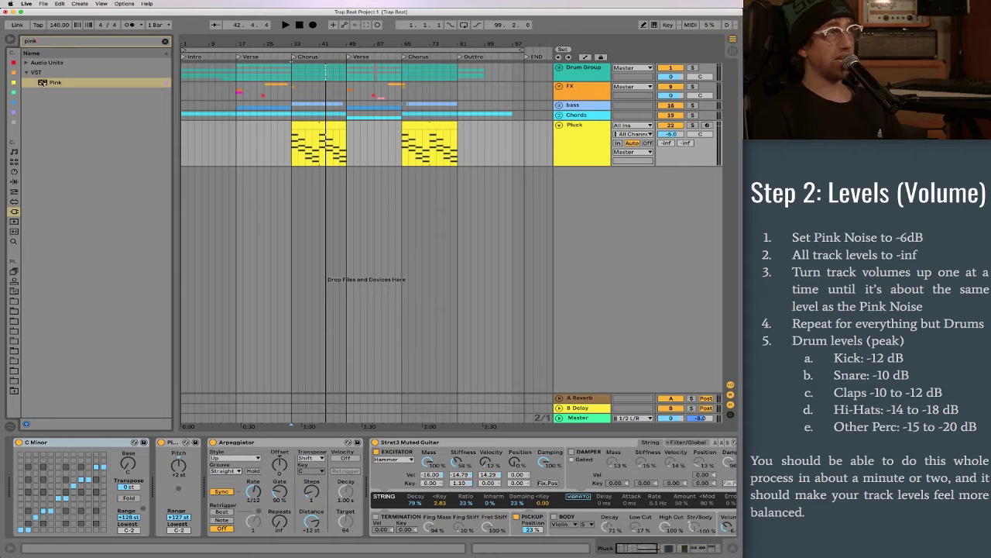
left_click_drag(58, 82, 383, 197)
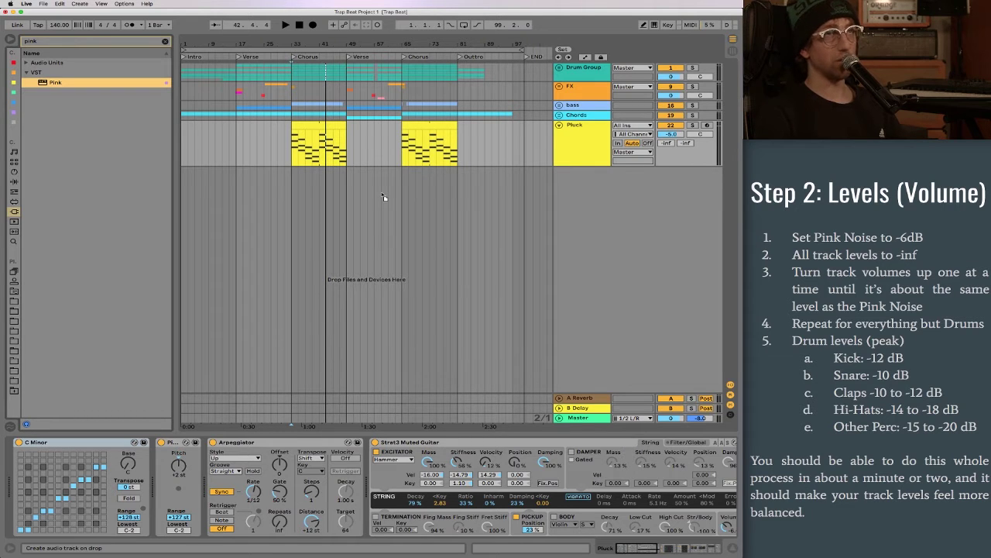
left_click_drag(383, 196, 381, 194)
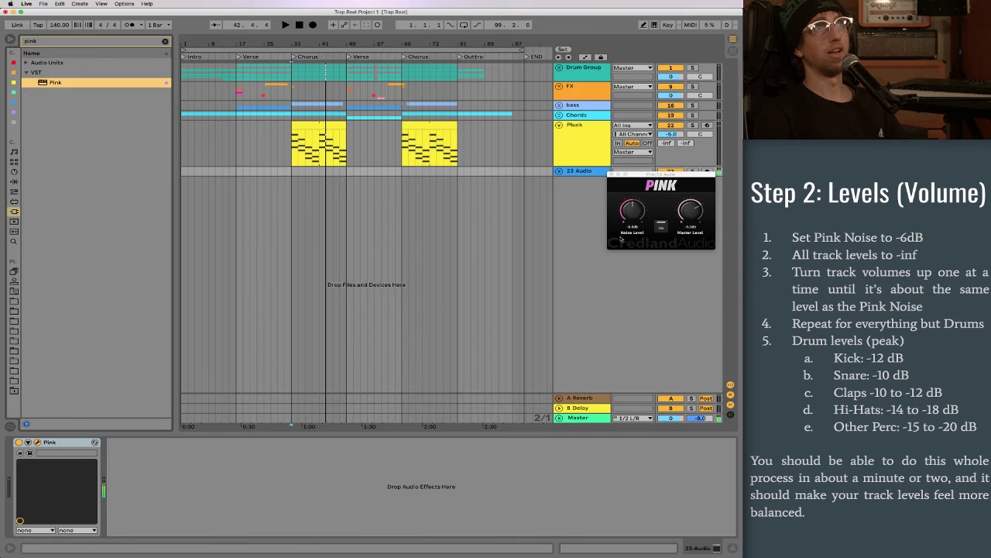
left_click(664, 228)
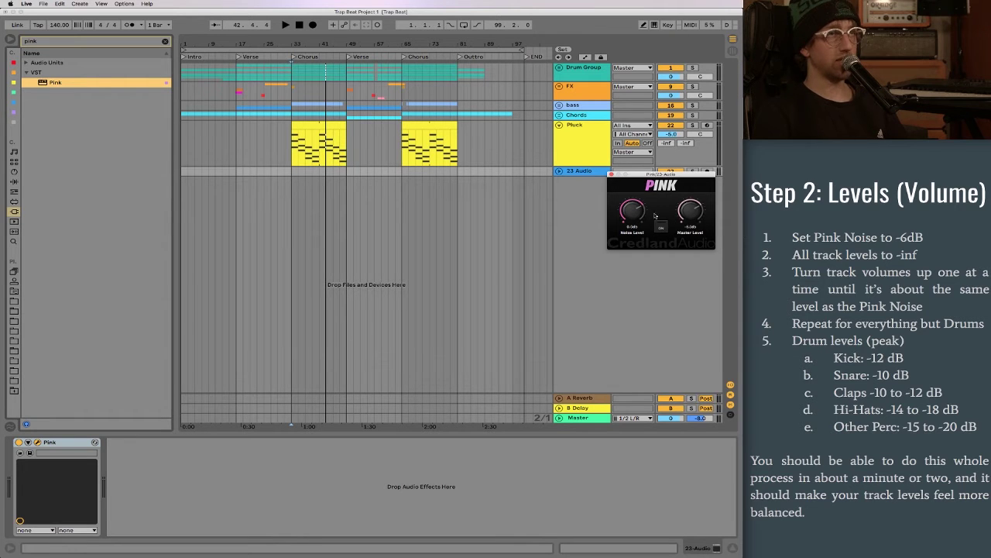
Step: Reset the noise track's peak meter in the session mixer, and recolor the track magenta with the name pink
key("Tab")
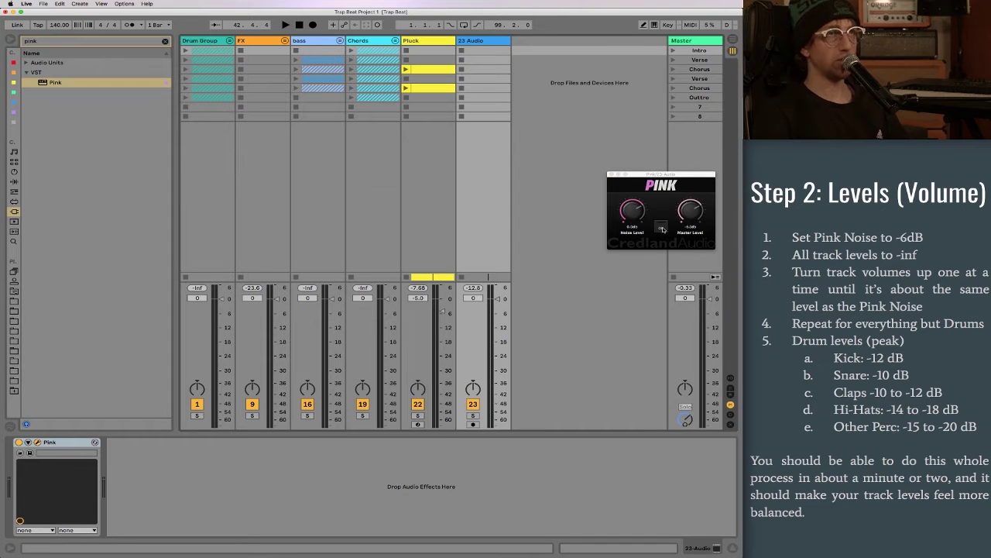
left_click(476, 288)
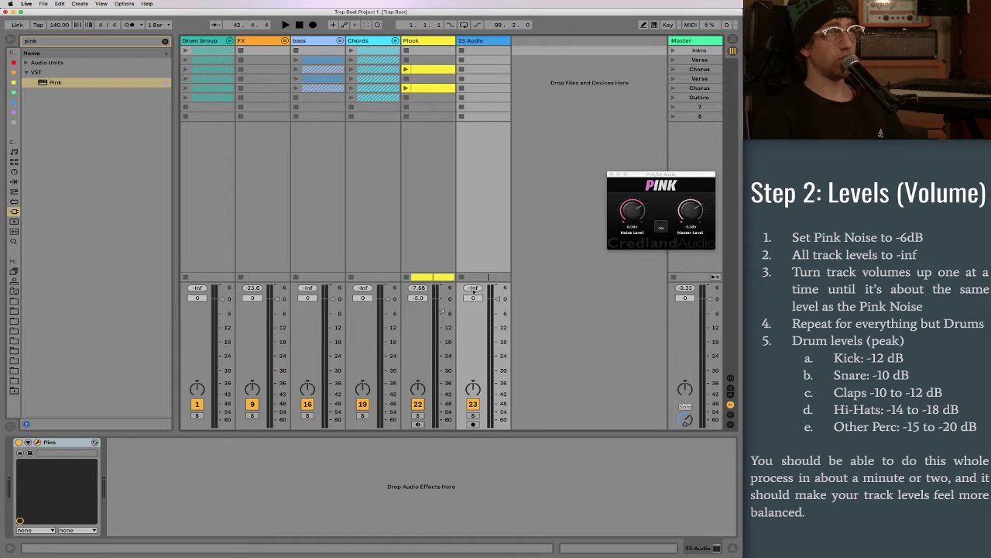
right_click(491, 47)
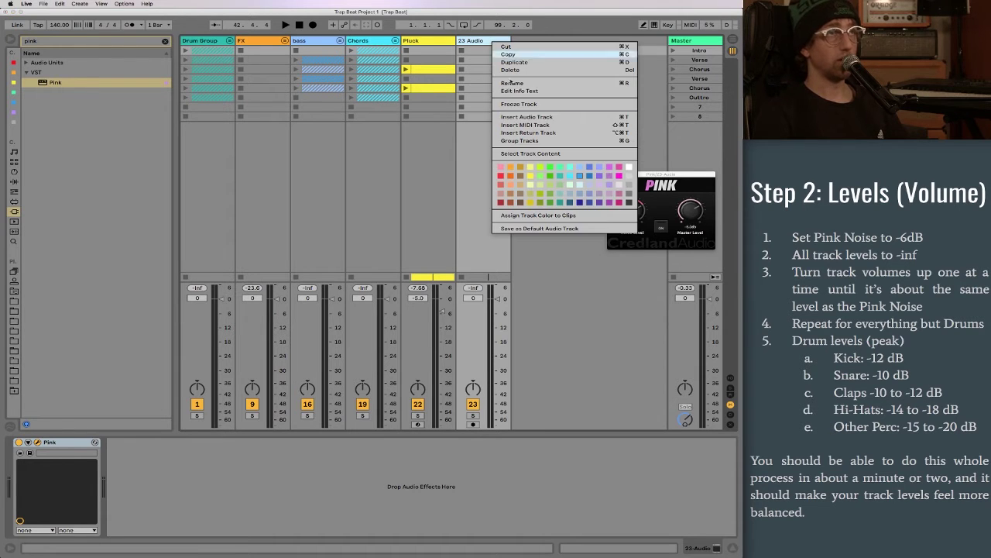
left_click(623, 175)
key("super+r")
type("pink")
key("Return")
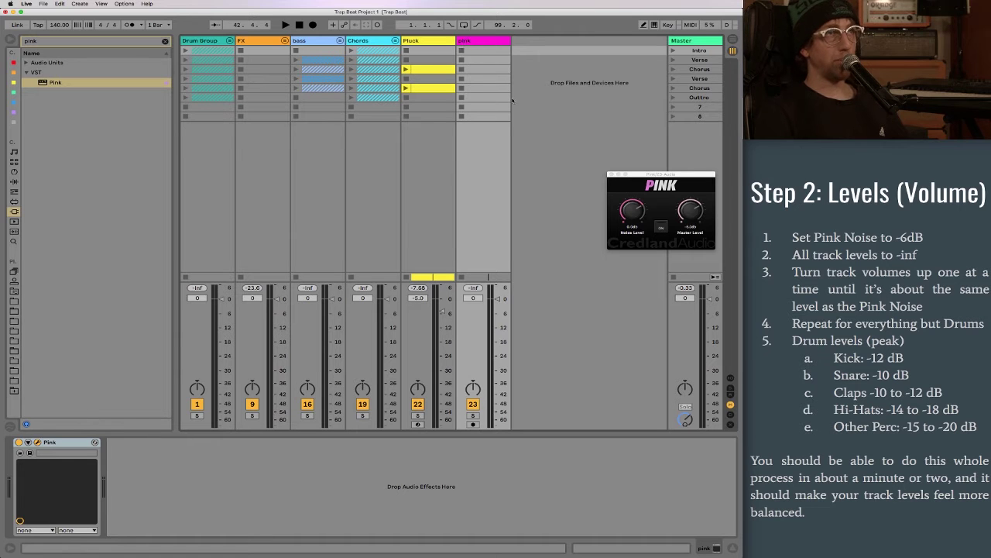
Step: Switch the Pink noise on briefly to check its level on the pink track's meter, and switch it off
left_click(662, 227)
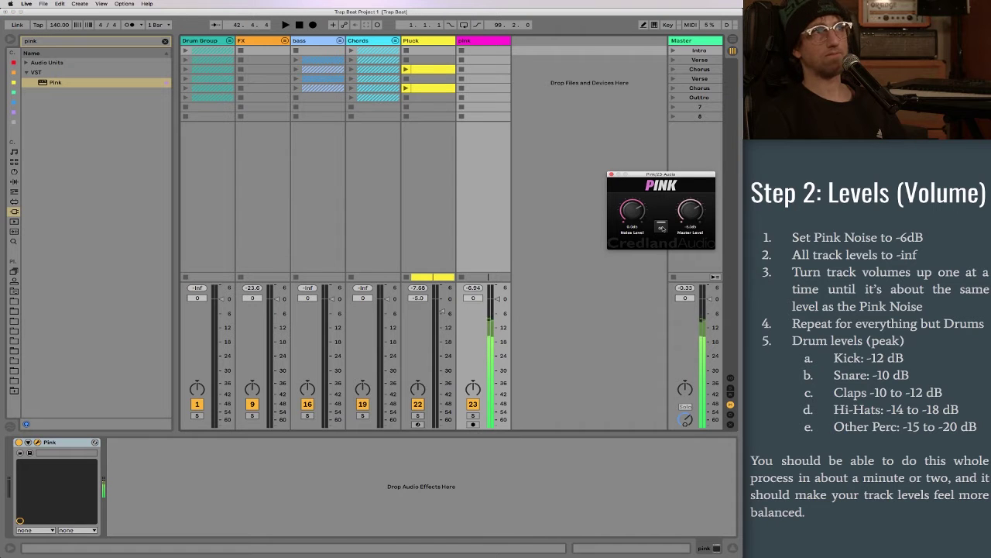
left_click(662, 227)
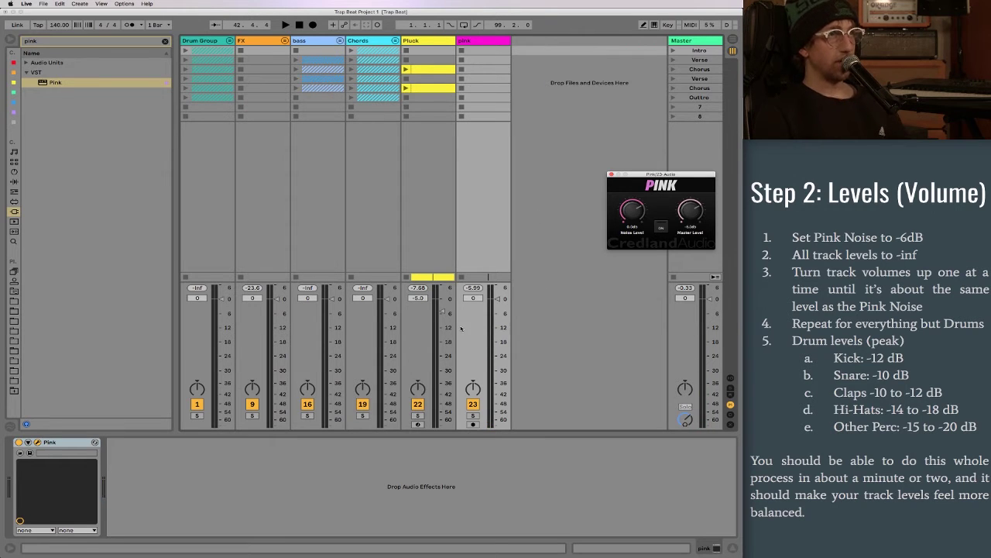
Step: Lower the Pluck, Pad and Pad 2 volumes to -inf, unfolding the Chords group for the pads and folding it again
left_click_drag(443, 313, 443, 425)
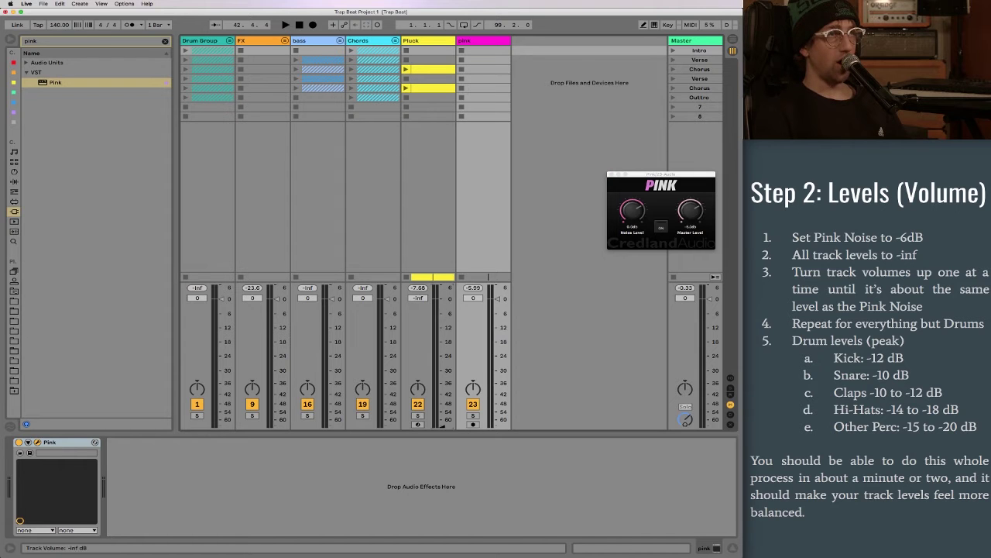
left_click(395, 41)
left_click(429, 45)
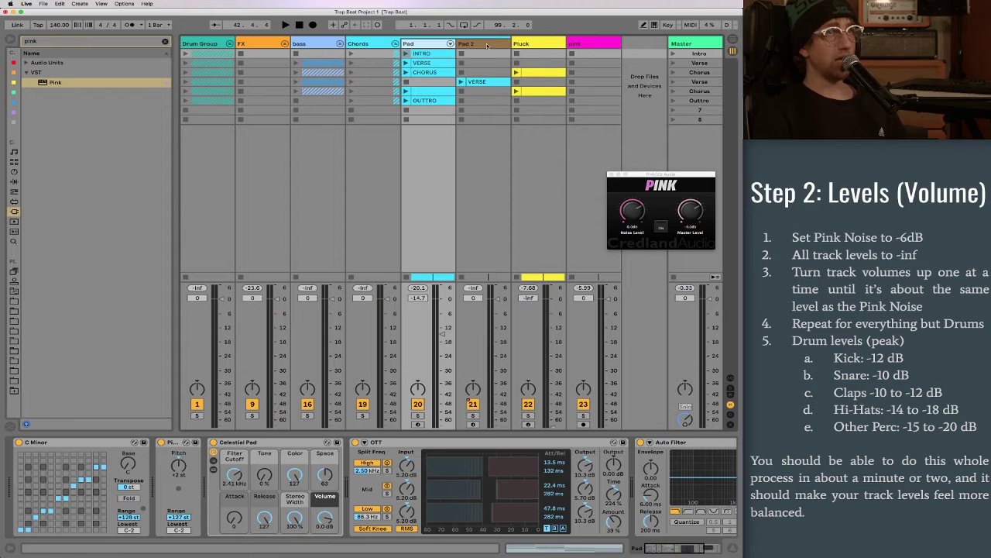
left_click(487, 45)
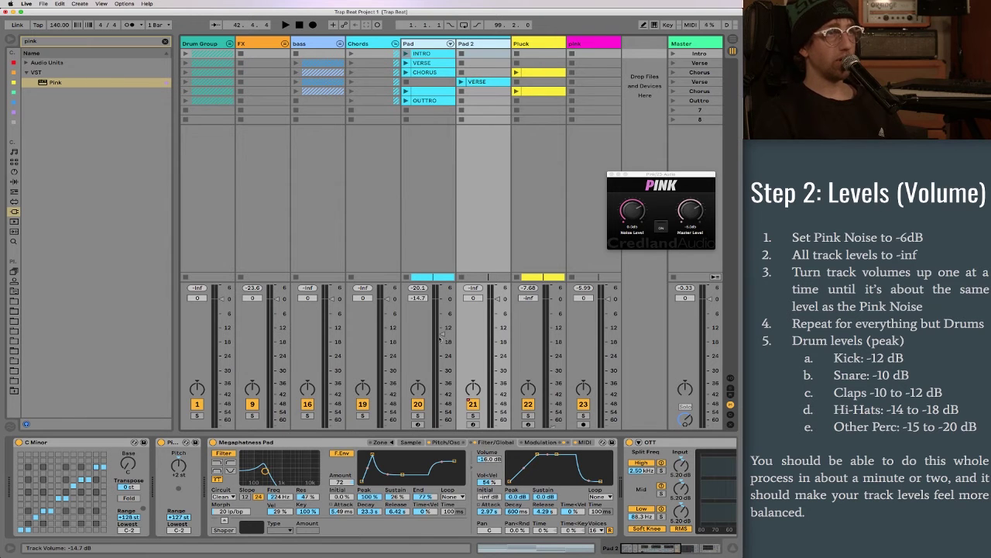
left_click_drag(500, 300, 499, 427)
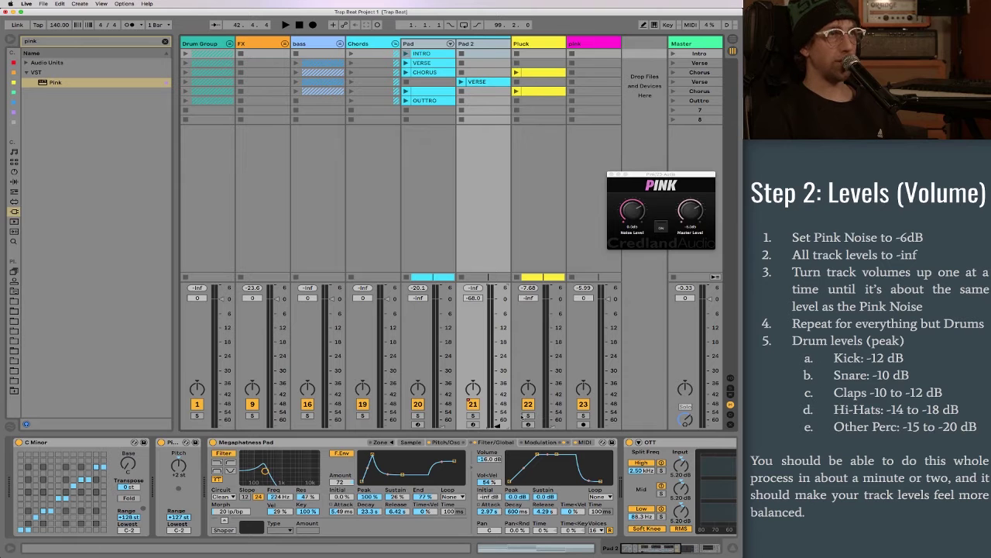
left_click_drag(498, 426, 498, 432)
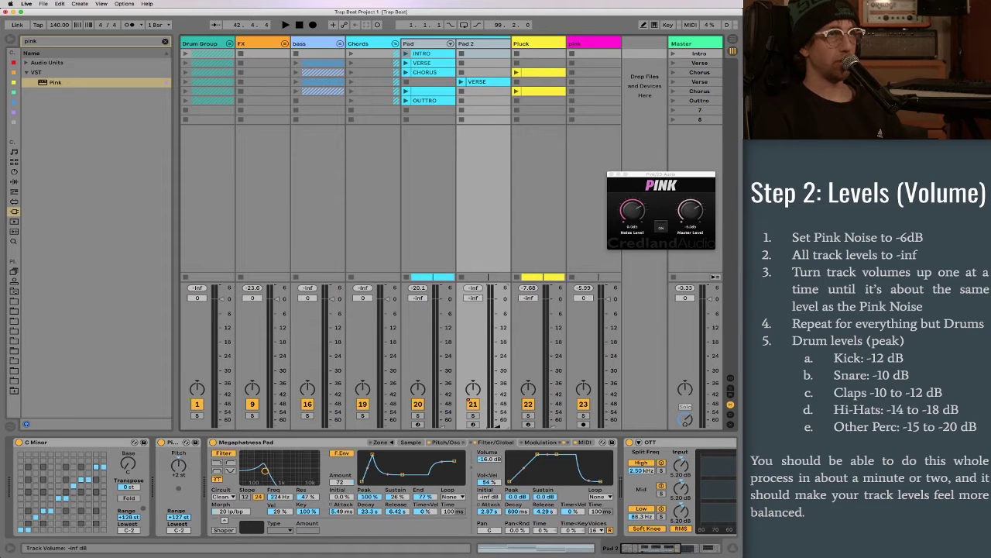
left_click(395, 43)
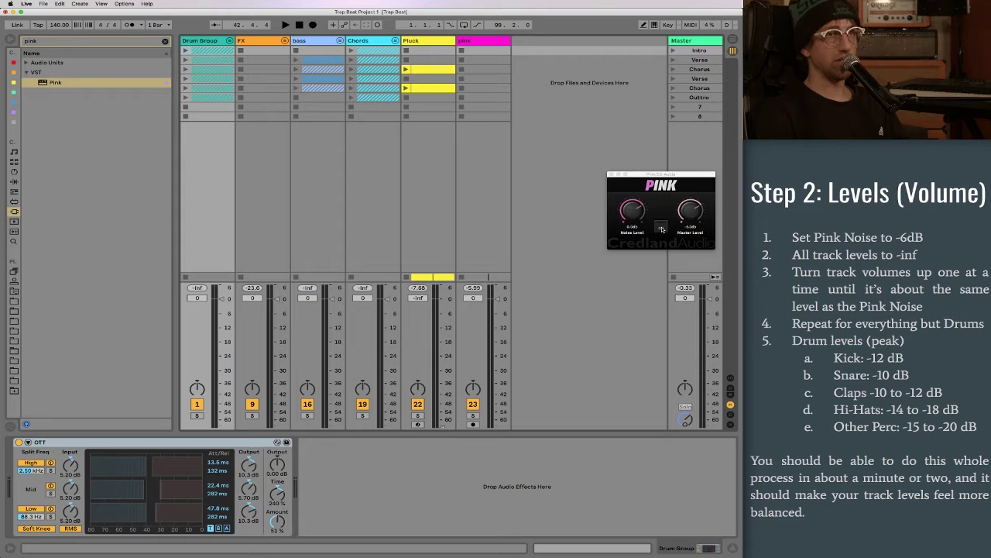
Step: Play the first chorus against the pink noise, set the Pluck volume to -0.6 dB, and deactivate the Pluck track
left_click(662, 229)
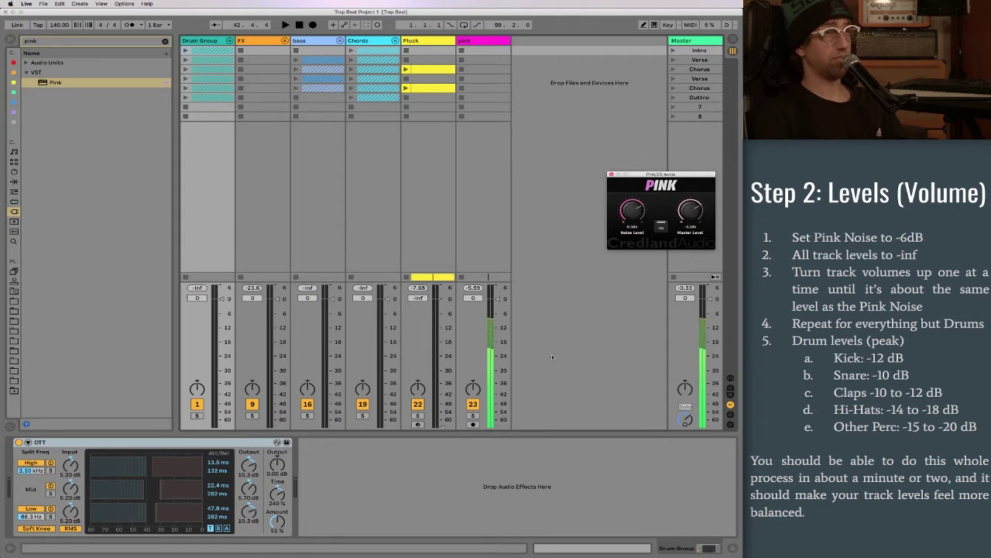
key("Tab")
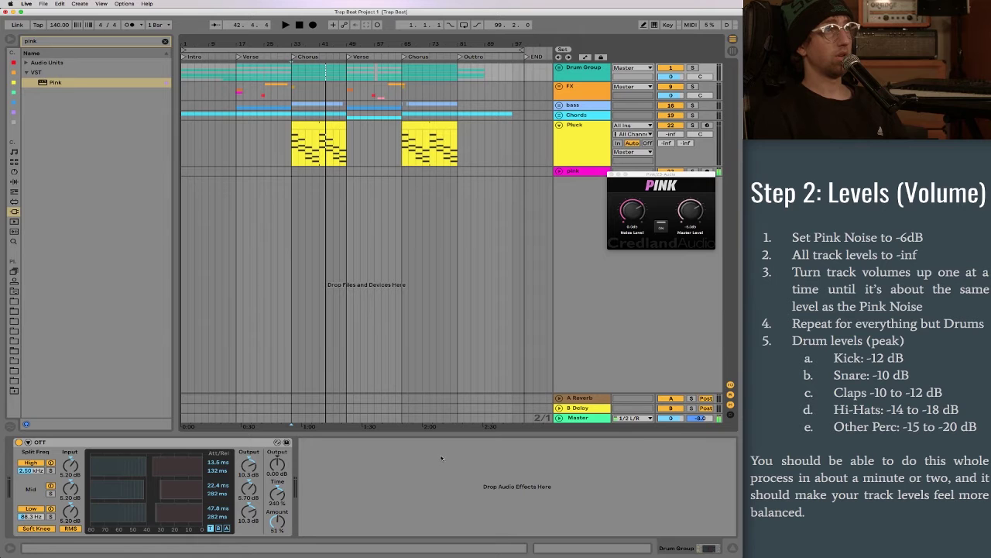
left_click(304, 129)
key("space")
key("Tab")
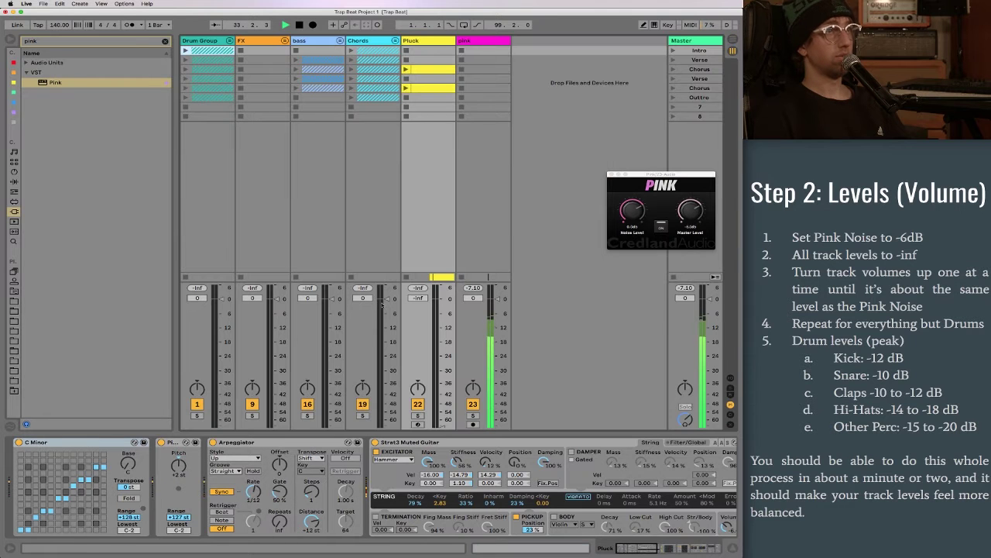
left_click_drag(446, 422, 443, 302)
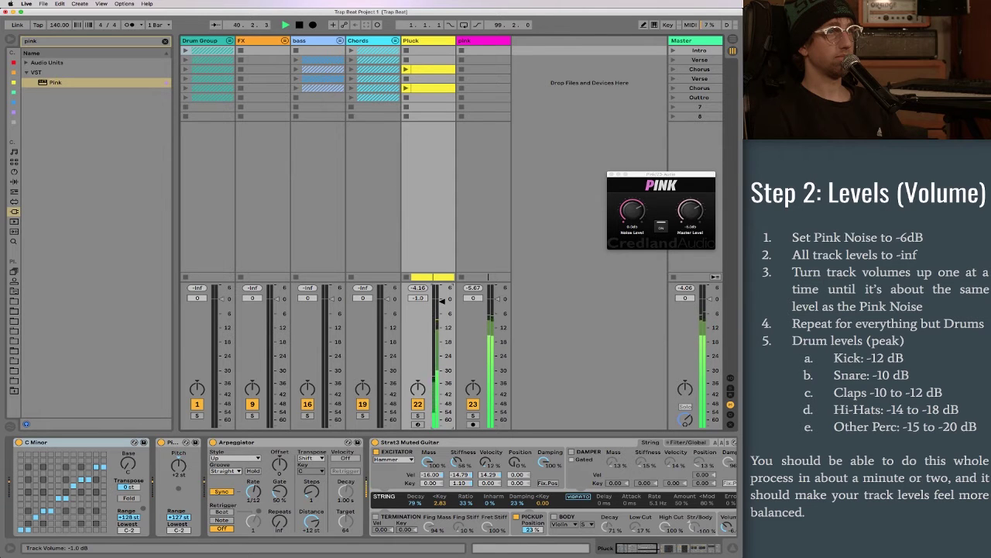
left_click_drag(442, 298, 442, 299)
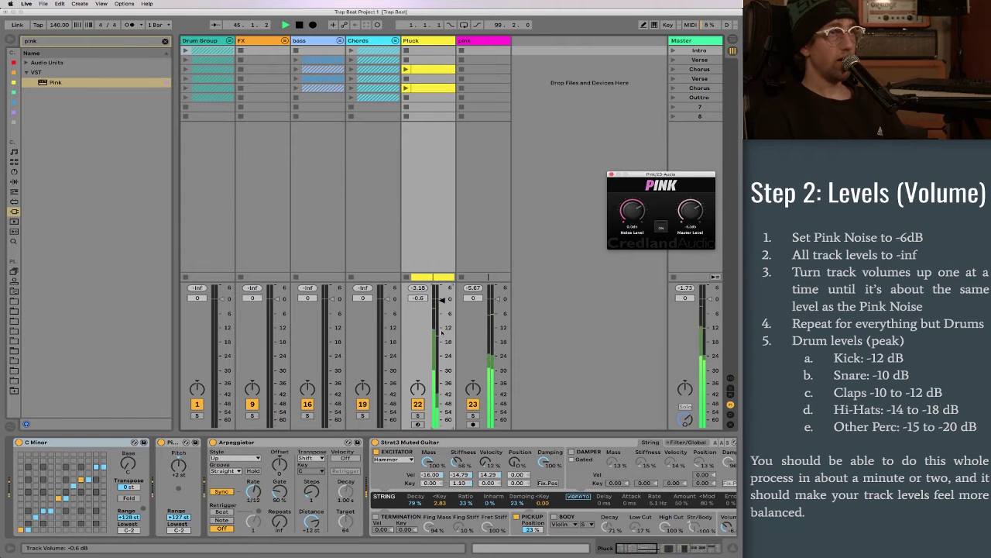
left_click(417, 404)
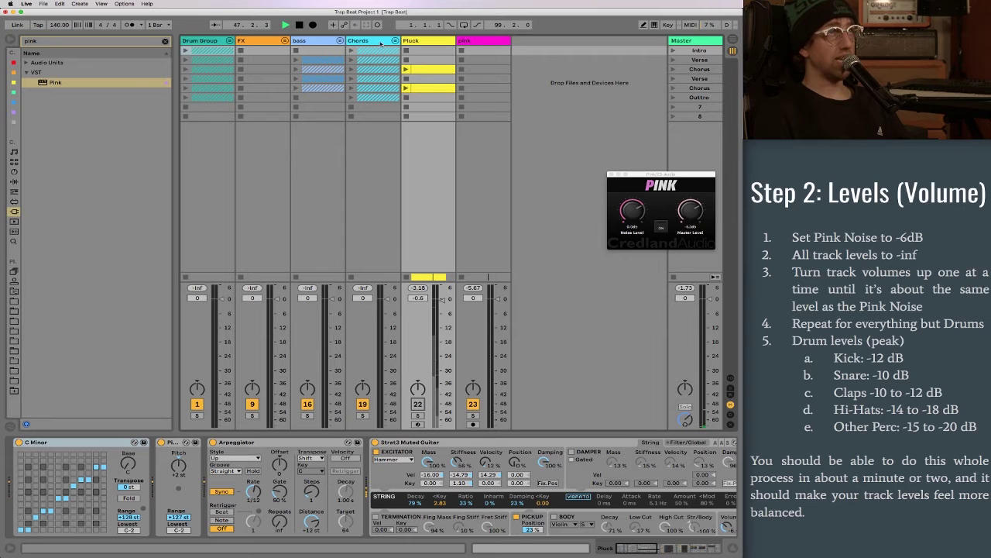
Step: Unfold the Chords group, play Pad 2 from the second verse against the pink noise, and set its volume to 0 dB
left_click(394, 41)
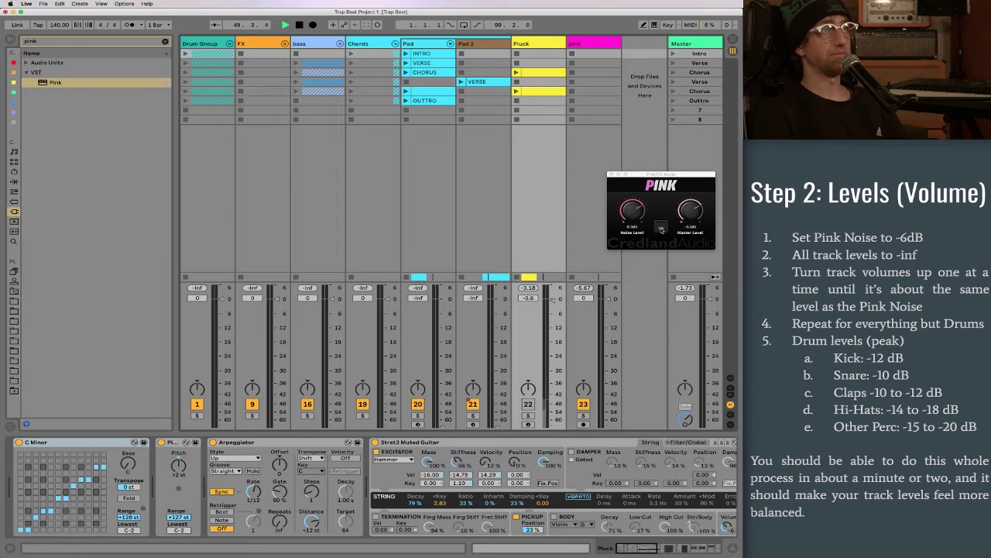
left_click(631, 230)
key("Tab")
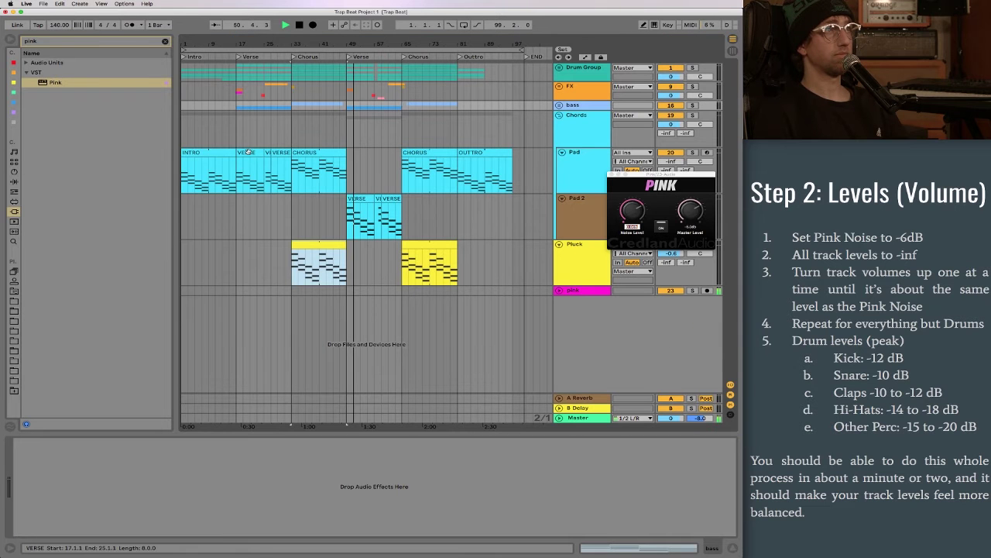
left_click(355, 199)
key("Tab")
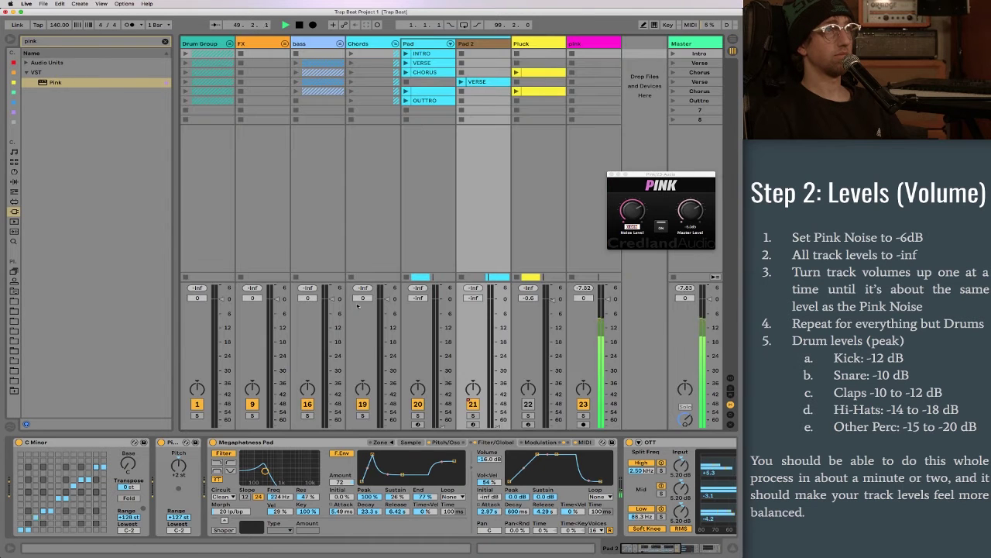
left_click_drag(498, 428, 498, 312)
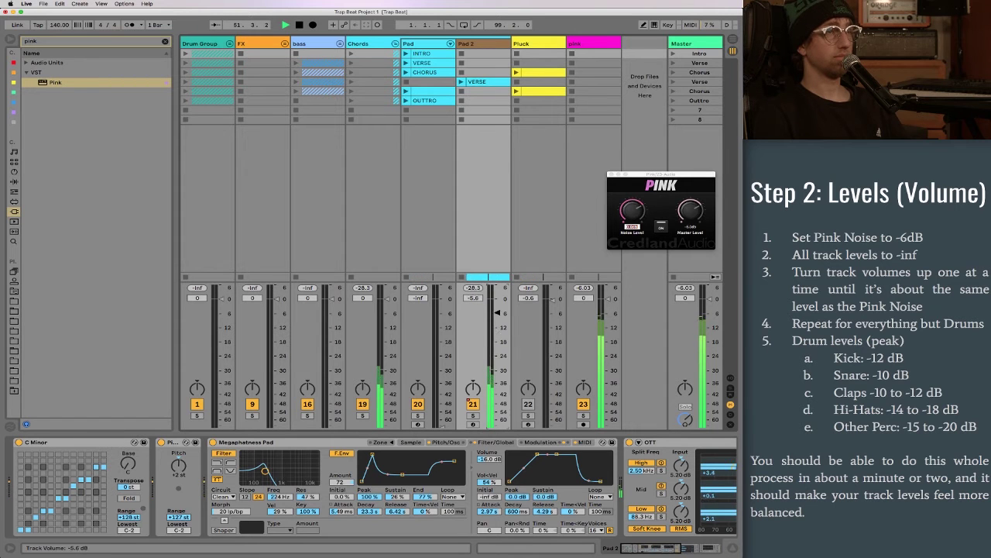
left_click_drag(498, 312, 496, 296)
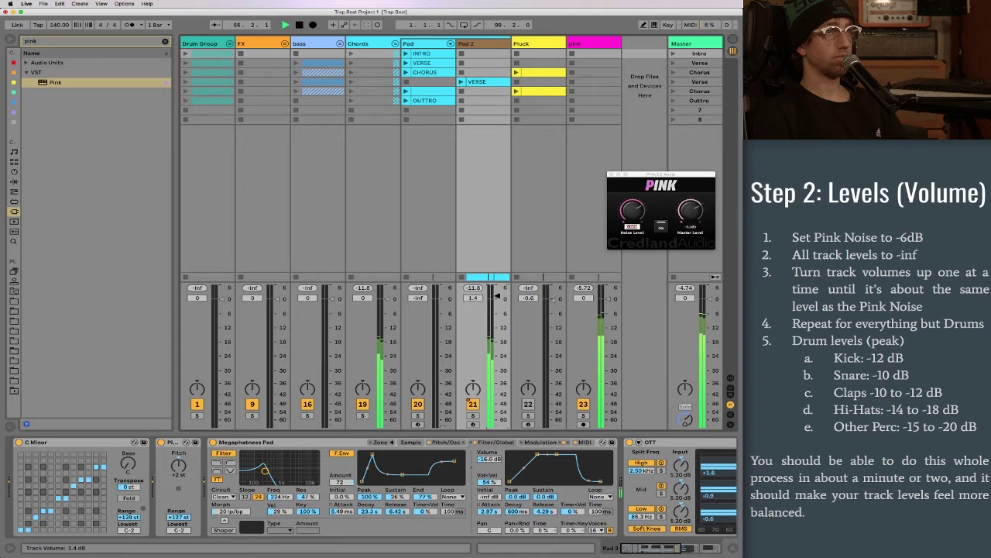
left_click_drag(497, 297, 497, 298)
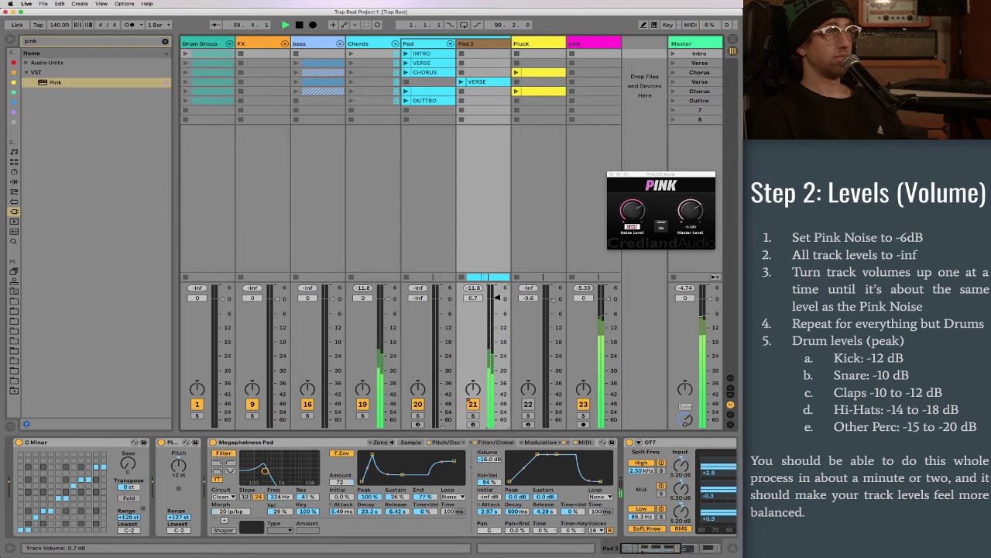
left_click_drag(497, 297, 497, 299)
key("space")
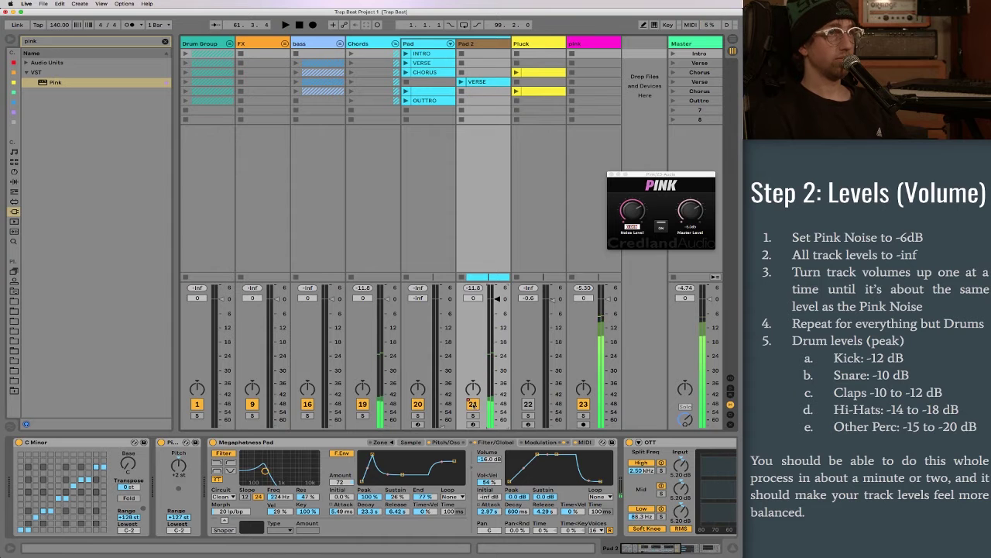
key("Tab")
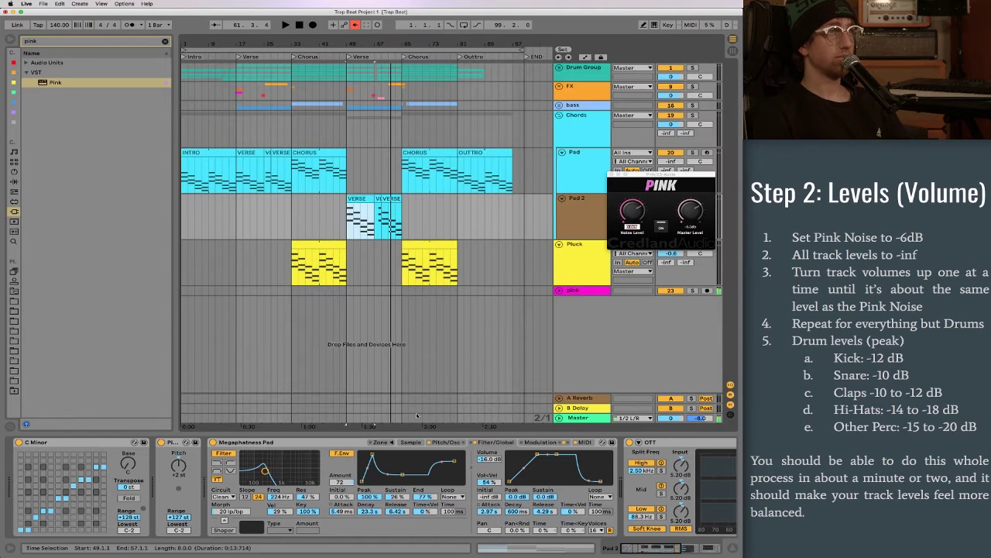
Step: Play the Pad from the first chorus against the pink noise, set its volume to -10.3 dB, and deactivate the track
left_click(321, 152)
key("space")
key("Tab")
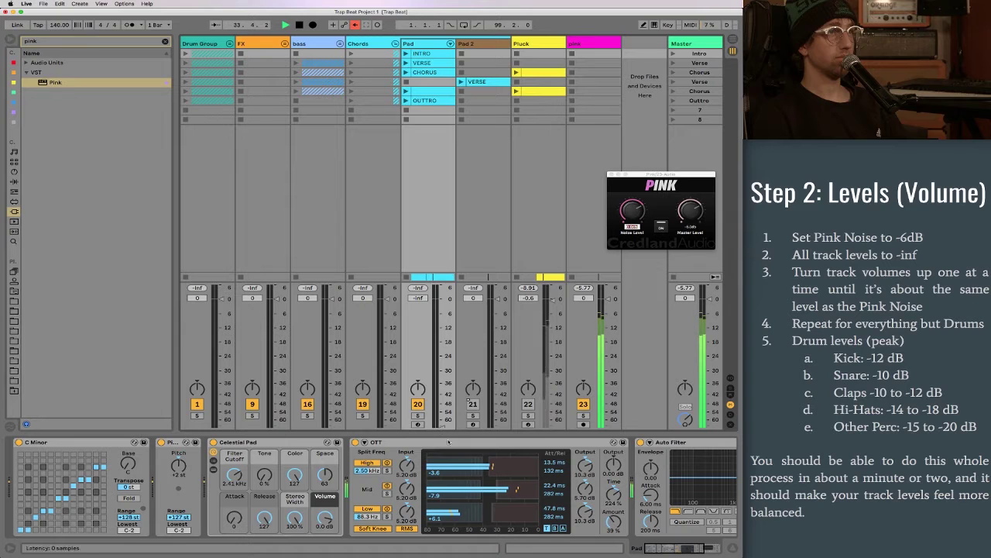
left_click_drag(442, 428, 442, 324)
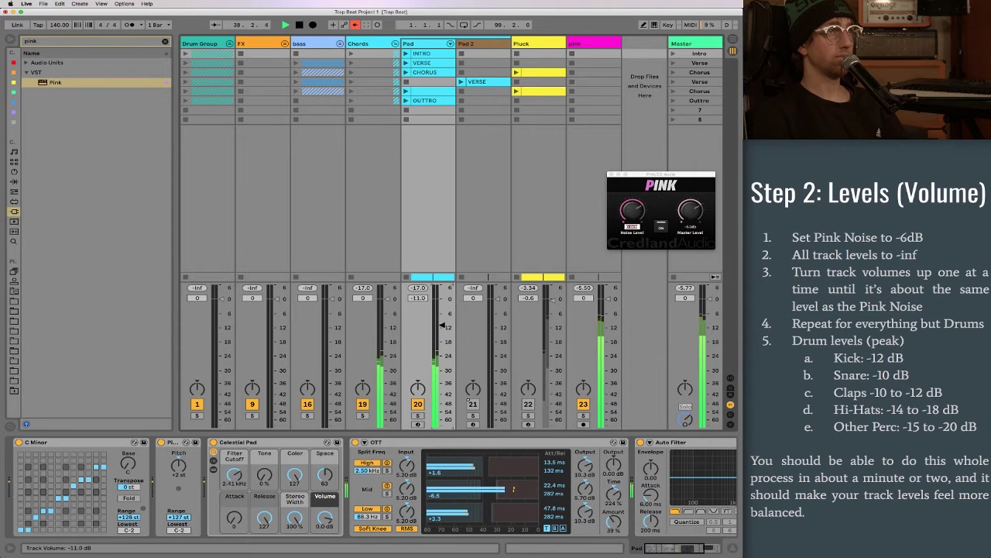
key("Tab")
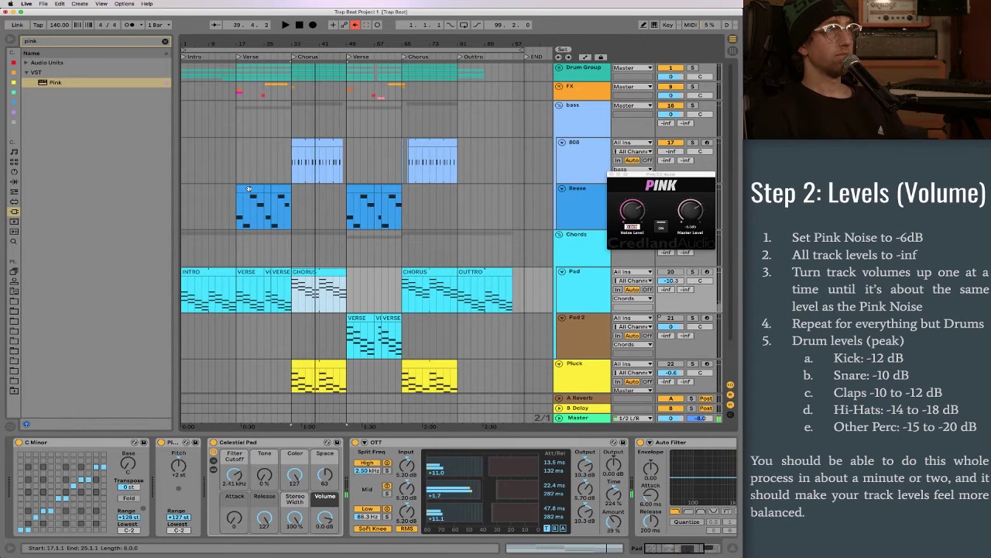
Step: Play the Reese from the first verse against the pink noise, set its volume to -5.6 dB, and deactivate the track
left_click(249, 189)
key("space")
key("Tab")
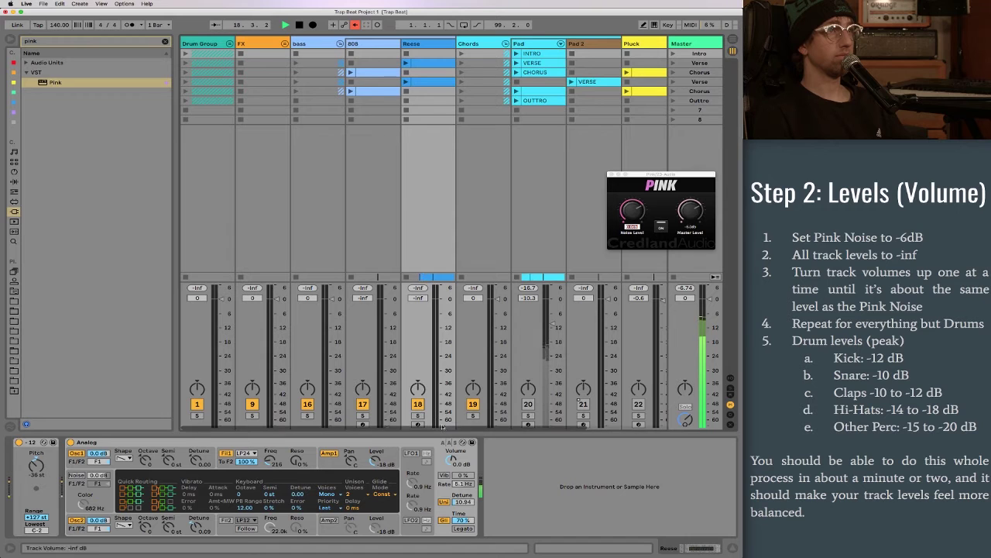
left_click_drag(446, 419, 443, 304)
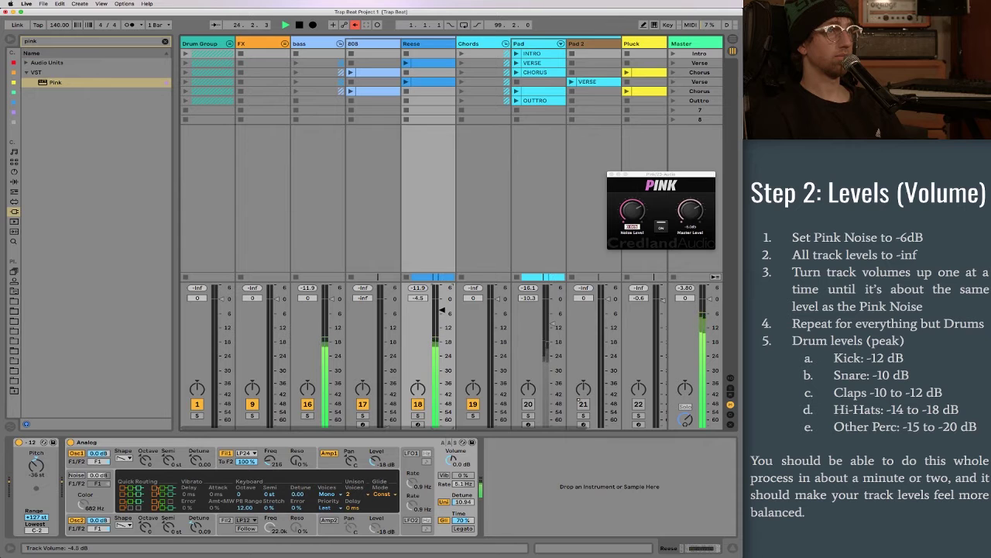
left_click_drag(442, 311, 442, 313)
key("Tab")
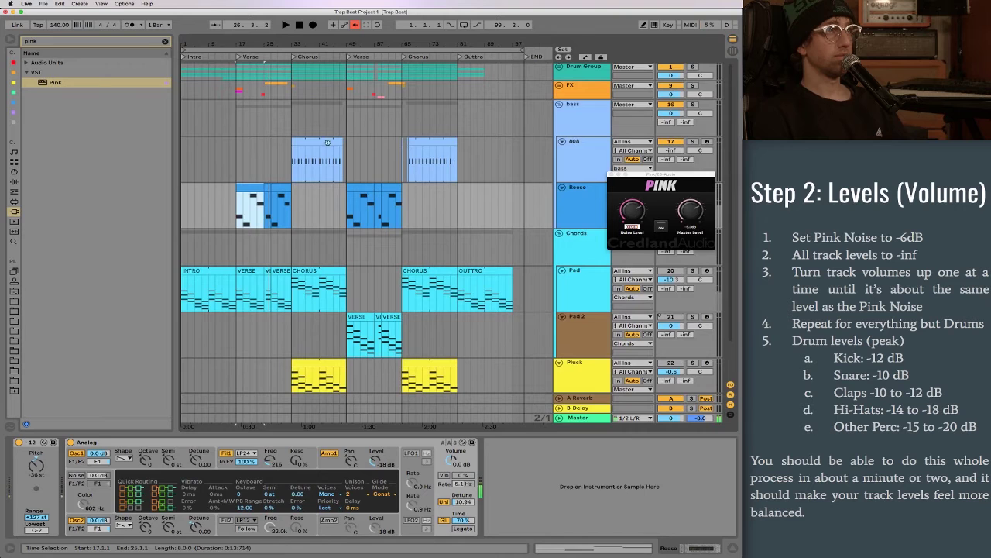
Step: Play the 808 from the first chorus against the pink noise and set its volume to -4.8 dB
left_click(321, 147)
key("Tab")
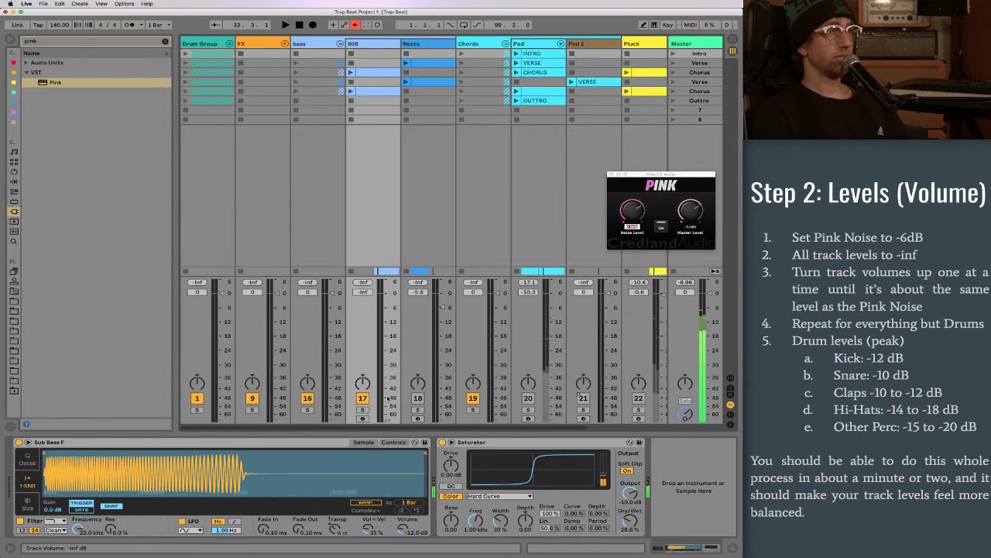
left_click_drag(388, 415, 387, 305)
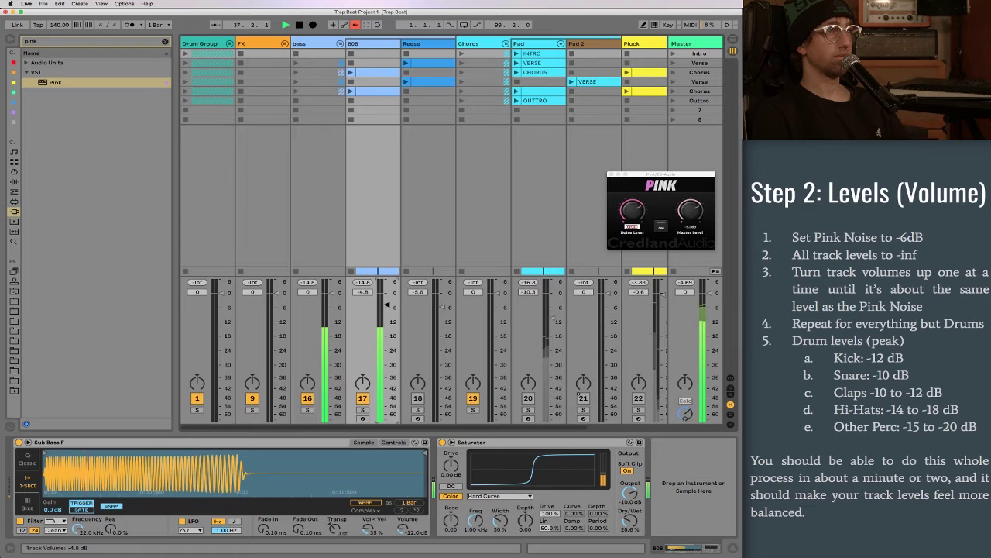
key("Tab")
key("space")
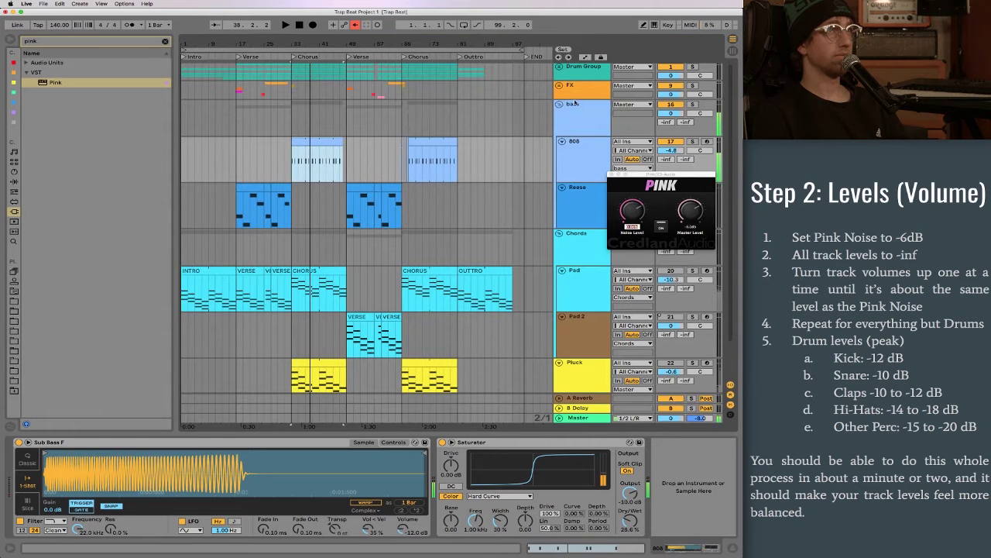
Step: Unfold the FX group, play the first RISER clip against the pink noise, and set its volume to -14.9 dB
left_click(559, 85)
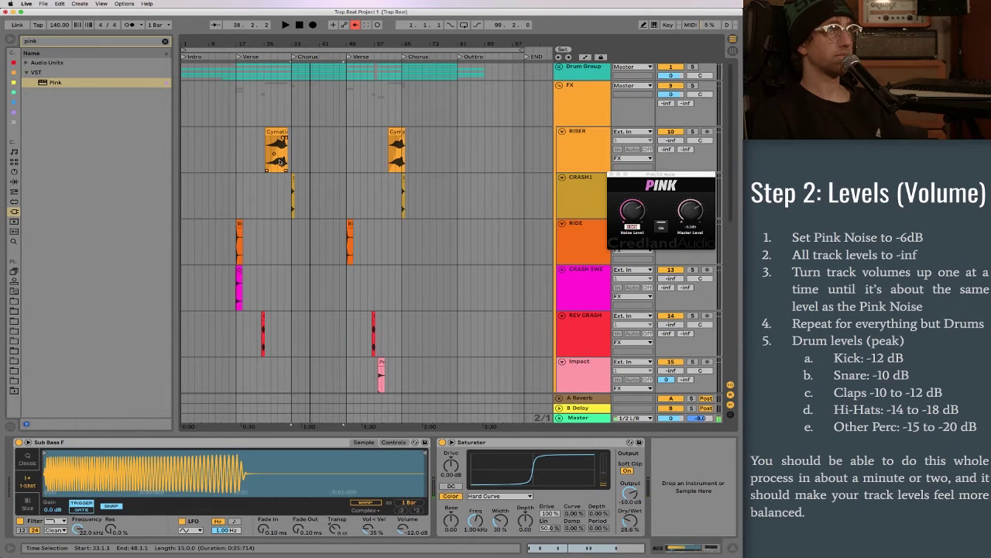
left_click(280, 157)
key("Tab")
key("space")
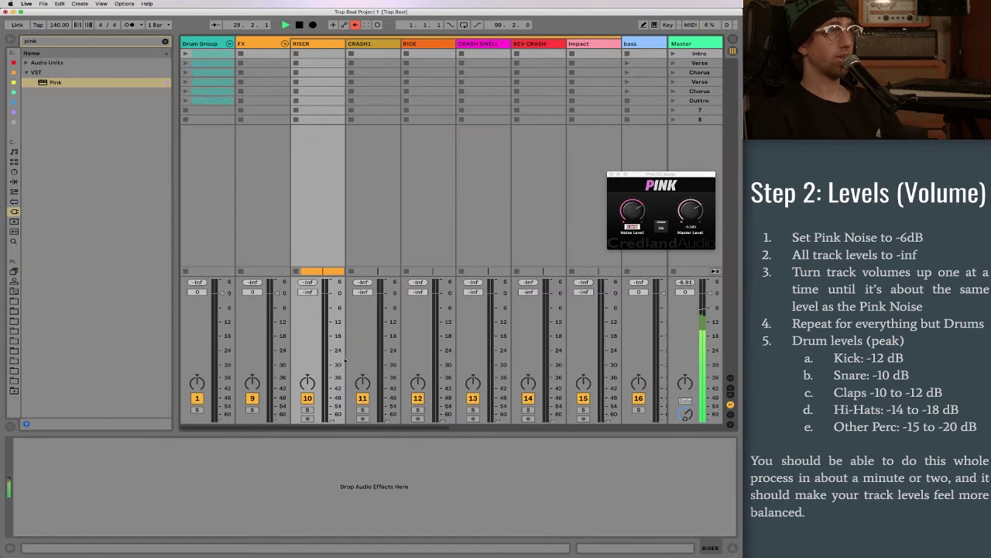
left_click_drag(331, 400, 332, 327)
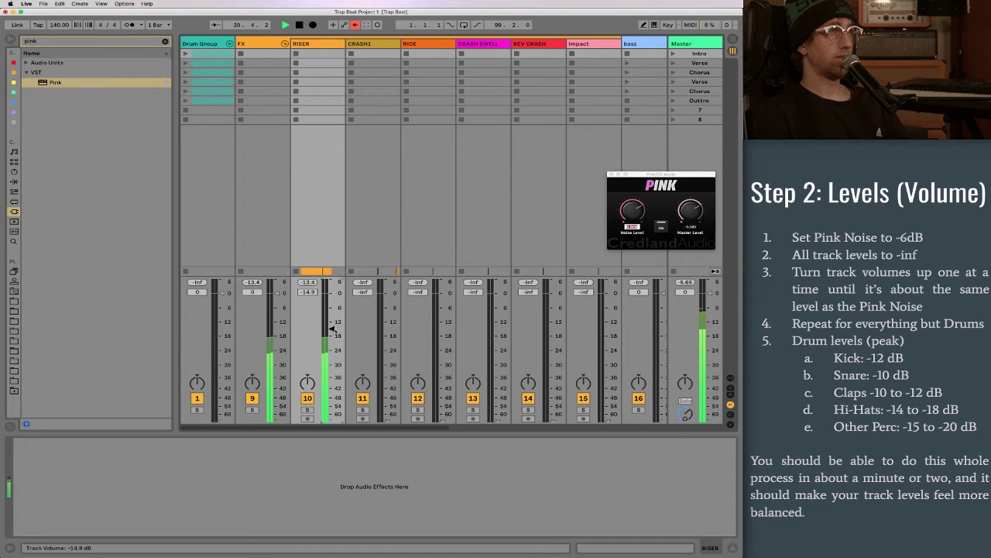
key("Tab")
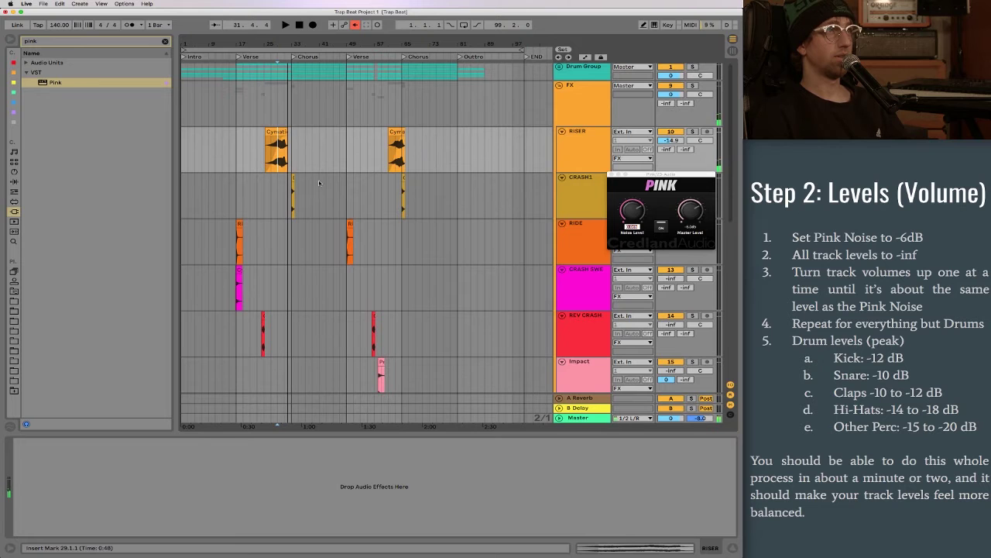
Step: Play the first CRASH1 clip against the pink noise with the 808 deactivated, and set the CRASH1 volume to -8.5 dB
left_click(293, 193)
left_click_drag(633, 174, 837, 333)
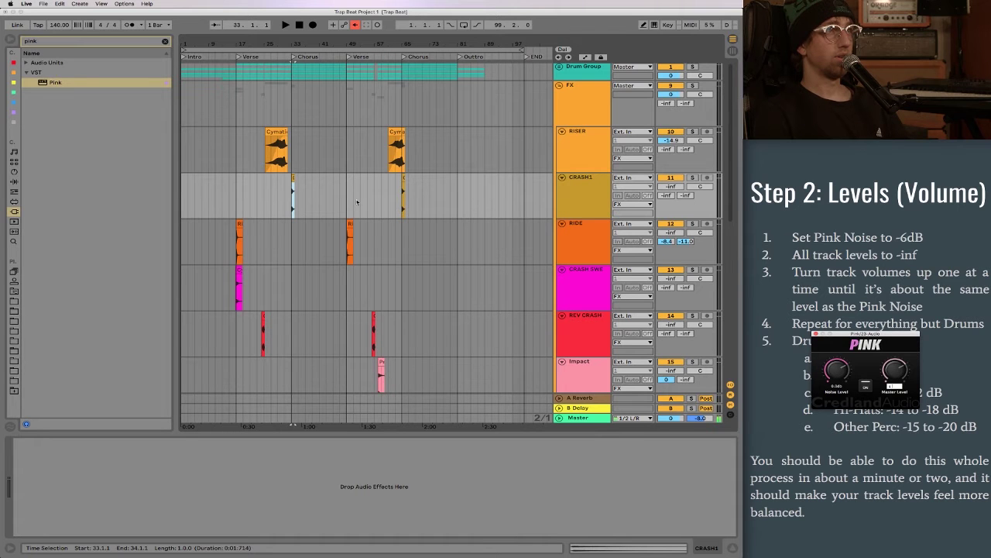
key("Tab")
key("space")
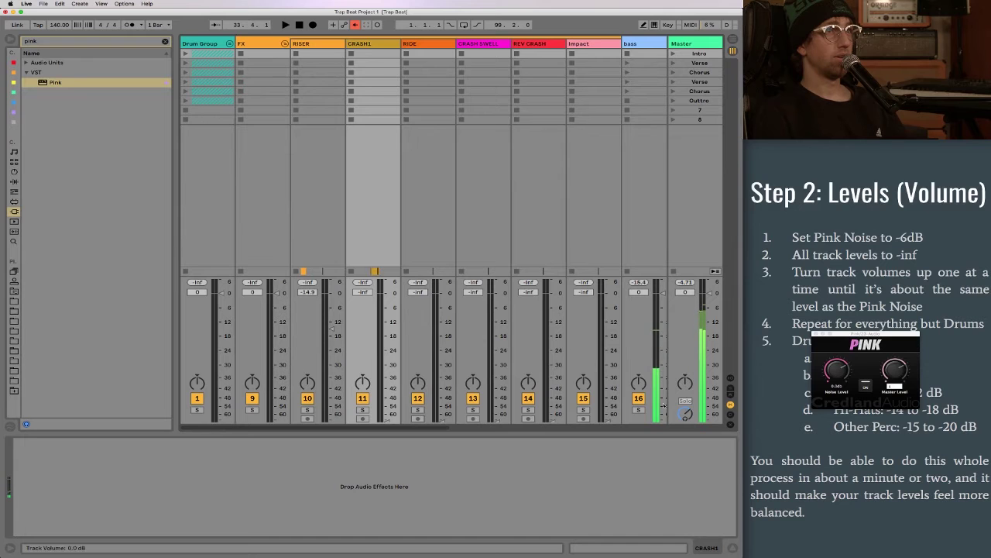
scroll(629, 396, "right", 5)
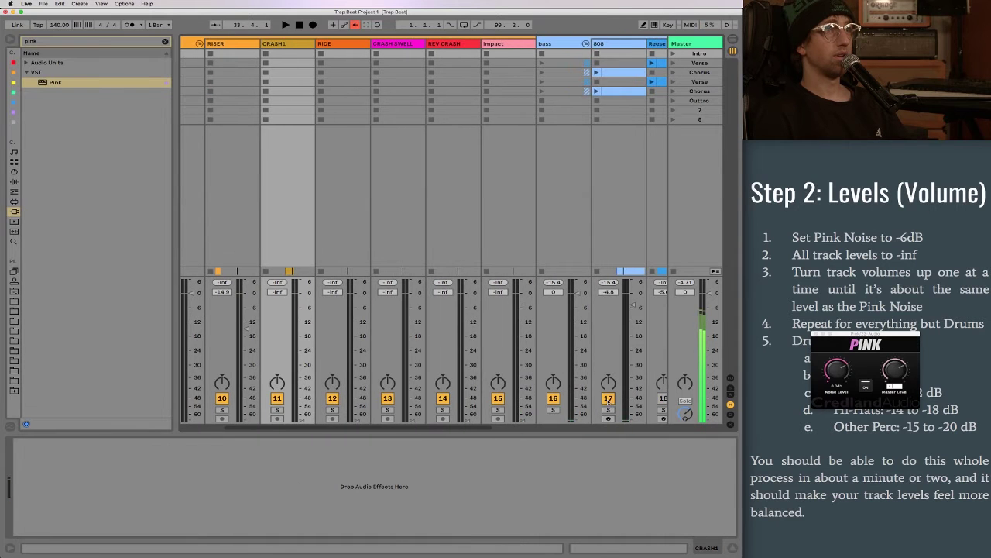
scroll(434, 403, "left", 3)
left_click_drag(384, 416, 387, 314)
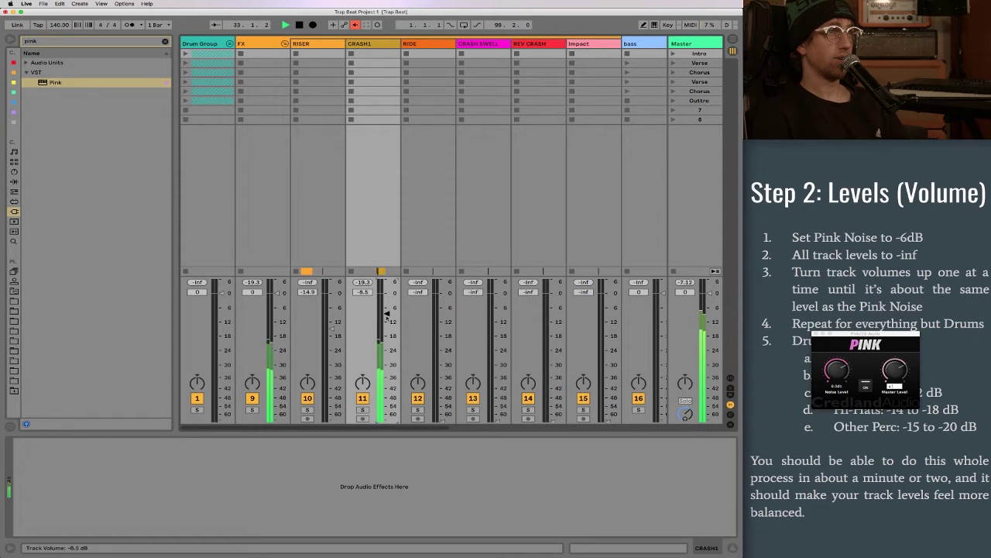
Step: Deactivate the CRASH1 and RISER tracks
left_click(363, 398)
left_click(308, 400)
key("Tab")
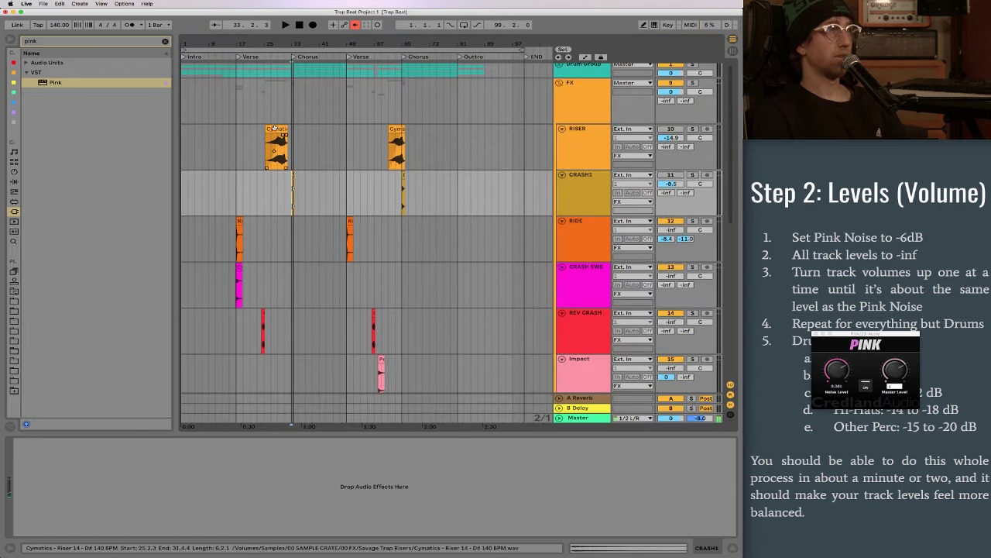
Step: Play the first RIDE clip against the pink noise and set its volume to -15.8 dB
left_click(239, 225)
key("Tab")
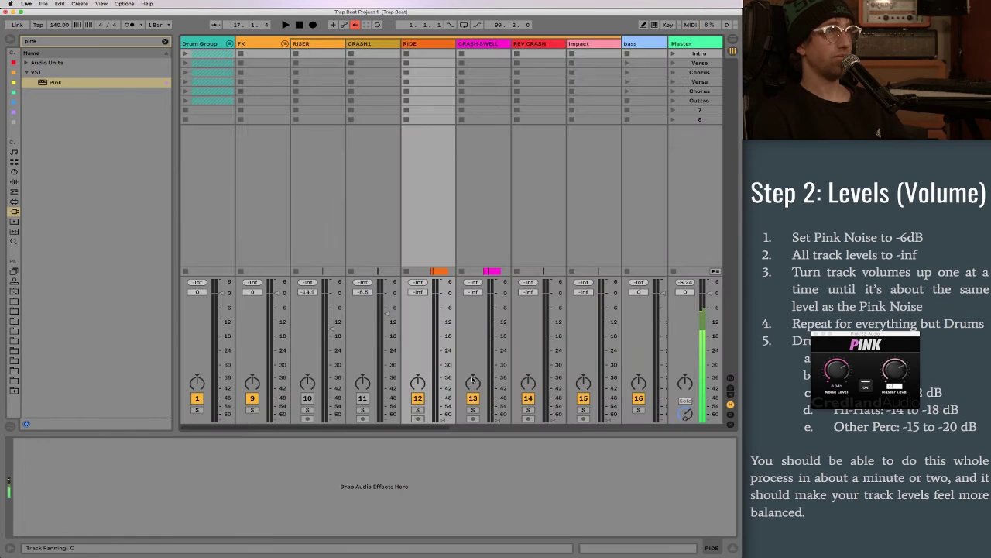
key("space")
left_click_drag(443, 357, 442, 326)
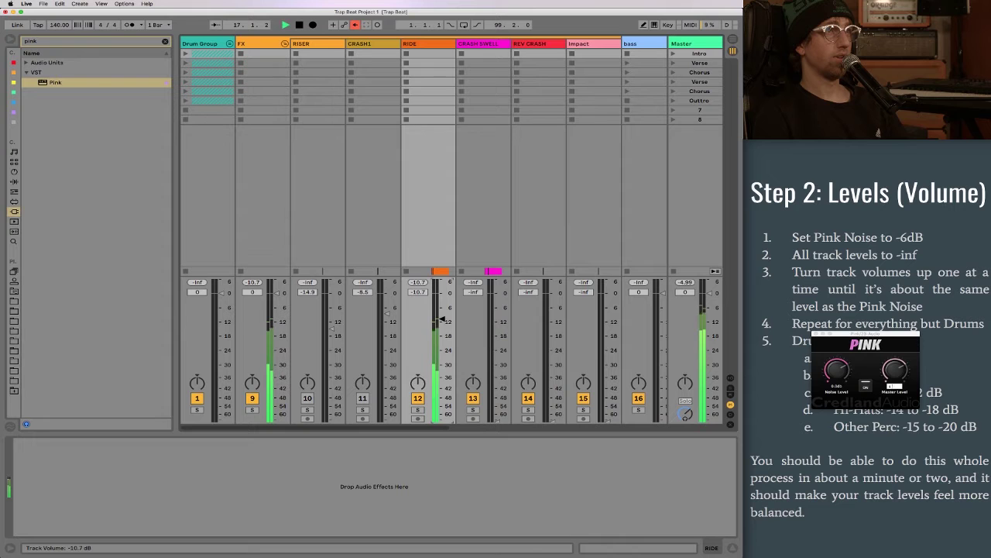
left_click_drag(443, 327, 446, 333)
key("Tab")
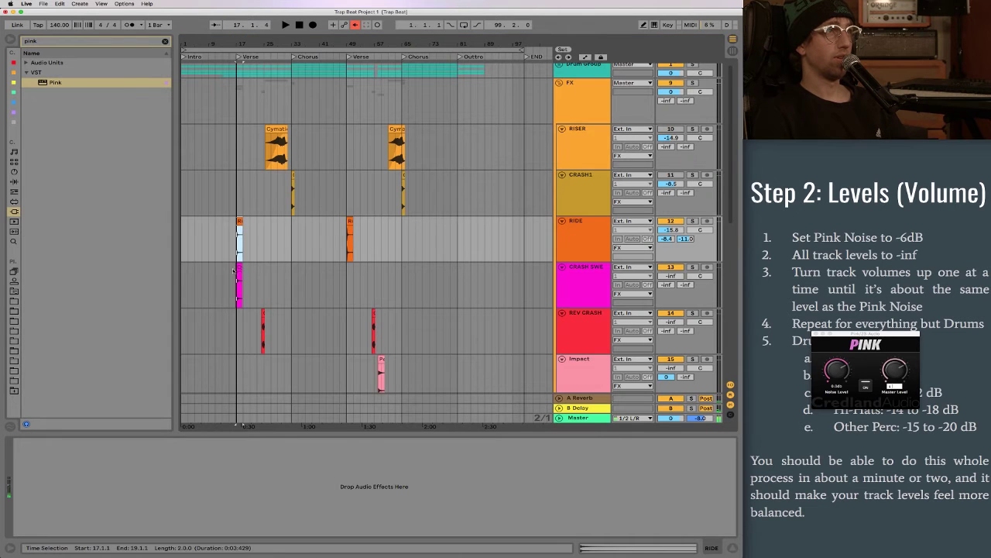
Step: Play the CRASH SWELL clip with RIDE deactivated, set its volume to -9.8 dB, and deactivate CRASH SWELL
left_click(231, 271)
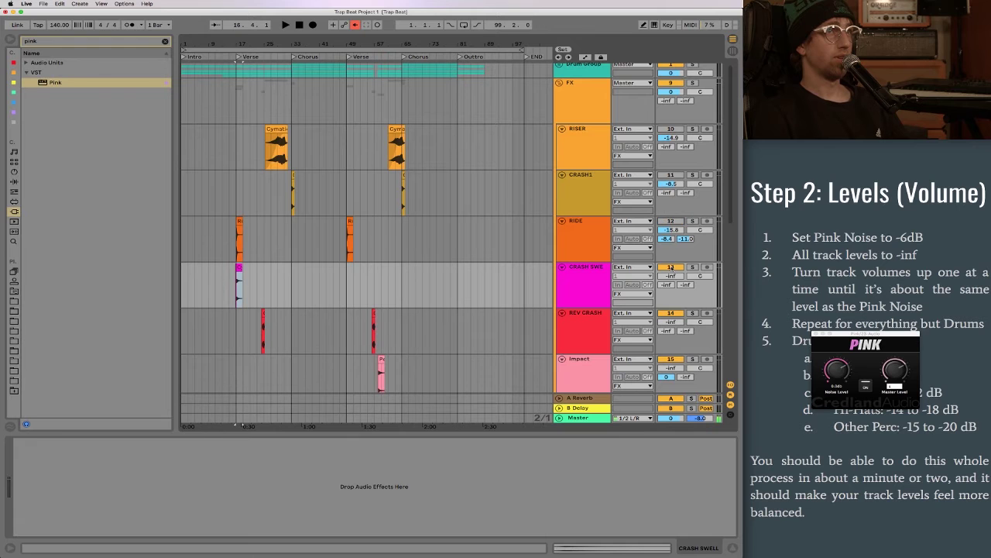
key("Tab")
left_click(473, 398)
left_click_drag(498, 331, 497, 310)
key("space")
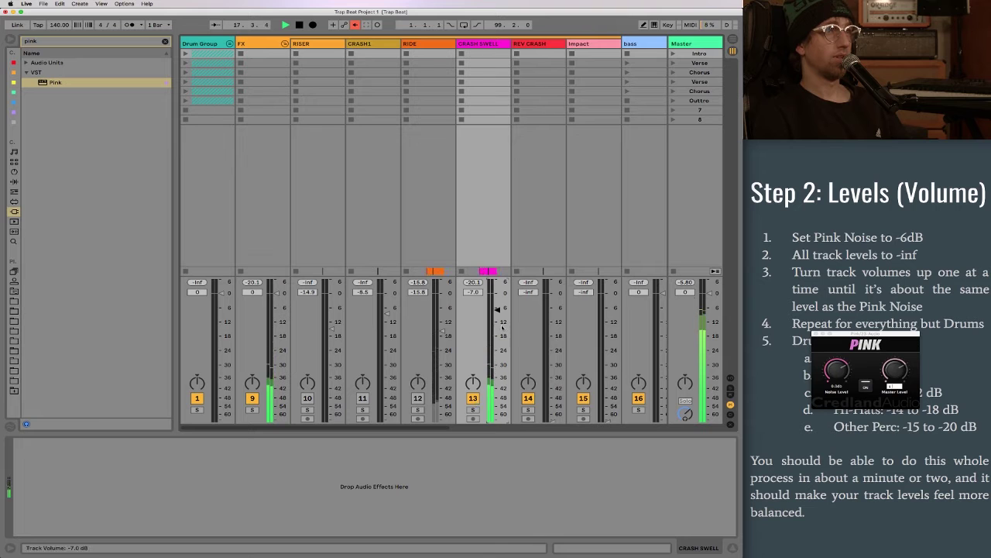
key("Tab")
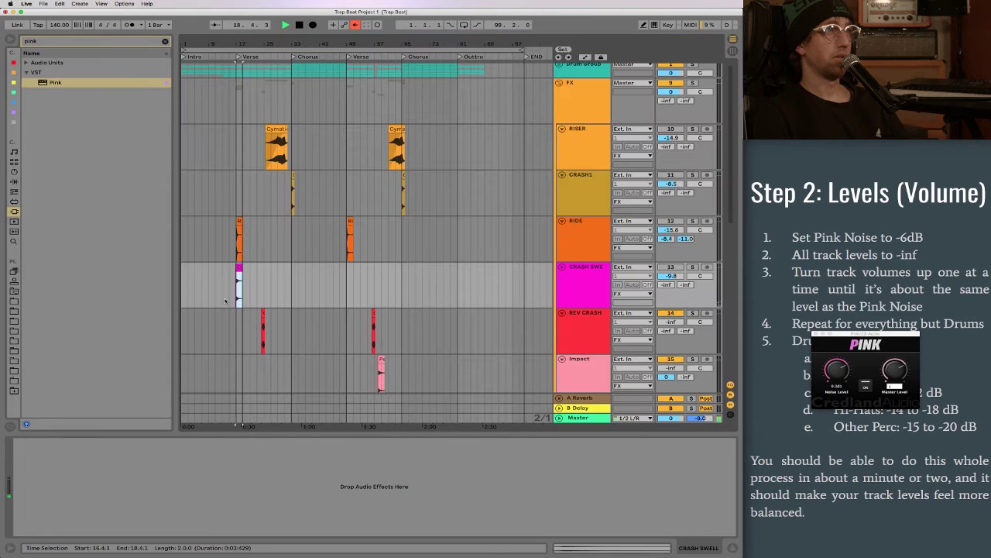
Step: Play the first REV CRASH clip against the pink noise, set its volume to -15 dB, and deactivate the track
left_click(262, 316)
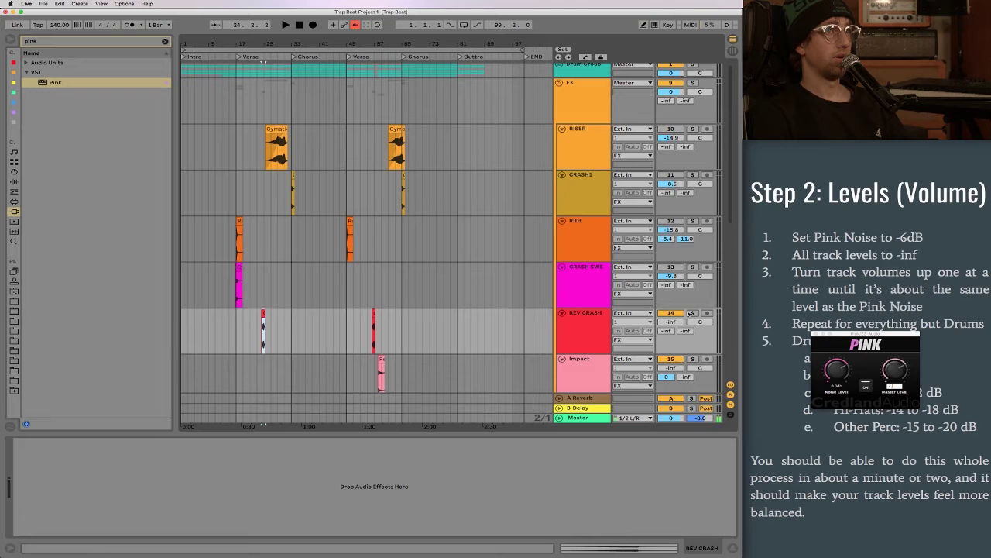
key("space")
key("space")
key("Tab")
left_click_drag(554, 363, 552, 323)
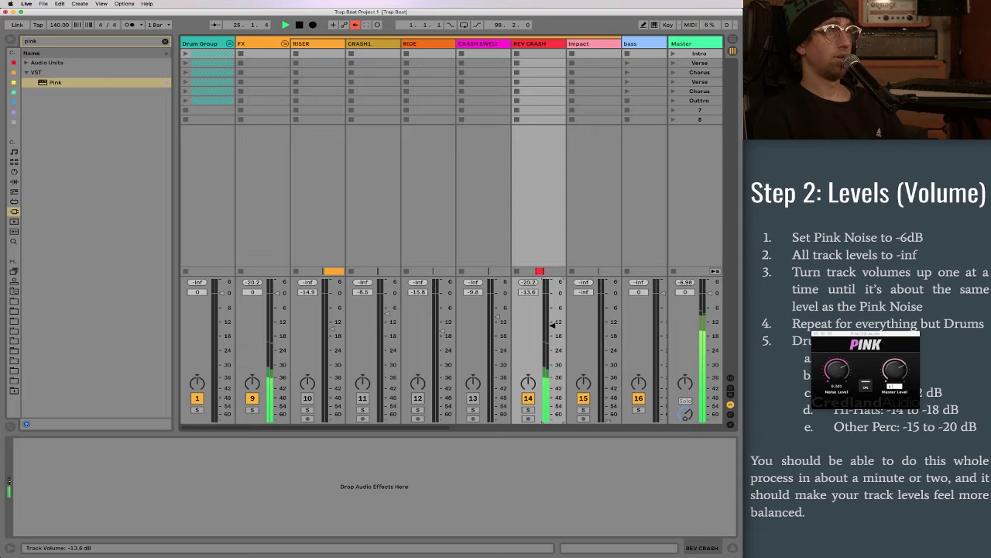
left_click_drag(553, 324, 552, 328)
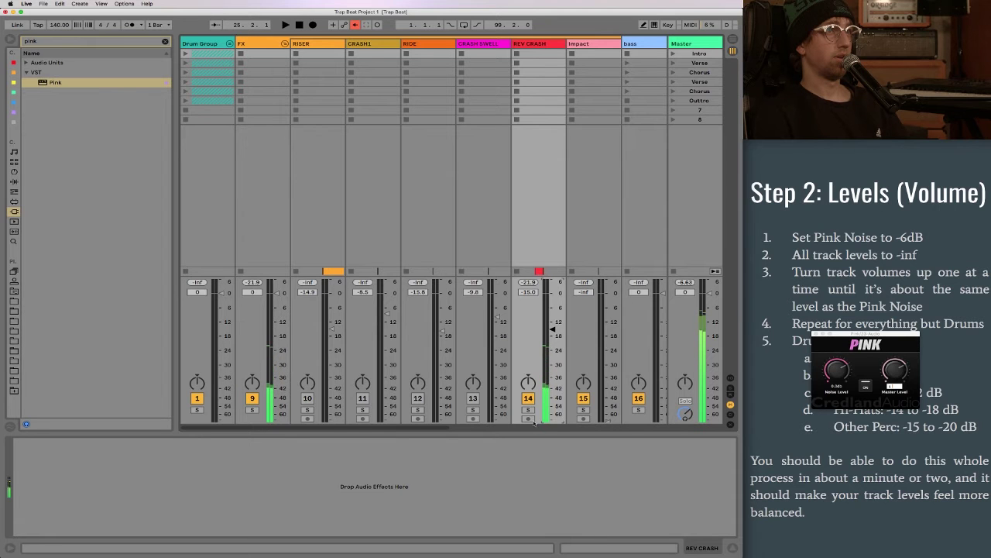
key("Tab")
Step: Play the Impact clip against the pink noise, set its volume to -6 dB, and switch the pink noise off
scroll(331, 319, "down", 2)
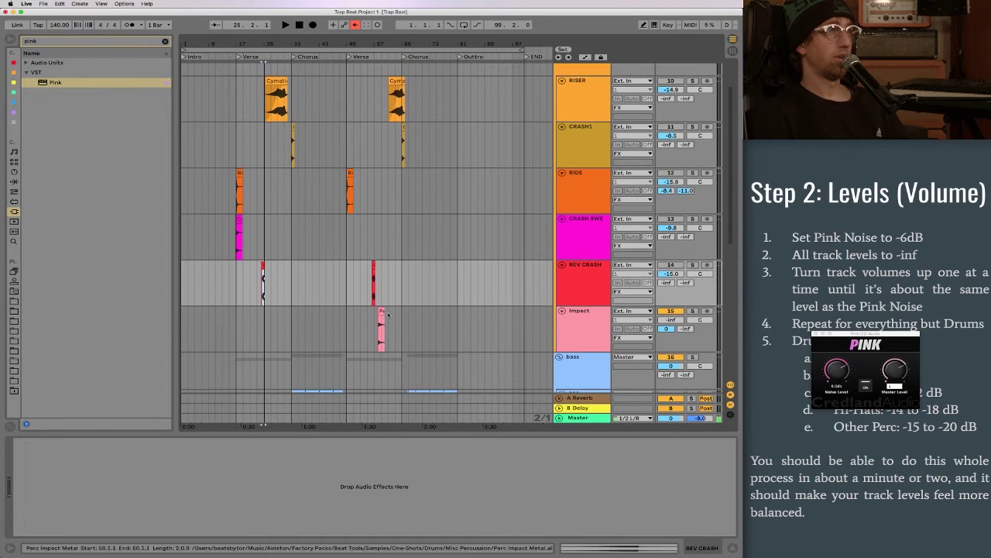
left_click(591, 310)
left_click(693, 311)
key("space")
key("Tab")
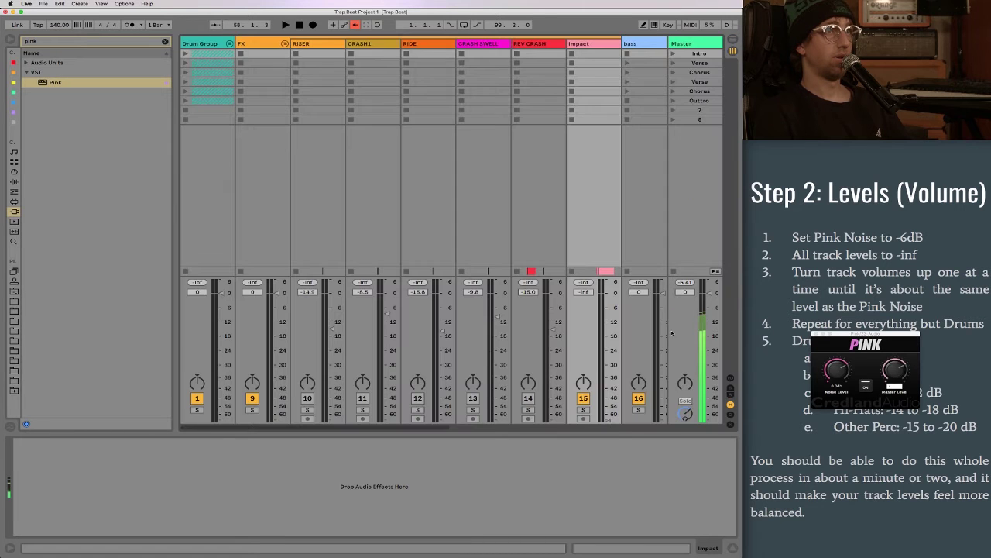
left_click_drag(610, 341, 608, 307)
left_click(865, 388)
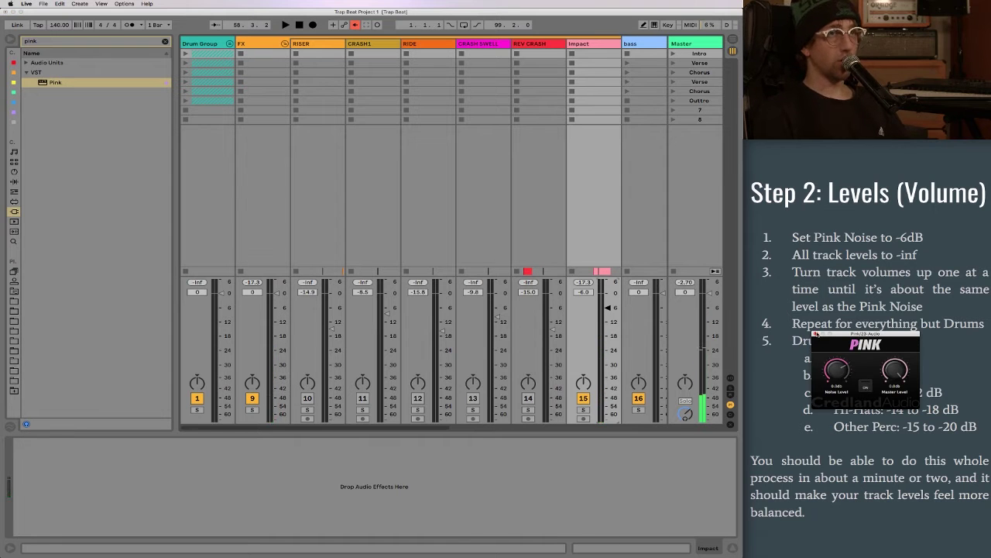
Step: Reactivate all the deactivated tracks, including 808, REV CRASH, CRASH SWELL, RIDE, CRASH1 and RISER
key("Tab")
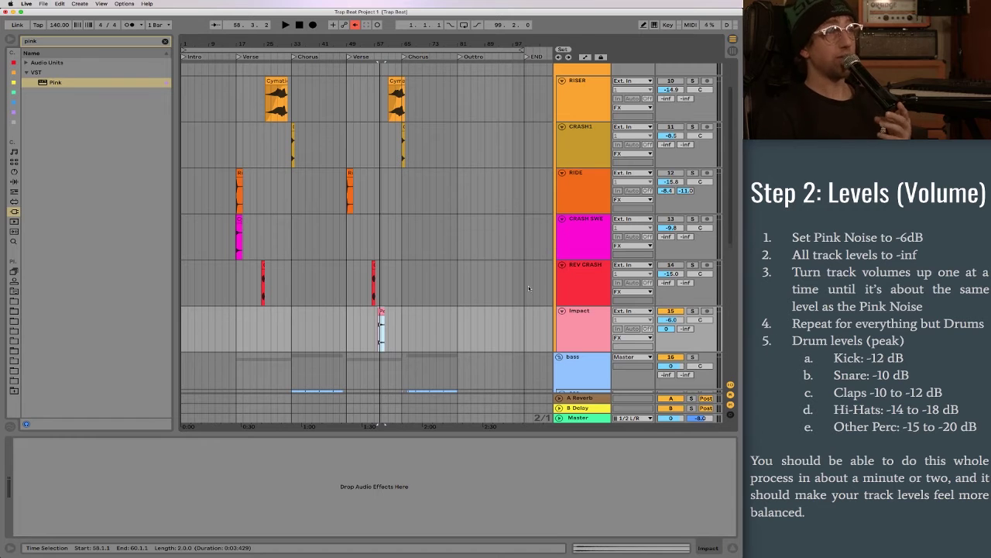
scroll(407, 287, "down", 2)
scroll(406, 286, "down", 8)
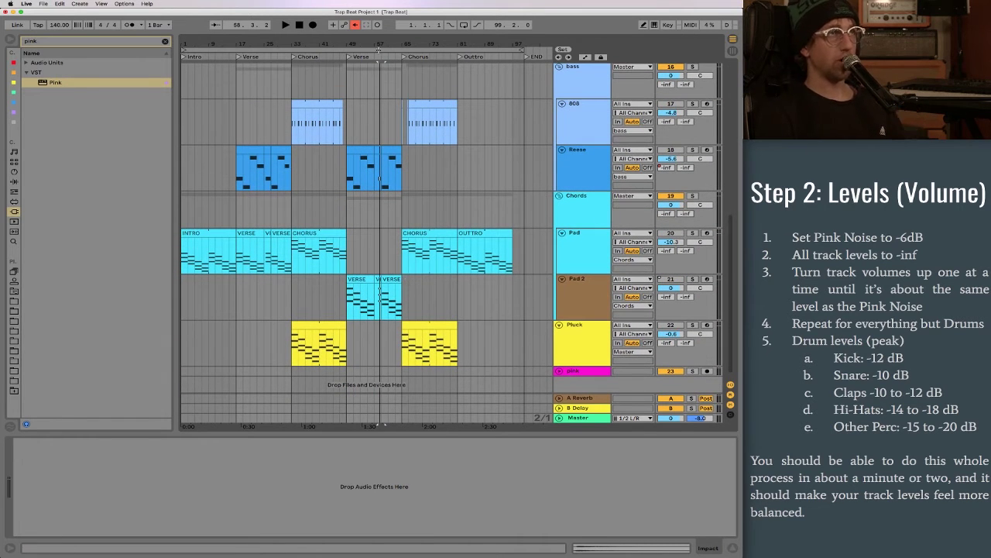
scroll(676, 195, "up", 1)
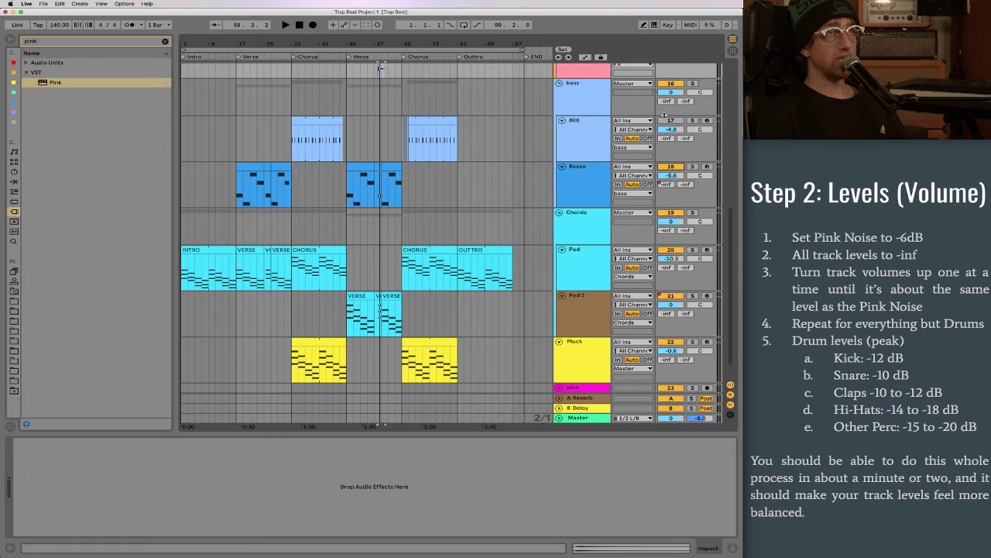
scroll(668, 128, "up", 7)
scroll(667, 131, "up", 2)
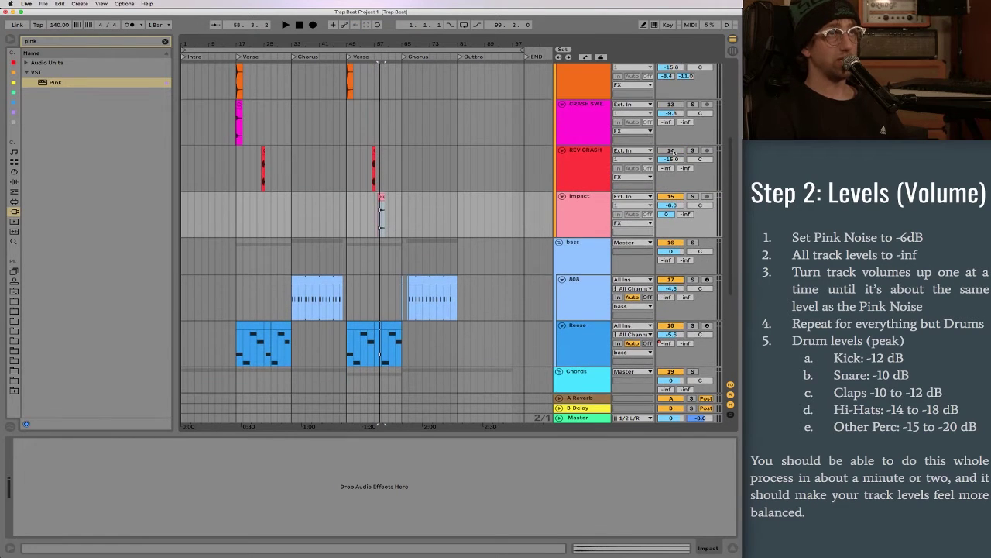
scroll(671, 150, "up", 2)
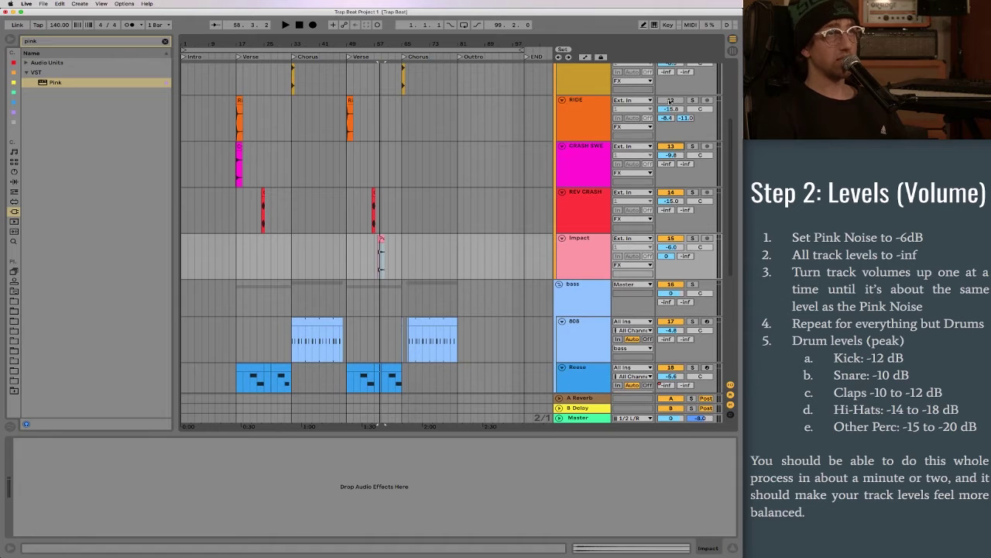
scroll(671, 101, "up", 5)
left_click(671, 167)
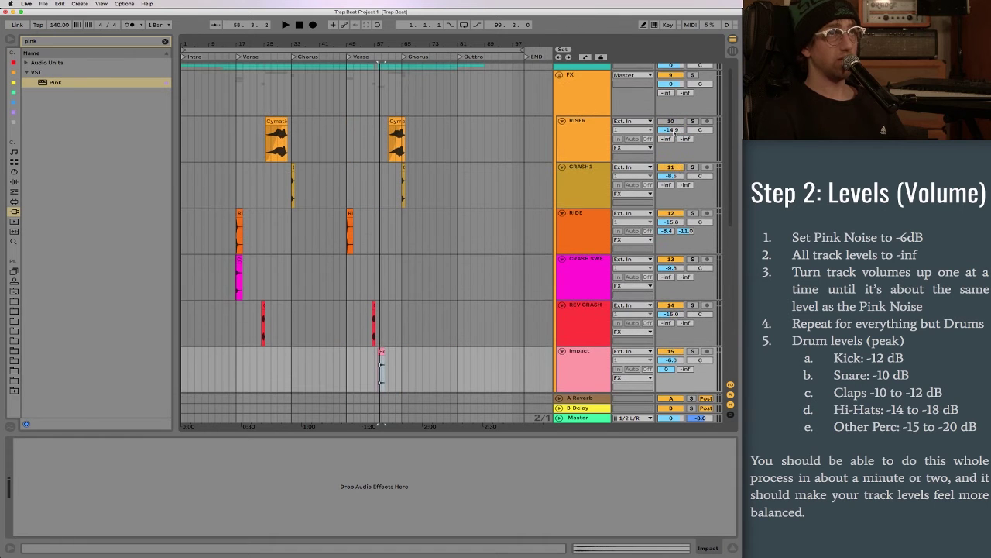
left_click(672, 121)
scroll(593, 157, "up", 15)
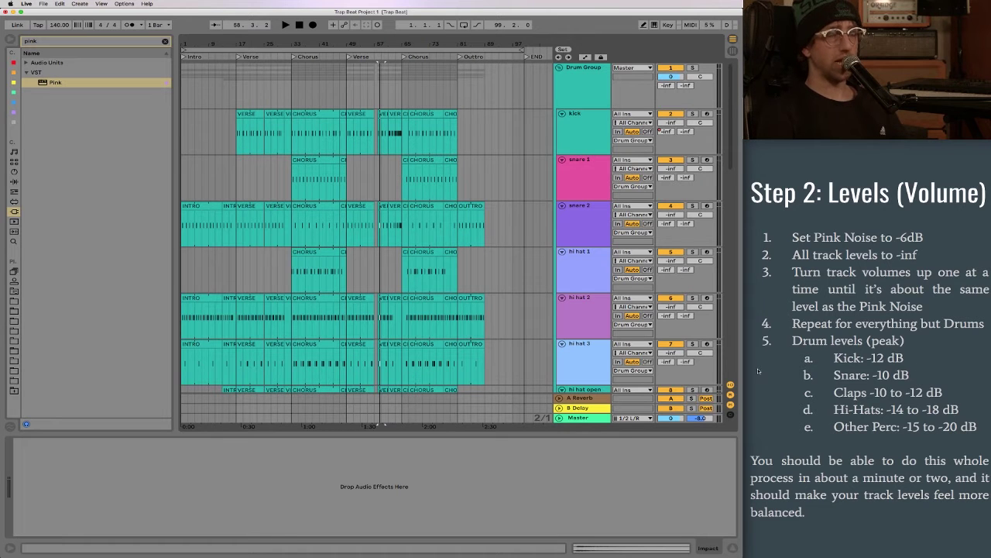
Step: Solo the Drum Group and loop its first Chorus section from bar 33 to bar 49
key("Left")
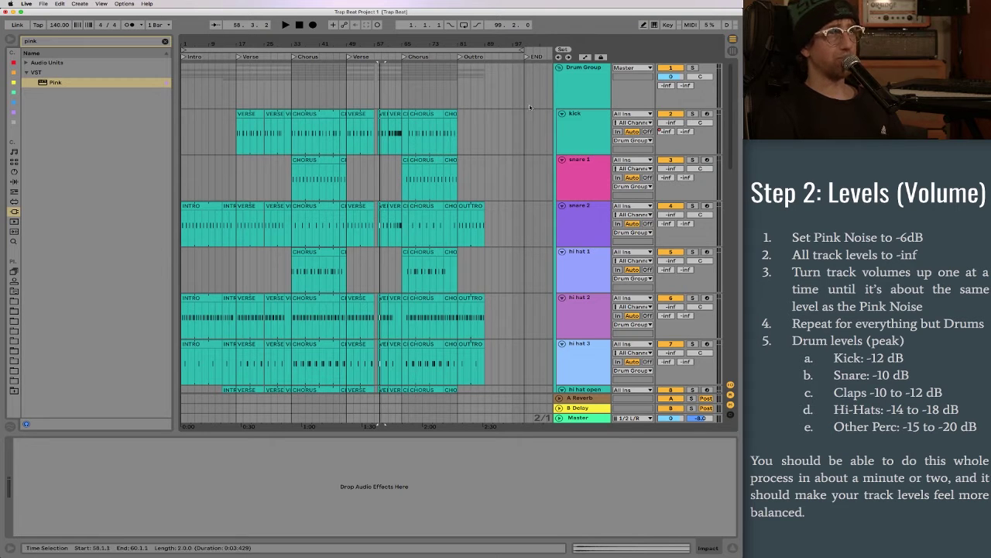
left_click(583, 129)
key("Tab")
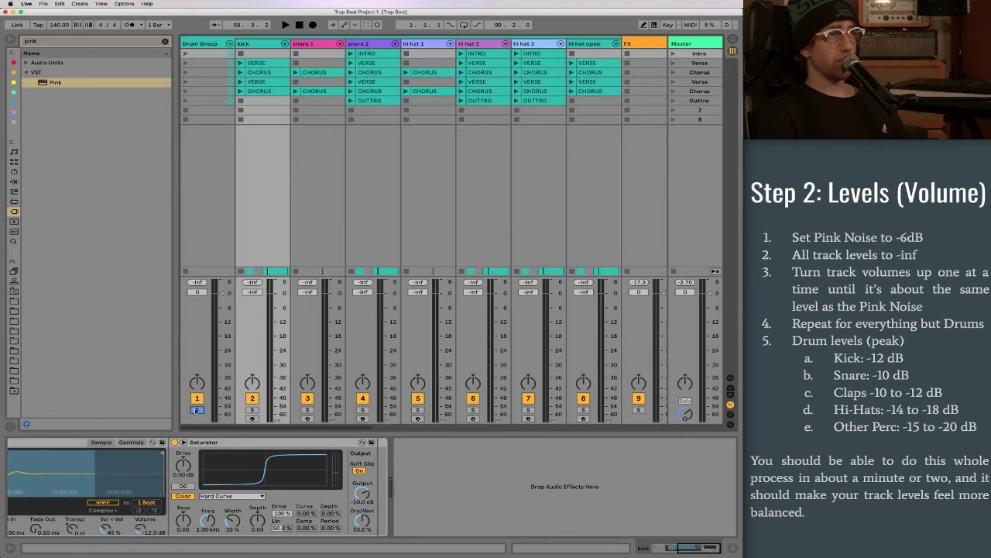
key("Tab")
left_click_drag(299, 84, 345, 82)
key("super+l")
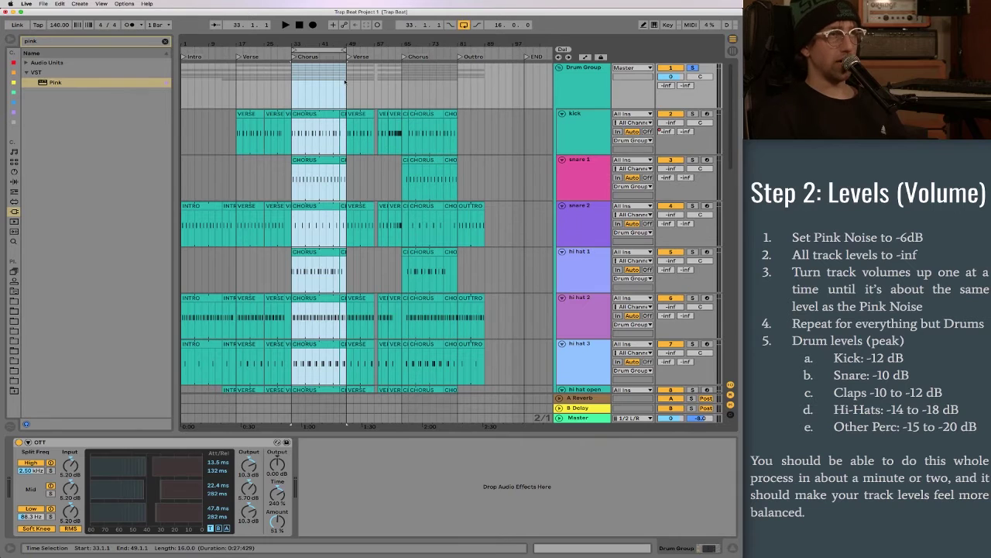
Step: Play the Chorus loop and set the kick volume to -3.3 dB and the snare 1 volume to -3.0 dB
key("Tab")
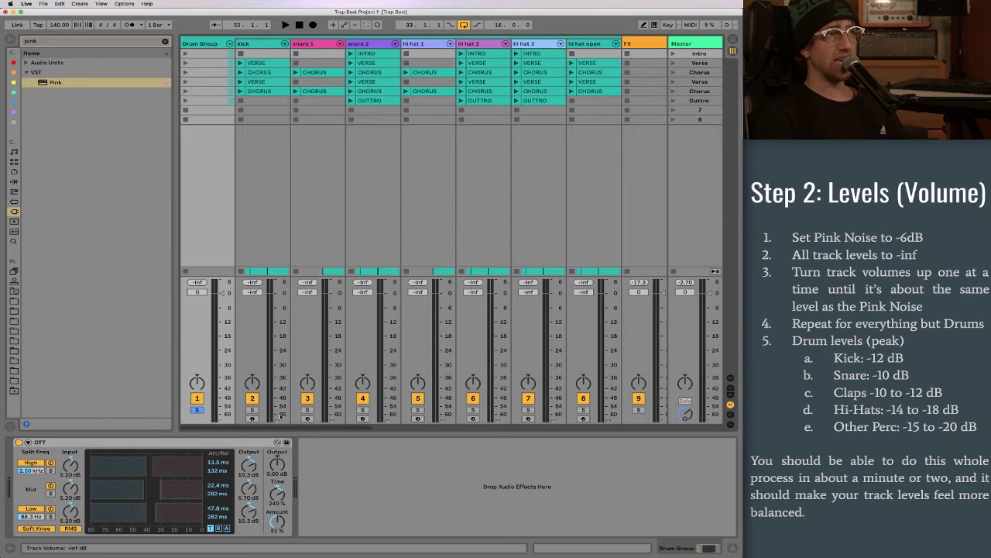
key("space")
left_click_drag(280, 416, 257, 296)
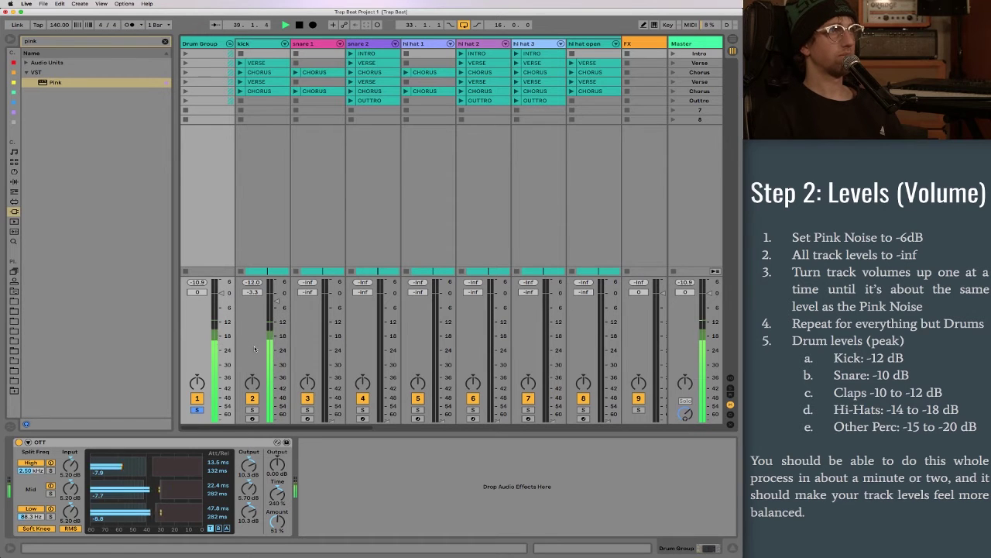
left_click_drag(333, 412, 309, 291)
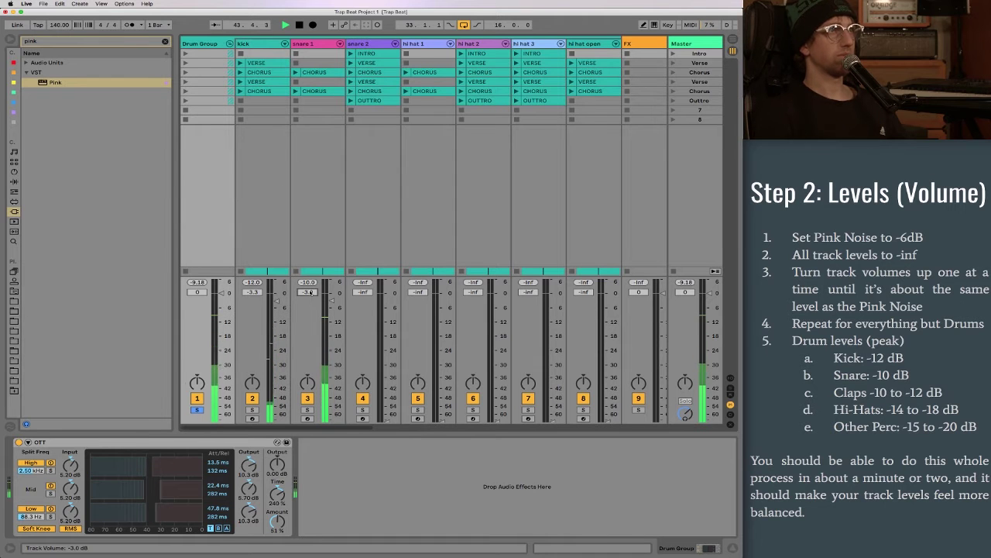
Step: Raise the snare 2 volume to 2.3 dB while the Chorus loop plays
left_click_drag(378, 393, 387, 338)
key("Tab")
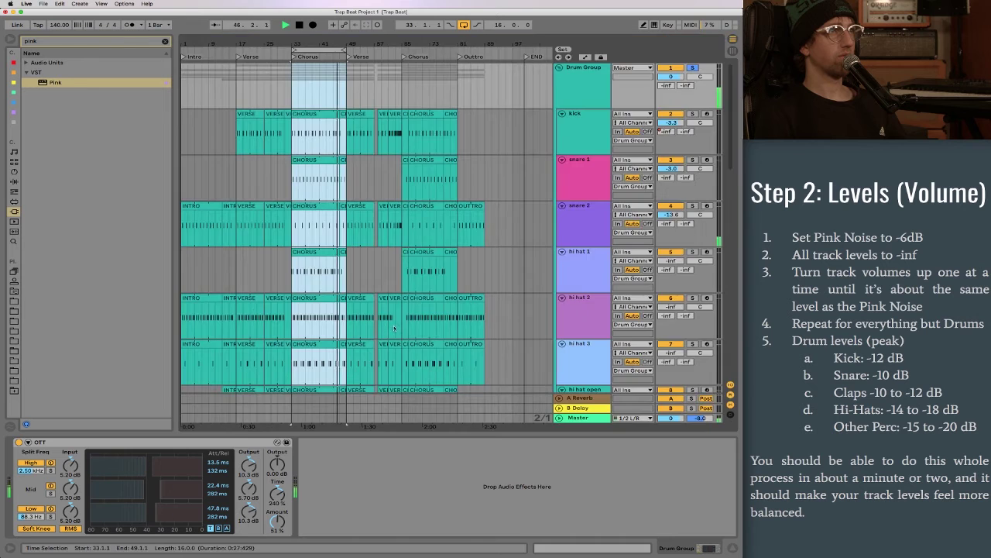
key("Tab")
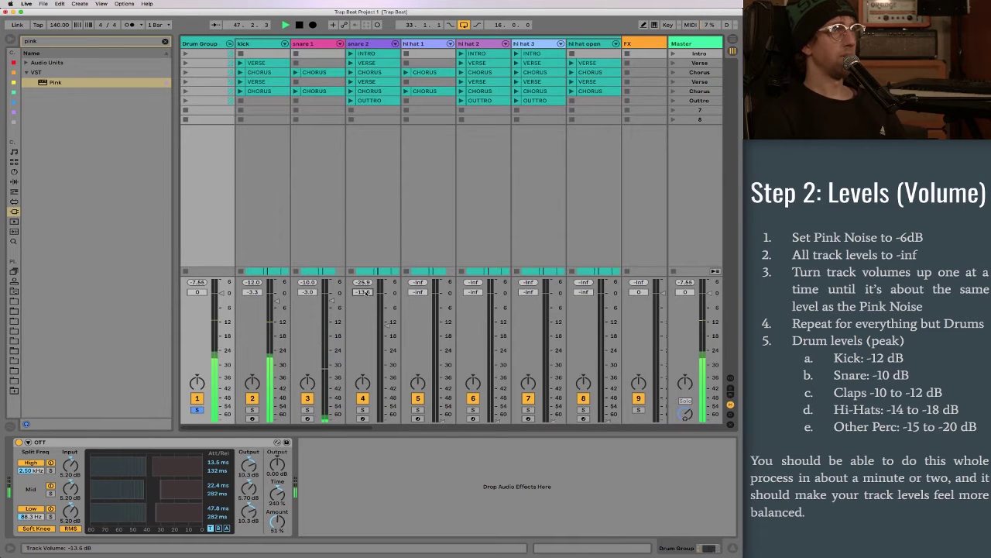
scroll(365, 292, "up", 5)
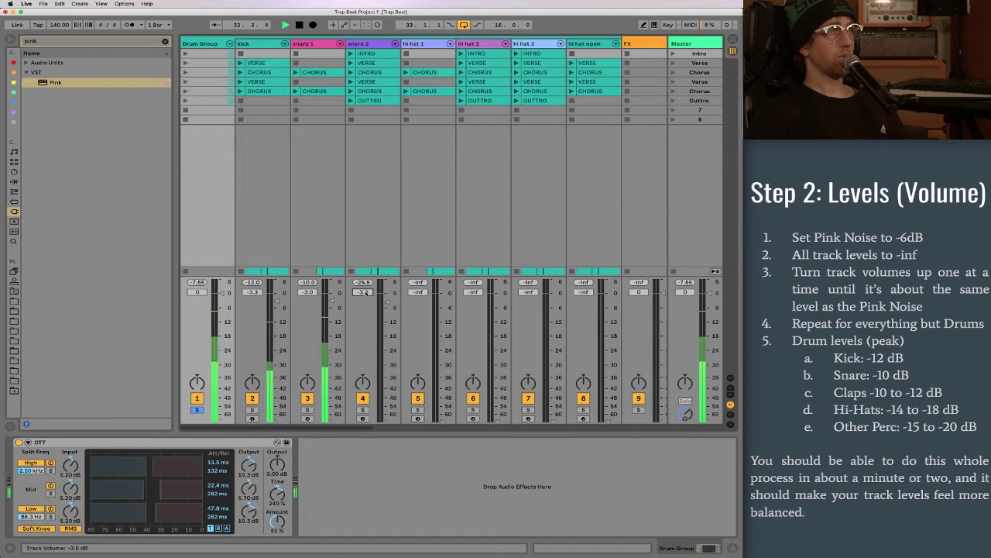
scroll(365, 292, "up", 2)
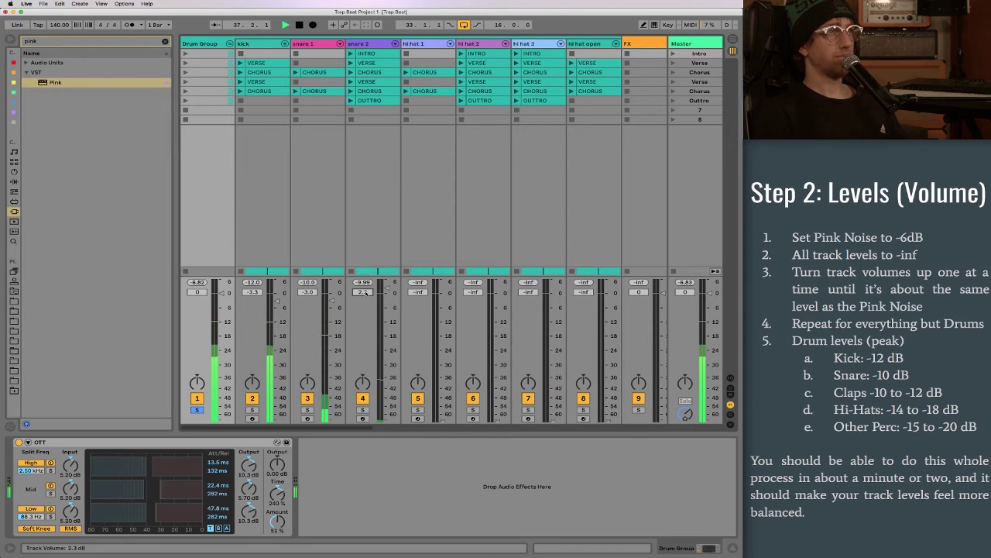
Step: Set hi hat 1 to -0.8 dB, hi hat 2 to -8.5 dB, hi hat 3 to -6.3 dB and hi hat open to -6.7 dB
left_click_drag(442, 420, 442, 302)
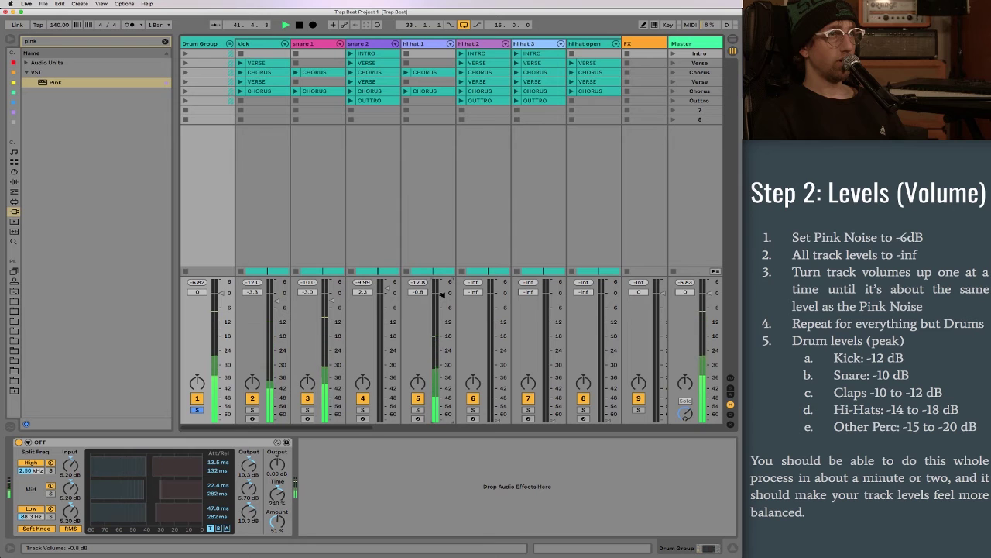
left_click_drag(499, 421, 497, 313)
left_click_drag(553, 420, 553, 308)
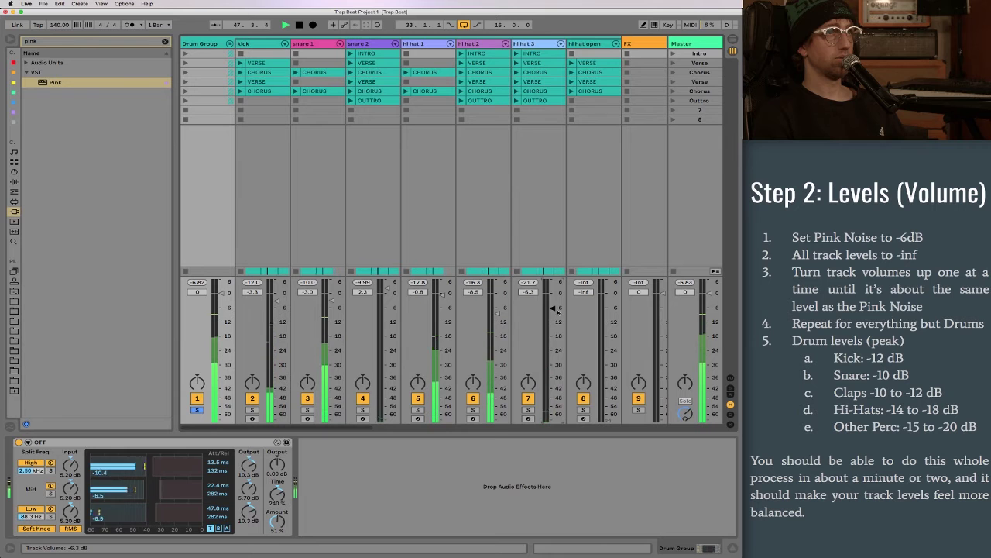
left_click_drag(608, 420, 608, 308)
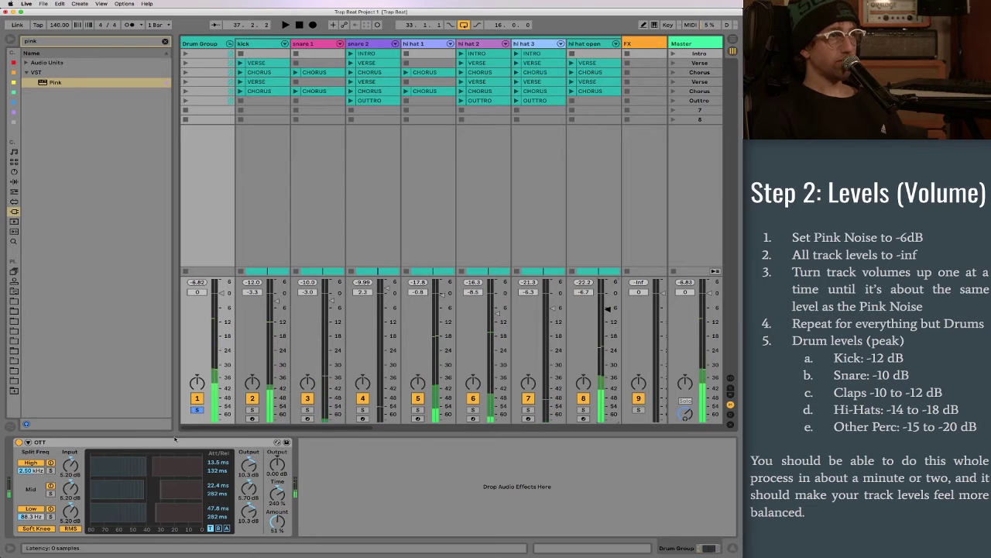
Step: Unsolo the Drum Group and play the looped Chorus from its start with all tracks
key("Tab")
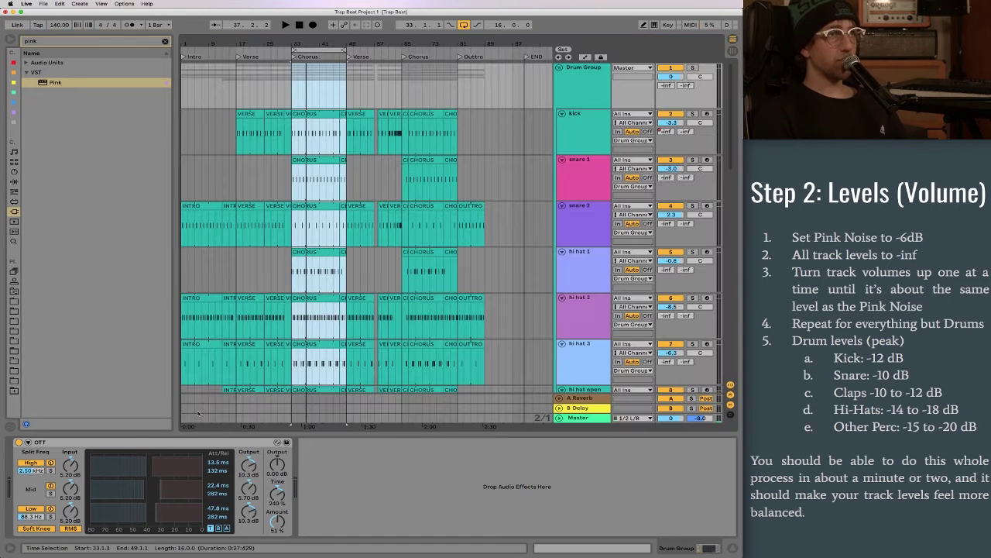
key("Tab")
key("Tab")
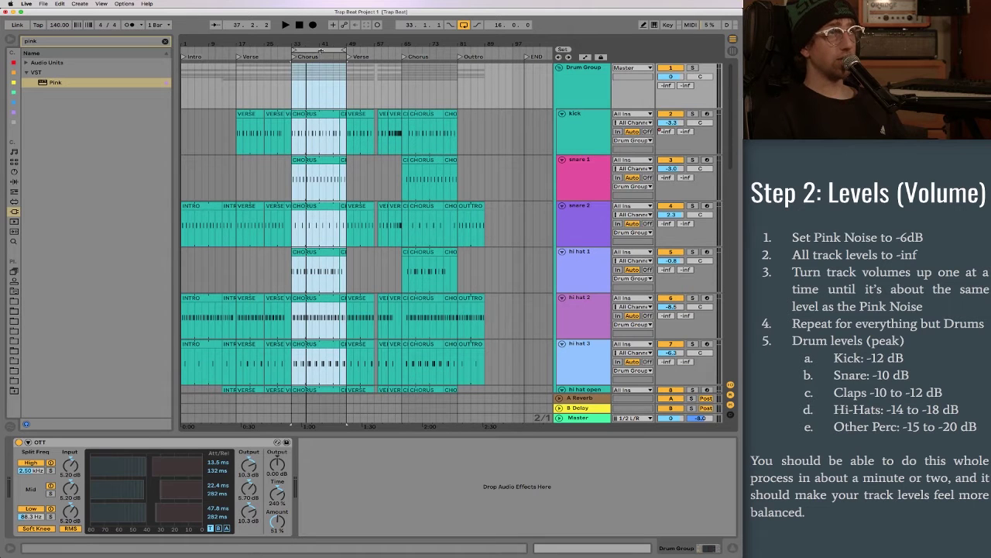
left_click(321, 51)
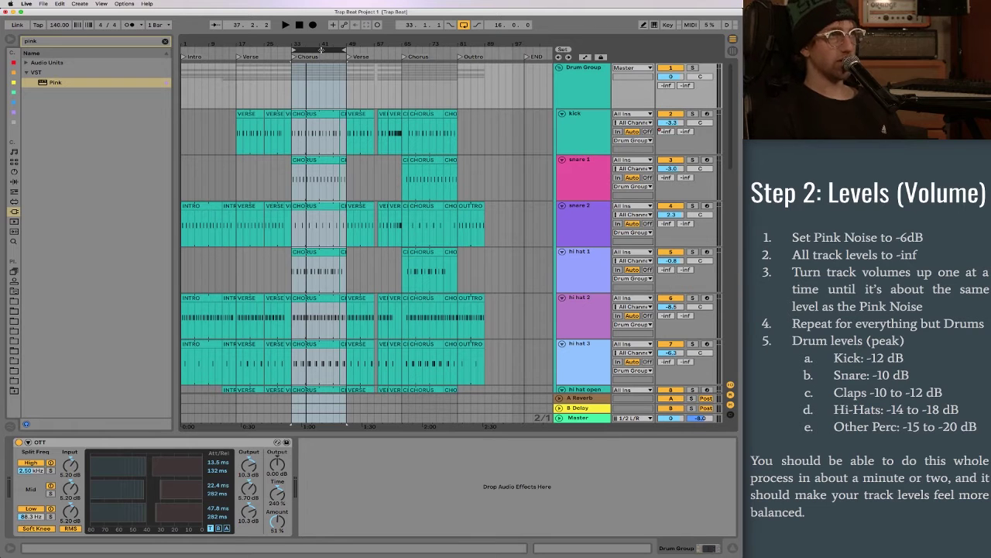
key("space")
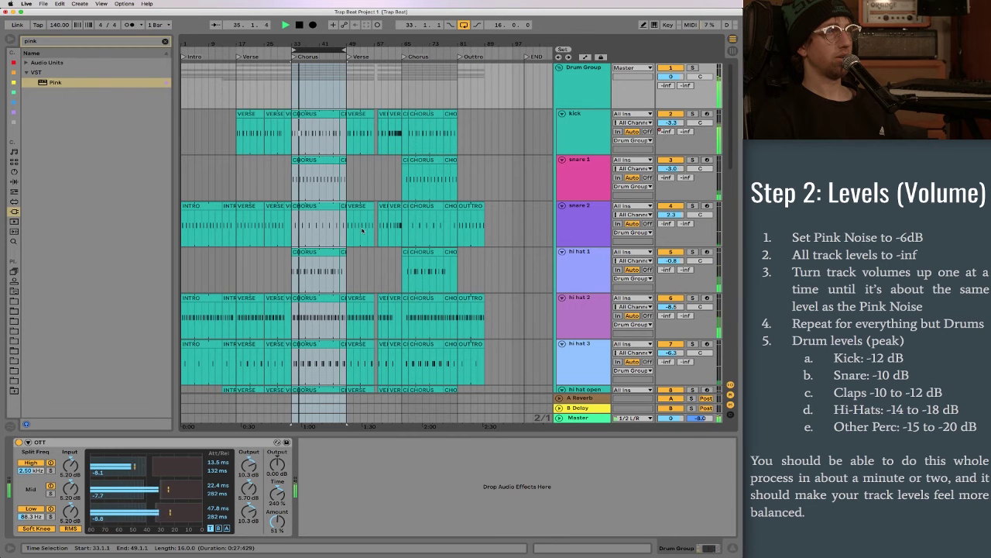
Step: Lower the Pad volume to -15.3 dB and the Pluck volume to -6.6 dB
scroll(304, 294, "down", 6)
left_click(304, 294)
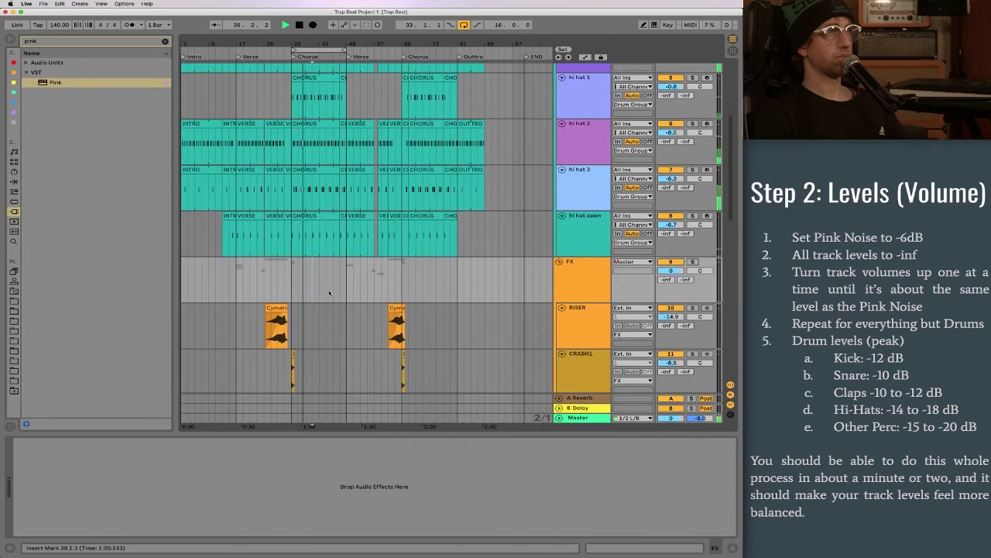
scroll(318, 295, "down", 10)
scroll(332, 294, "down", 8)
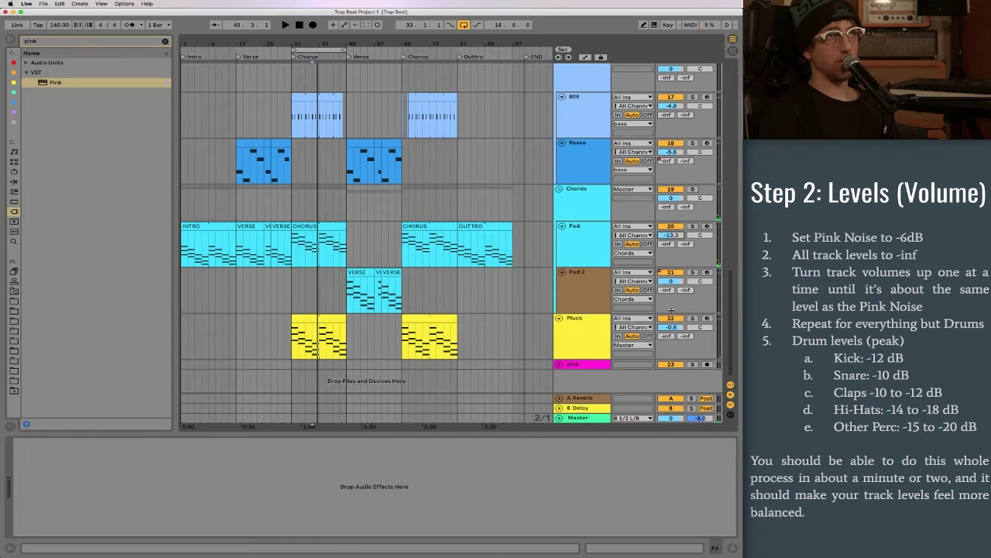
left_click_drag(674, 327, 676, 334)
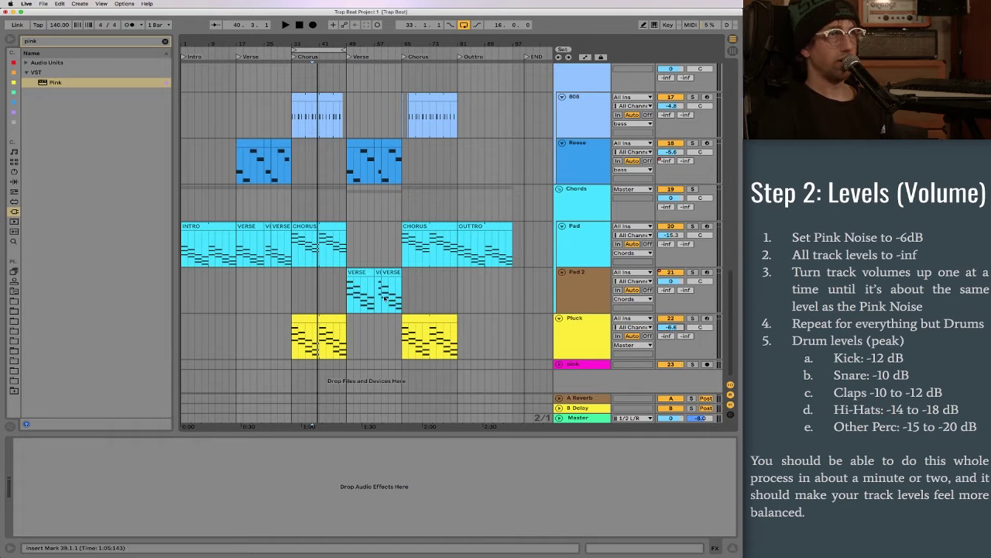
Step: Play the first Verse clip of Pad 2 and set the track's volume to -10.7 dB
left_click(357, 269)
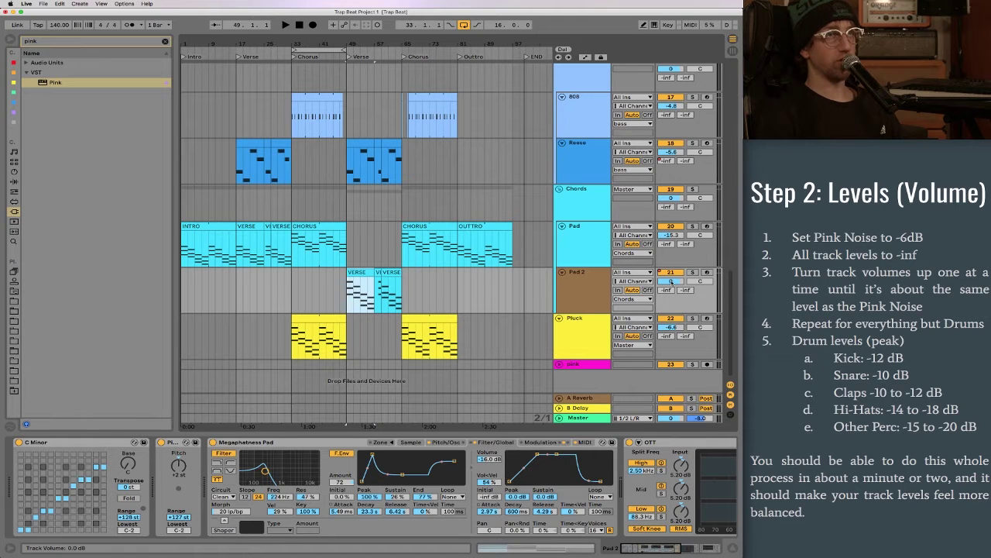
key("space")
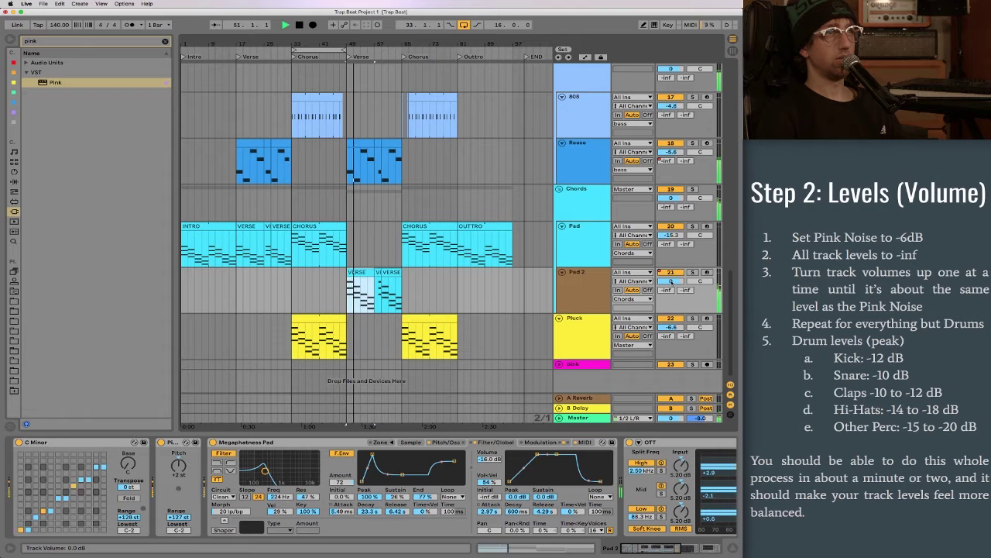
key("space")
left_click_drag(671, 282, 671, 262)
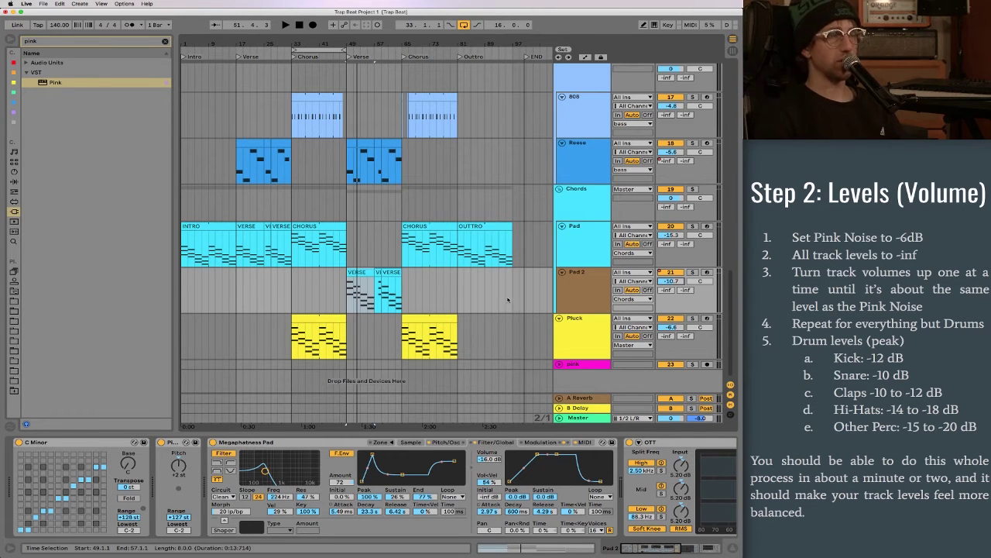
Step: Extend the arrangement loop to span the whole song, from bar 1 to bar 101
left_click_drag(294, 51, 128, 54)
left_click_drag(344, 49, 527, 50)
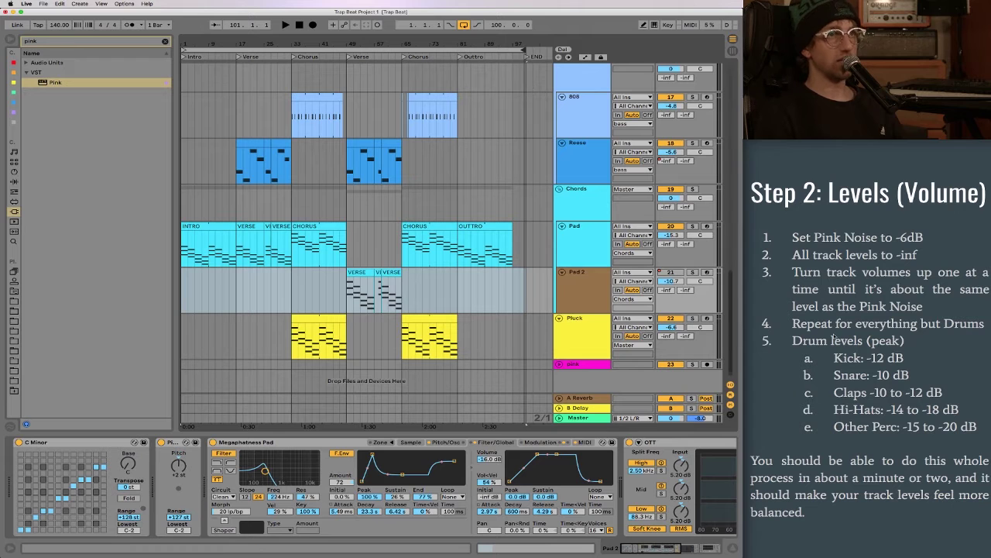
left_click(842, 302)
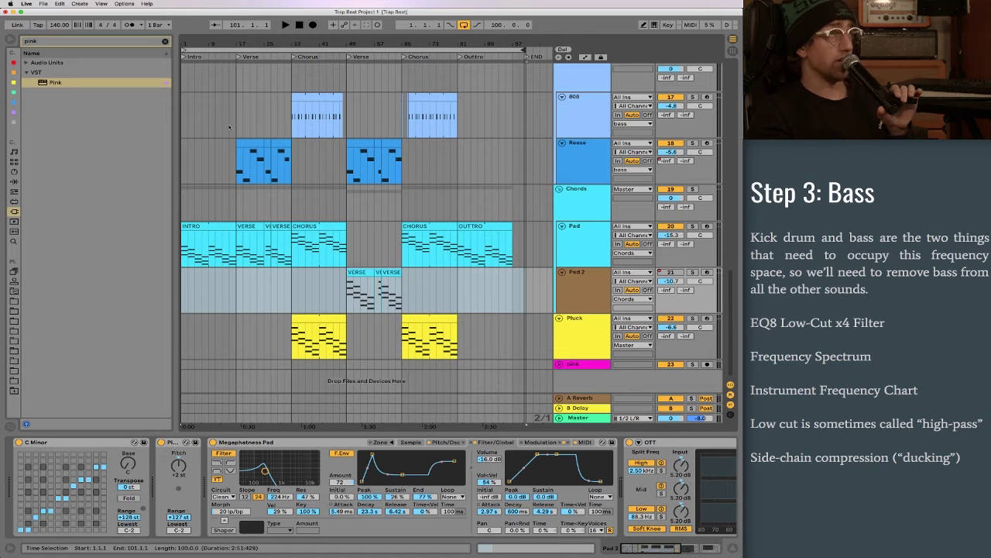
Step: Clear the browser search and add the EQ8 BLANK preset from the user library's EQ Eight folder to the Pluck track
left_click(164, 41)
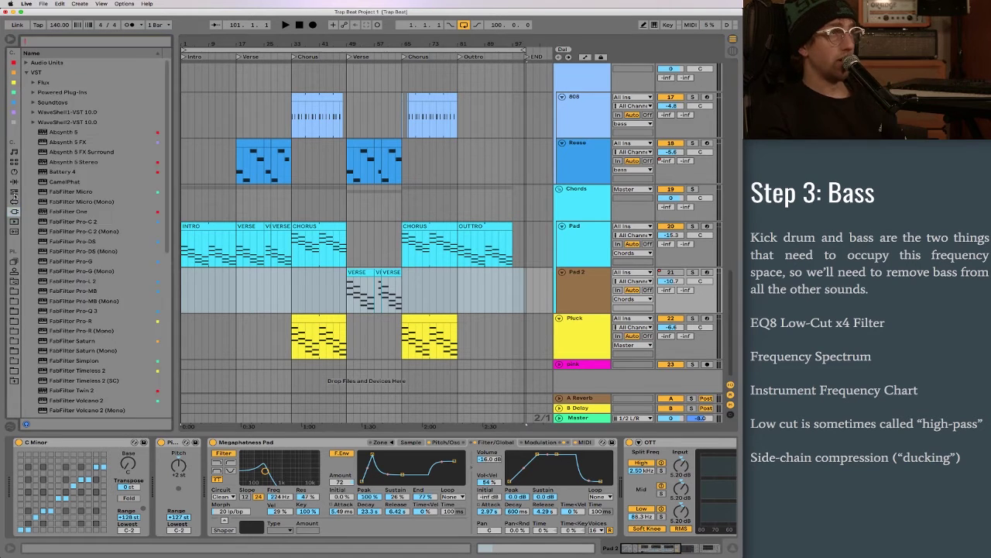
left_click(14, 183)
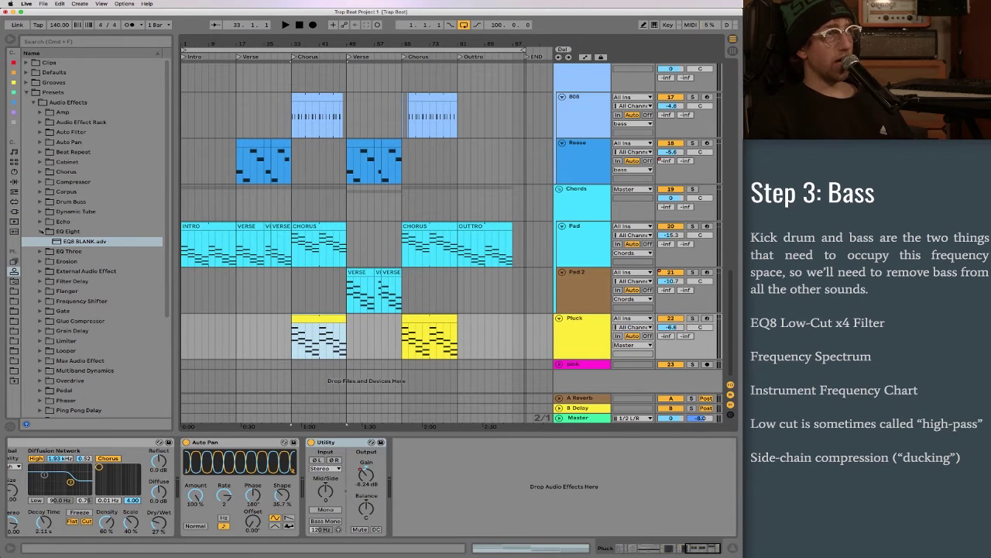
left_click(39, 230)
left_click(40, 231)
left_click(77, 241)
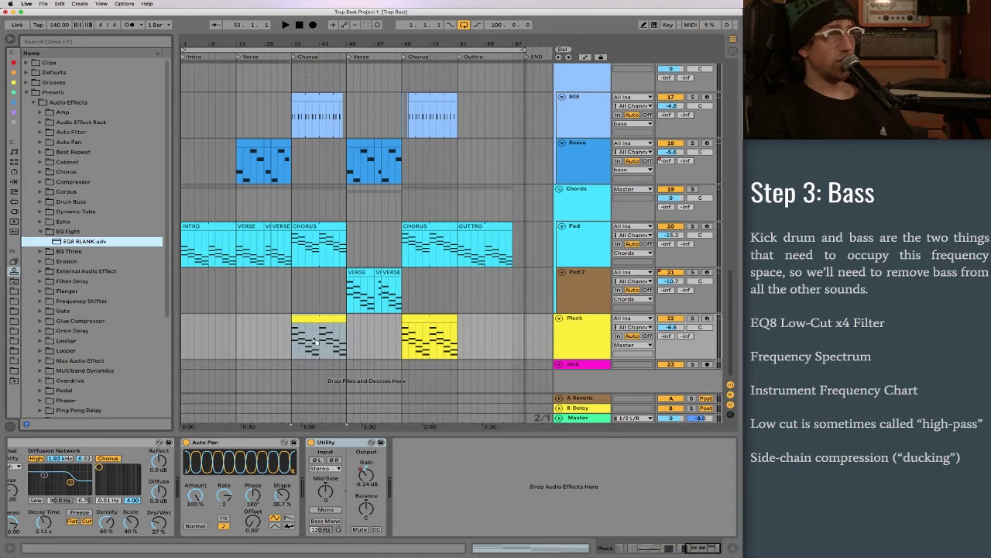
left_click_drag(313, 335, 313, 335)
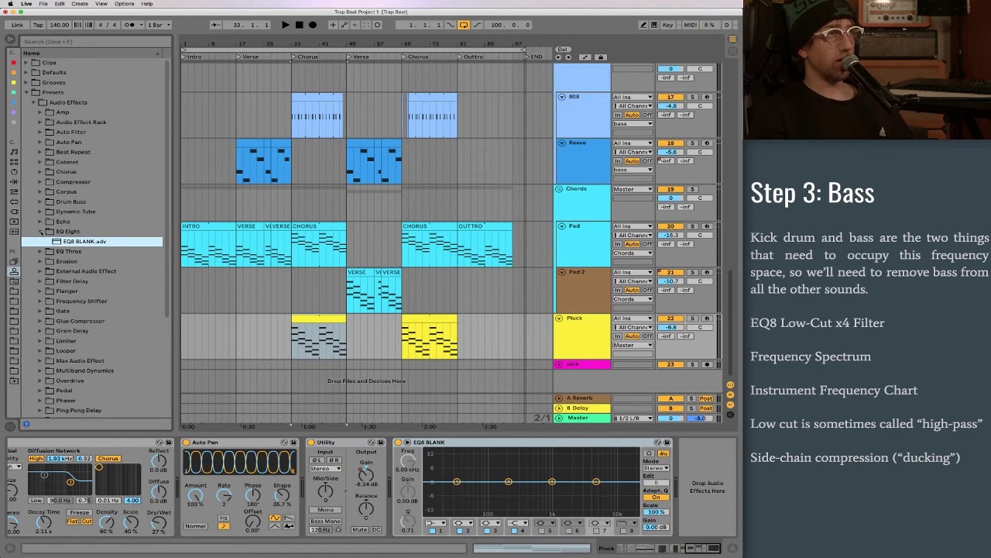
left_click(40, 232)
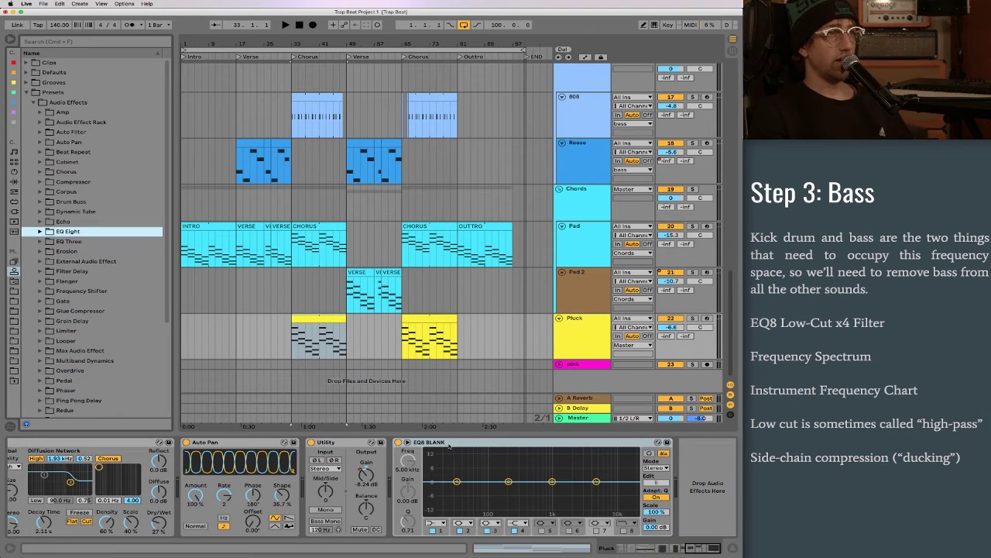
Step: Set band 1 of the Pluck track's EQ Eight to the Low Cut x4 filter
left_click(476, 443)
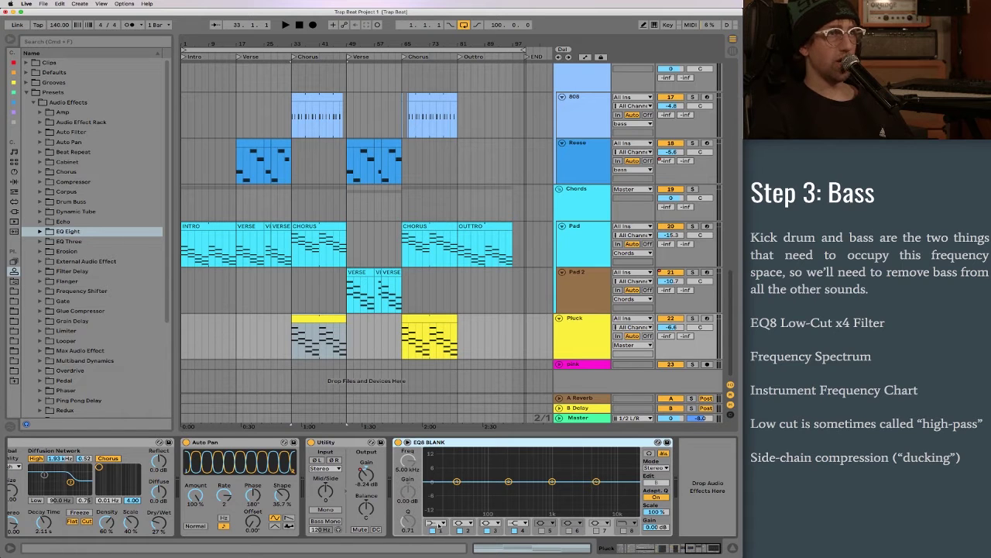
left_click(438, 524)
left_click(436, 498)
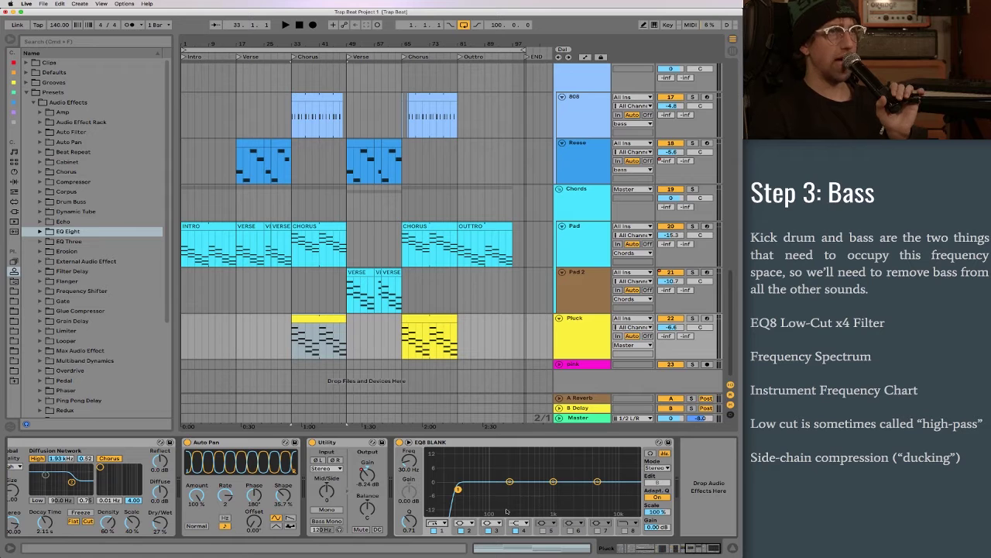
left_click(437, 521)
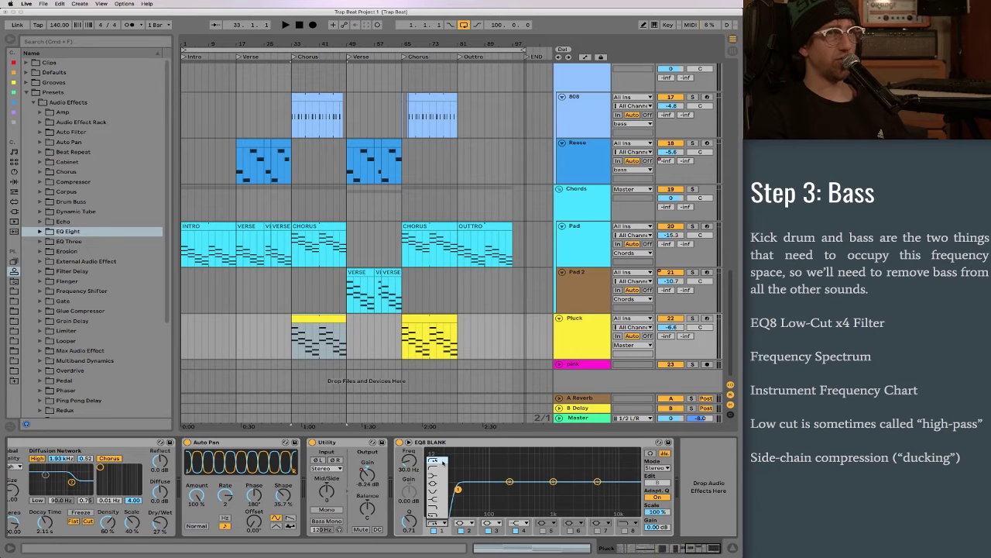
left_click(442, 462)
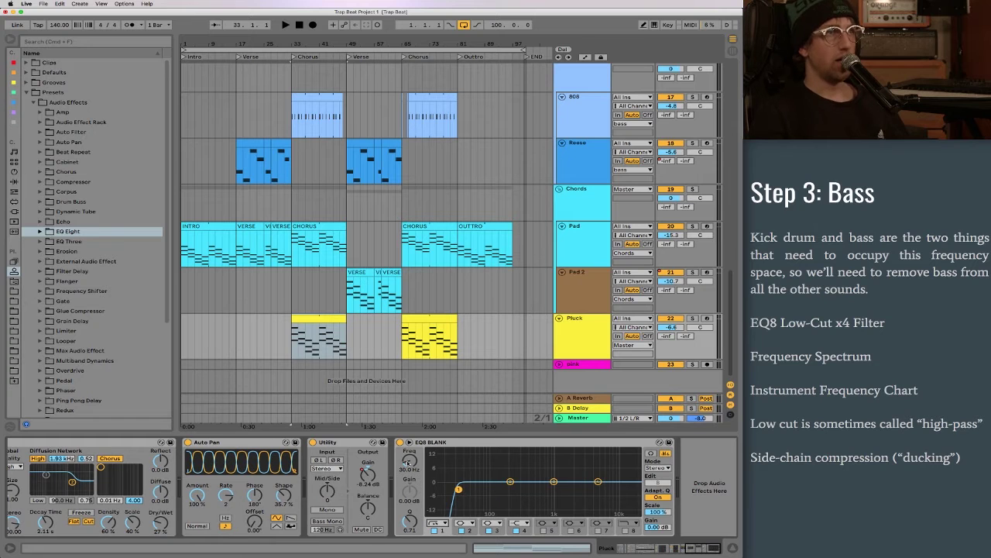
Step: Solo the Pluck, play its first Chorus clip, and raise the low-cut frequency to about 166 Hz
left_click(692, 318)
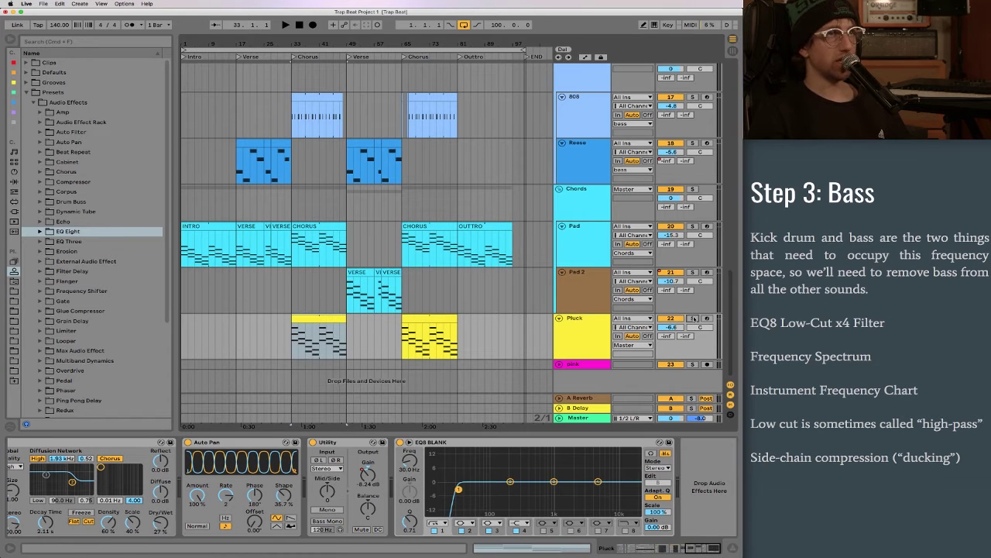
left_click(319, 318)
key("space")
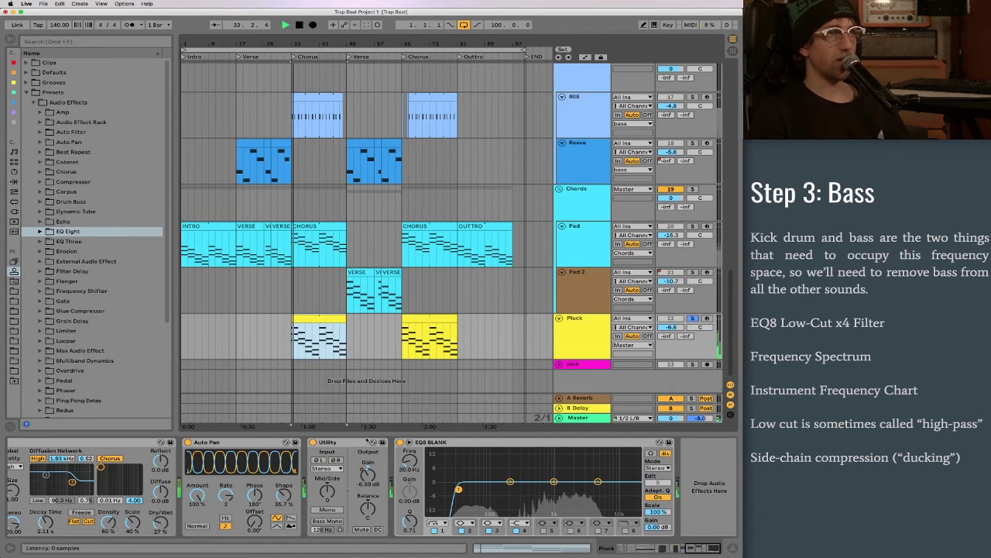
left_click(470, 508)
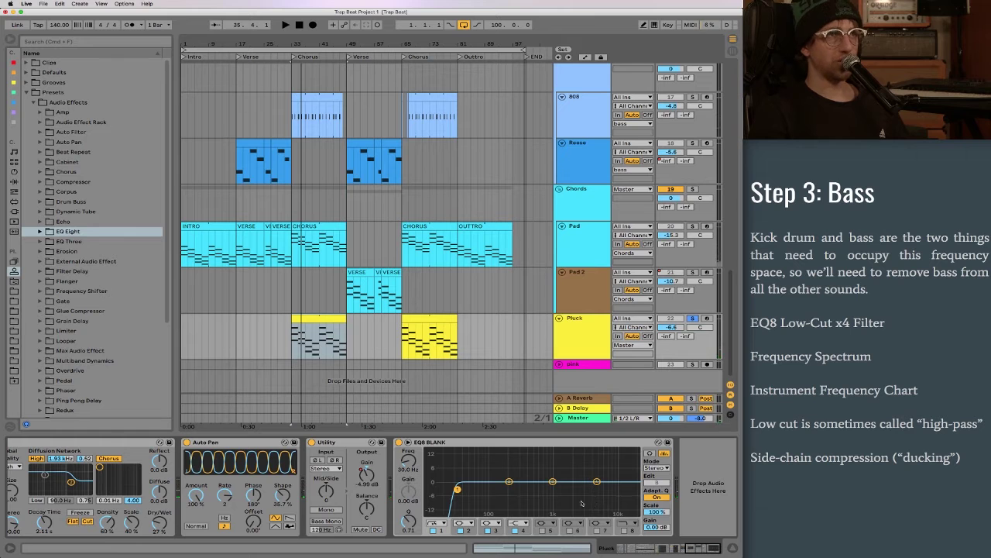
key("space")
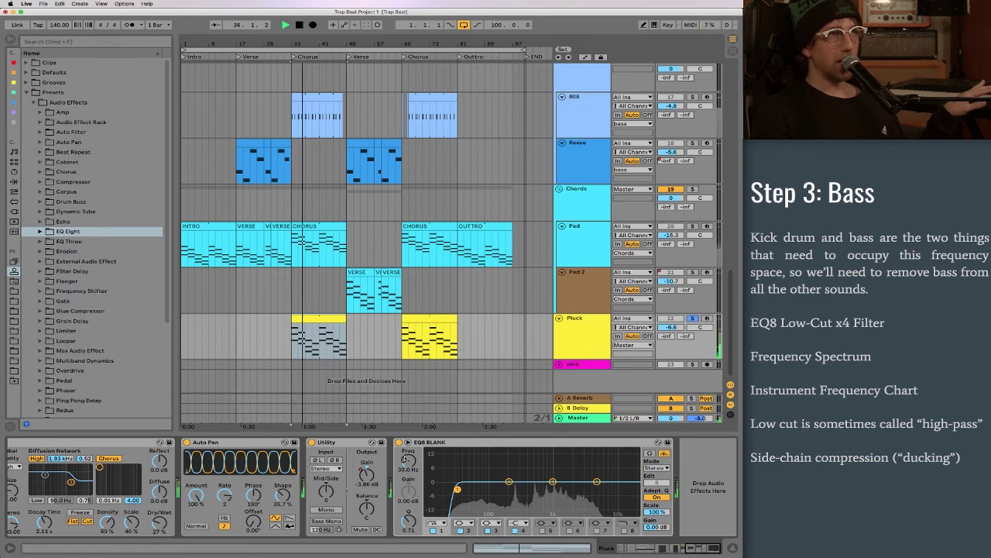
left_click_drag(460, 489, 504, 488)
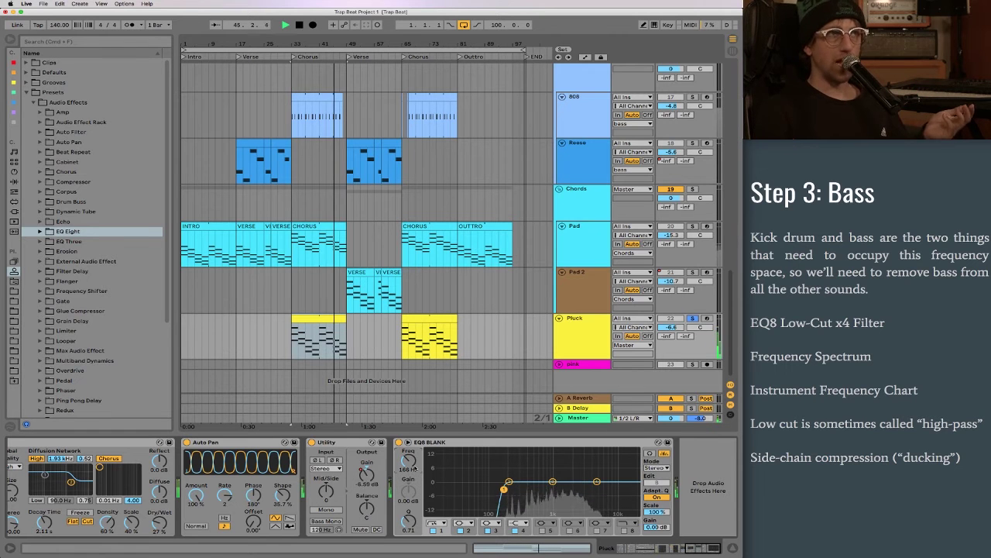
Step: Stop playback, unsolo the Pluck, and copy its EQ Eight to the Pad 2 track
left_click(488, 445)
key("space")
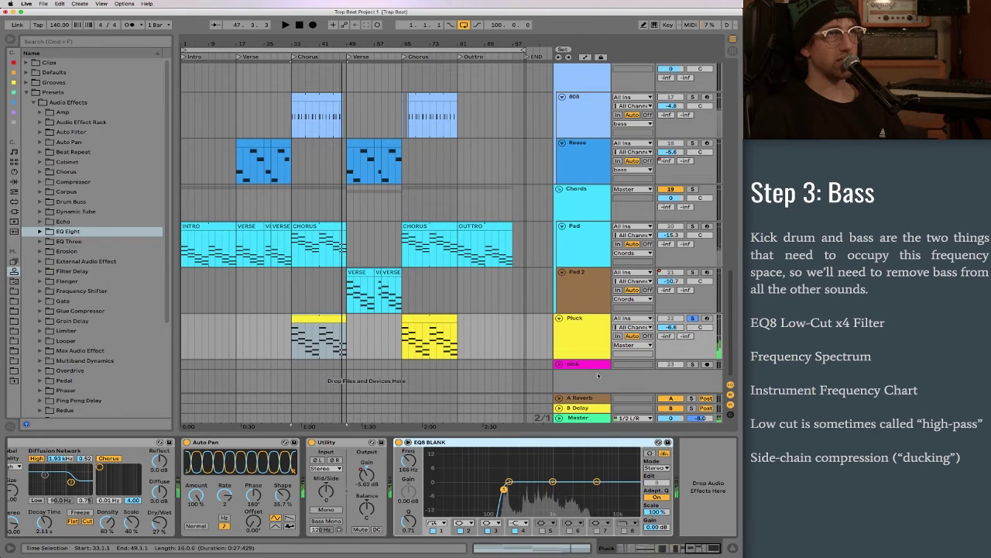
left_click(693, 318)
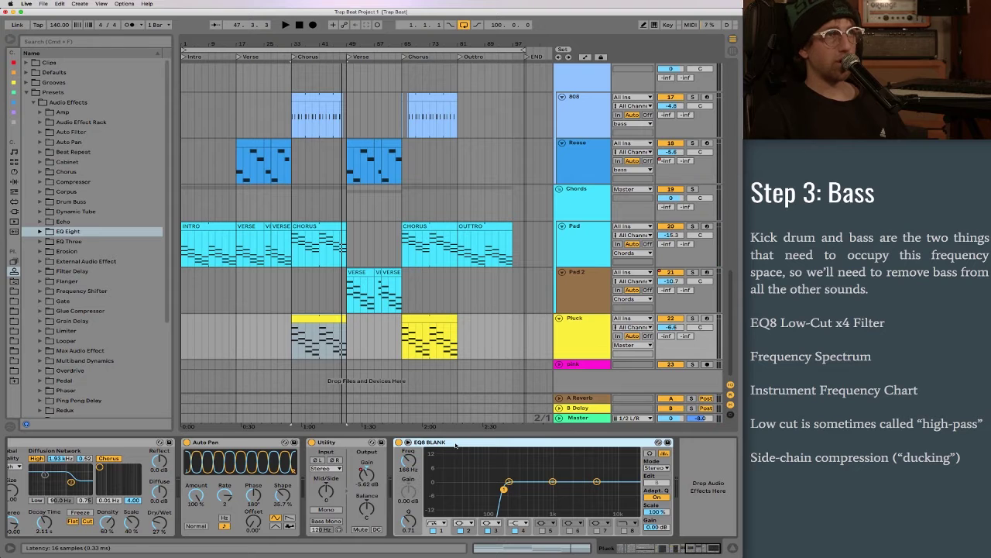
left_click(349, 293)
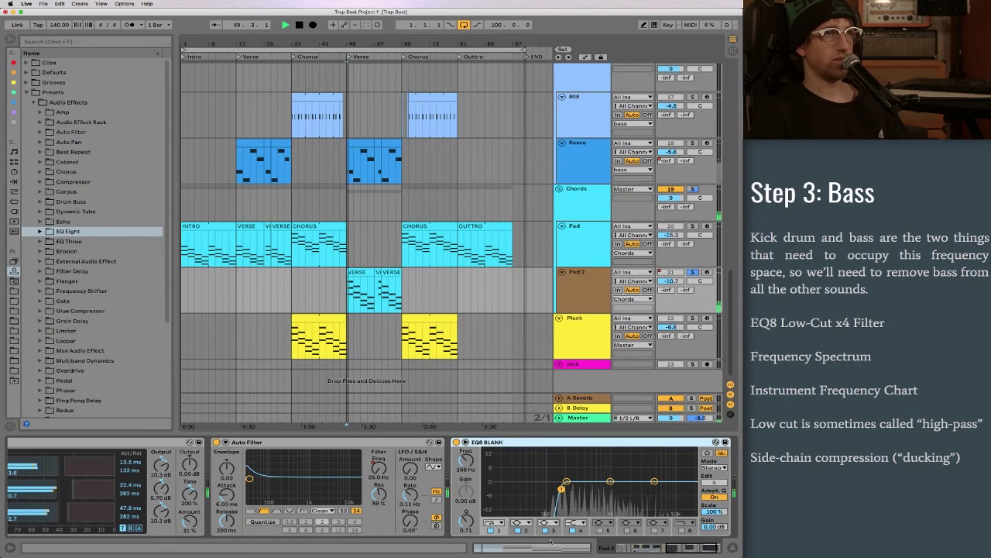
Step: Sweep the low cut on the Pad 2 track's EQ Eight during playback and set its frequency to about 122 Hz
left_click_drag(561, 488, 485, 489)
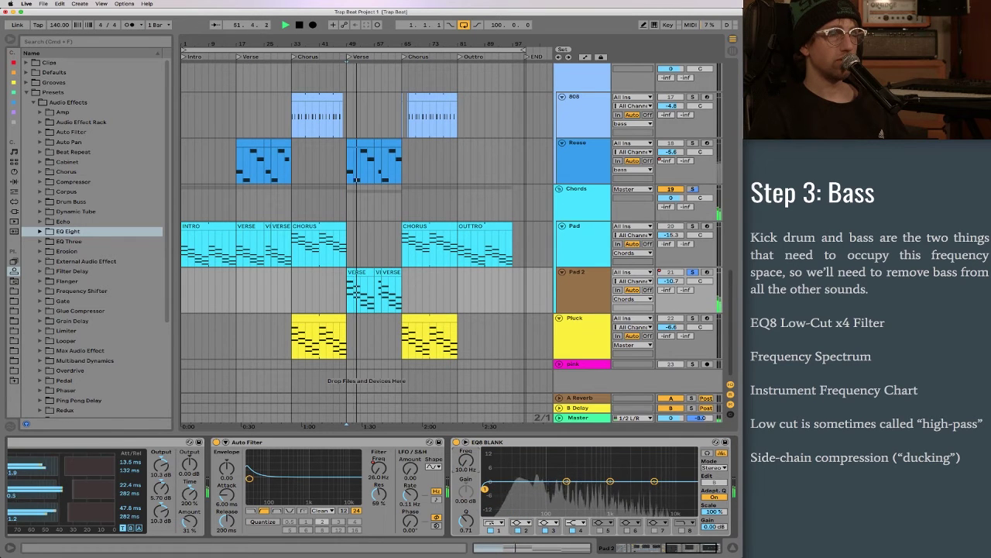
left_click_drag(467, 464, 467, 456)
key("space")
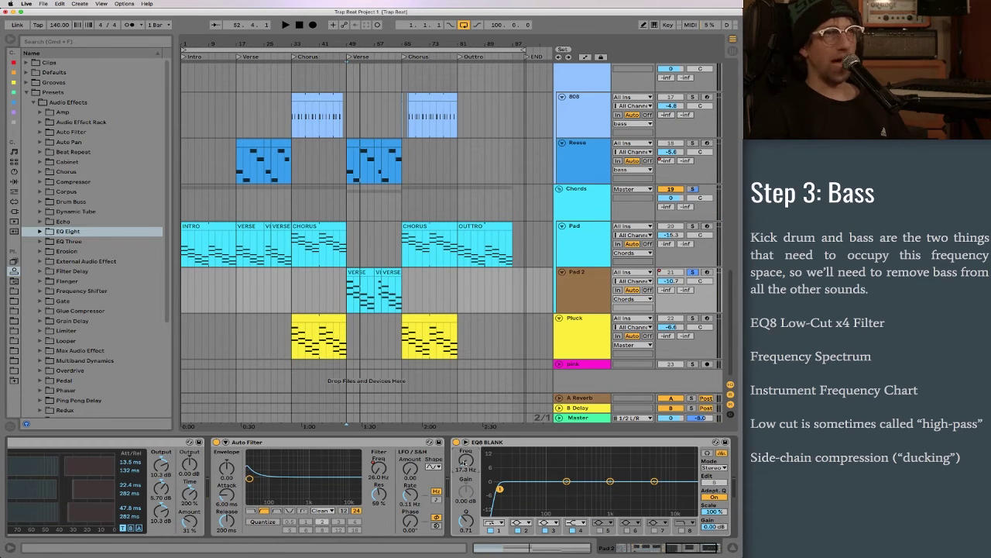
key("space")
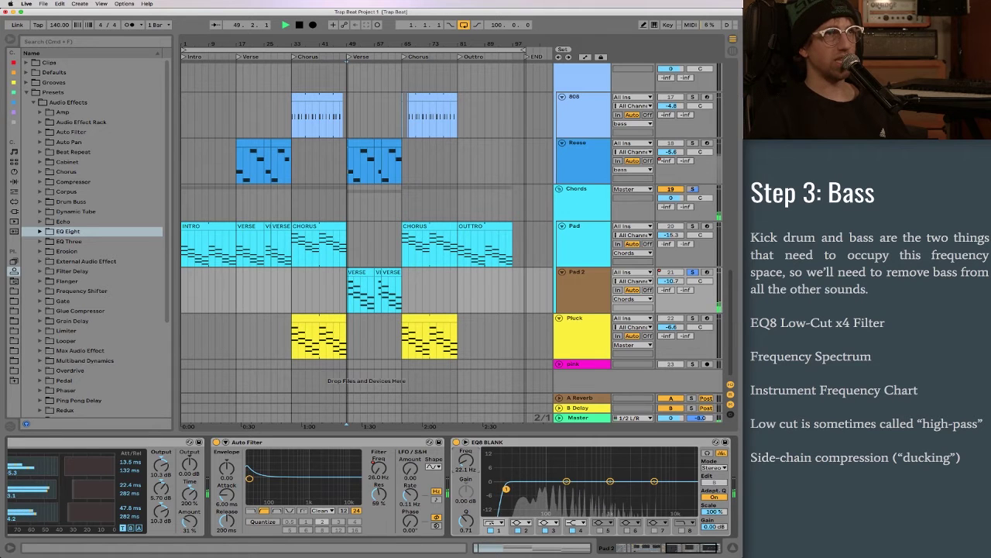
left_click_drag(466, 463, 466, 449)
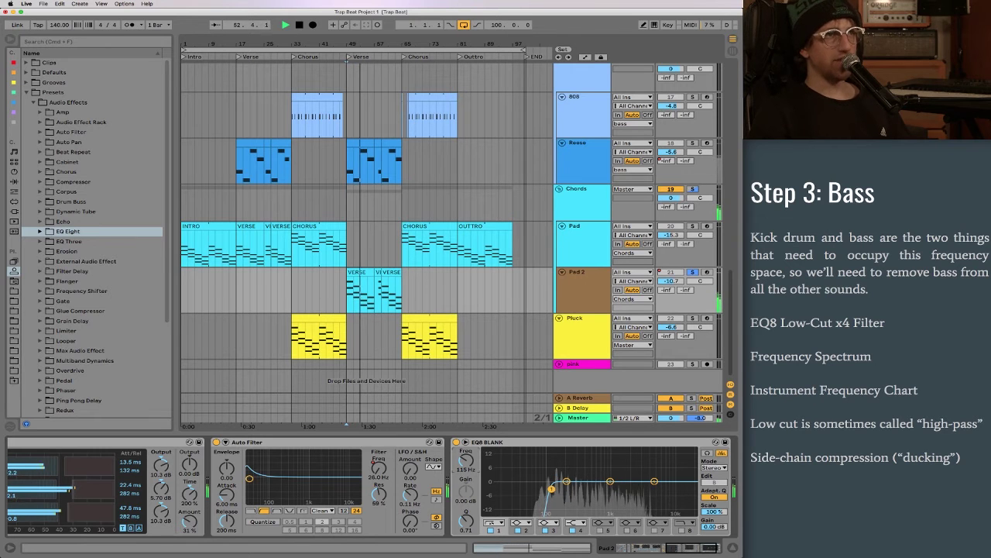
left_click_drag(467, 462, 467, 460)
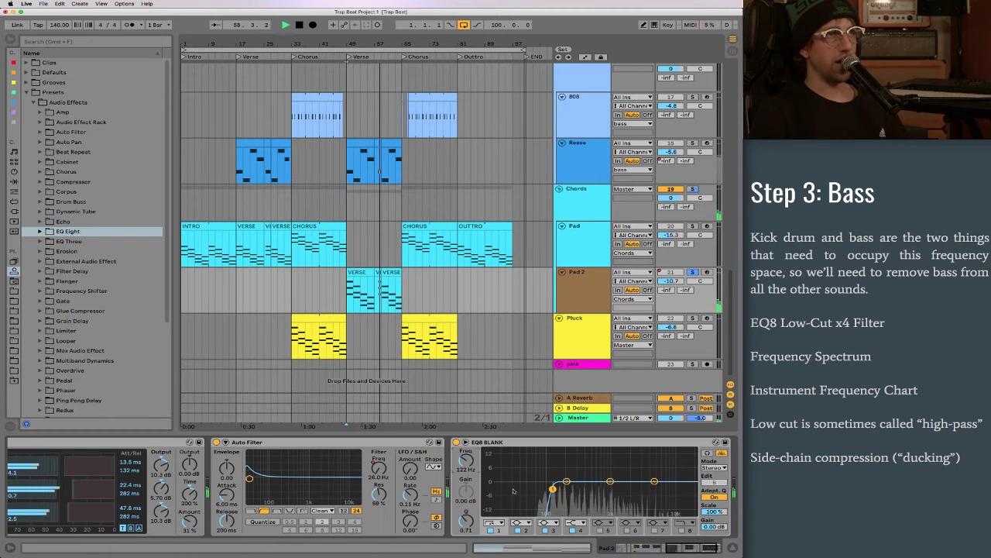
key("space")
Step: Copy Pad 2's EQ Eight to the end of the Pad track's device chain and solo the Pad
left_click_drag(516, 445, 477, 329)
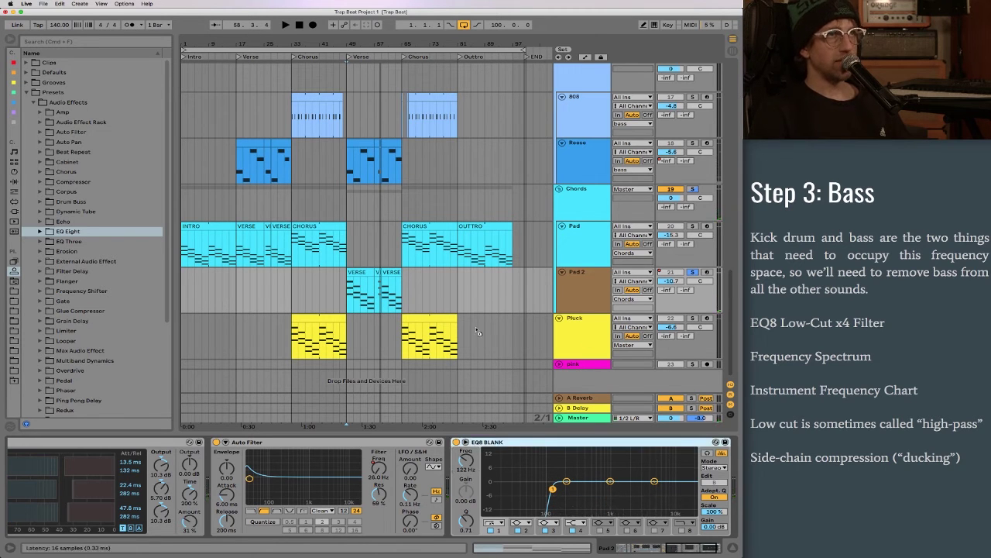
left_click_drag(438, 256, 468, 254)
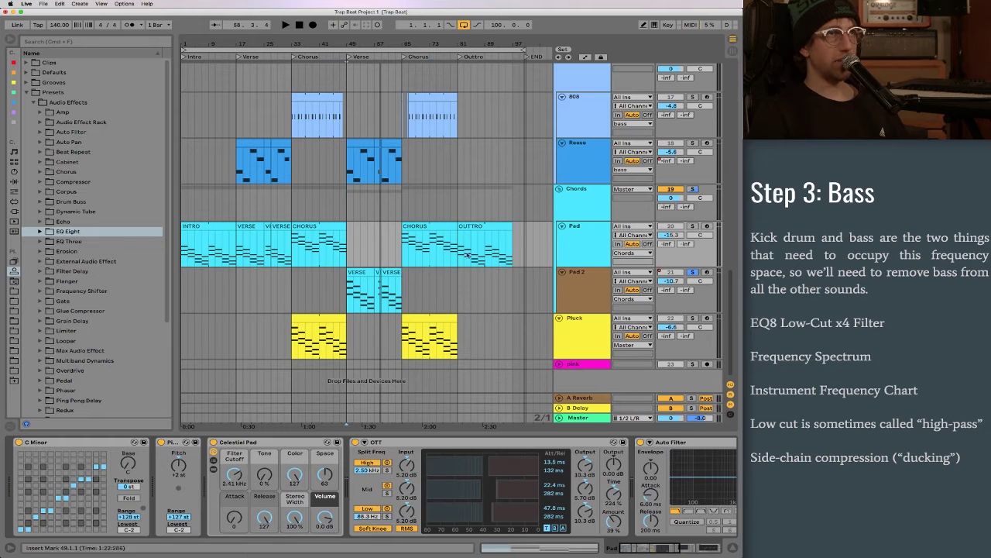
left_click(692, 226)
scroll(550, 469, "right", 5)
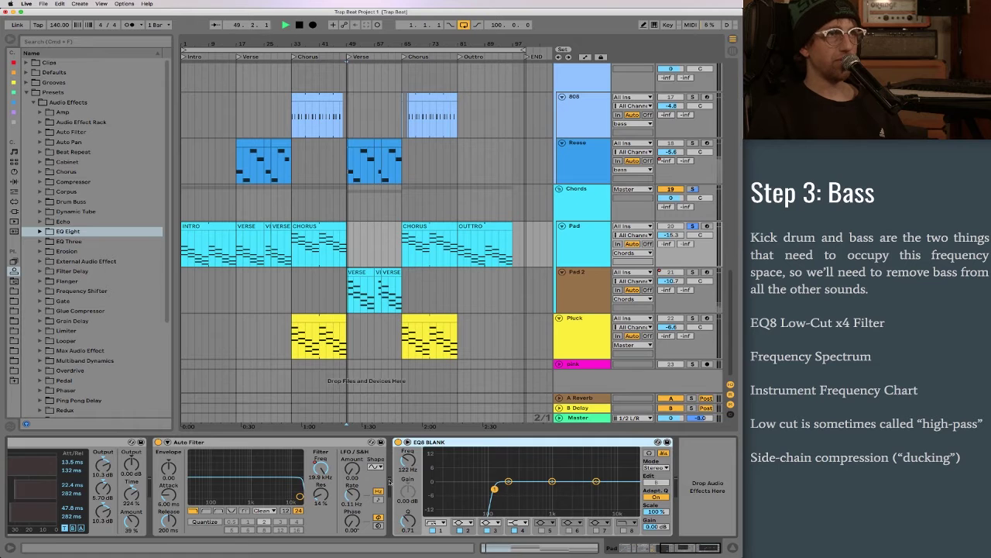
Step: Play the Pad's first Chorus clip and raise its low-cut frequency to about 255 Hz
left_click(304, 223)
key("space")
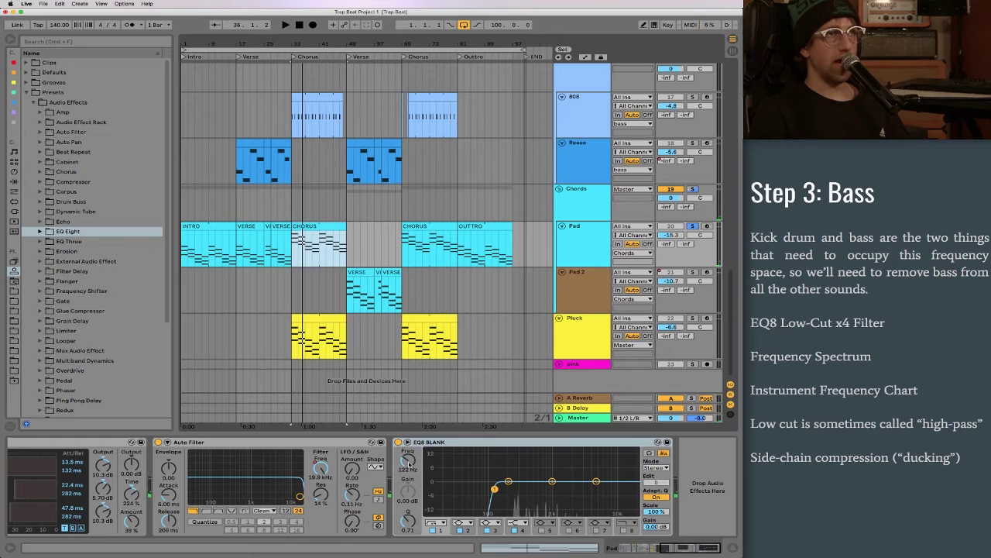
left_click_drag(494, 488, 505, 487)
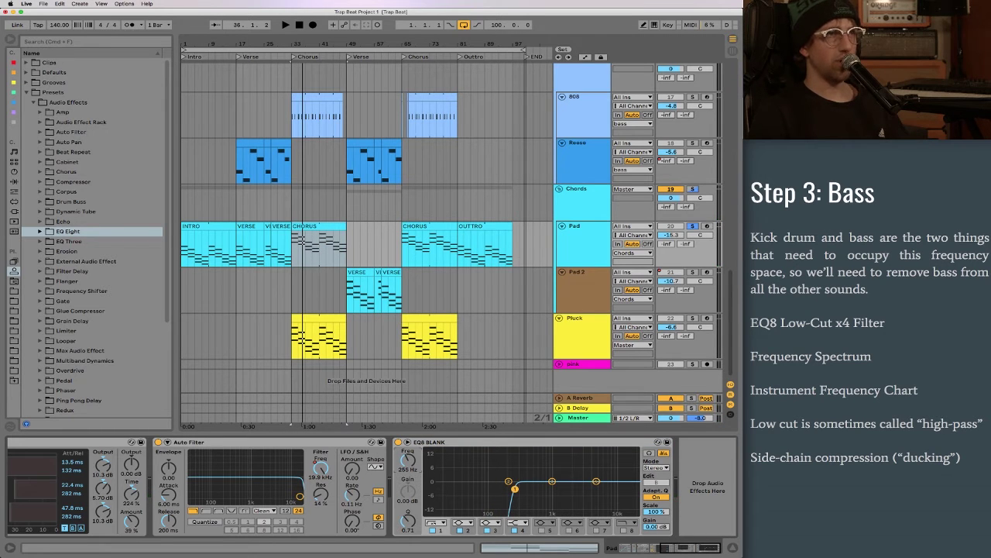
left_click(319, 227)
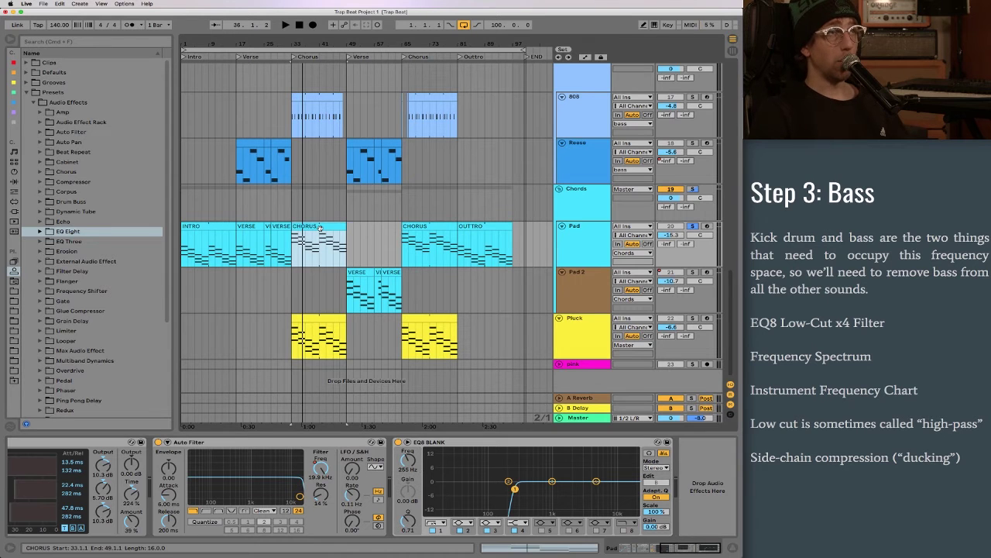
Step: Play the Pad's Intro clip and set its low-cut frequency to about 108 Hz
left_click(209, 226)
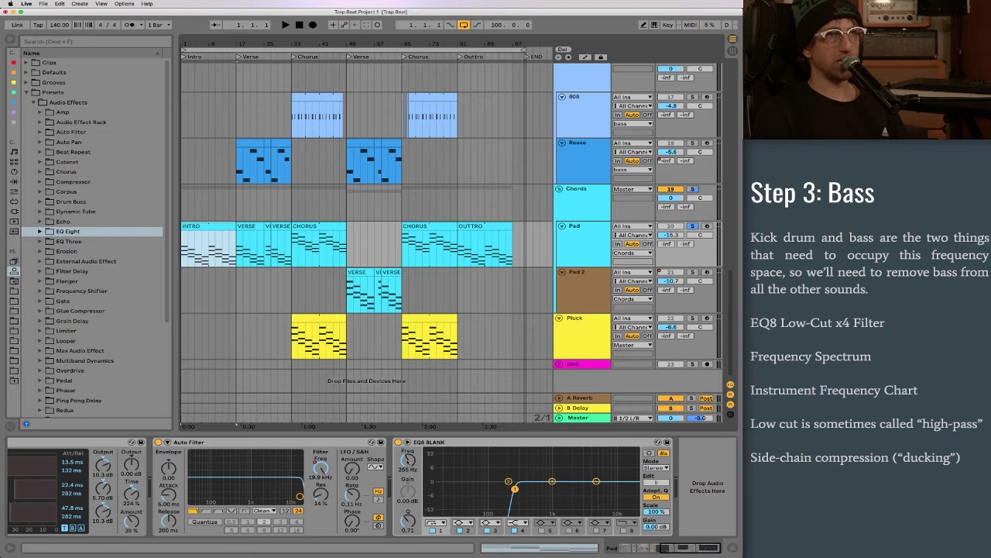
key("space")
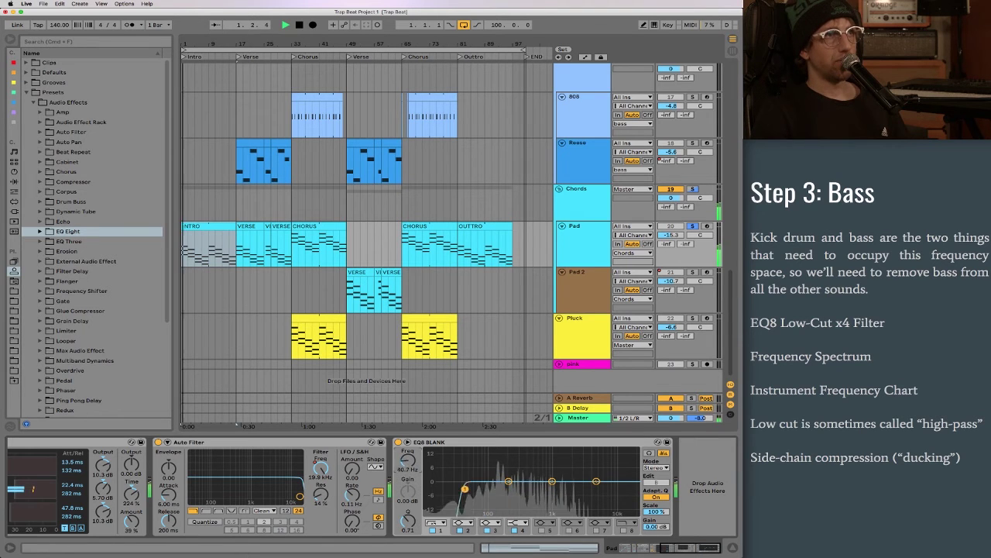
left_click_drag(426, 489, 491, 490)
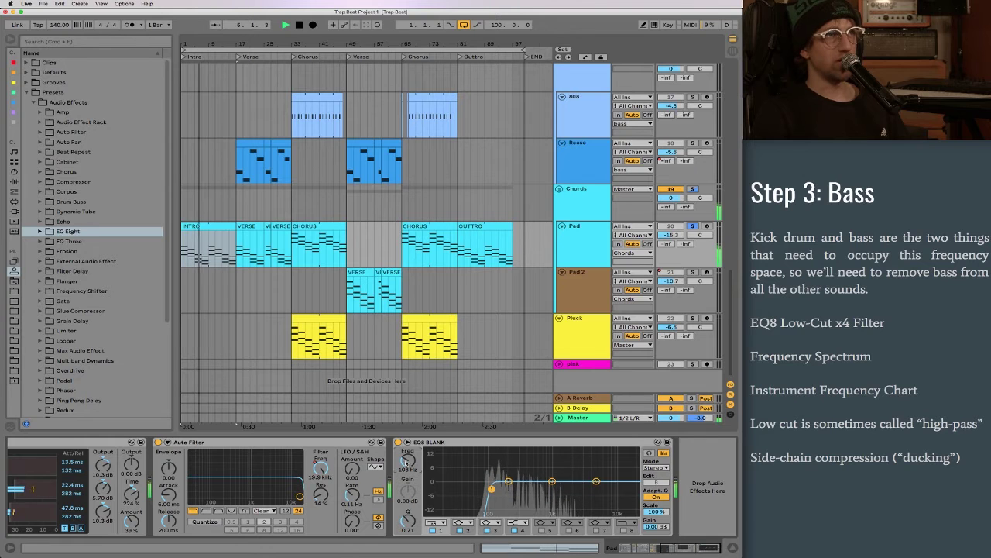
key("space")
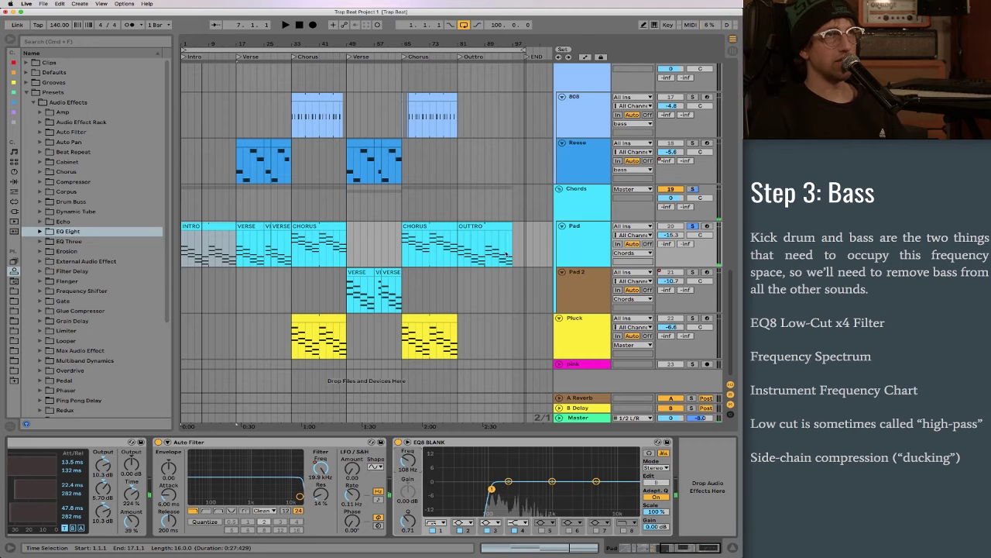
Step: Show the device chain of the Reese track, followed by that of the 808 track
scroll(457, 356, "up", 5)
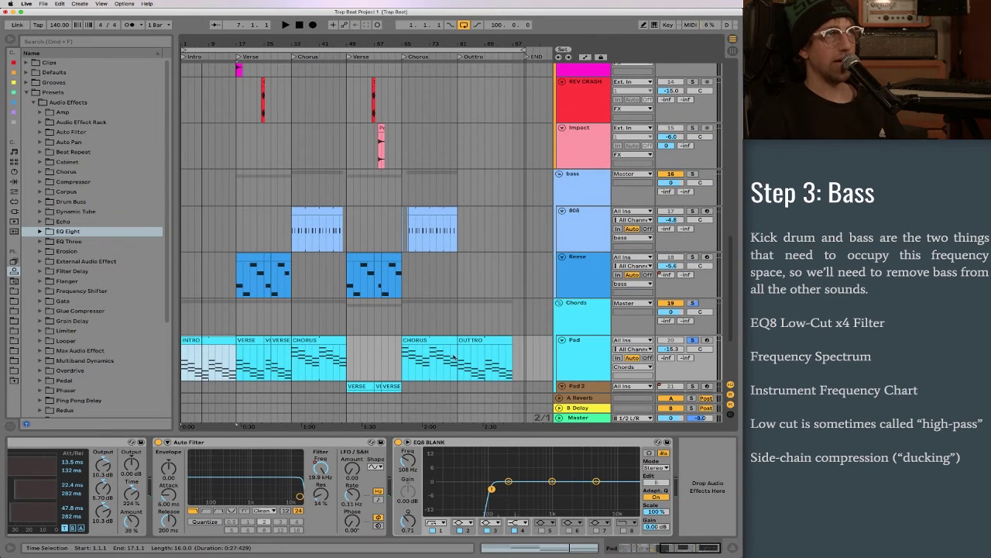
left_click(590, 266)
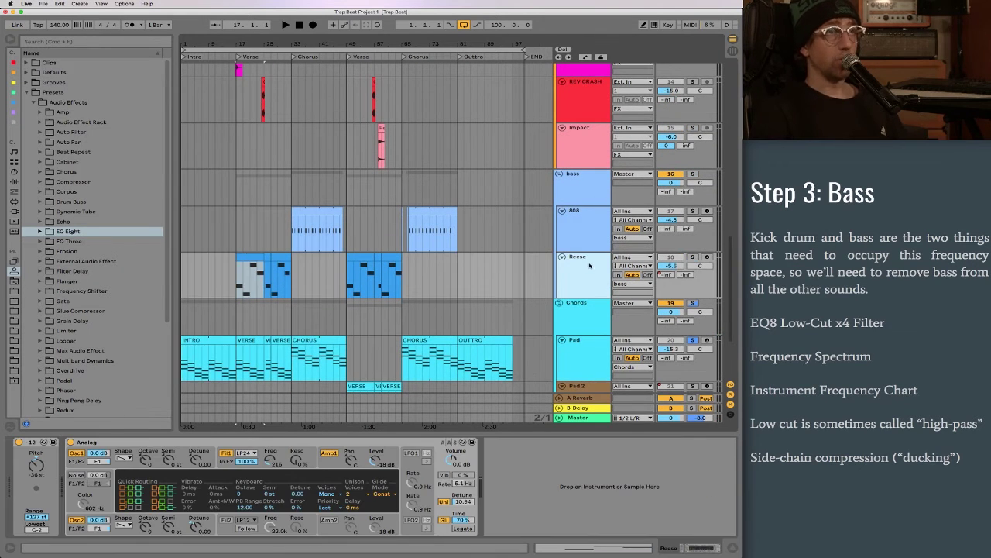
left_click(578, 224)
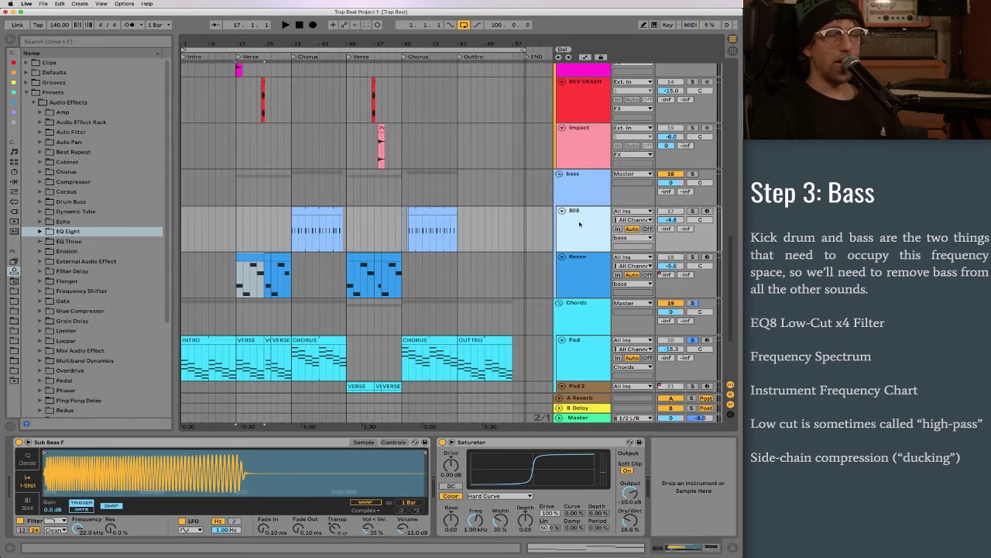
Step: Check the device chains of the FX tracks from Impact up through RISER, then of the FX group
scroll(439, 234, "up", 5)
scroll(439, 235, "up", 2)
left_click(232, 283)
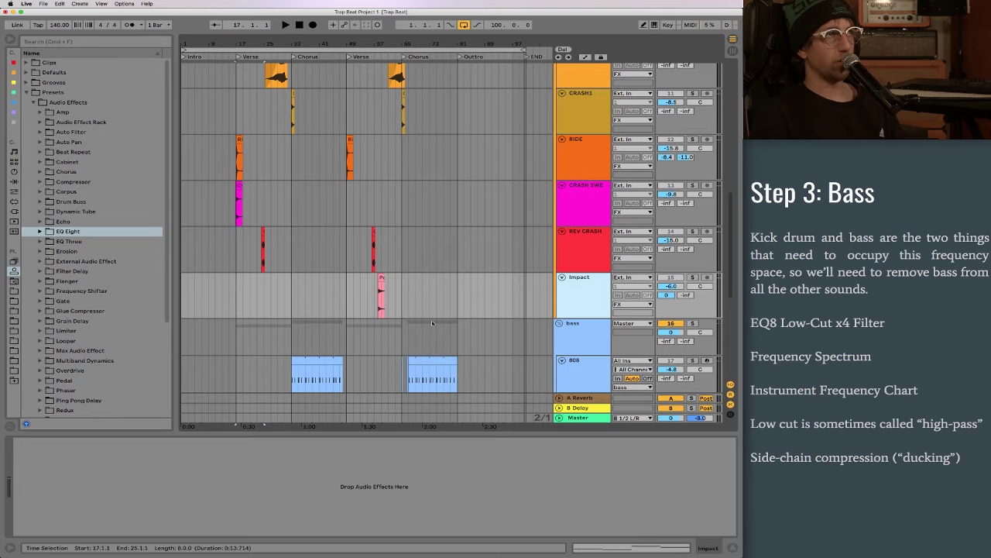
left_click(577, 238)
left_click(579, 203)
left_click(581, 166)
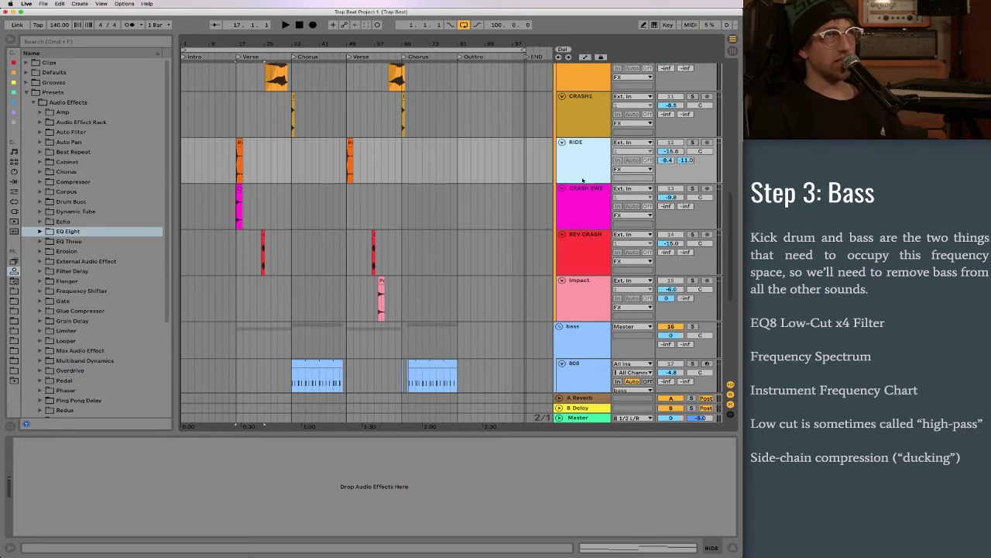
scroll(582, 180, "up", 1)
left_click(581, 149)
left_click(577, 113)
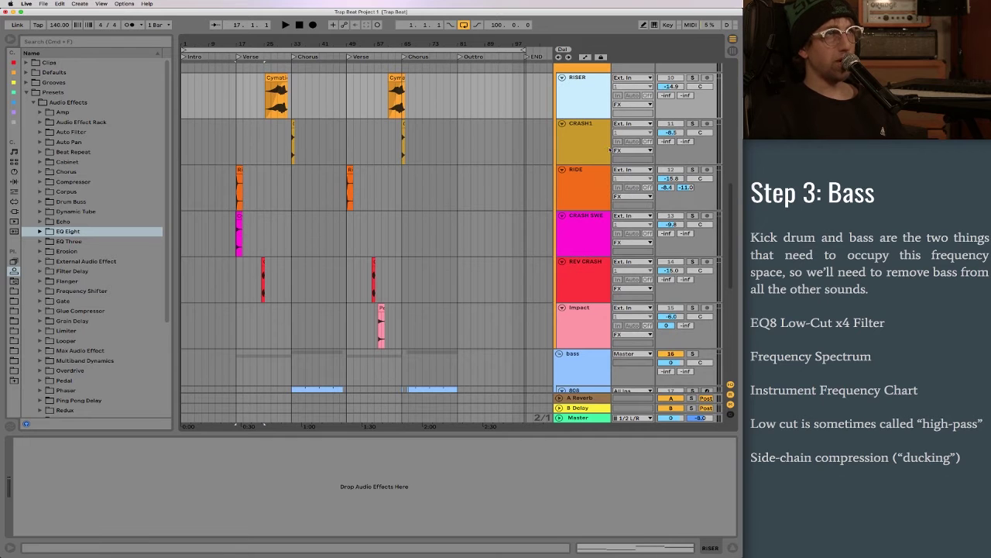
scroll(624, 270, "up", 3)
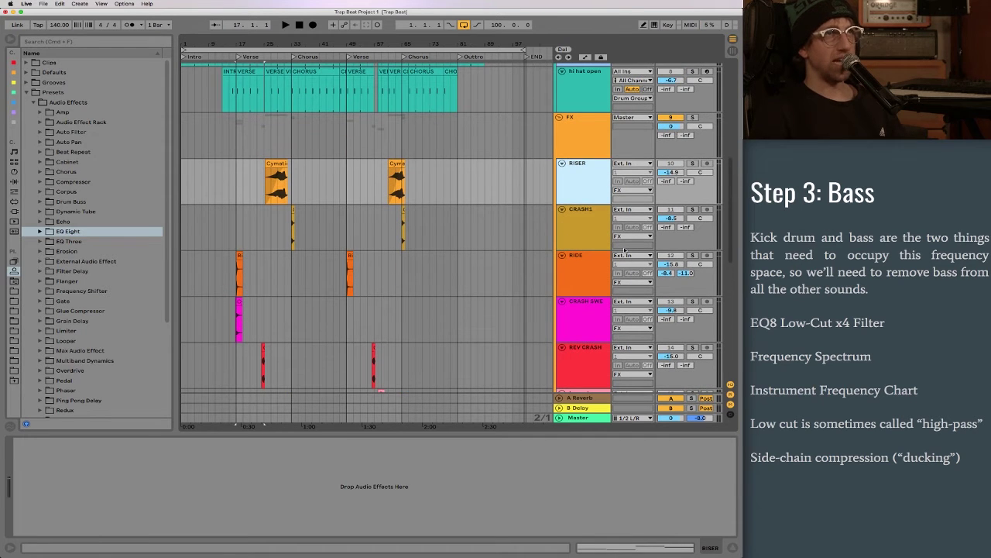
left_click(582, 136)
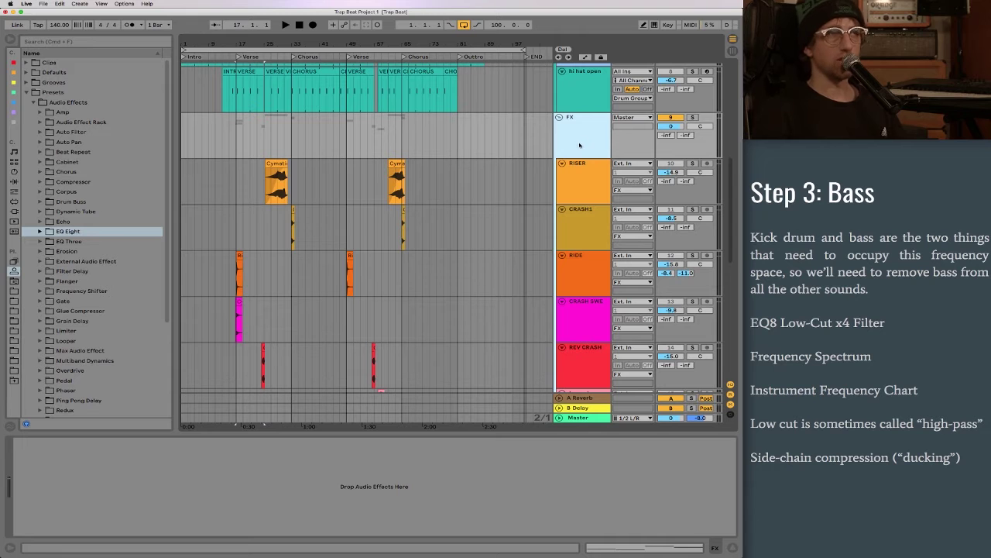
Step: Go back through the tracks in the FX group from RISER down to Impact to inspect their devices
left_click(424, 186)
left_click(428, 231)
left_click(427, 275)
left_click(426, 325)
scroll(427, 334, "down", 1)
left_click(427, 335)
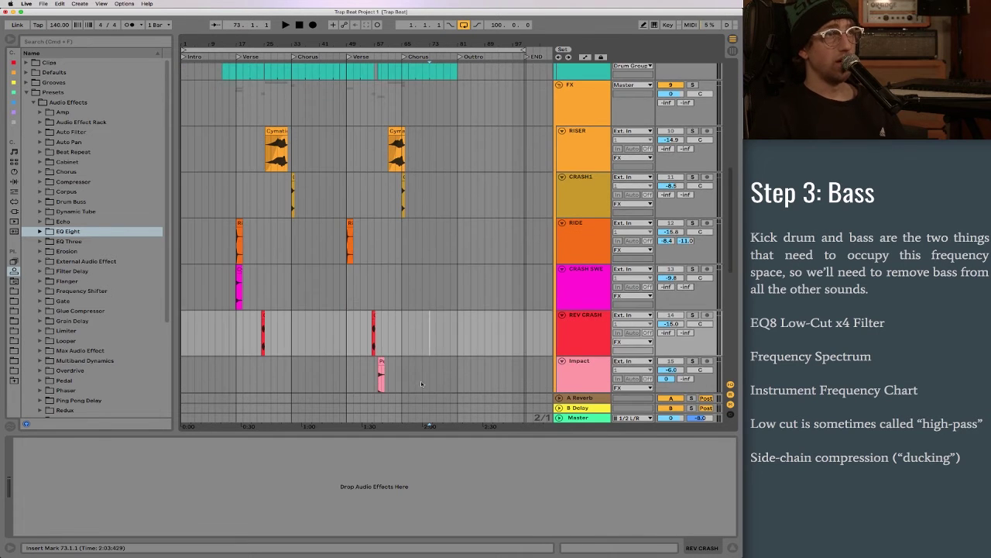
left_click(416, 378)
scroll(417, 372, "down", 1)
scroll(417, 364, "up", 4)
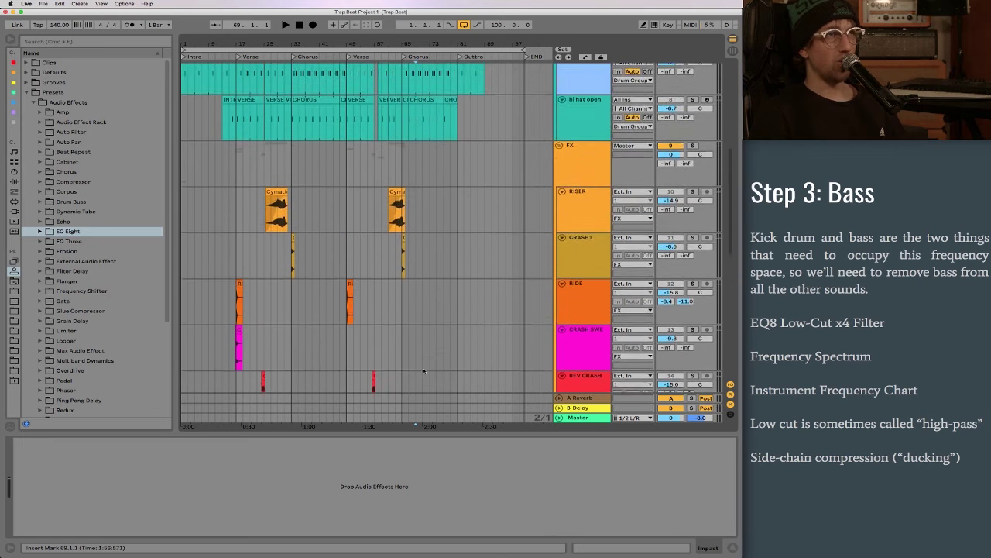
Step: Add the EQ8 BLANK preset to the FX group and set its band 1 to Low Cut x4
left_click(40, 232)
left_click(56, 242)
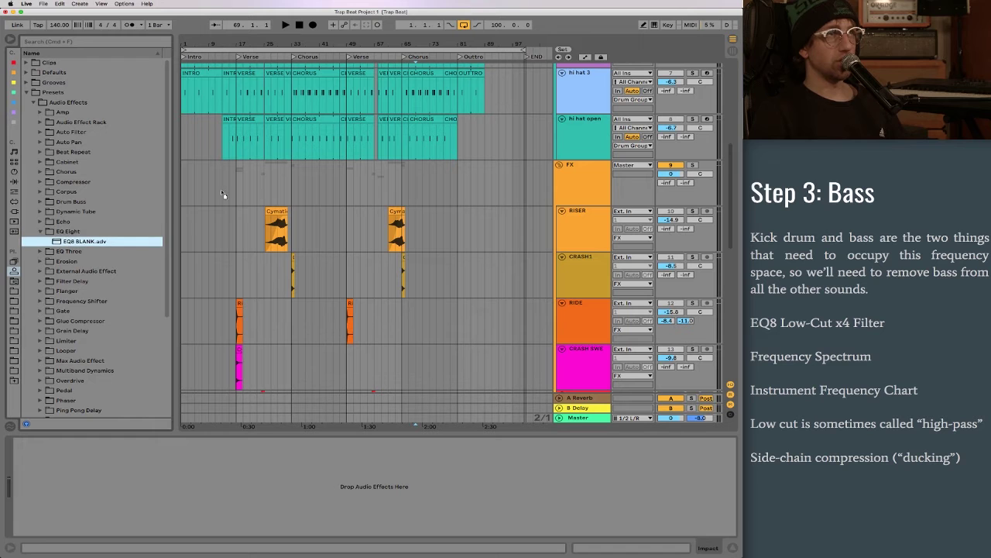
left_click_drag(315, 193, 314, 191)
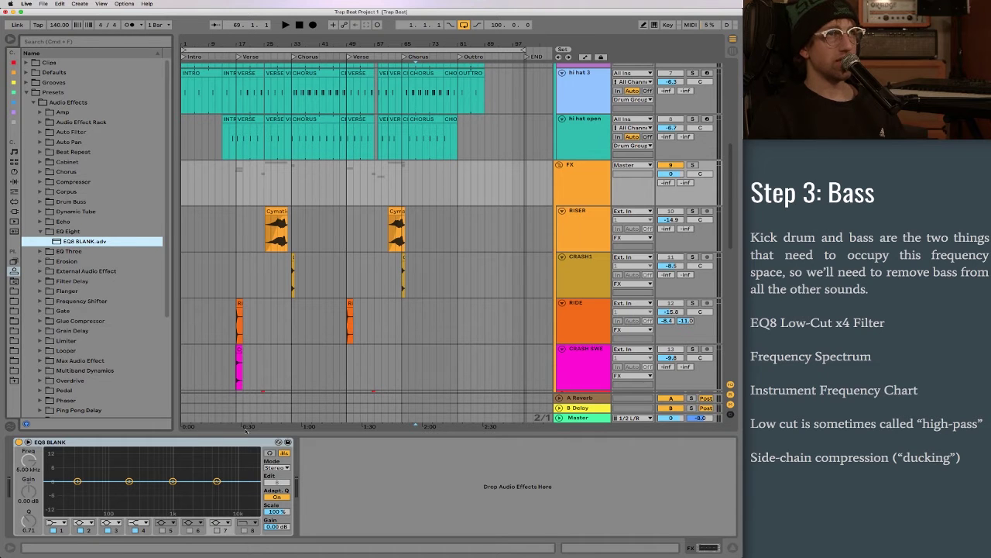
left_click(54, 523)
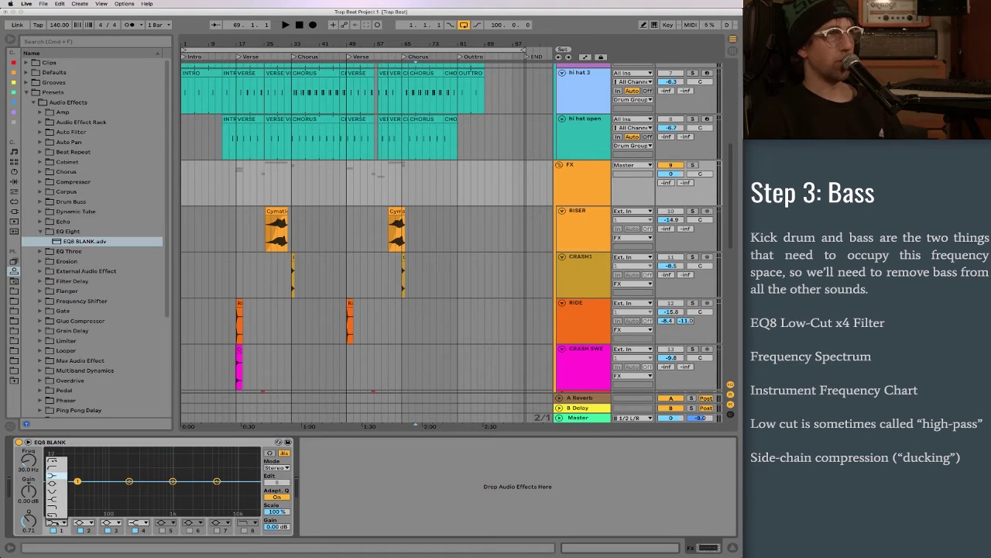
left_click(57, 466)
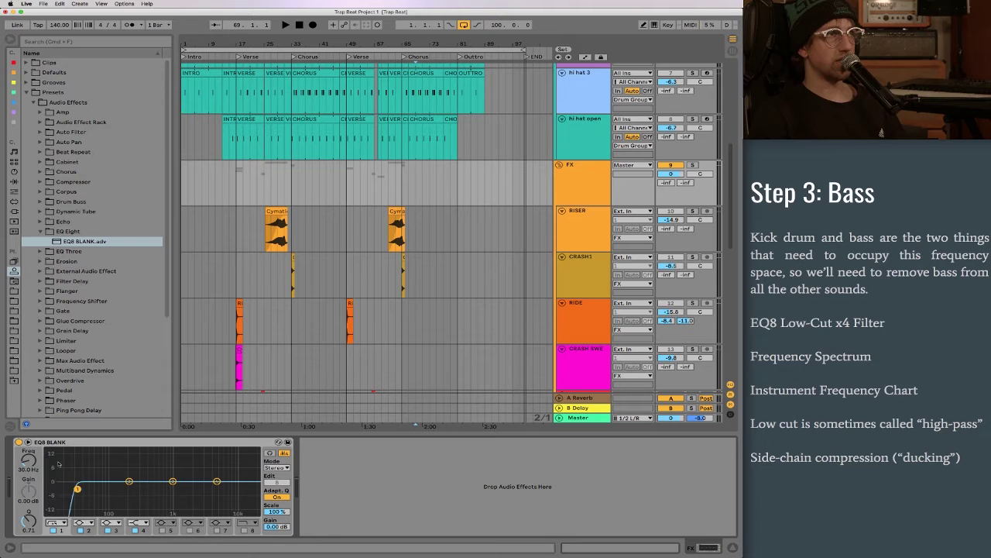
Step: Solo the FX group, play the first riser from bar 27 and raise the low-cut frequency to about 212 Hz
left_click(277, 246)
left_click(270, 199)
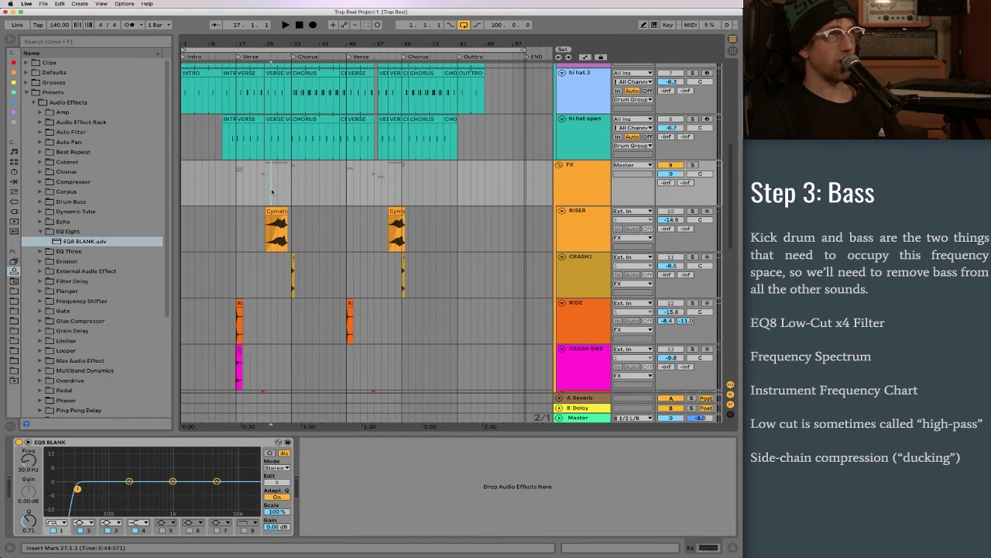
left_click(694, 165)
key("space")
left_click_drag(77, 488, 130, 490)
key("space")
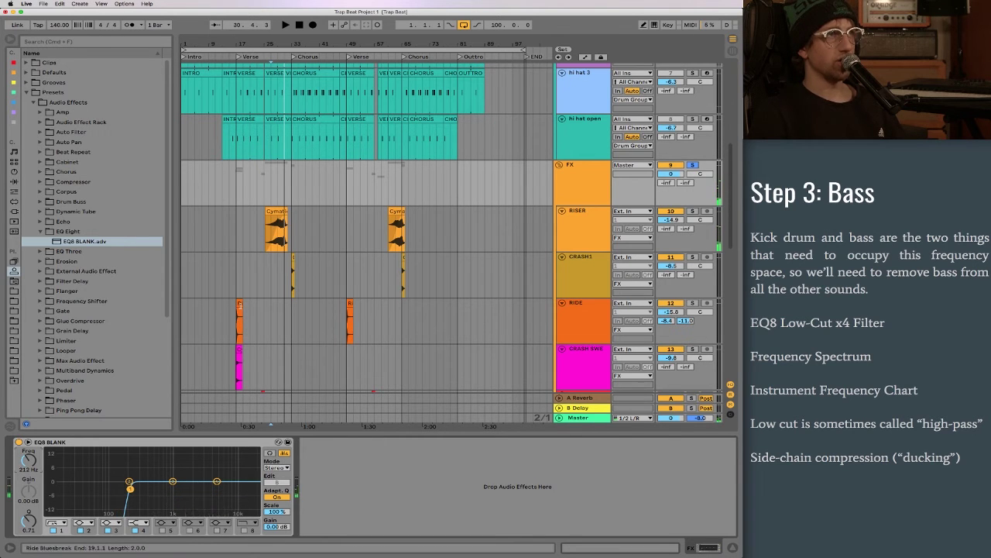
Step: Audition the filtered FX group from bars 17, 33, 23 and 57
left_click(233, 186)
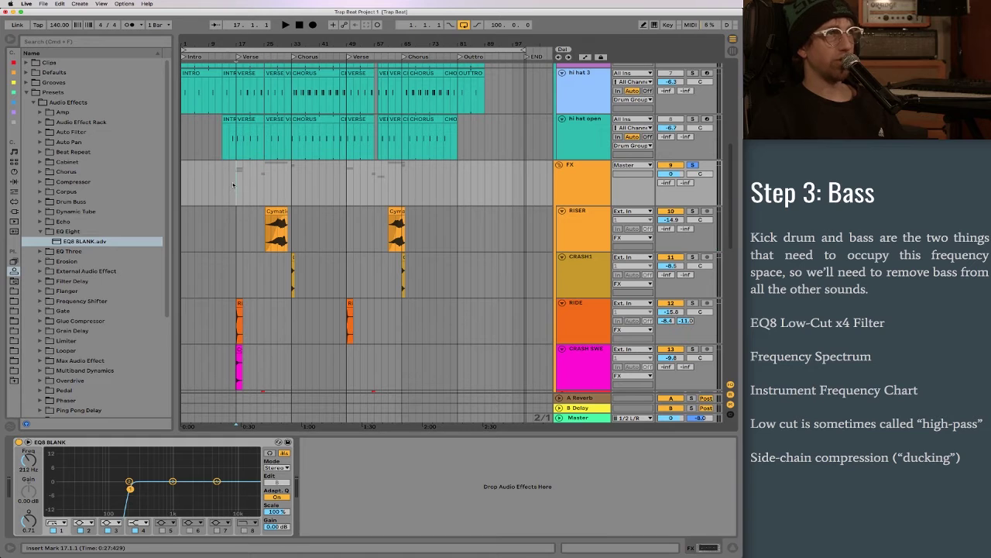
key("space")
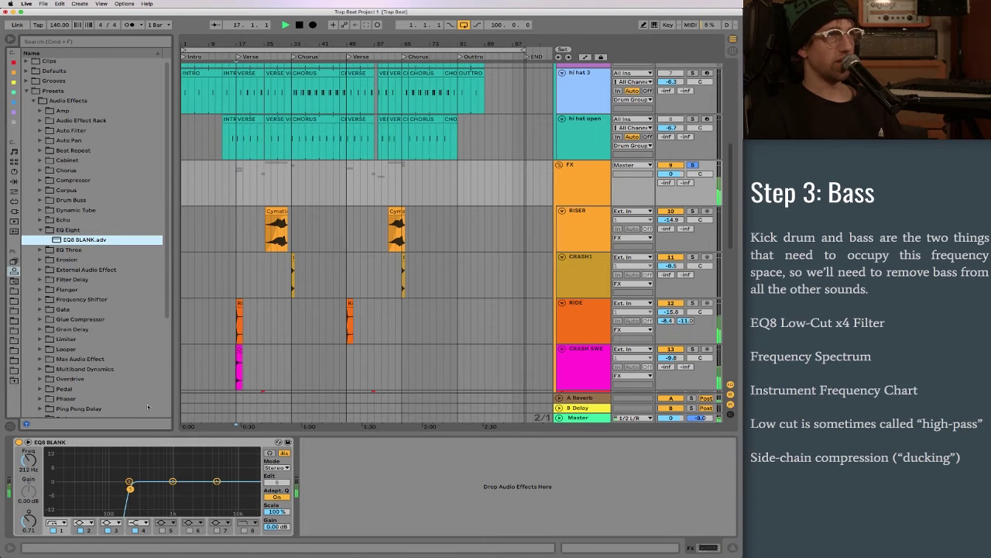
left_click(291, 186)
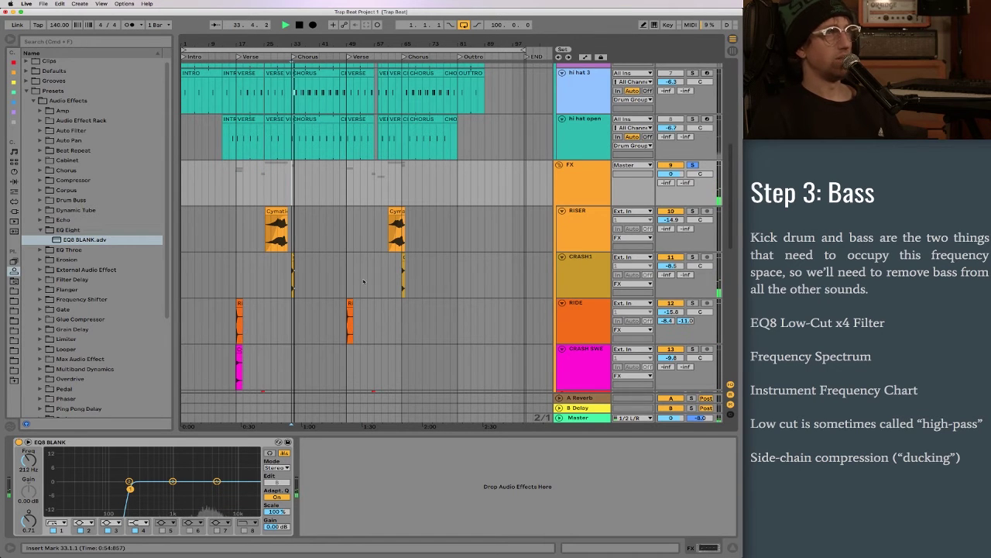
scroll(365, 281, "down", 3)
left_click(258, 102)
key("space")
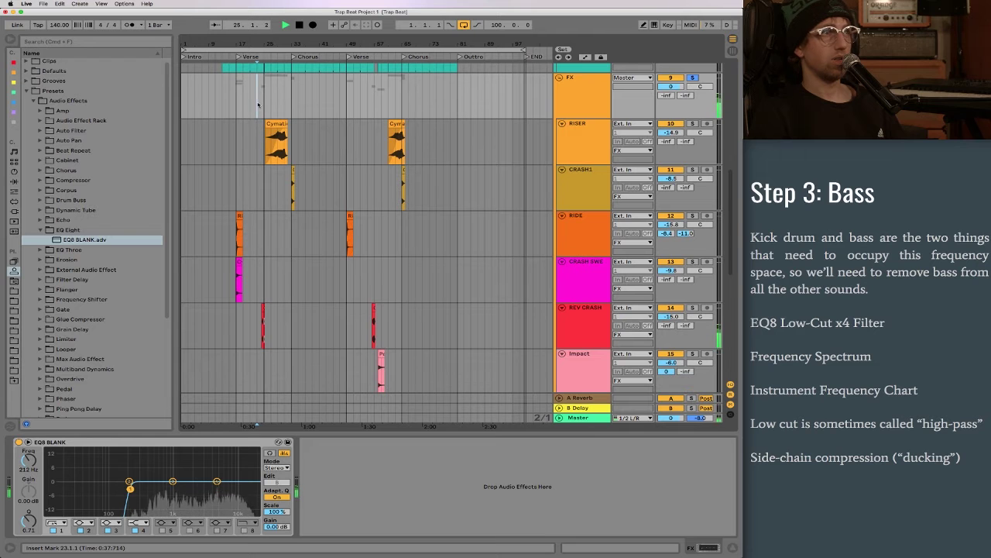
key("space")
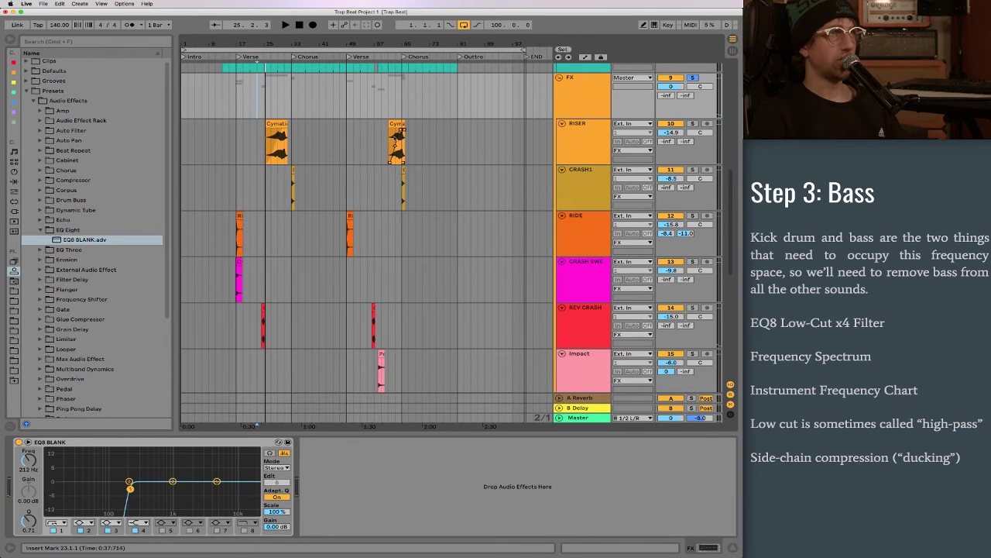
left_click(376, 105)
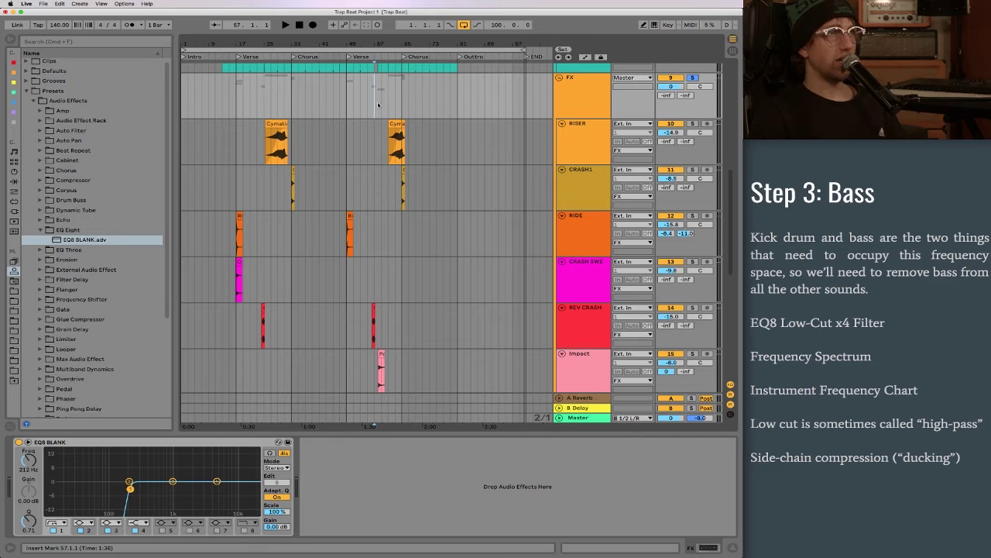
key("space")
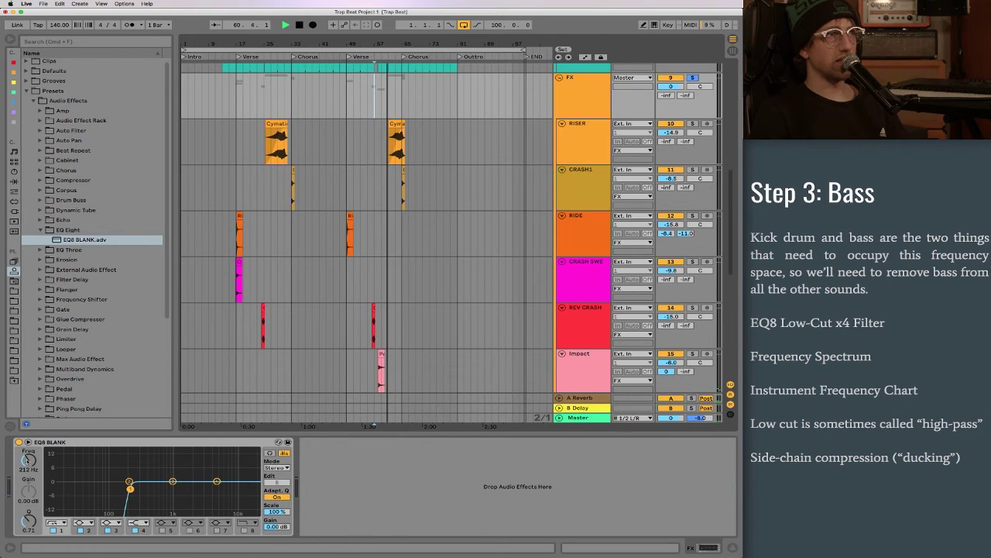
Step: Play the Impact clip from bar 58 and set the FX group's low-cut frequency to about 108 Hz
left_click_drag(377, 44, 346, 107)
key("space")
left_click(349, 101)
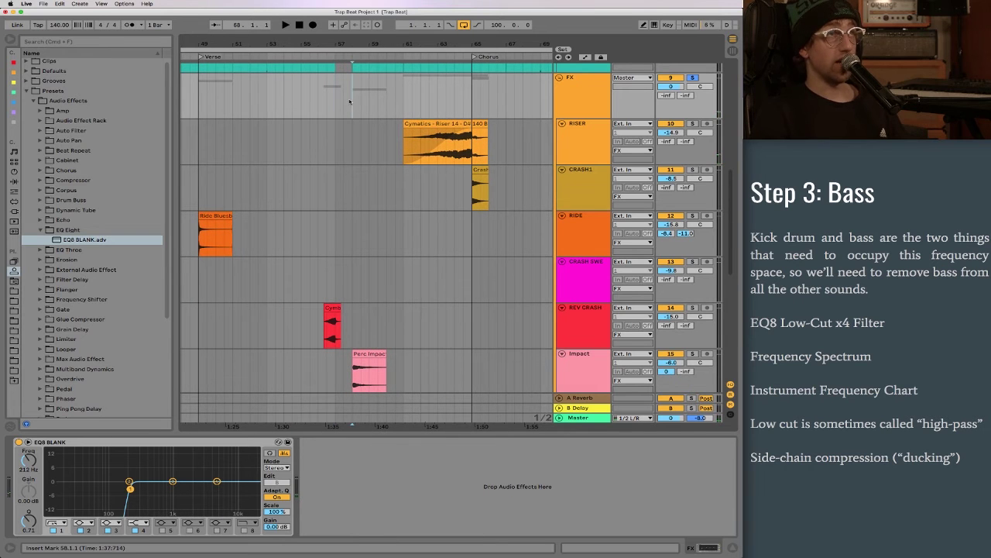
left_click_drag(26, 459, 27, 480)
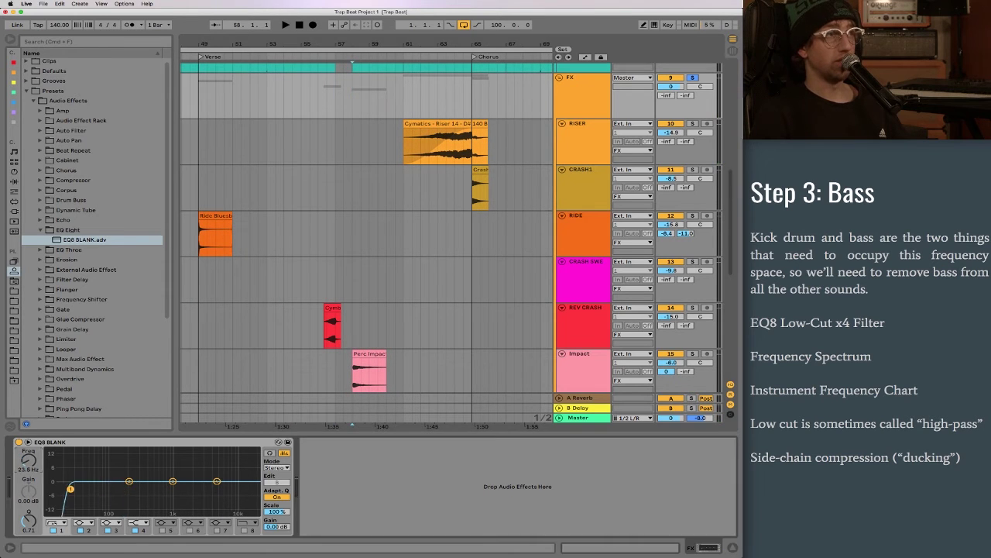
key("space")
key("space")
mouse_move(28, 460)
left_mouse_down()
mouse_move(28, 446)
mouse_move(28, 458)
left_mouse_up()
key("space")
key("space")
key("space")
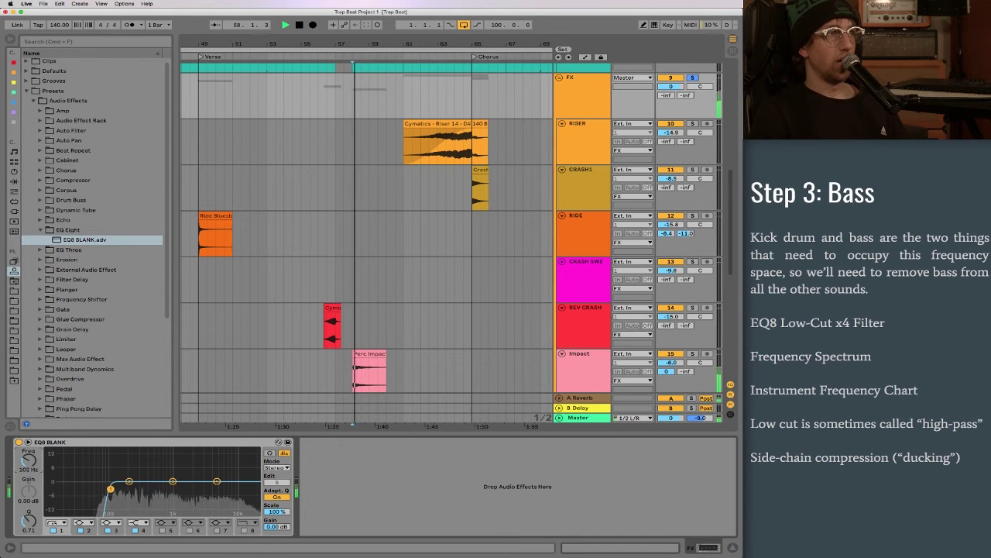
key("space")
Step: Add the EQ8 BLANK preset after the Drum Rack on the hi hat open track and set band 1 to Low Cut x4
left_click_drag(381, 40, 383, 8)
scroll(392, 257, "down", 10)
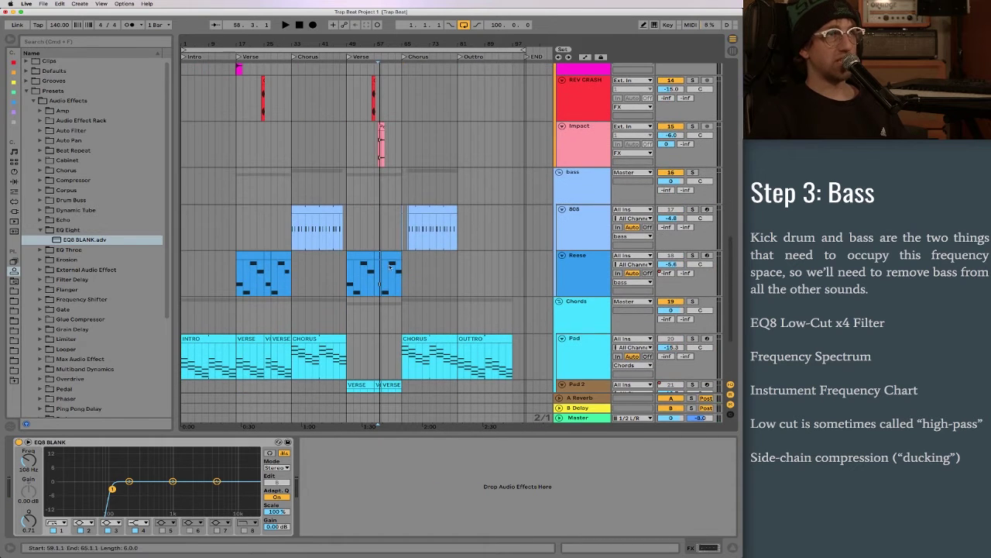
scroll(382, 277, "up", 10)
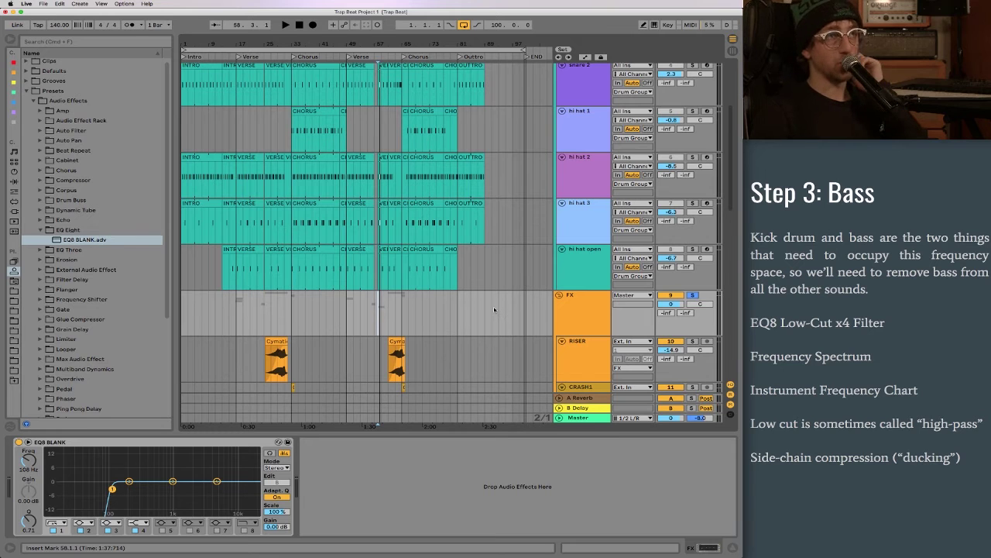
left_click(575, 275)
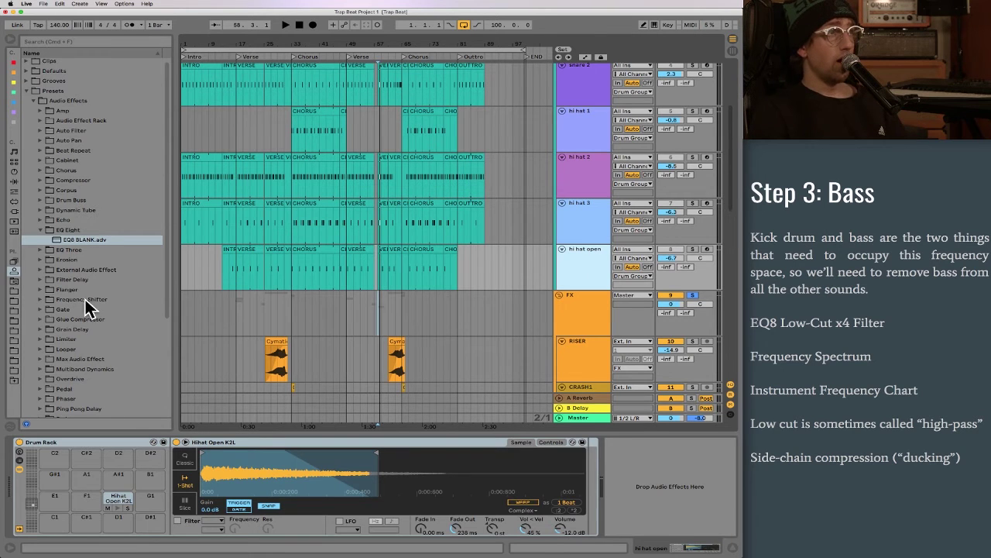
left_click_drag(85, 239, 596, 482)
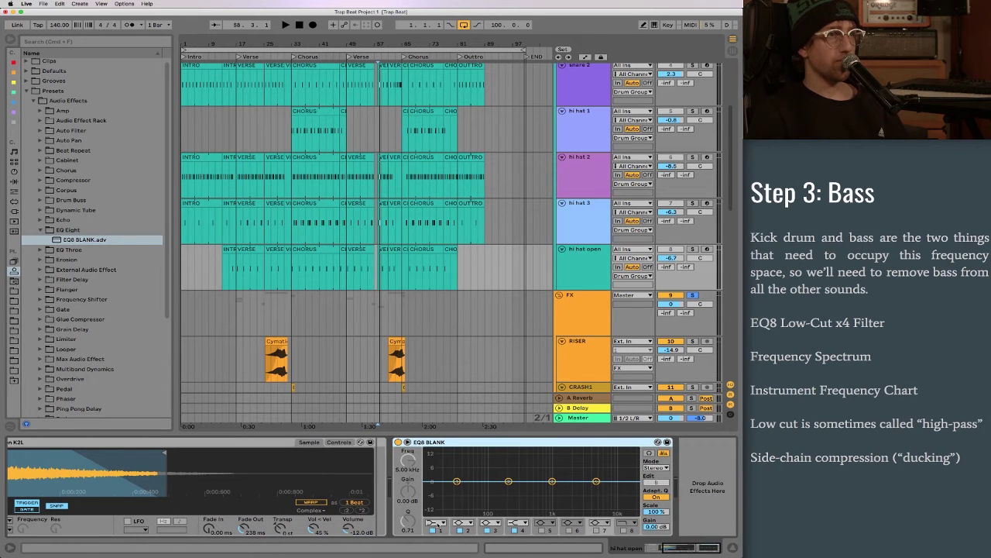
left_click(436, 525)
left_click(435, 463)
Step: Solo hi hat open, play its first Chorus clip and raise the low-cut frequency to about 188 Hz
scroll(624, 275, "up", 5)
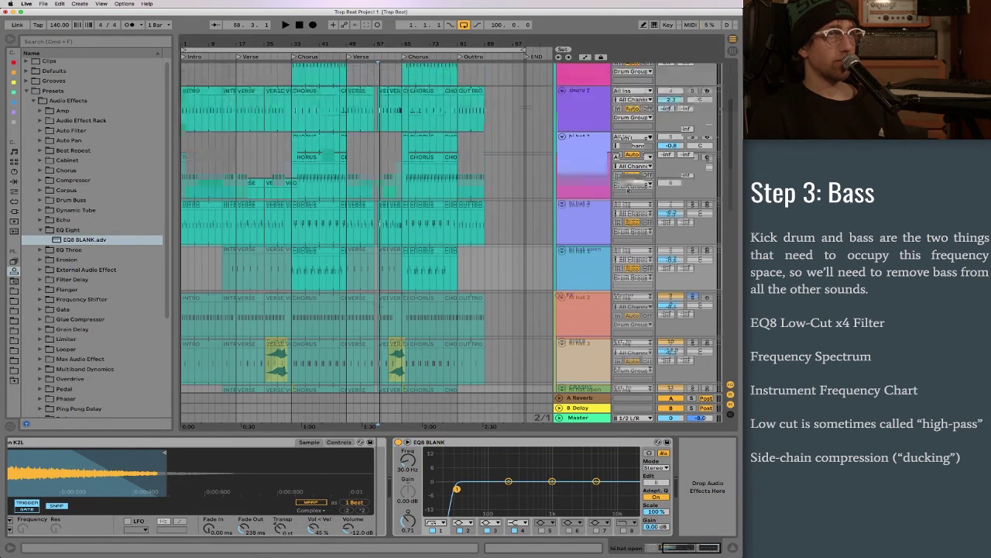
scroll(669, 301, "down", 3)
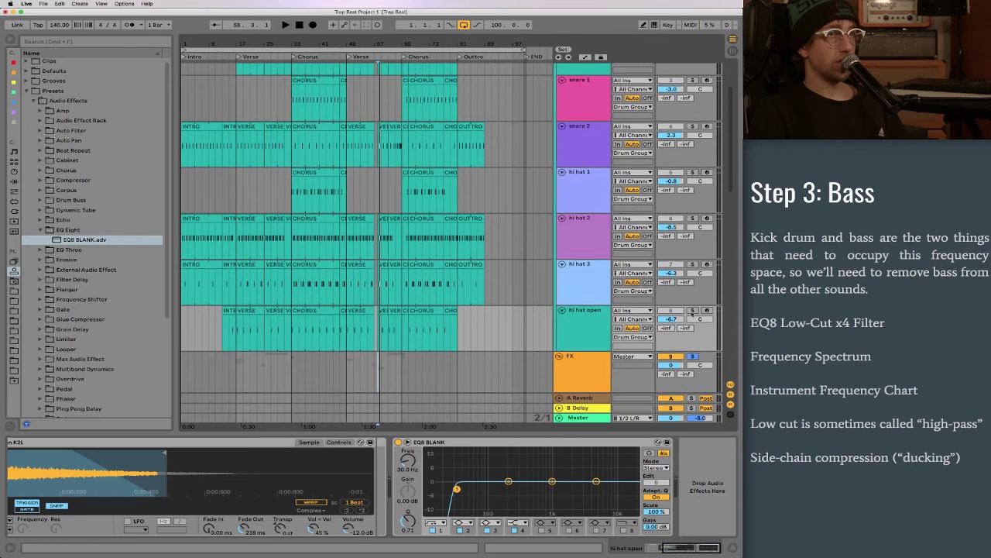
left_click(313, 333)
key("space")
left_click_drag(407, 462, 408, 435)
key("space")
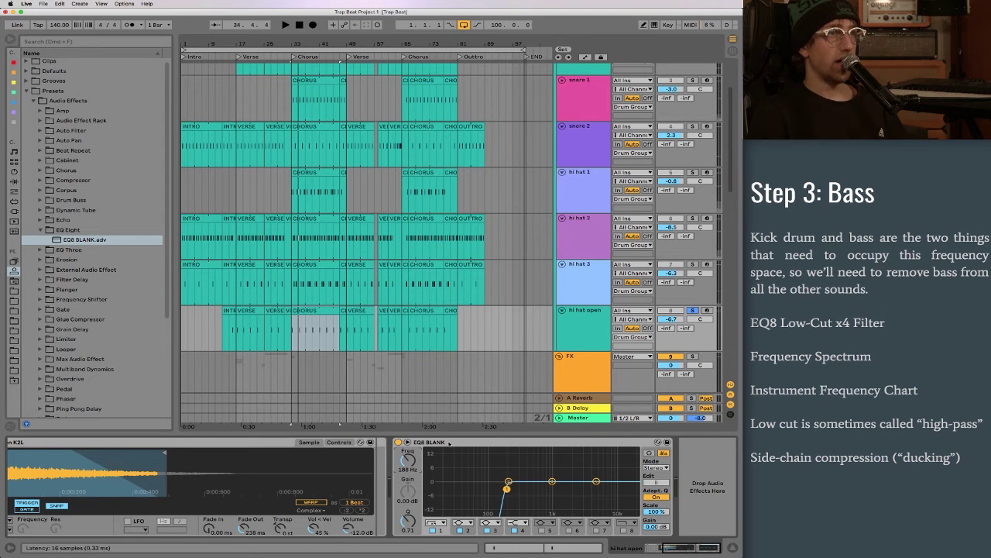
Step: Copy hi hat open's EQ Eight to the hi hat 3 track, then solo hi hat 3 and play it
left_click(449, 443)
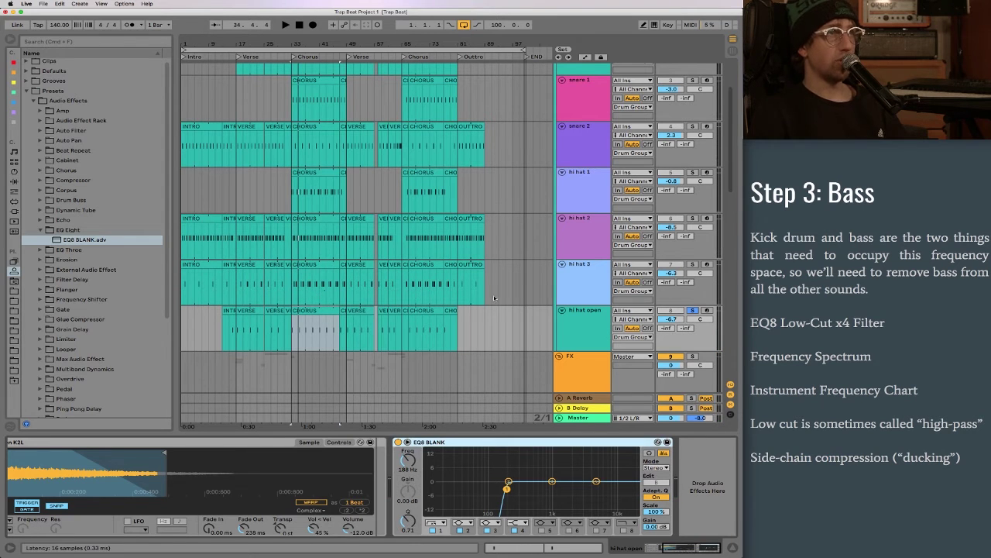
left_click(494, 298)
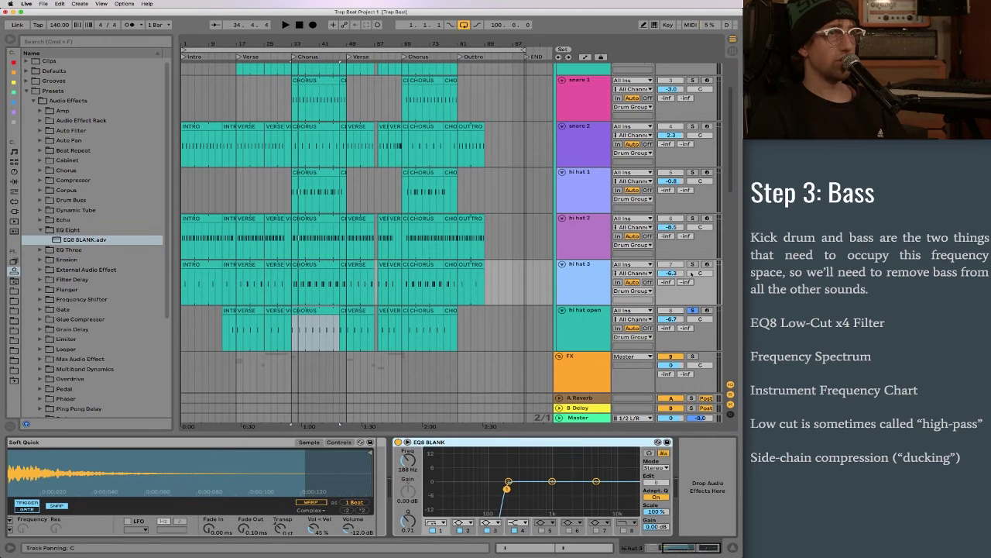
left_click(692, 264)
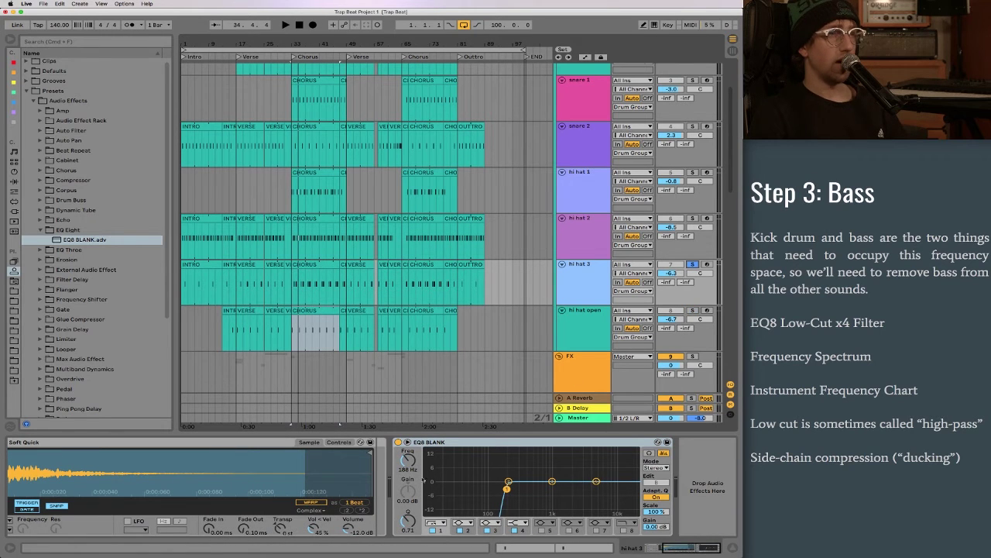
key("space")
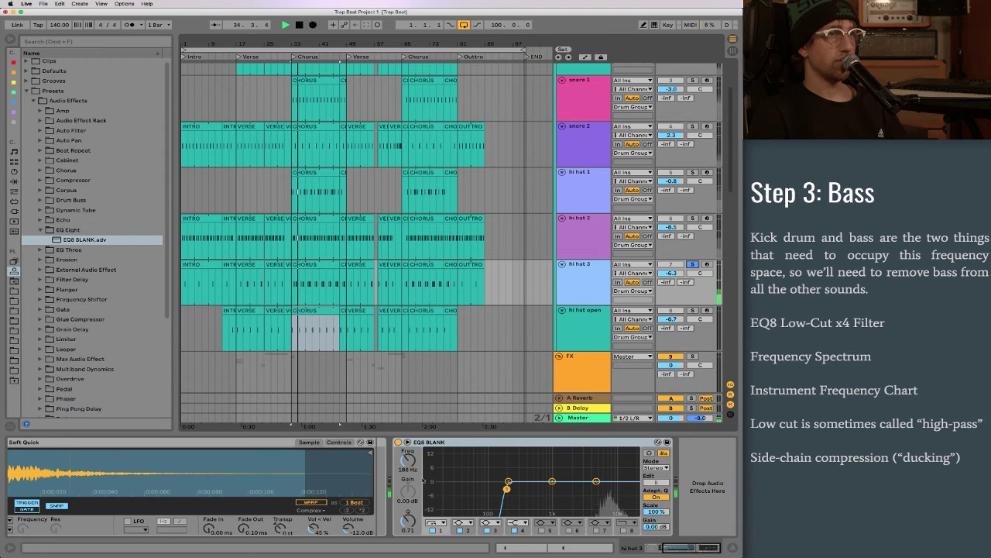
key("space")
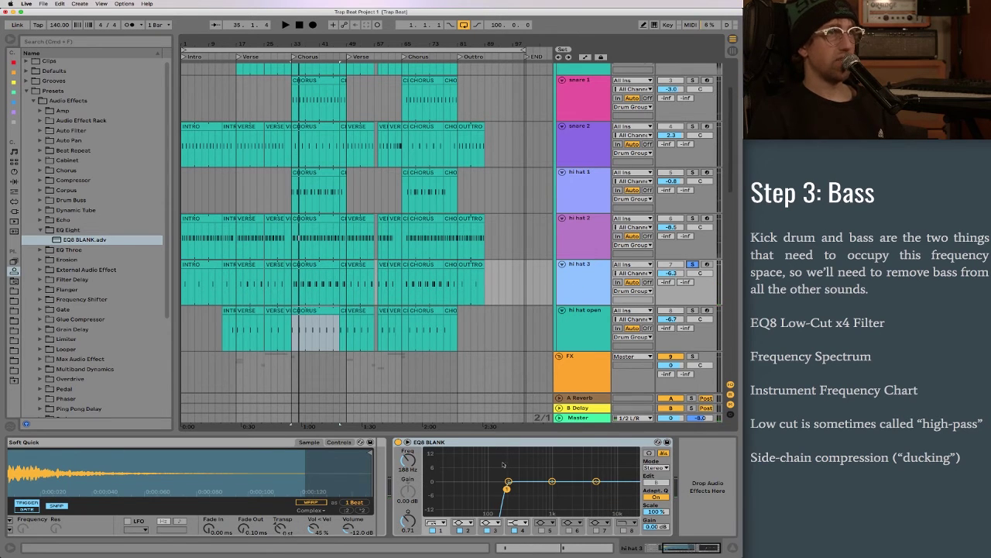
Step: Copy the EQ Eight with its 188 Hz low cut to the hi hat 2 track, then solo hi hat 2 and play it
left_click(318, 243)
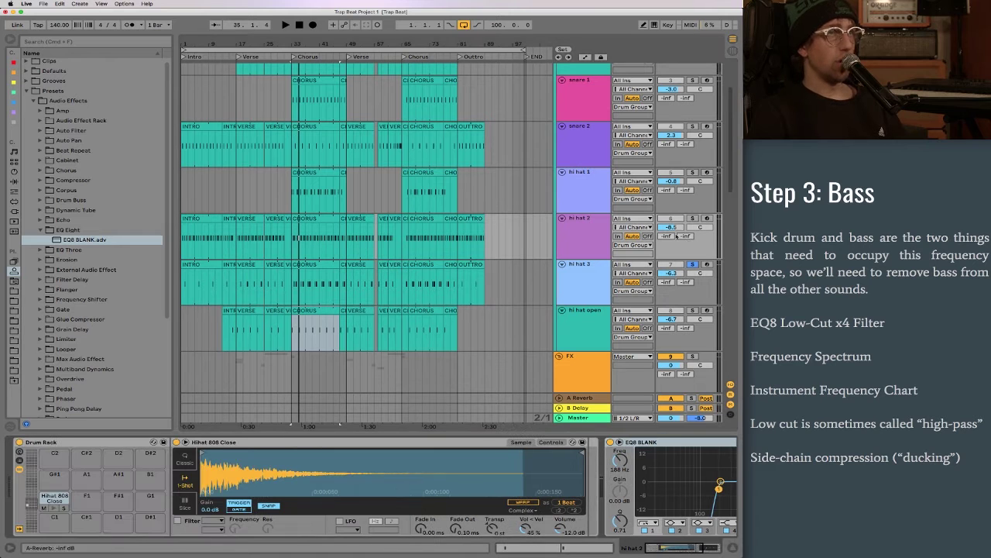
left_click(693, 218)
scroll(597, 485, "right", 5)
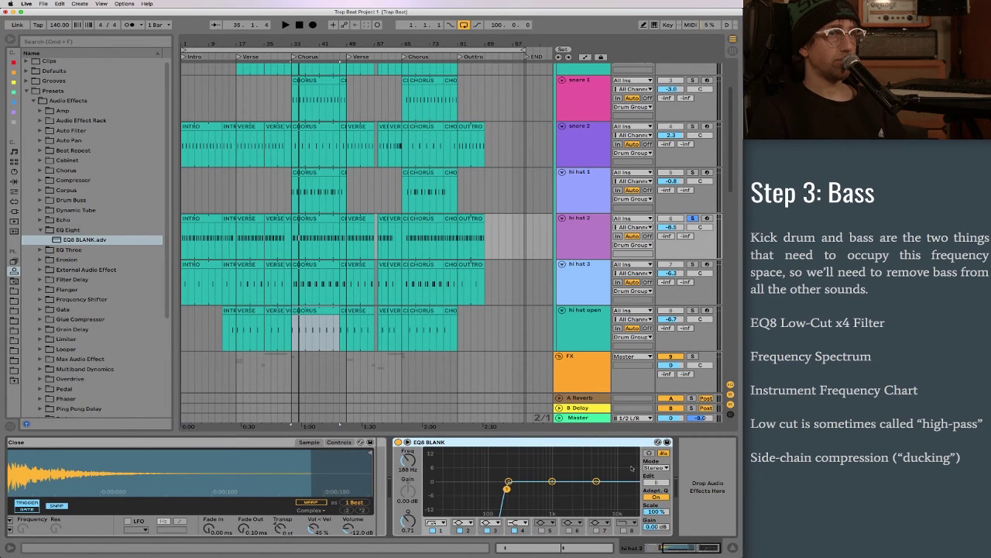
key("space")
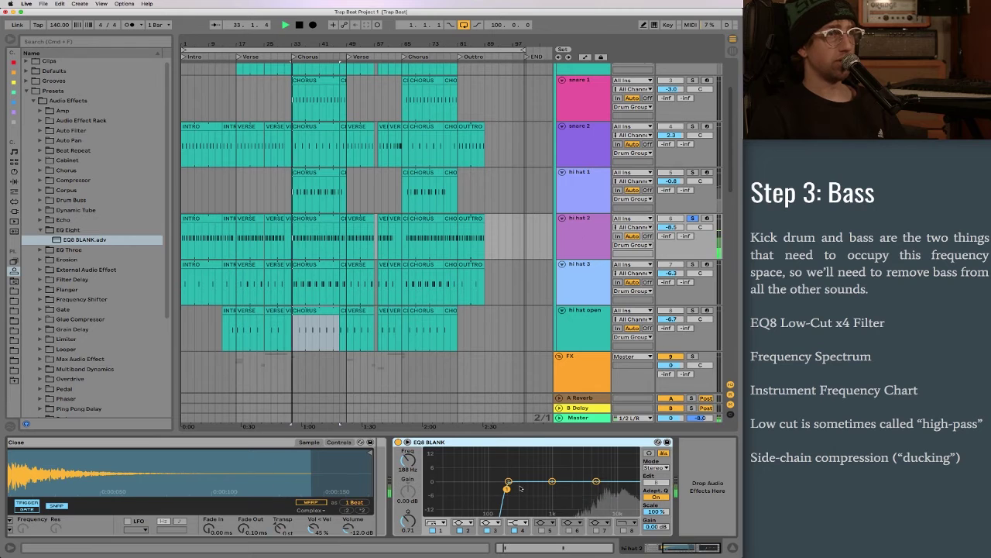
key("space")
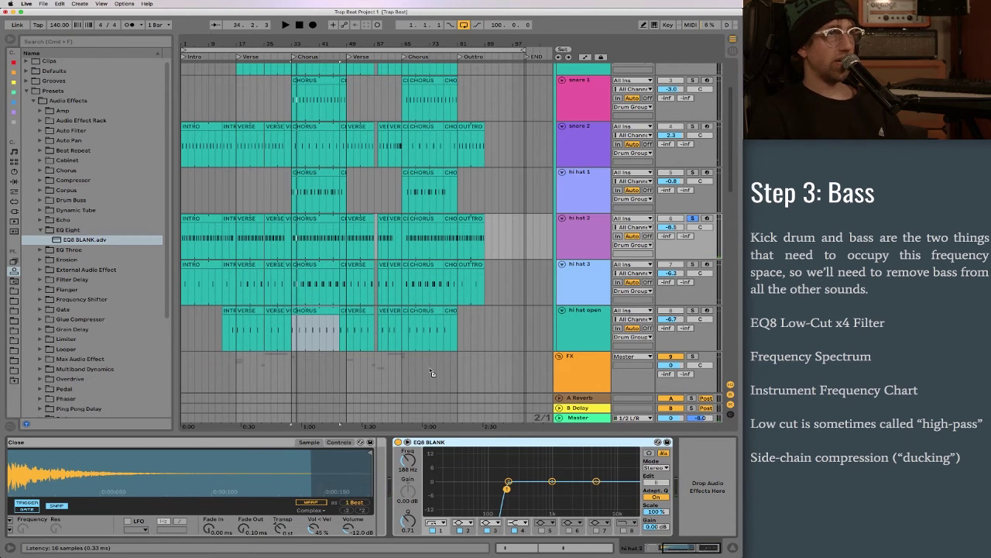
Step: Copy hi hat 2's EQ Eight to the hi hat 1 track, then solo hi hat 1 and play its first Chorus clip
left_click(330, 154)
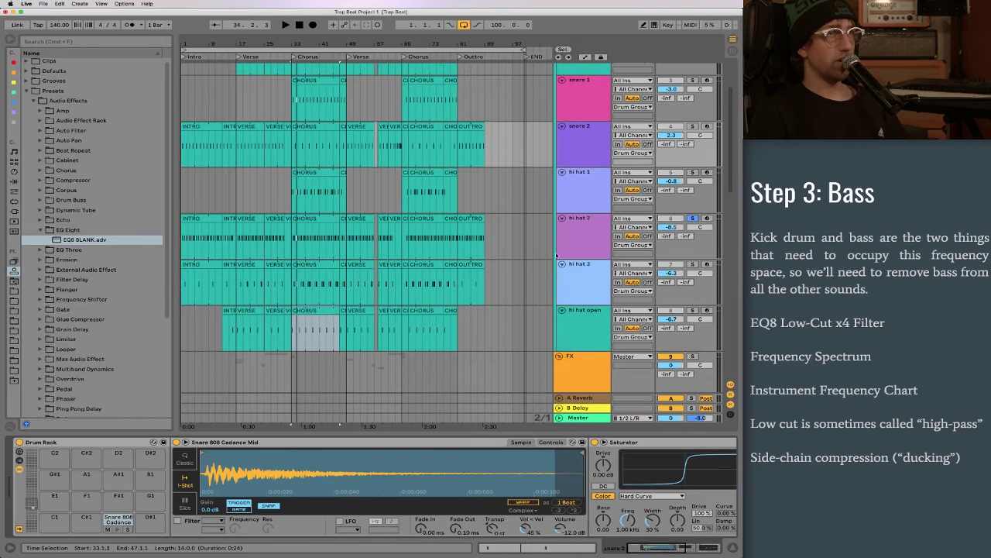
left_click(593, 232)
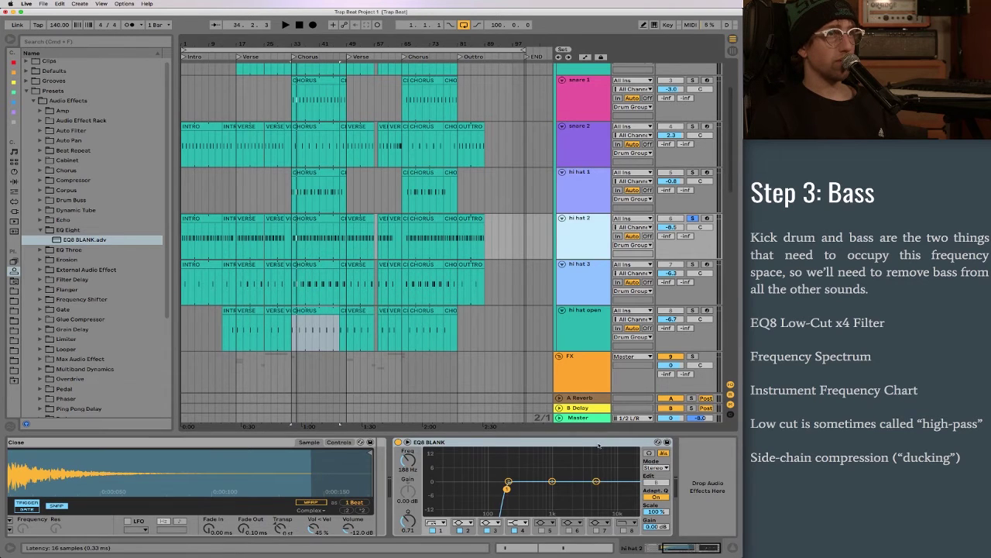
left_click(519, 323)
left_click(577, 195)
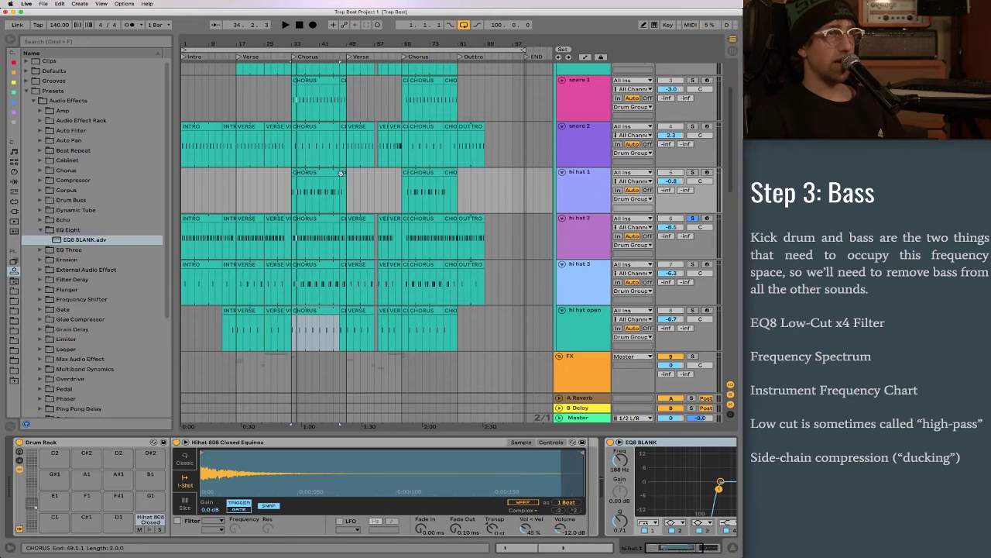
left_click(316, 173)
left_click(643, 442)
scroll(717, 256, "down", 2)
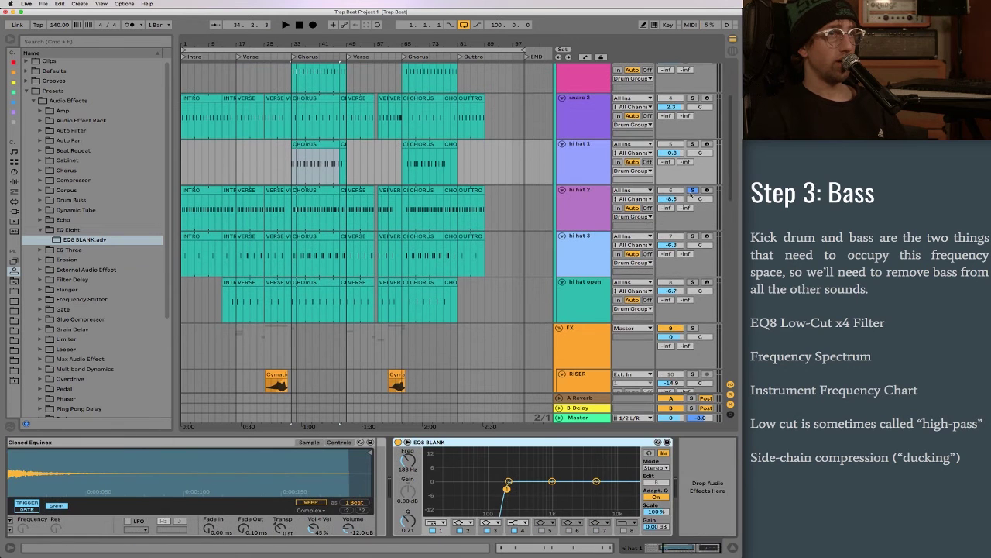
left_click(691, 144)
key("space")
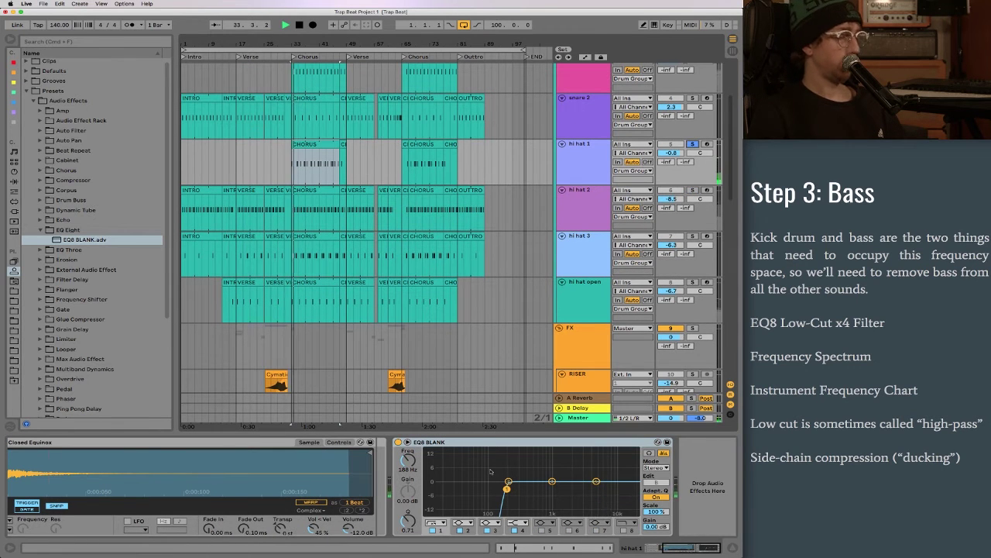
key("space")
Step: Copy the EQ Eight to the snare 2 track after its Saturator and lower the low-cut frequency to about 102 Hz
scroll(560, 330, "up", 1)
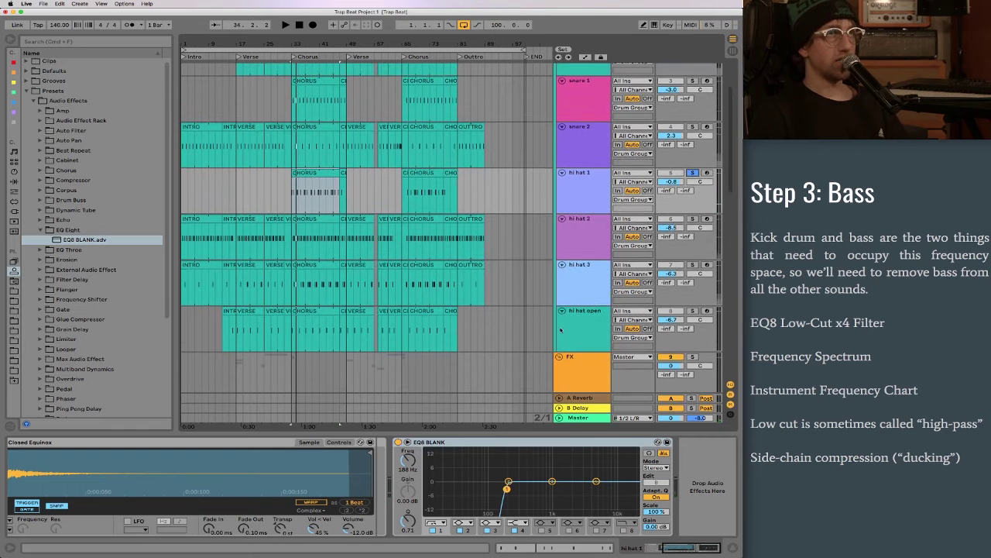
left_click(582, 142)
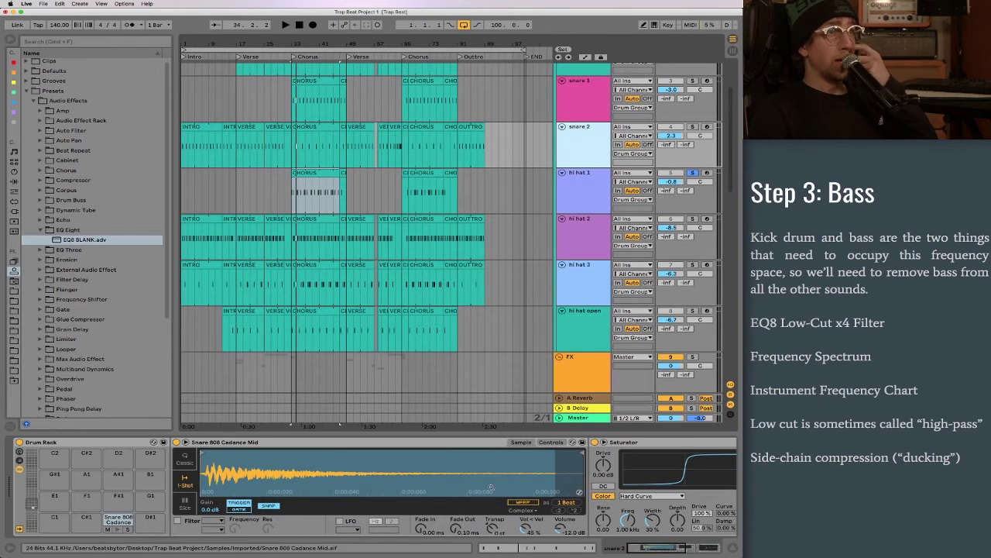
scroll(489, 508, "right", 10)
left_click(489, 492)
mouse_move(506, 488)
left_mouse_down()
mouse_move(478, 489)
mouse_move(495, 488)
left_mouse_up()
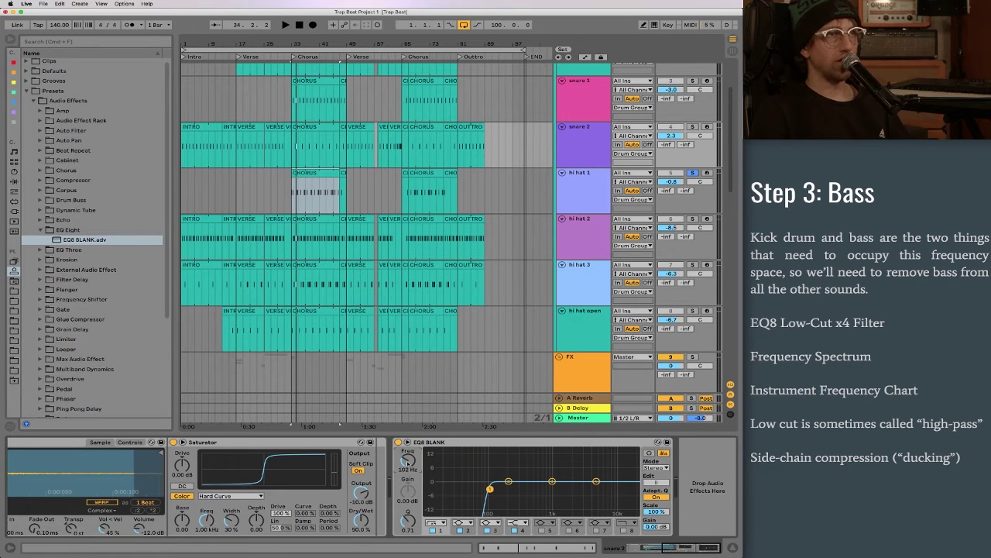
Step: Solo snare 2, play the Chorus and raise its low-cut frequency to about 166 Hz
left_click(693, 126)
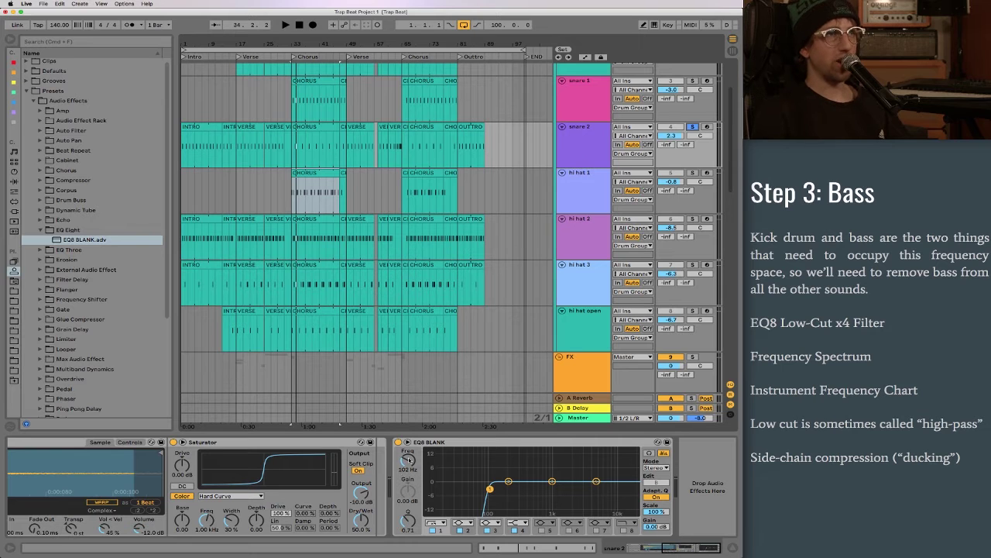
key("space")
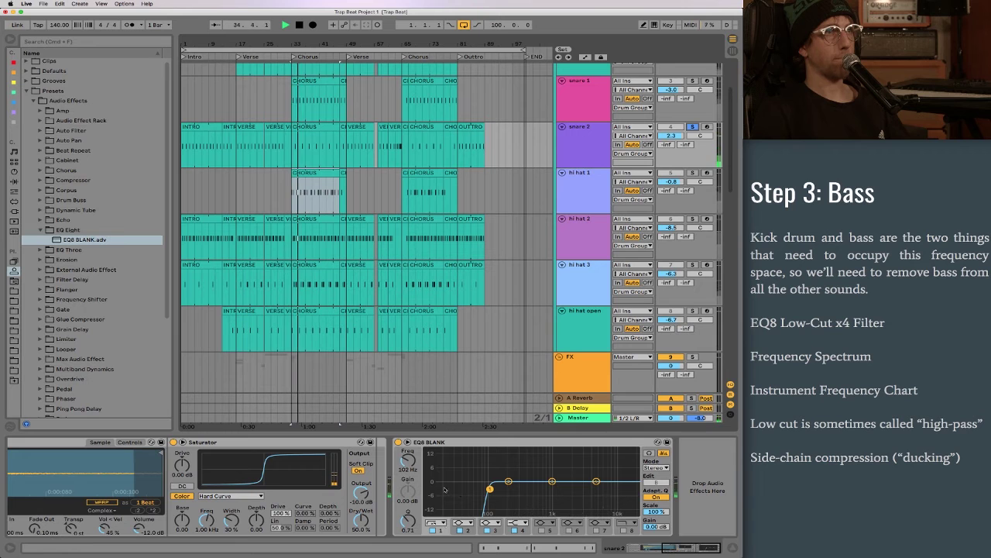
left_click_drag(409, 459, 408, 448)
key("space")
Step: Copy snare 2's EQ Eight to the end of the snare 1 track's device chain
scroll(391, 121, "up", 3)
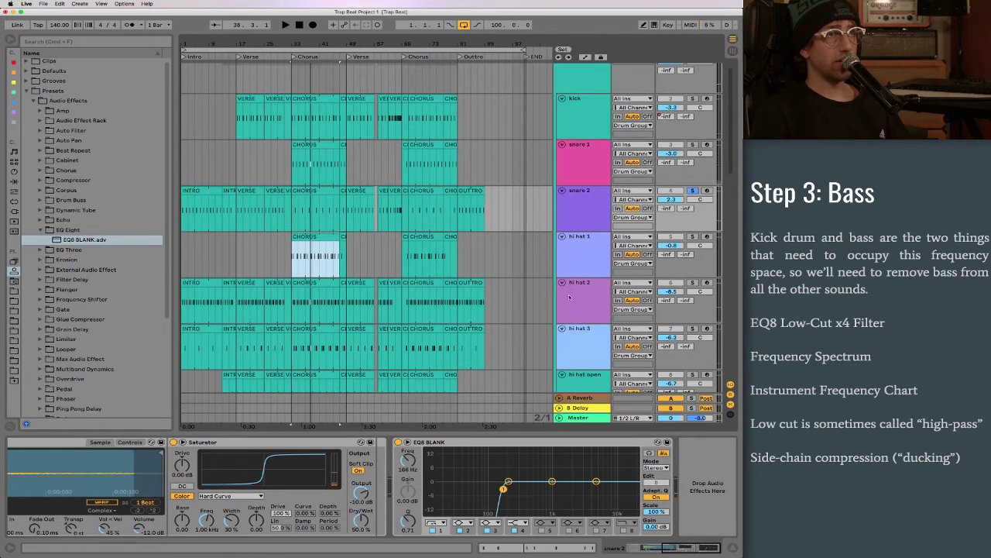
scroll(570, 297, "up", 1)
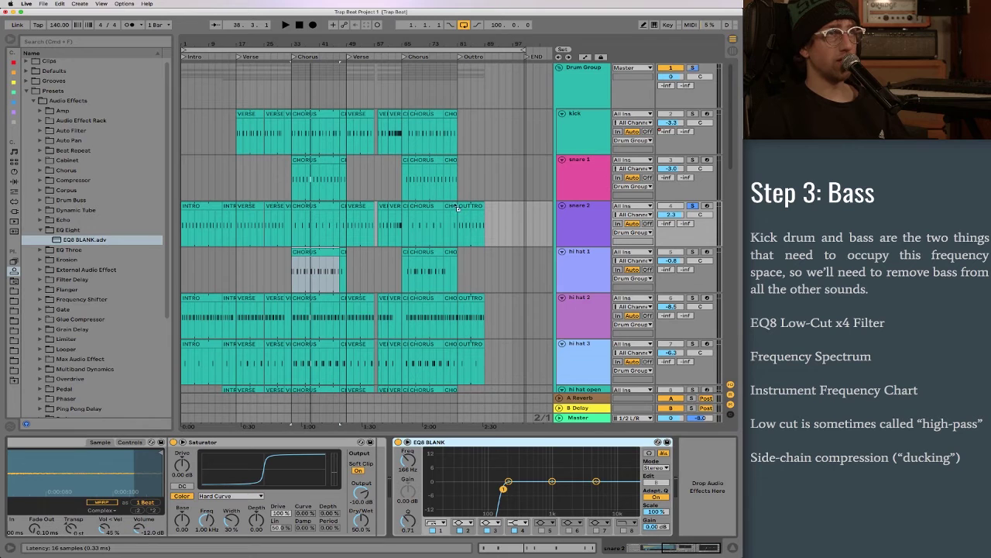
left_click(421, 175)
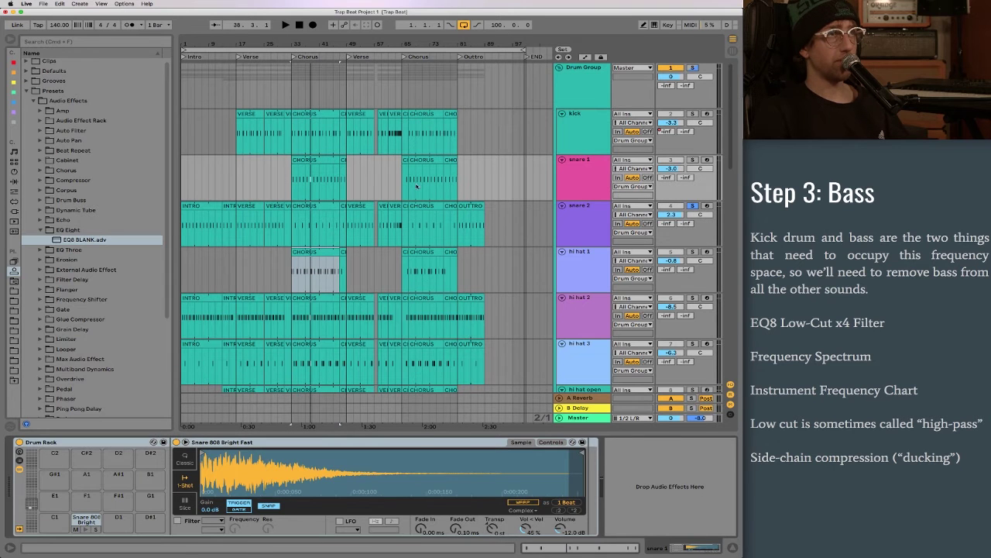
key("super+v")
Step: Solo snare 1, play its first Chorus clip and lower the low-cut frequency to about 122 Hz
left_click(699, 174)
left_click(691, 161)
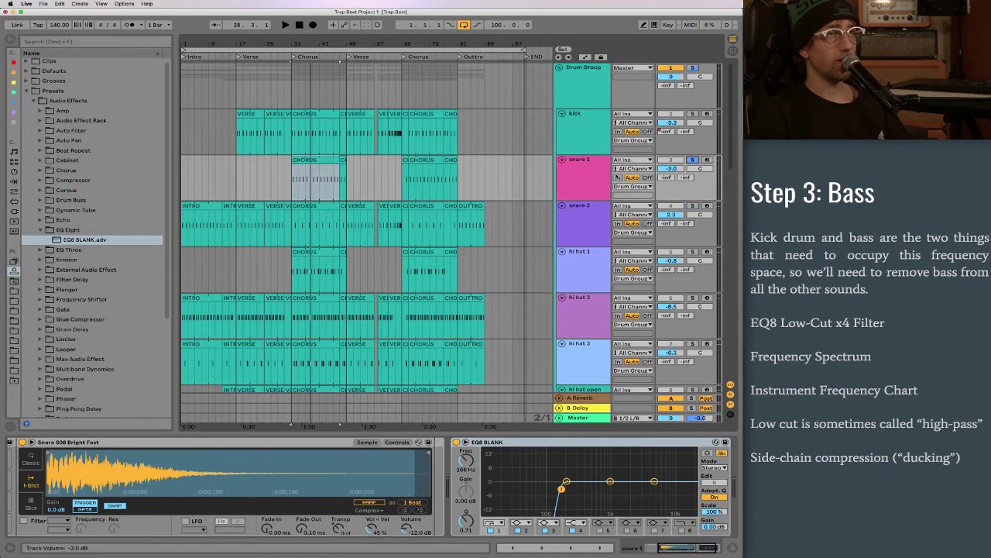
key("space")
mouse_move(477, 469)
left_mouse_down()
mouse_move(477, 496)
mouse_move(477, 453)
left_mouse_up()
key("space")
key("space")
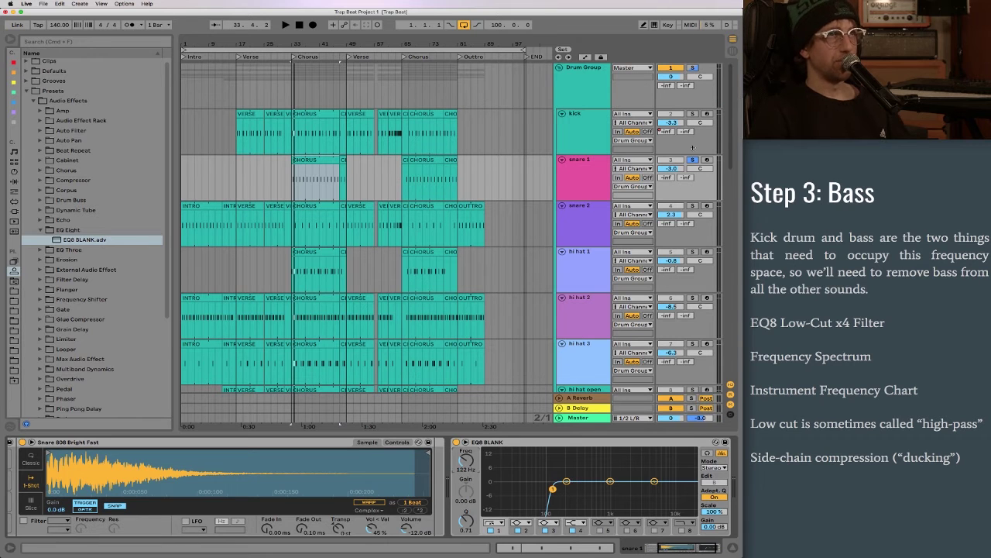
Step: Unsolo snare 1, add the EQ8 BLANK preset to the kick track and set band 1 to Low Cut x4
left_click(589, 134)
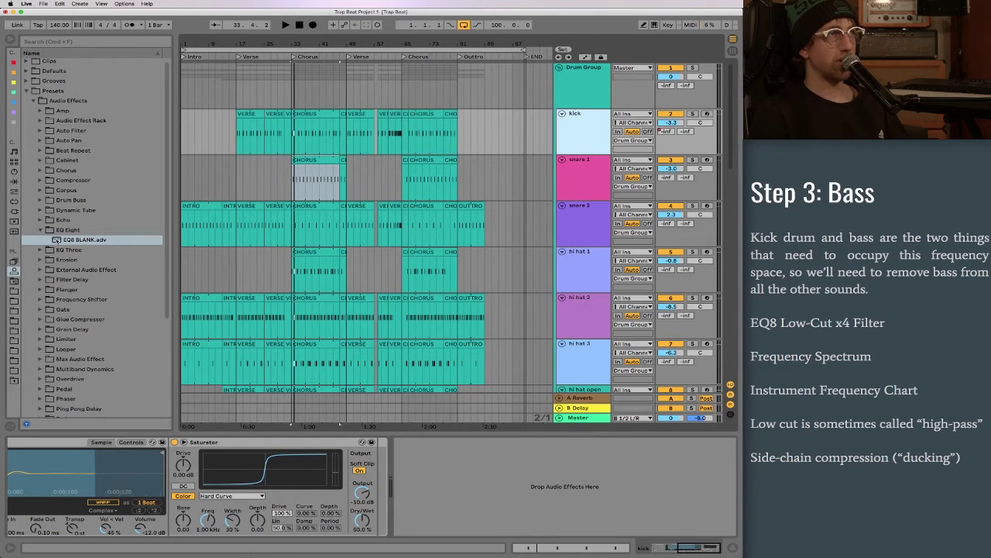
left_click_drag(57, 240, 314, 125)
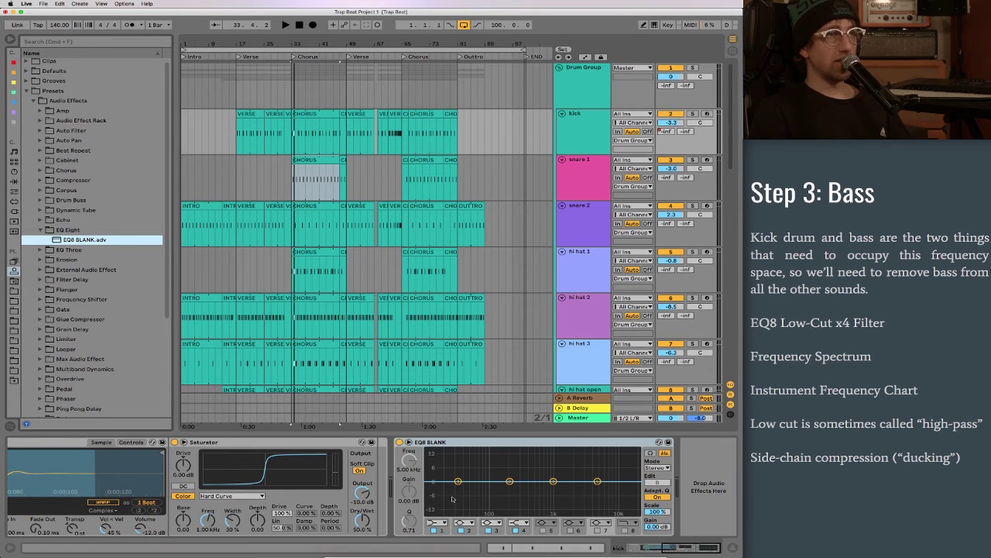
left_click(433, 524)
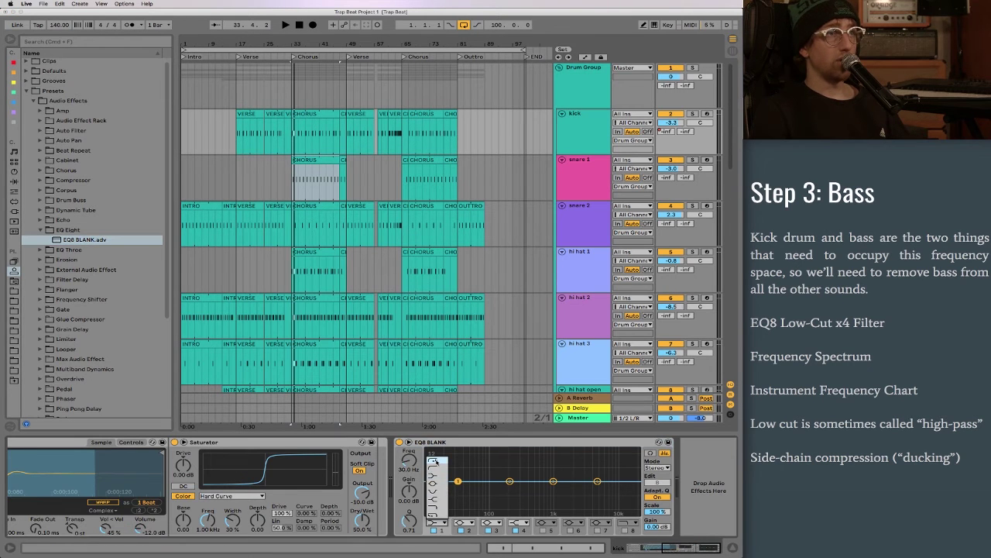
left_click(430, 462)
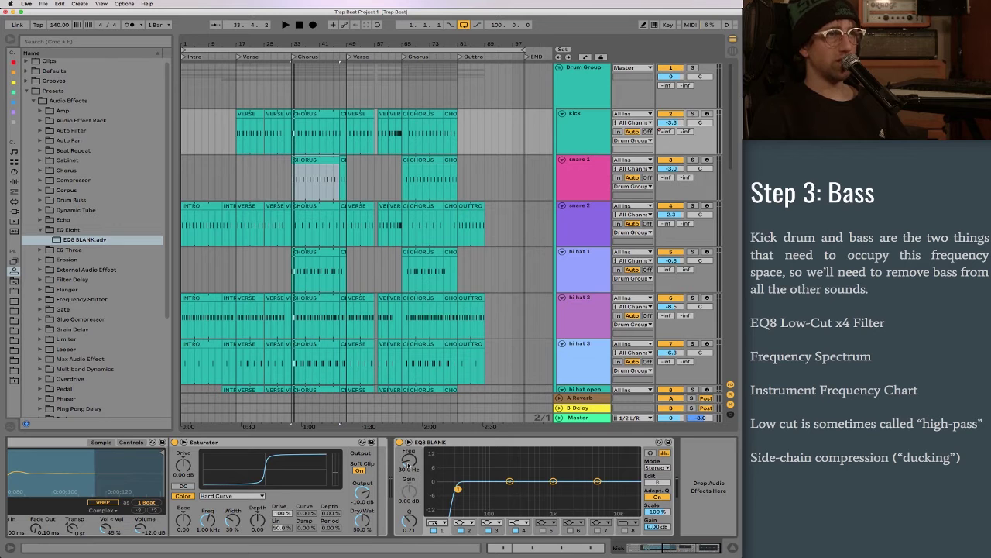
Step: Play the Chorus with all tracks and raise the kick's low-cut frequency to about 52 Hz
key("space")
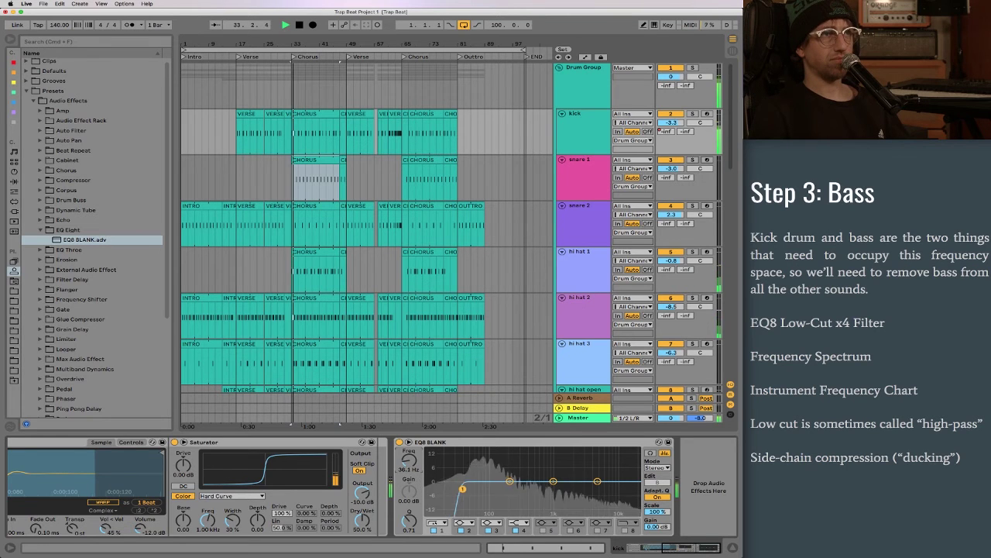
left_click_drag(409, 460, 409, 452)
key("space")
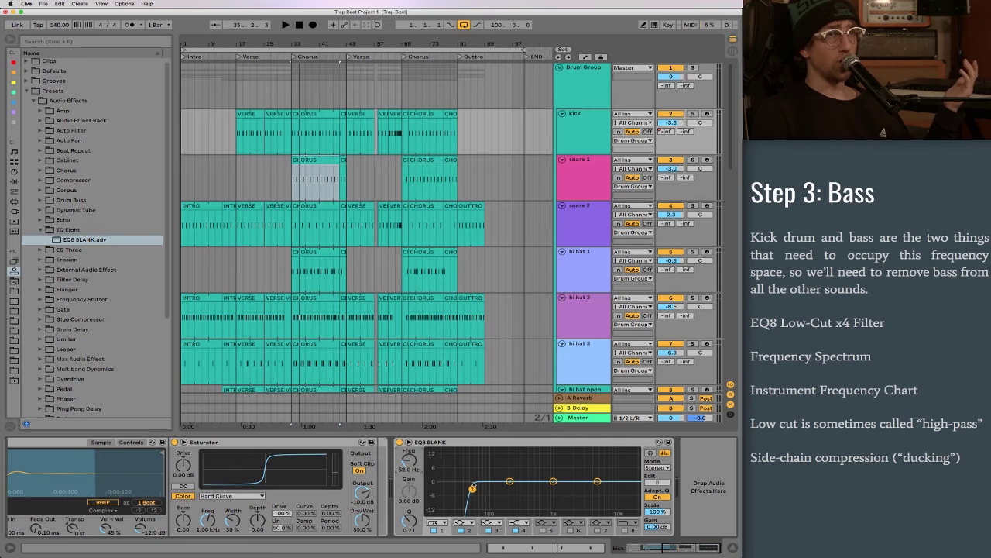
Step: Add a default Compressor from the audio effects to the bass group track
scroll(358, 302, "down", 6)
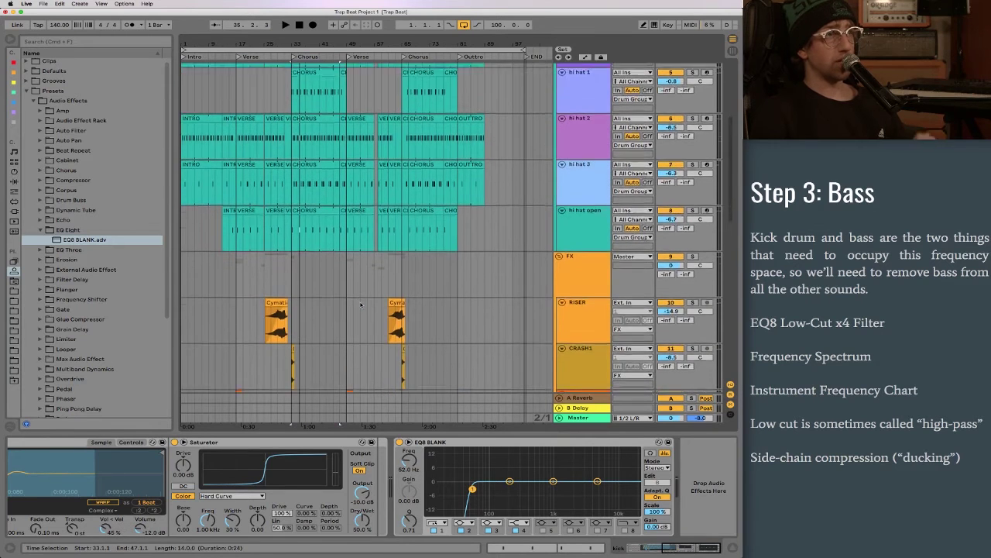
scroll(360, 303, "down", 7)
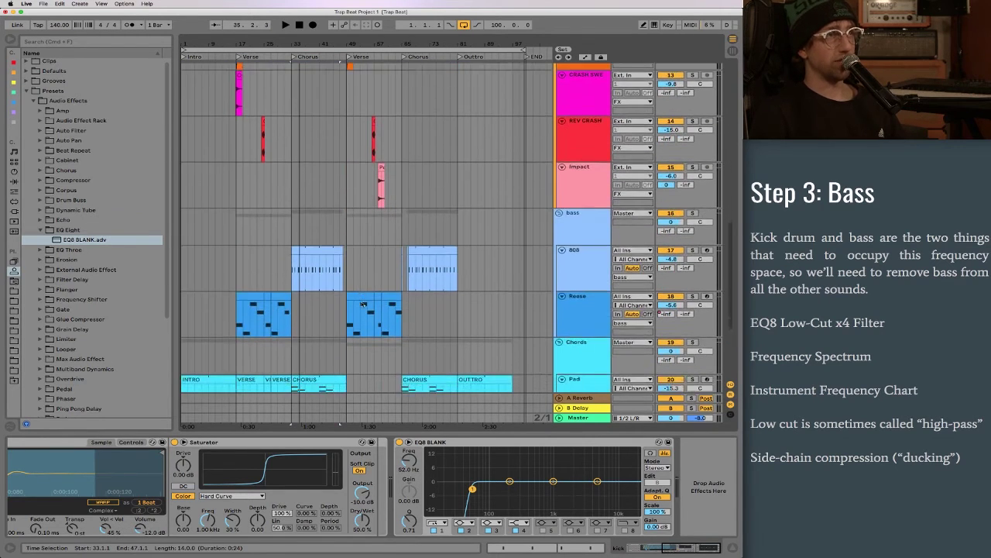
left_click(579, 224)
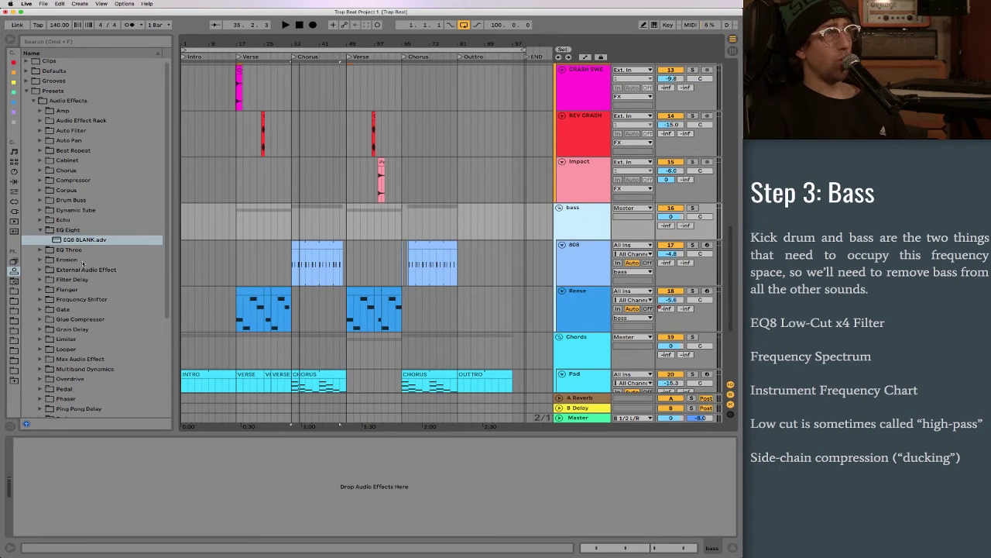
left_click(40, 230)
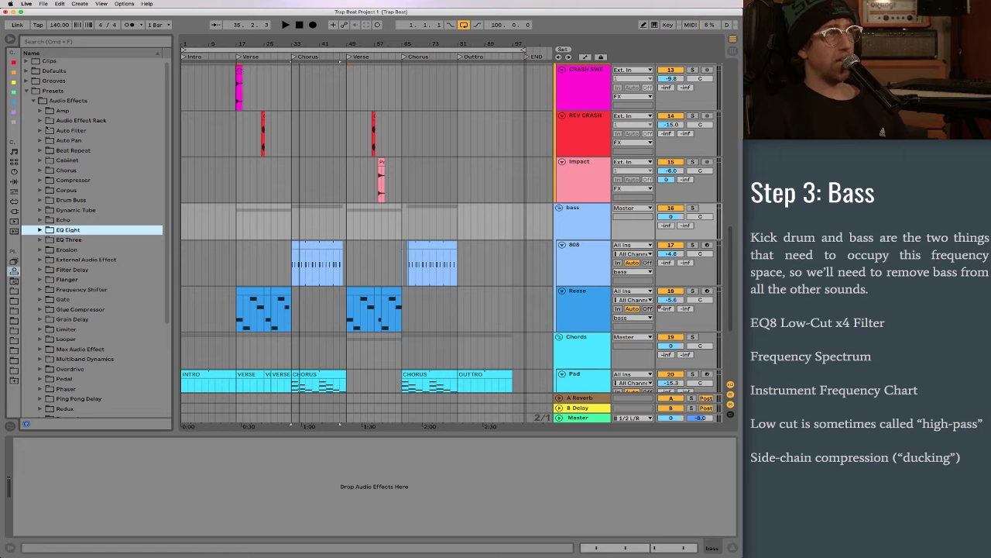
left_click(14, 182)
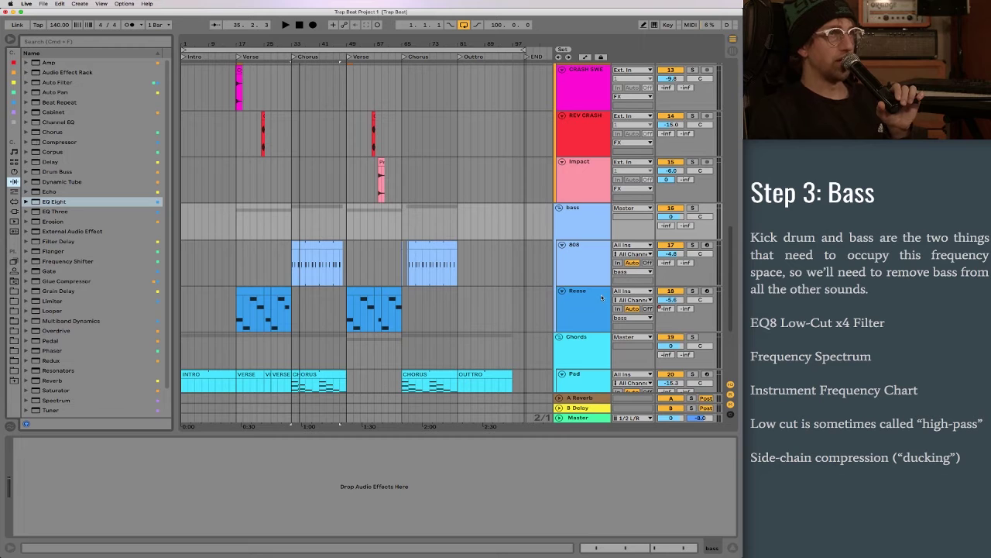
left_click(588, 223)
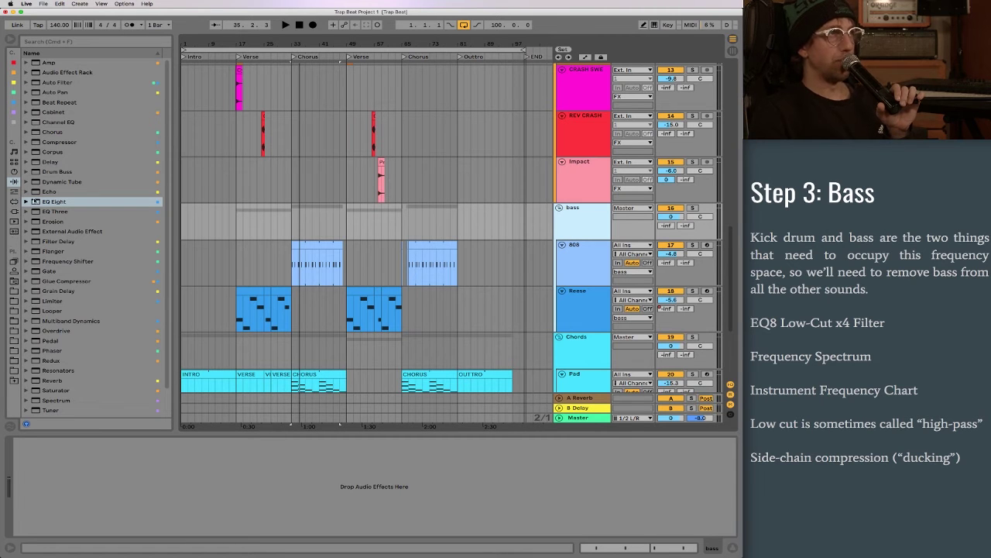
left_click_drag(35, 144, 261, 218)
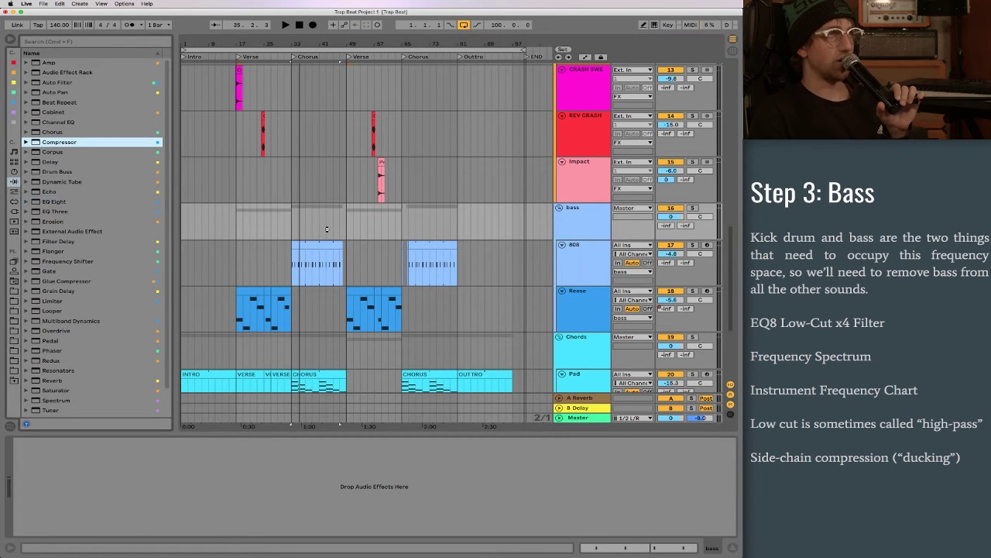
left_click_drag(327, 229, 327, 230)
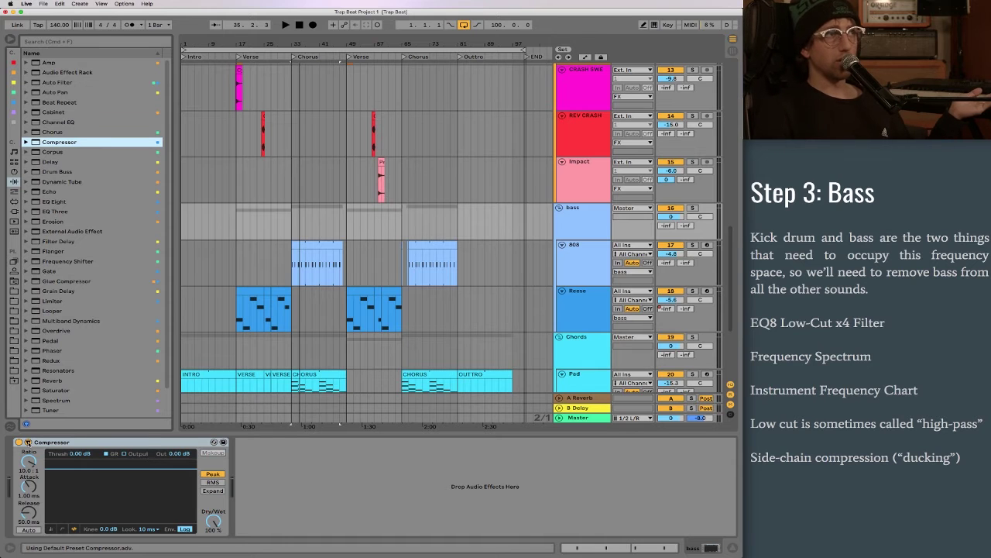
Step: Expand the side-chain section of the bass group's Compressor, enable Sidechain and set its audio source to the kick track
left_click(28, 443)
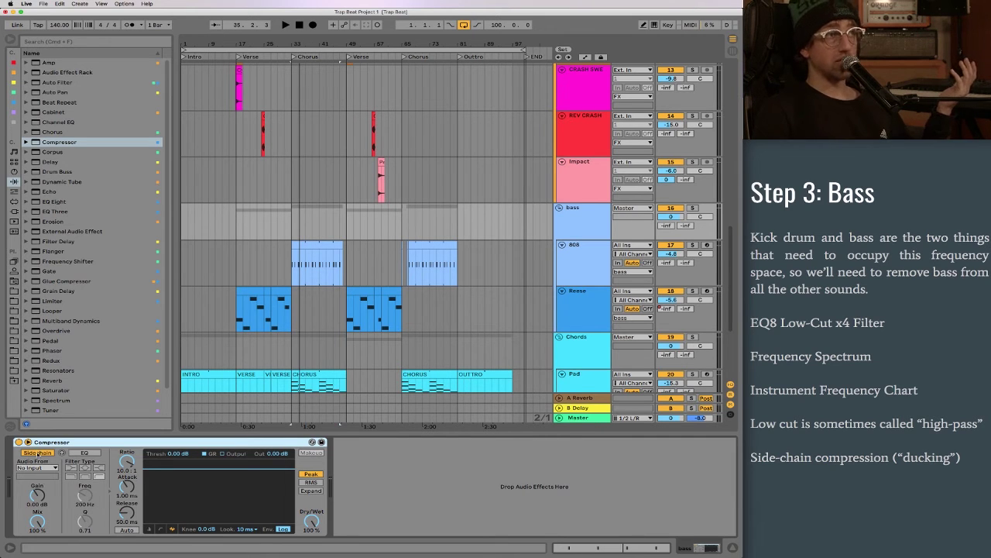
left_click(35, 468)
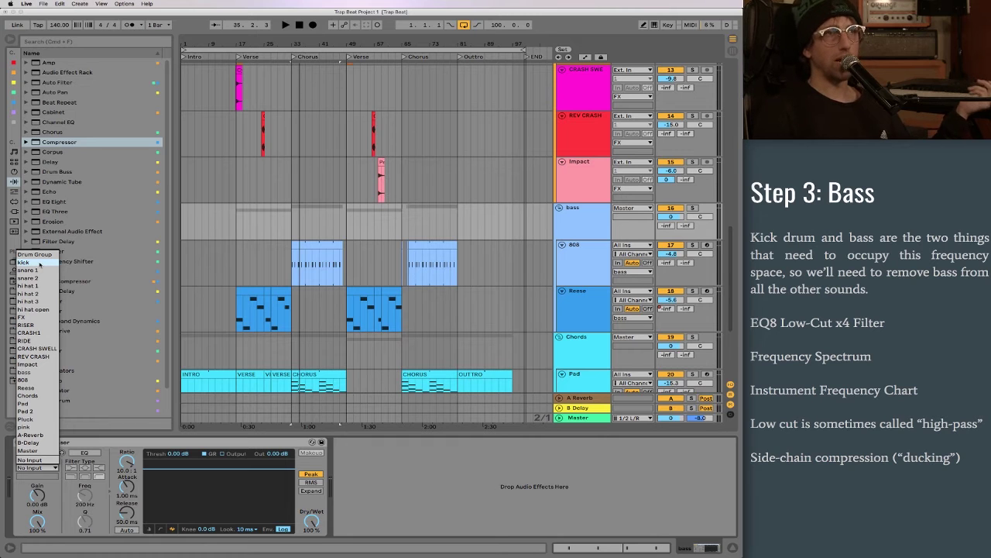
left_click(71, 270)
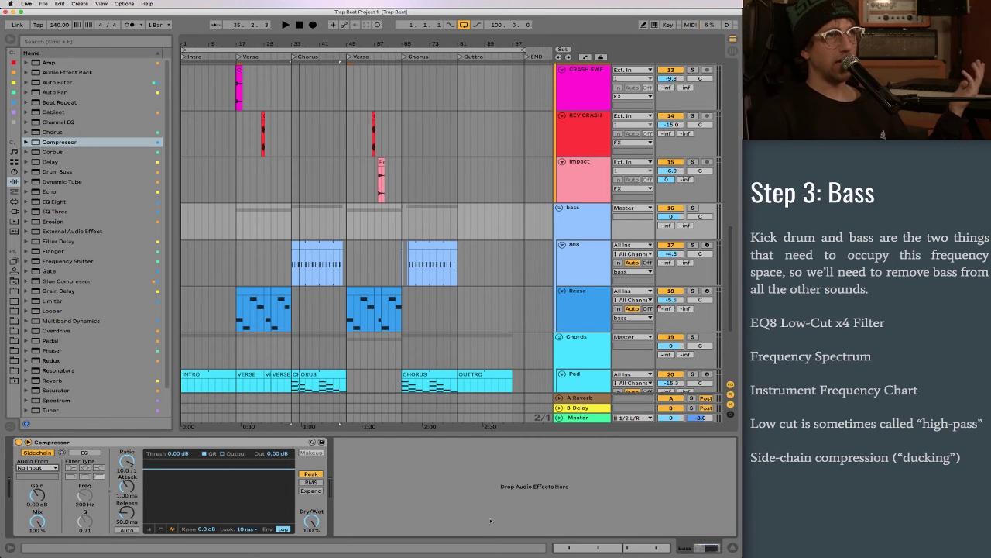
left_click(28, 442)
left_click(27, 442)
left_click(27, 442)
left_click(27, 442)
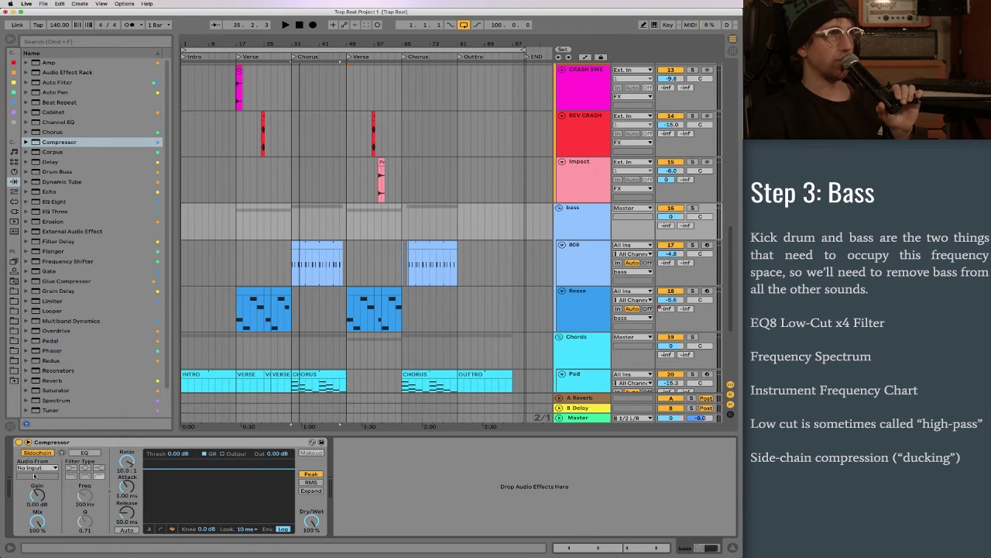
left_click(39, 453)
left_click(39, 453)
left_click(27, 467)
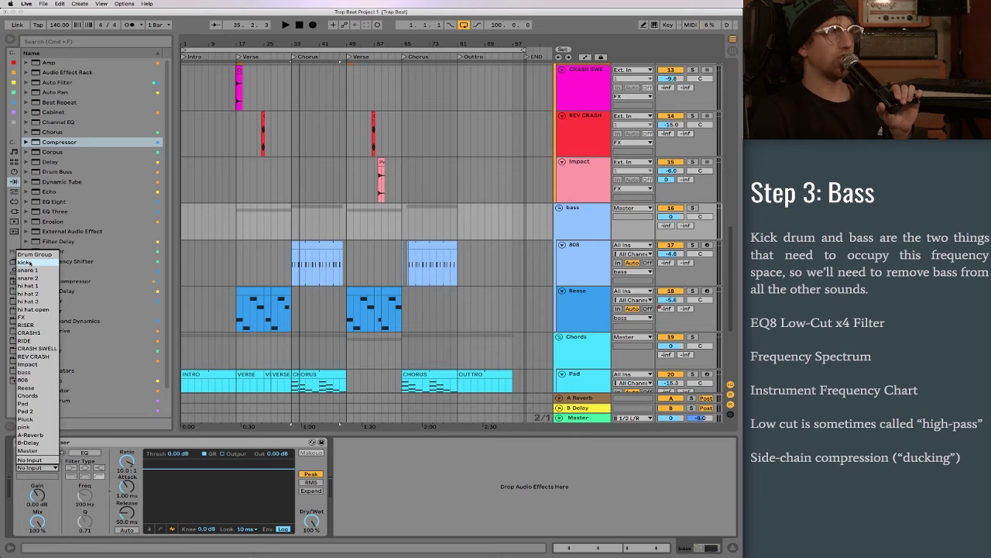
left_click(30, 264)
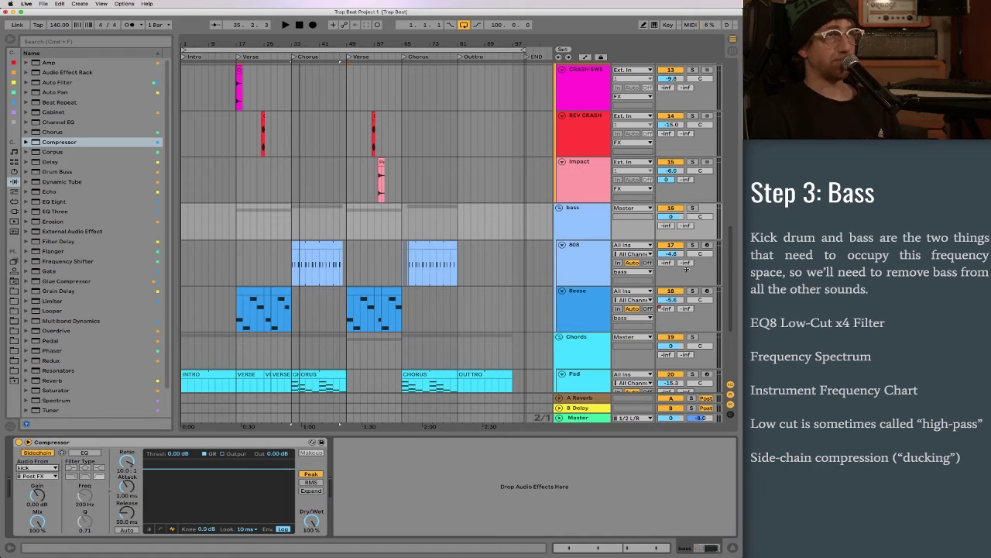
Step: Solo the bass group and lower its Compressor threshold to -38.1 dB while the first Chorus plays
key("space")
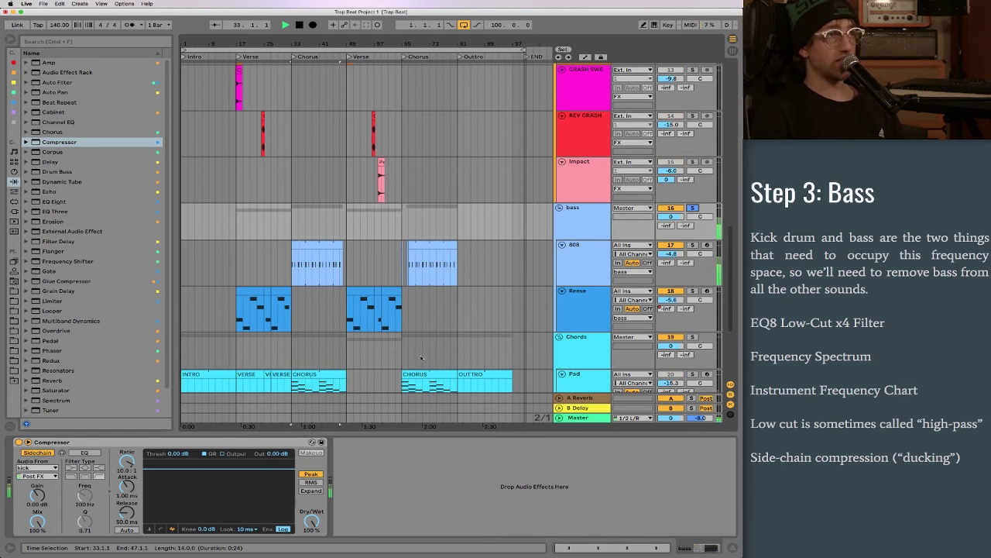
scroll(434, 349, "up", 2)
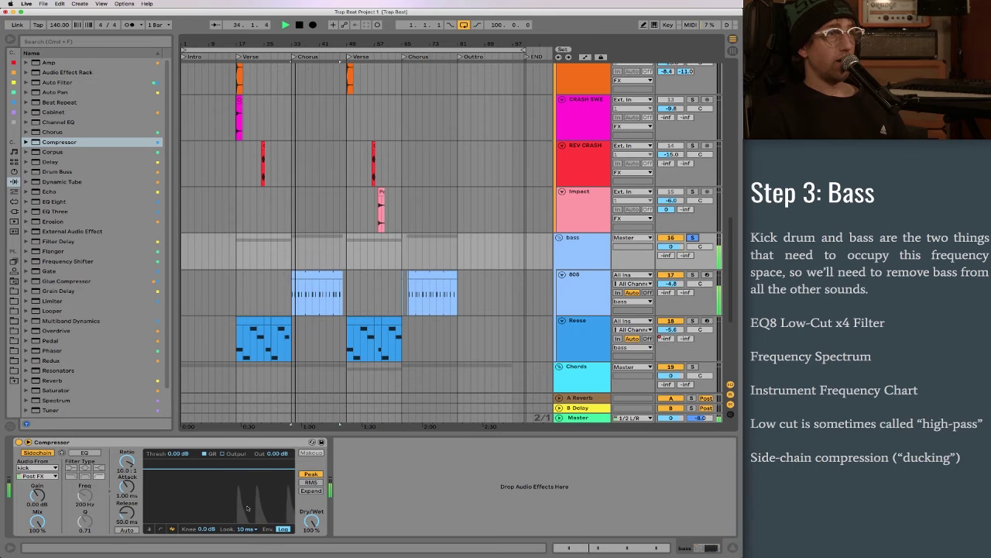
left_click_drag(219, 473, 219, 513)
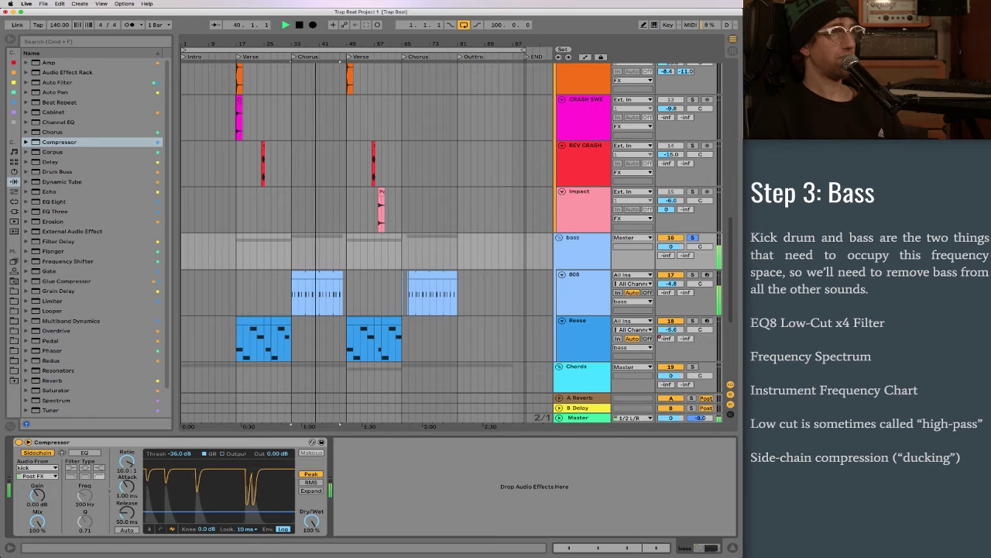
key("space")
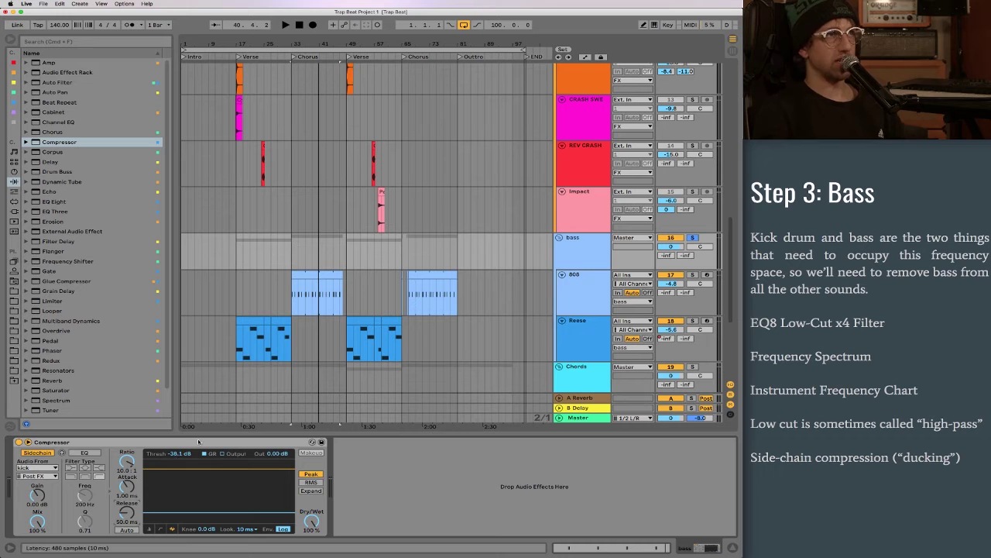
Step: Solo the kick alongside the bass group and replay the first Chorus to check the side-chain ducking on the bass Compressor
key("space")
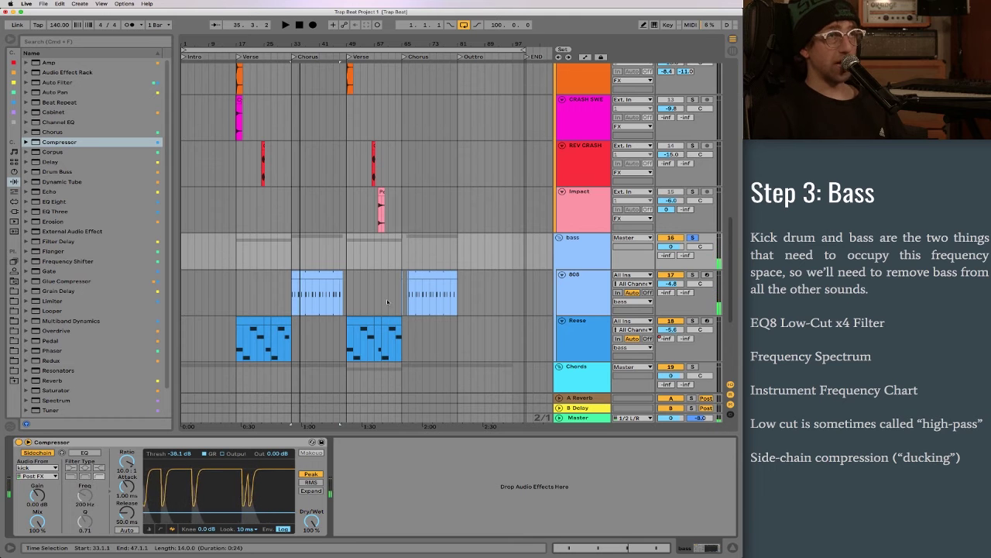
scroll(498, 190, "up", 10)
key("space")
left_click(692, 113)
scroll(369, 208, "down", 15)
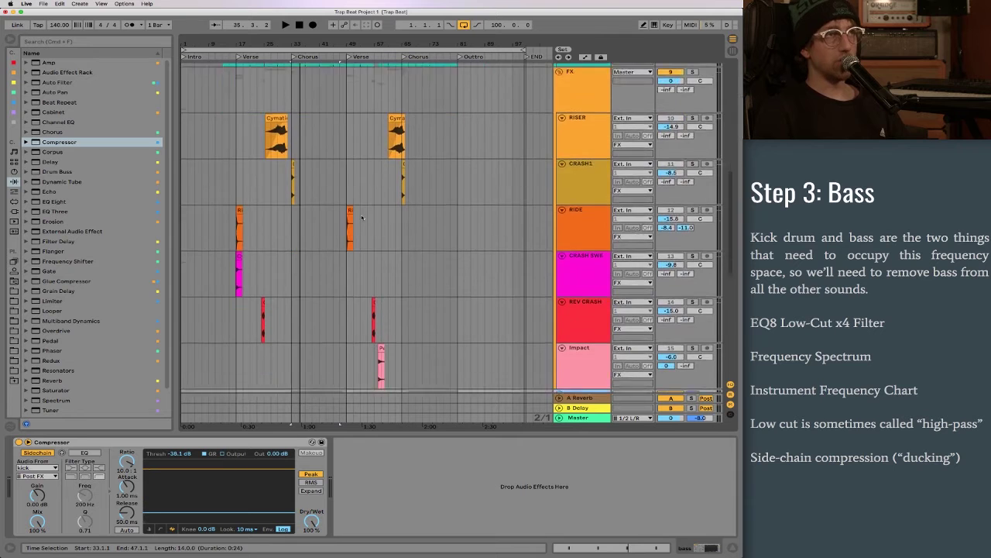
scroll(361, 214, "down", 2)
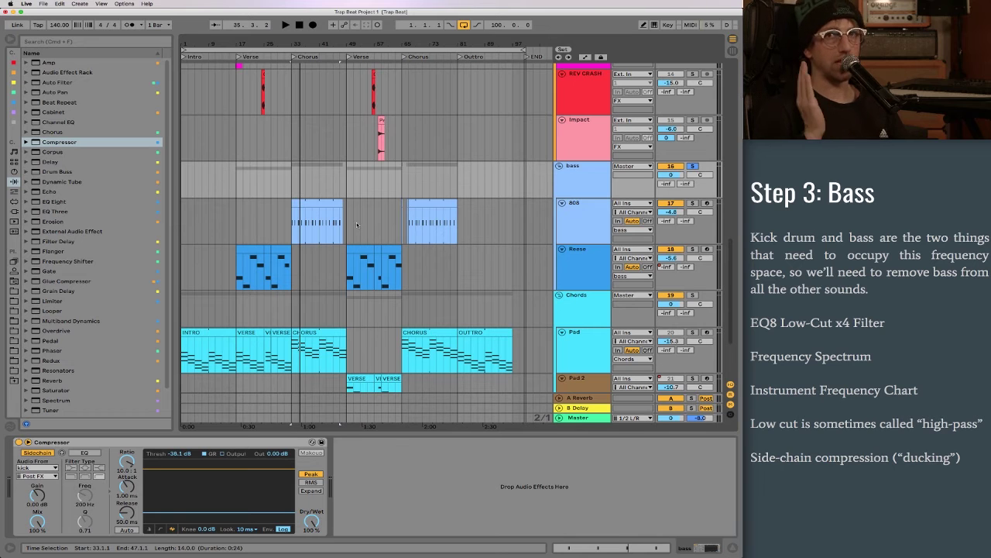
left_click(294, 203)
key("space")
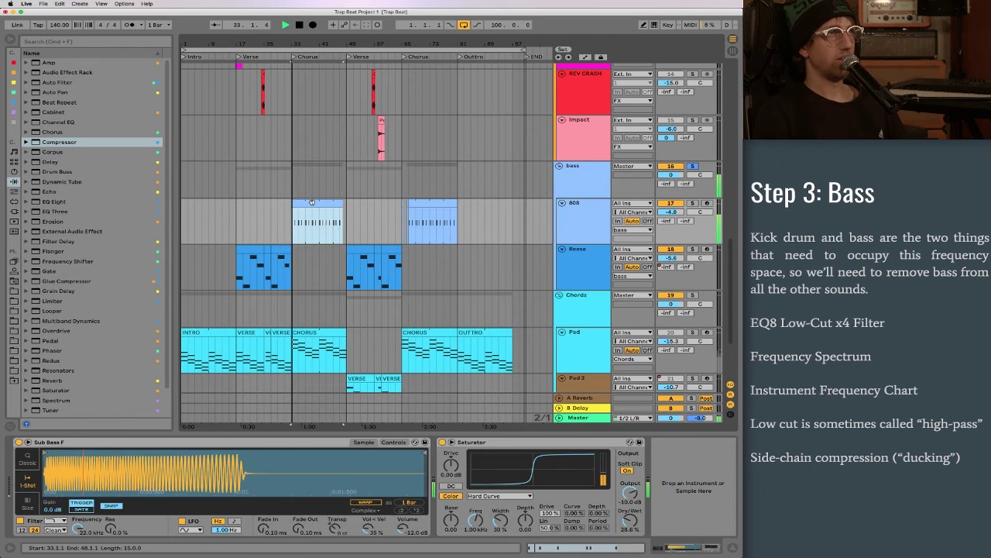
left_click(291, 184)
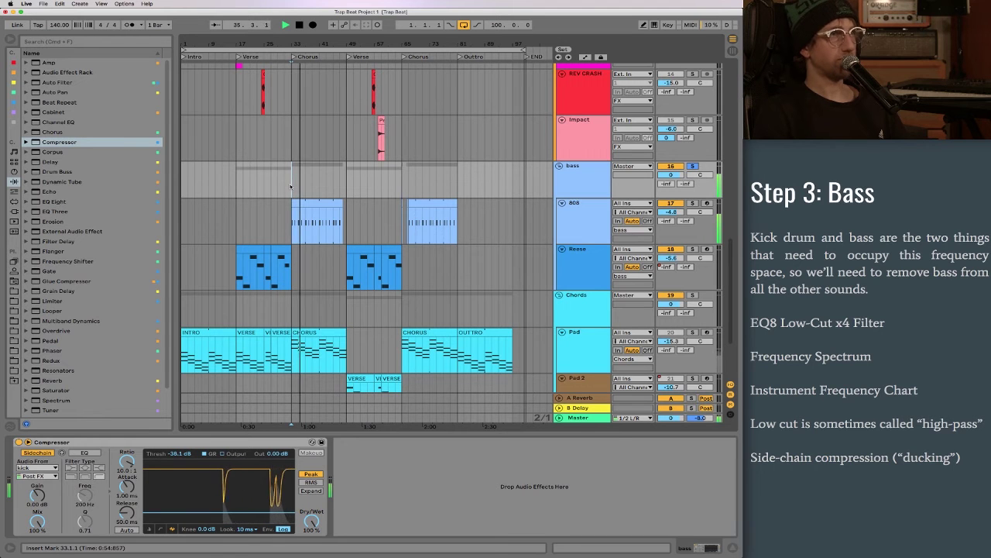
Step: Play the bass group from the start of the first Verse to check the ducking there
left_click(237, 184)
key("space")
key("space")
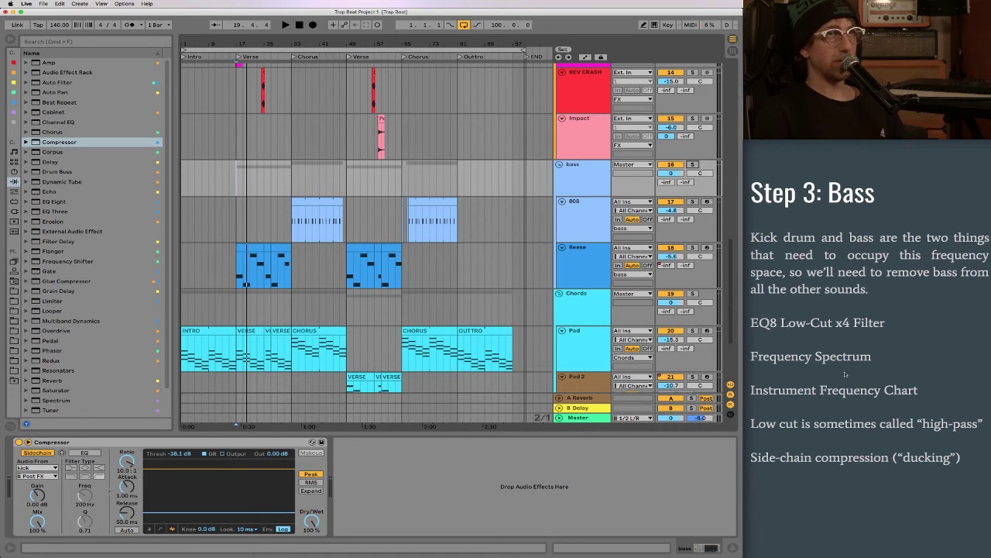
scroll(845, 374, "down", 1)
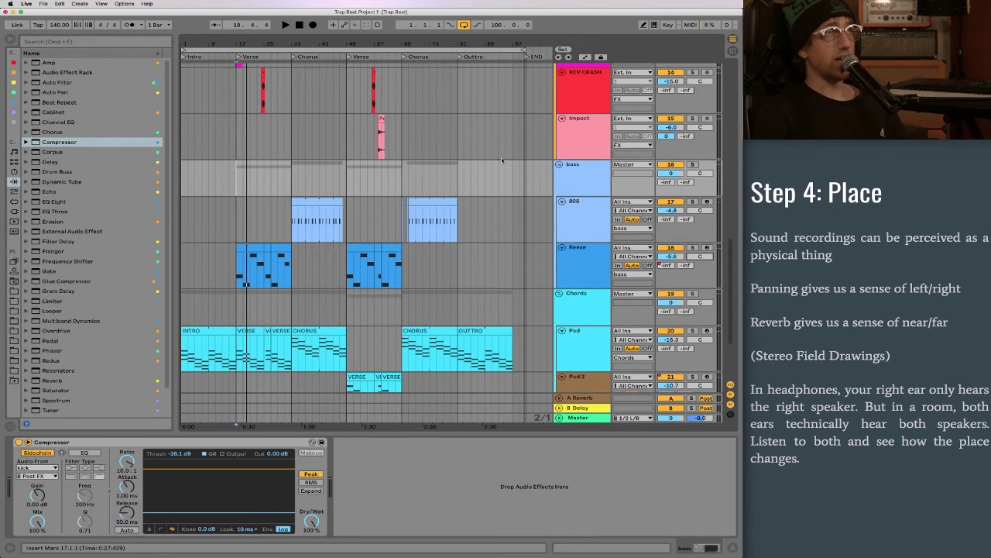
Step: Switch to Chrome, open the hand-drawn stereo field drawings image and enlarge it to study instrument placement
key("super+Tab")
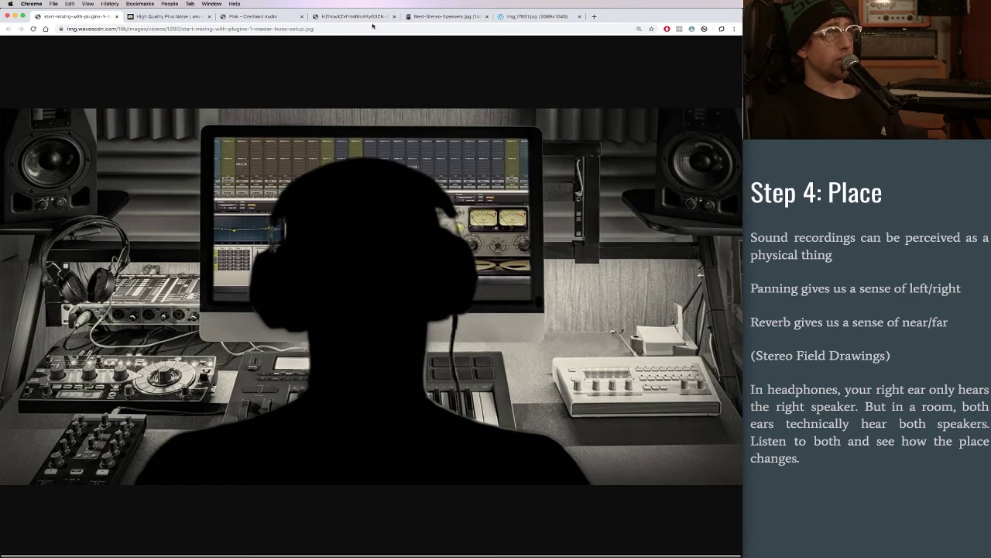
left_click(511, 17)
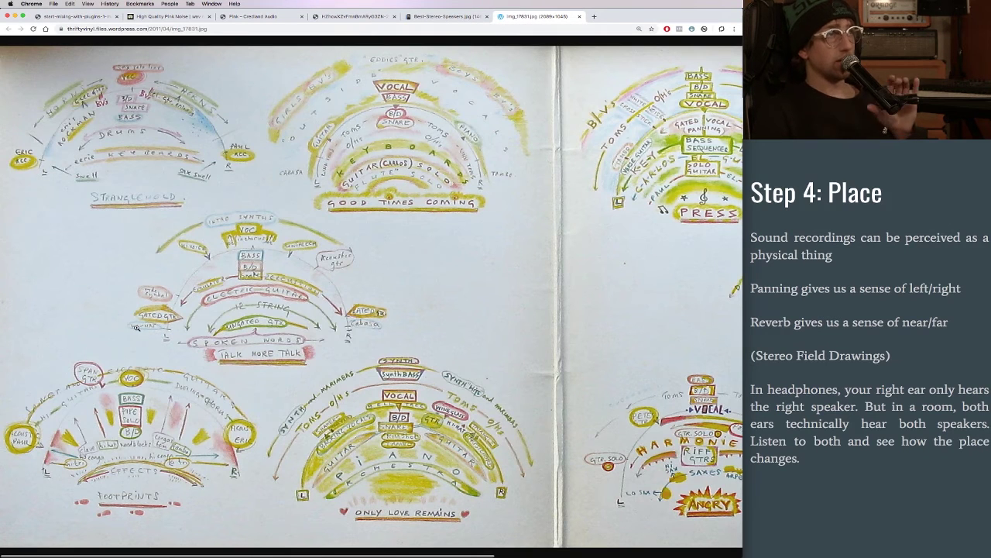
key("super+plus")
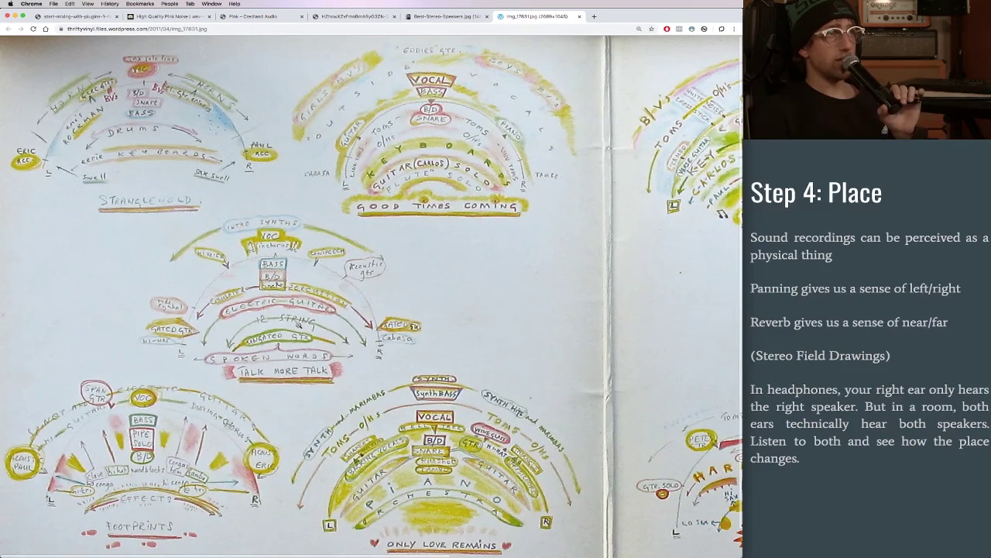
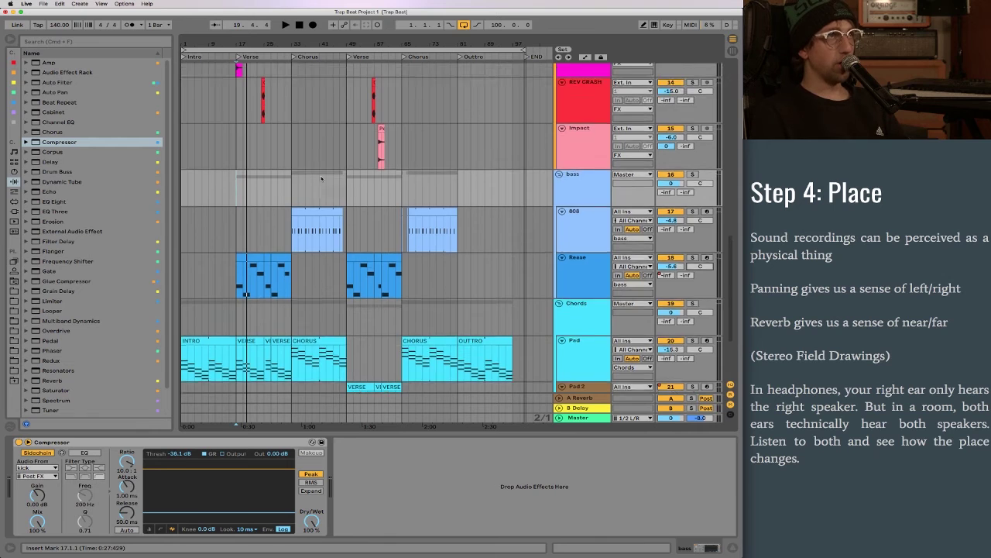
Step: In Ableton Live, inspect the device chains of the kick track and the FX group
scroll(322, 179, "up", 1)
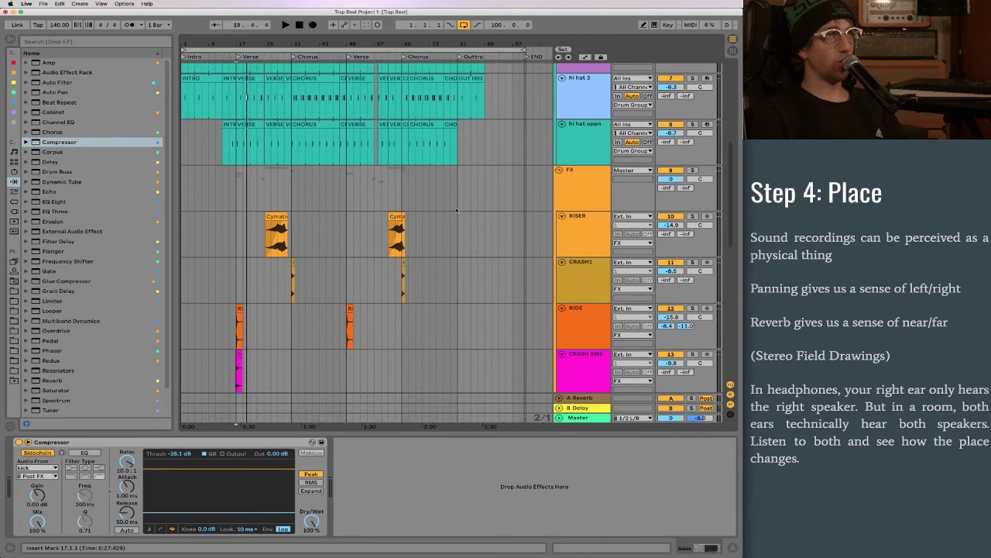
scroll(455, 207, "up", 8)
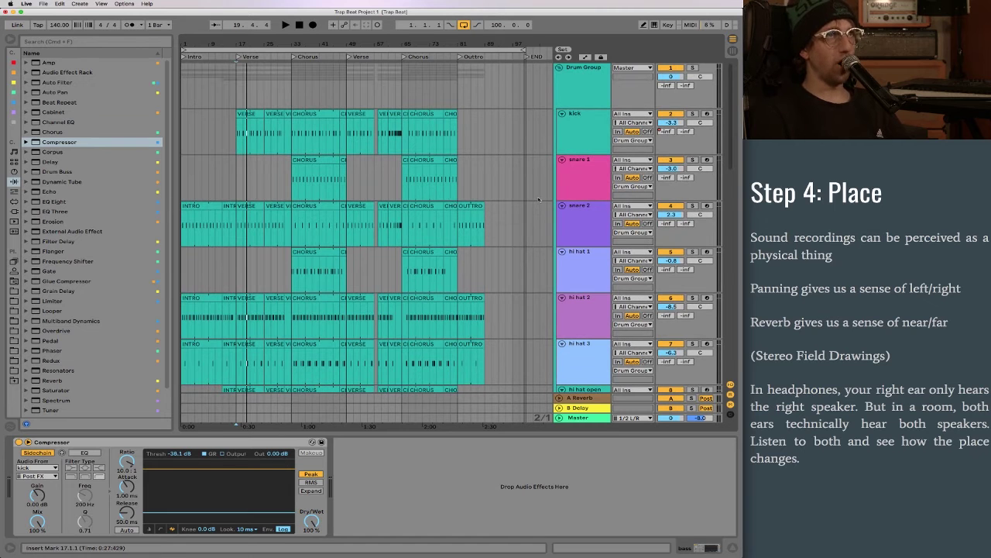
left_click(576, 145)
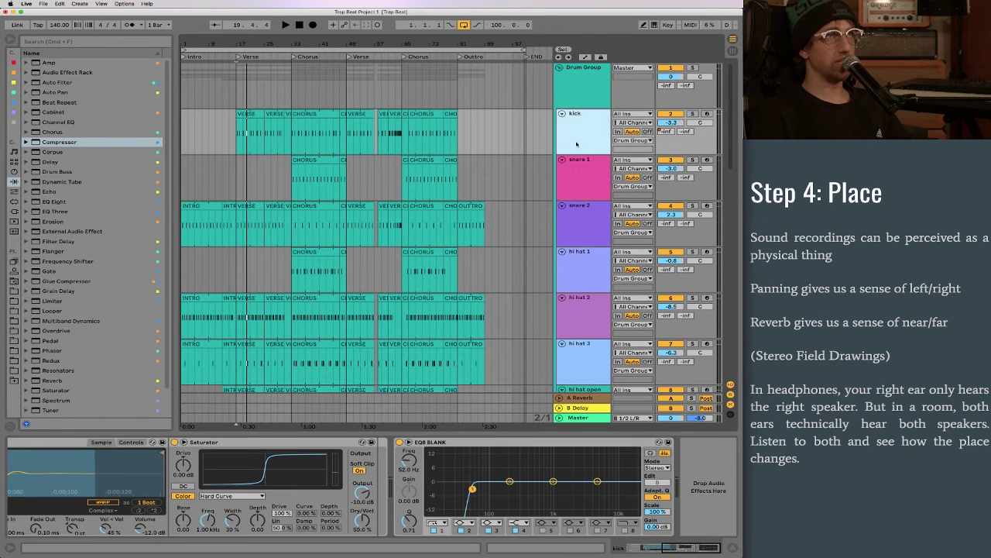
scroll(505, 156, "down", 3)
scroll(505, 156, "down", 5)
left_click(564, 188)
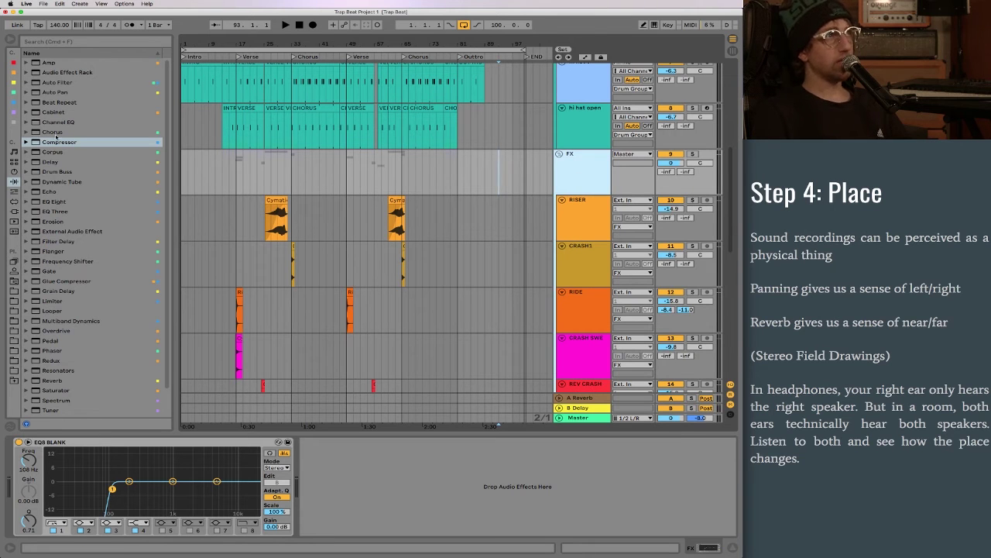
scroll(56, 136, "down", 3)
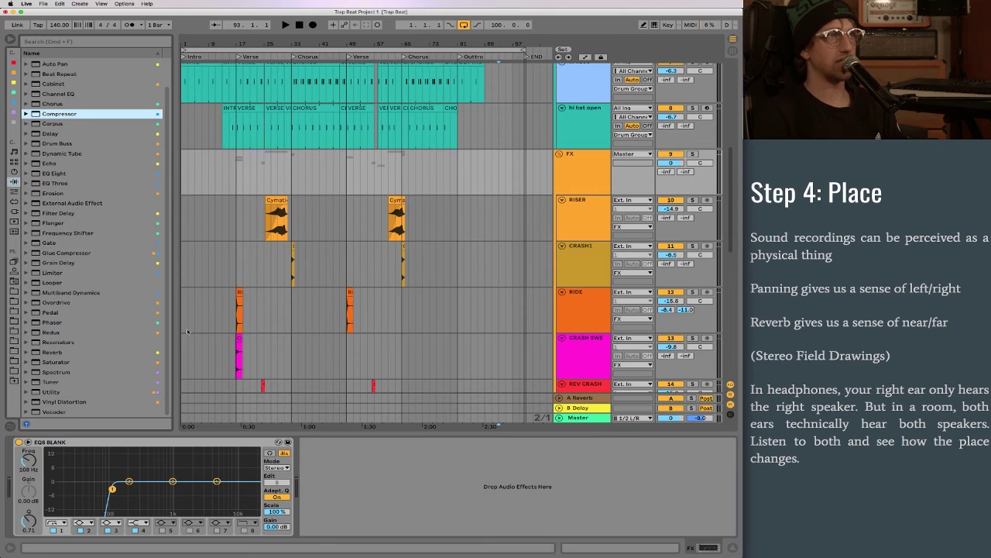
Step: Solo the Pluck track, listen to its first Chorus clip with the Auto Pan effect, and unsolo it
scroll(187, 331, "down", 10)
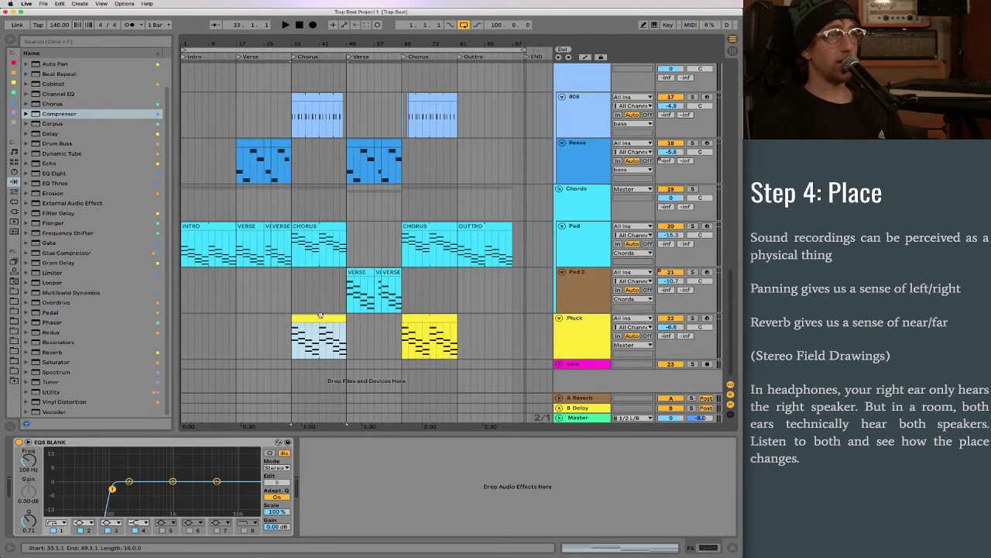
left_click(320, 328)
left_click(692, 319)
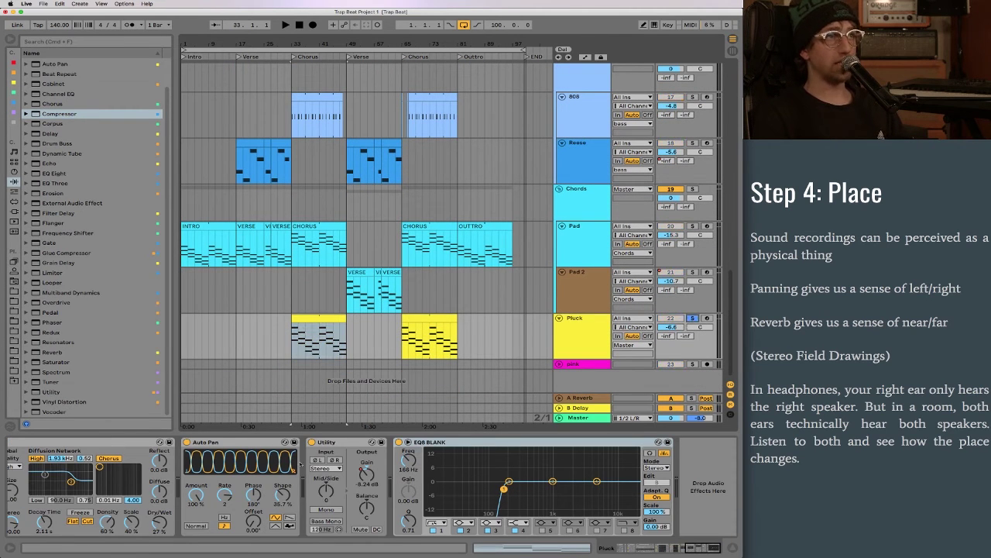
key("space")
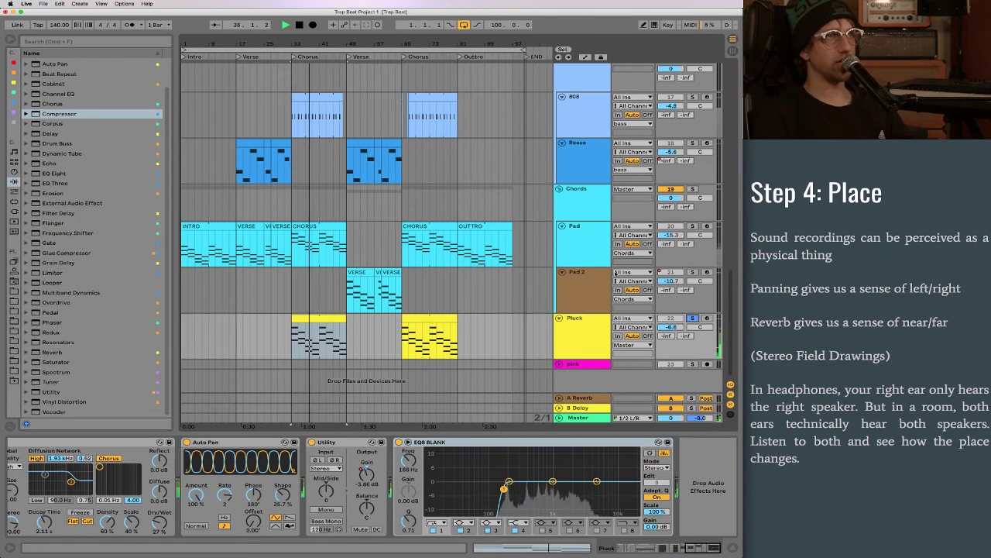
left_click(692, 318)
key("space")
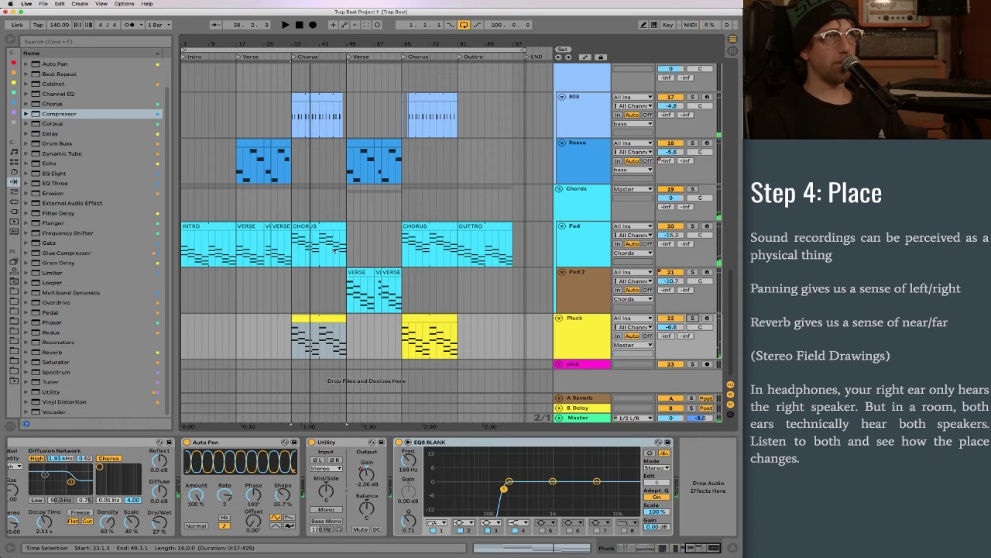
Step: Solo the Pad track, listen to its first Verse clip, and unsolo it
left_click(248, 244)
left_click(692, 226)
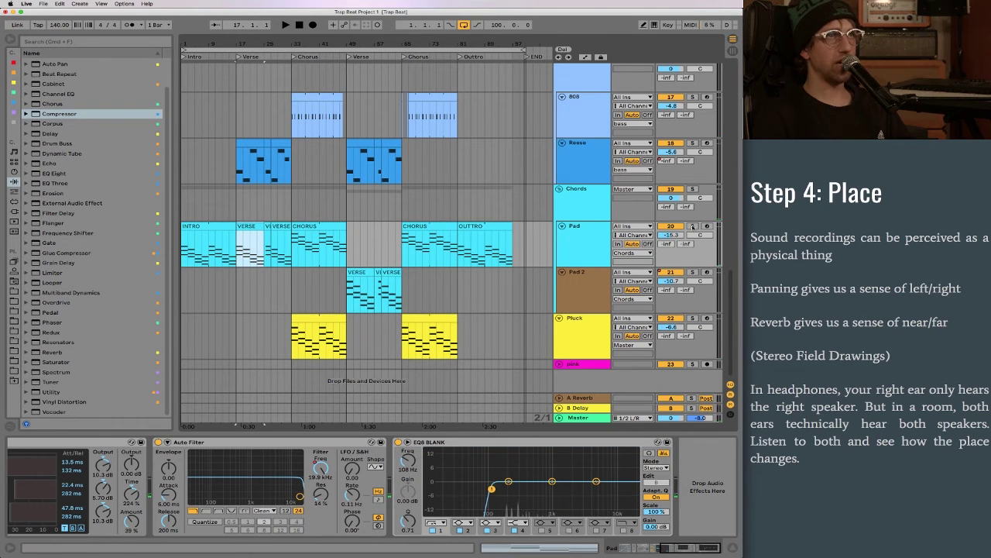
key("space")
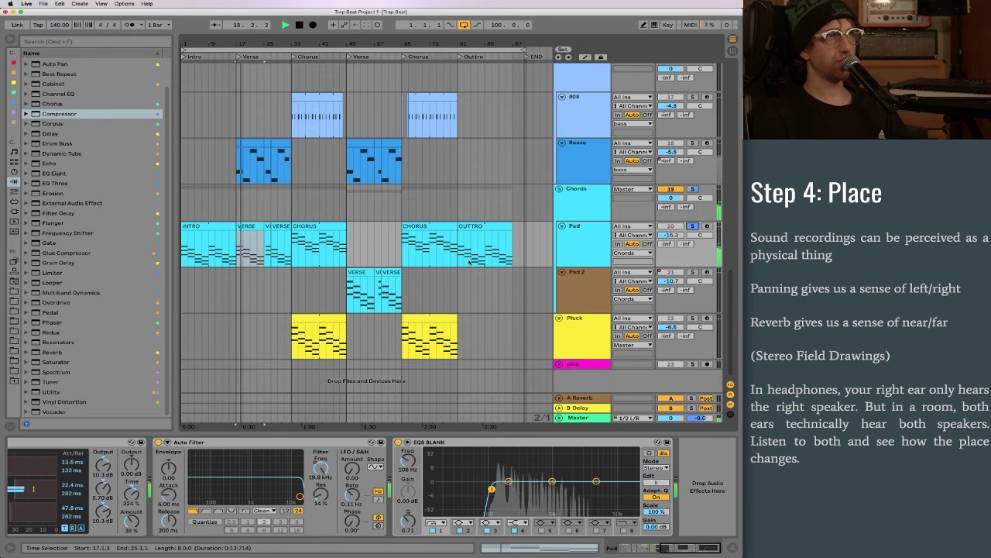
left_click(691, 226)
key("space")
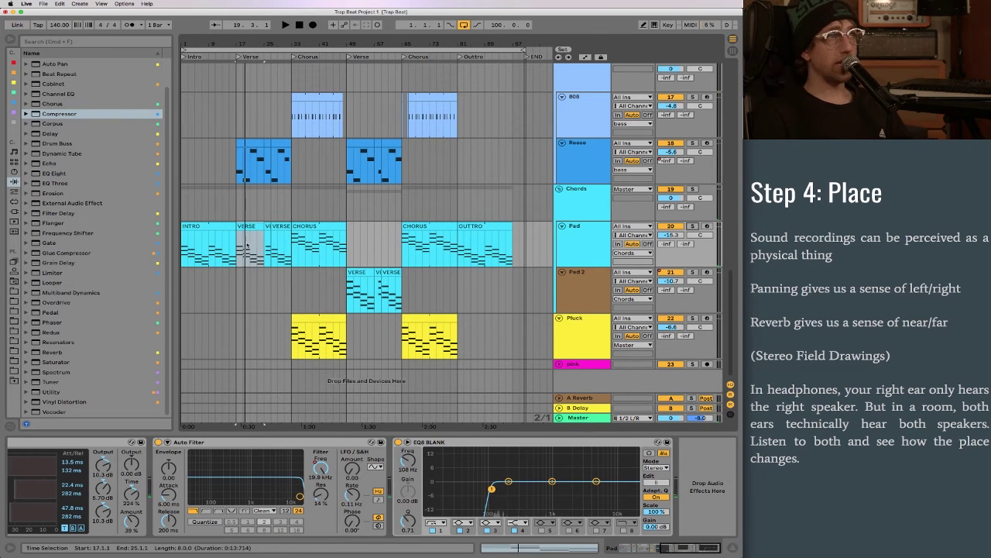
Step: Add a default Utility device after the EQ8 BLANK on the Pad track
left_click(44, 104)
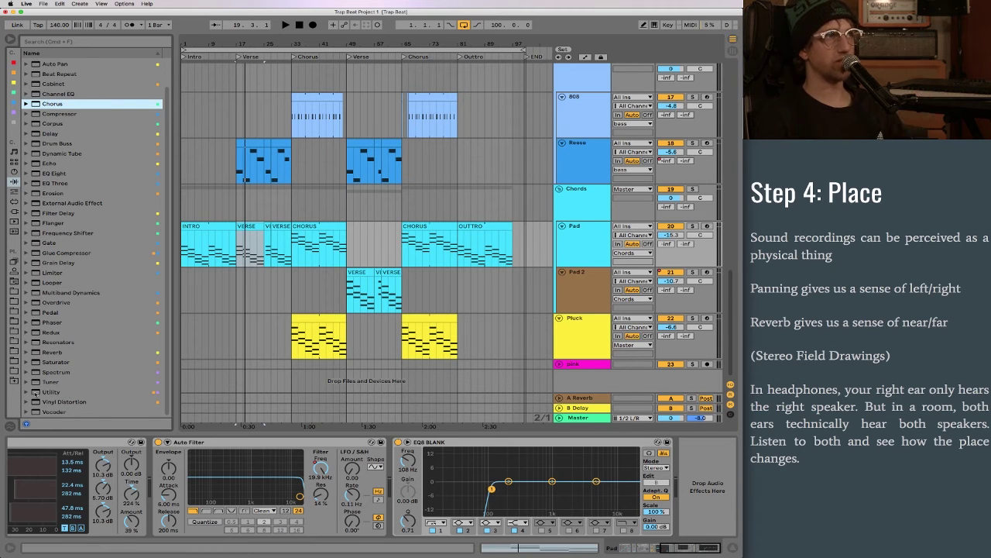
double_click(34, 393)
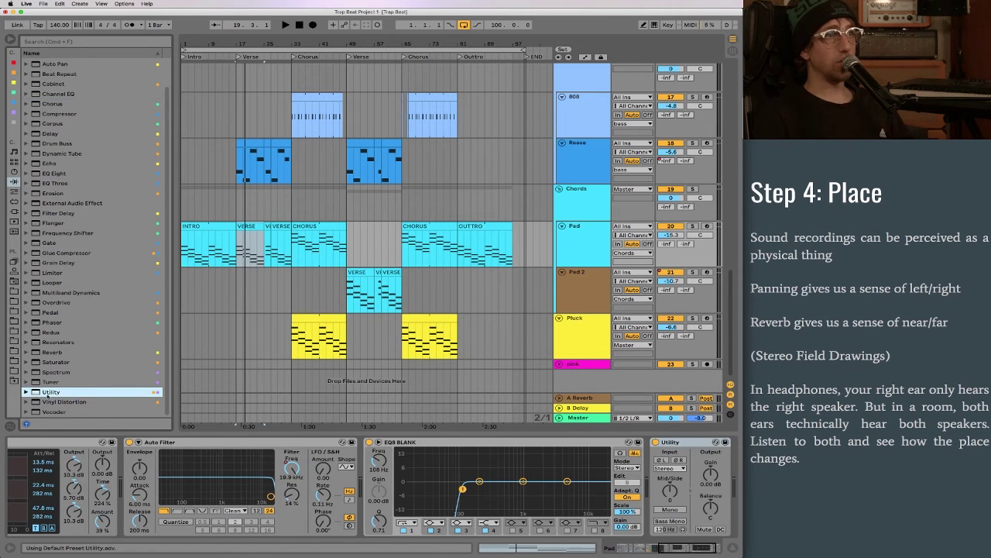
Step: Set the Mid/Side balance of the Pad track's Utility device to 25S, keeping Mid/Side Mode on
right_click(669, 491)
key("Escape")
right_click(669, 490)
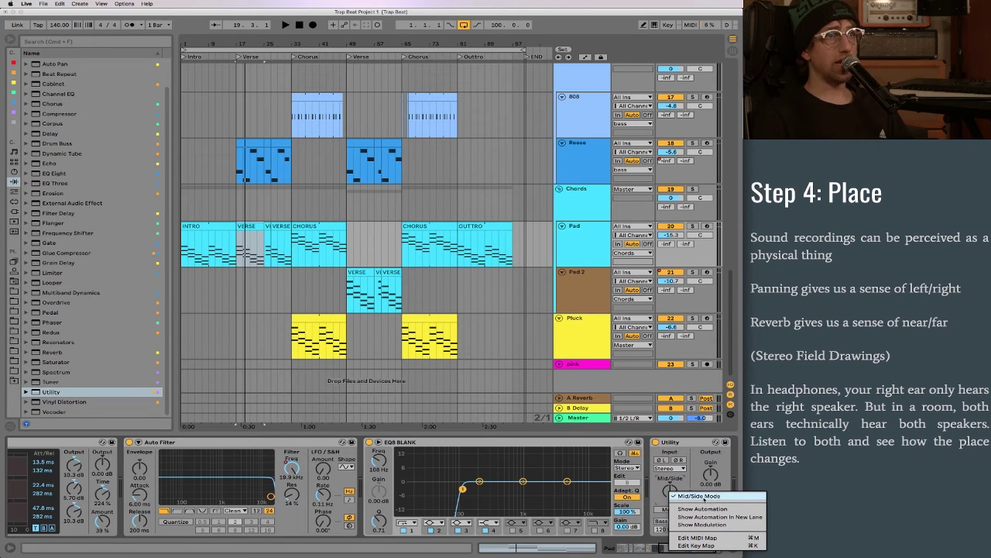
left_click(688, 479)
left_click_drag(670, 492, 670, 507)
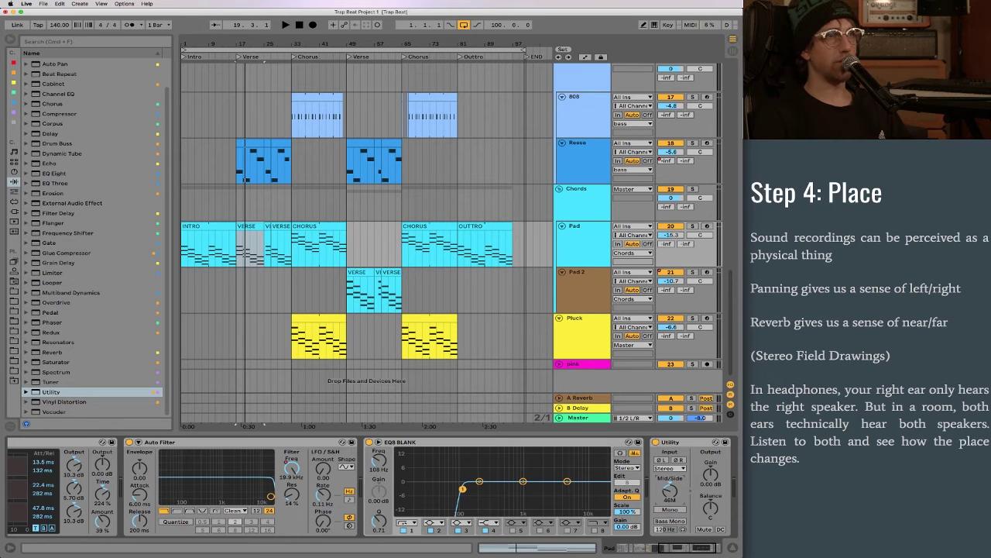
left_click_drag(670, 507, 670, 515)
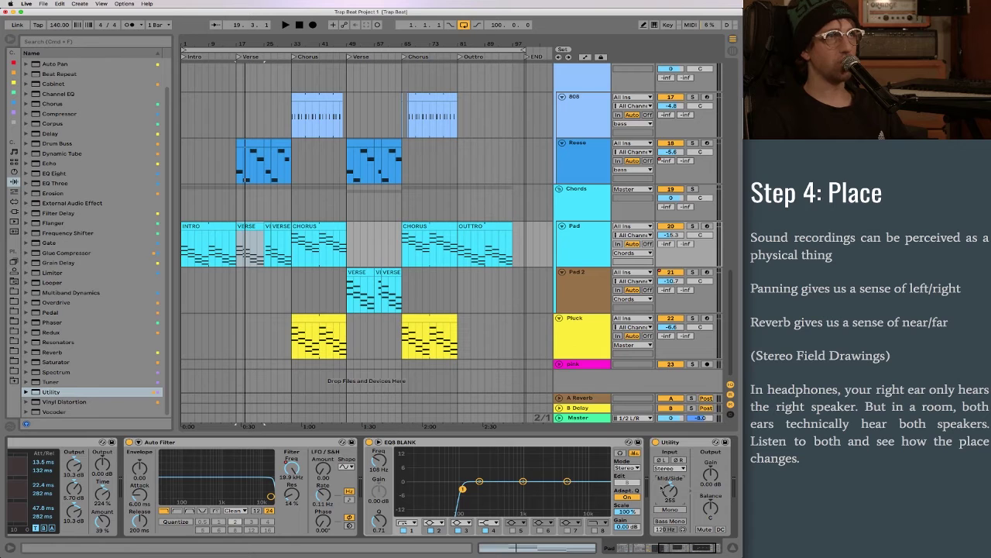
Step: Play the Verse briefly, and put the Pad track's Utility with its 25S setting on the Chords and FX groups
left_click(585, 208)
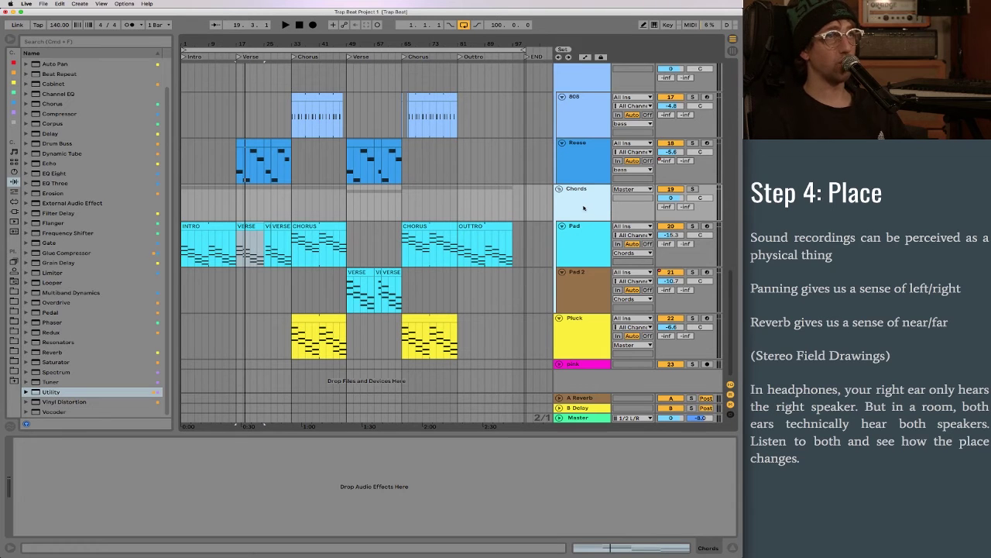
key("space")
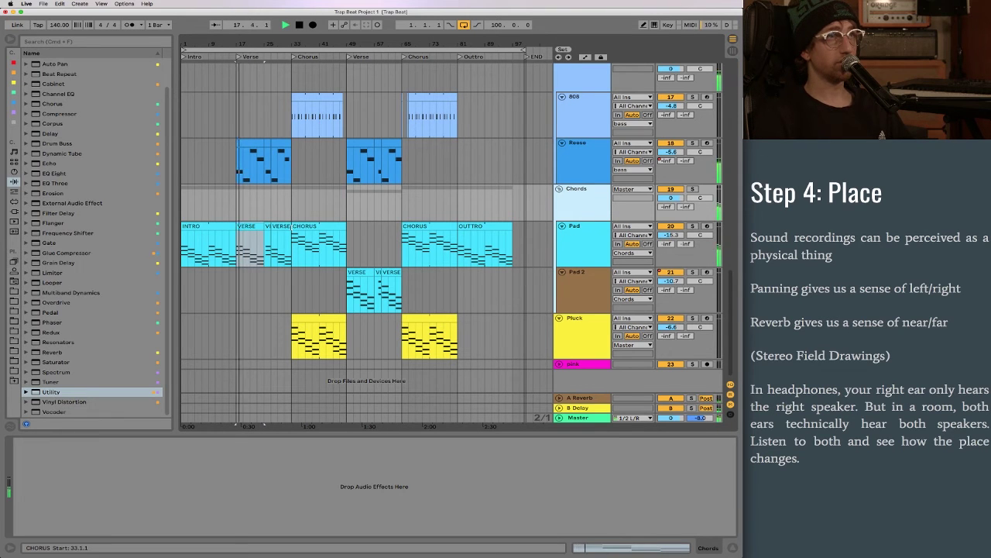
key("space")
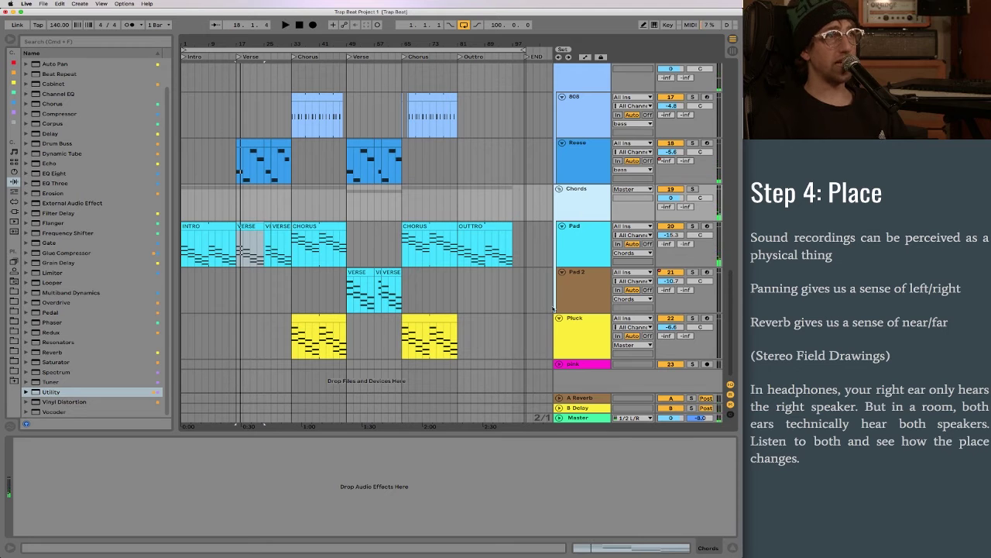
left_click(591, 258)
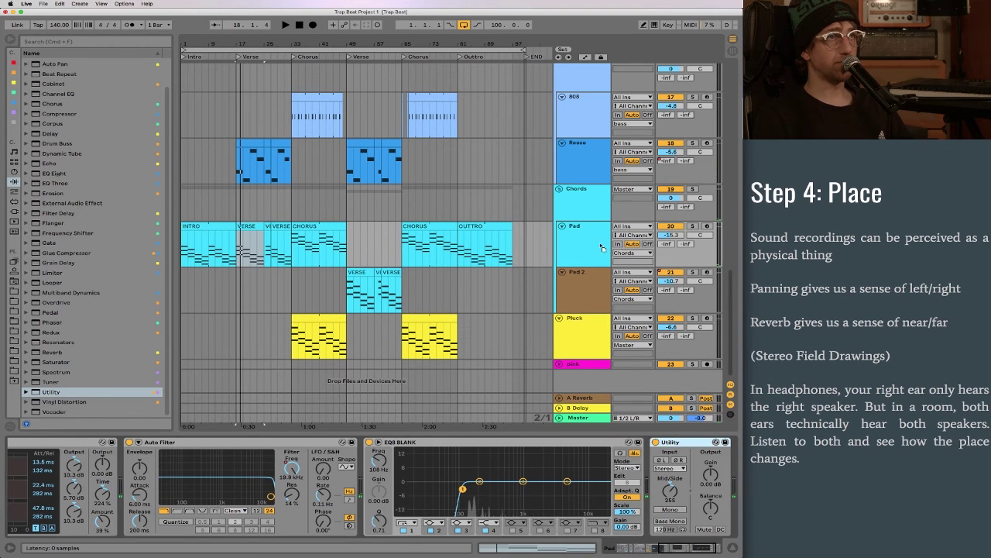
left_click(574, 202)
scroll(474, 341, "up", 10)
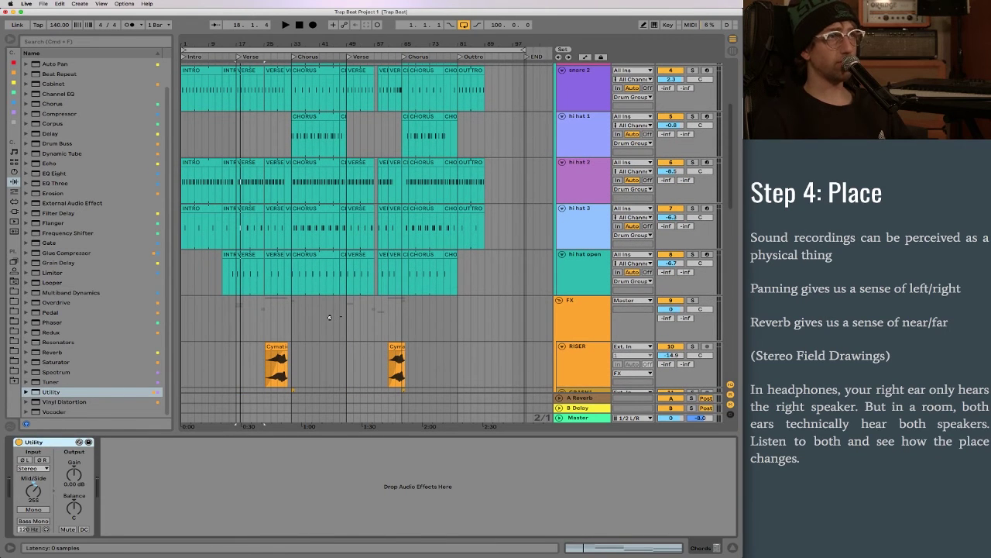
left_click(392, 311)
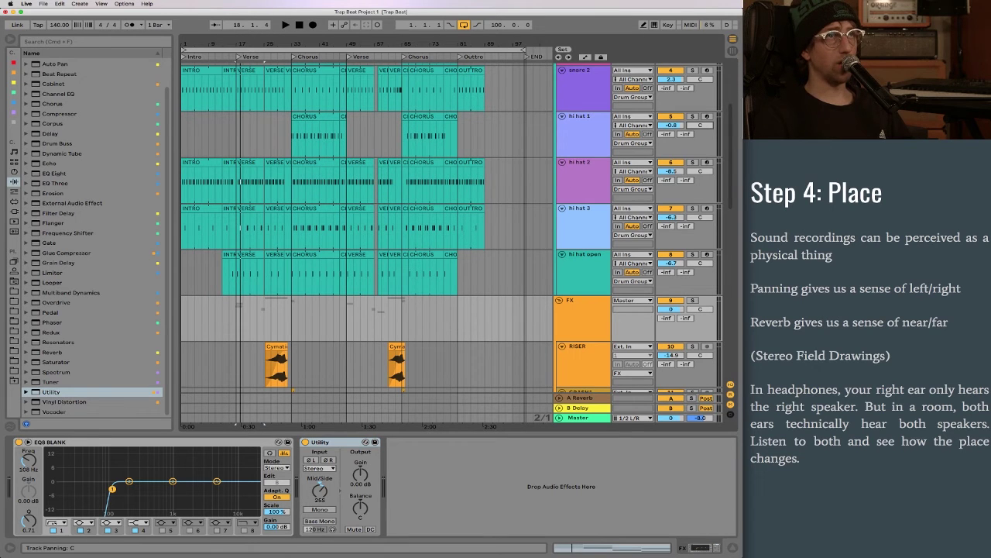
Step: Pan hi hat 1 to 7L, hi hat 2 to 7R, hi hat 3 to 11L and hi hat open to 9R
left_click_drag(699, 170, 700, 168)
left_click_drag(699, 217, 700, 225)
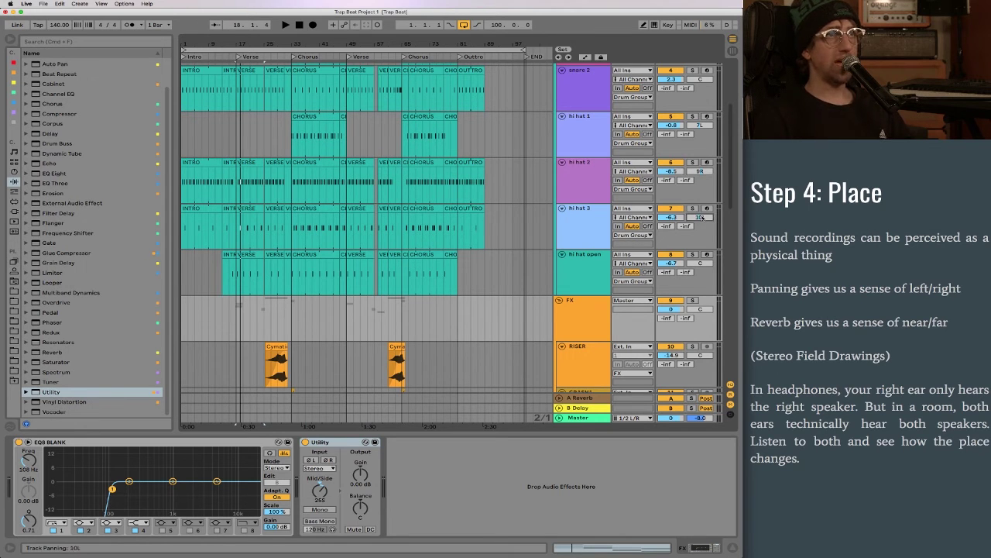
left_click_drag(699, 263, 700, 259)
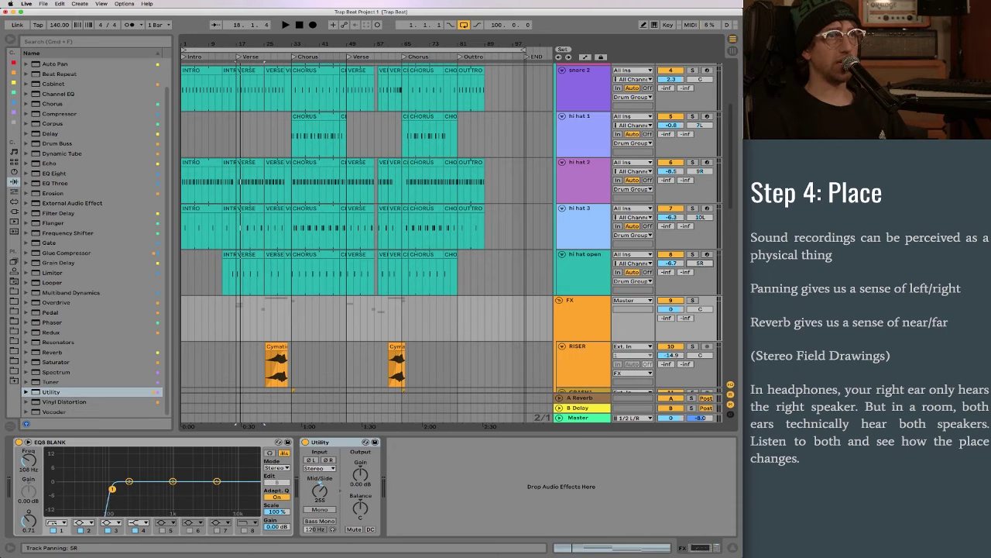
left_click_drag(700, 262, 699, 259)
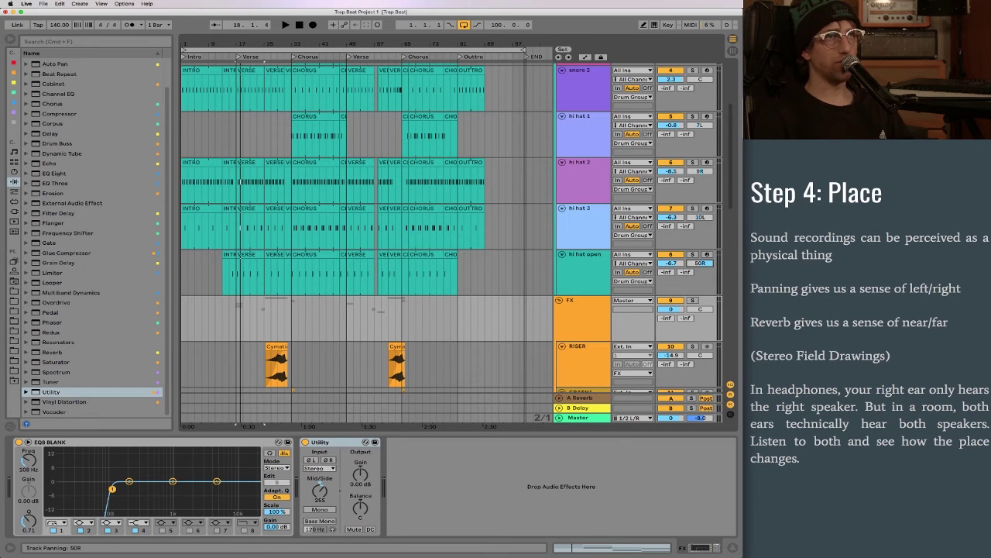
left_click_drag(700, 262, 699, 265)
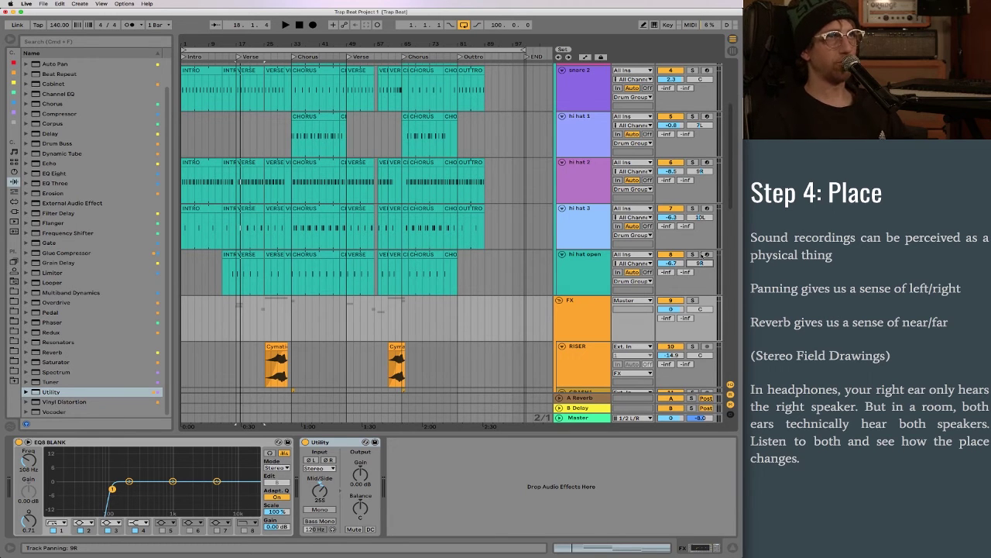
left_click_drag(699, 221, 700, 223)
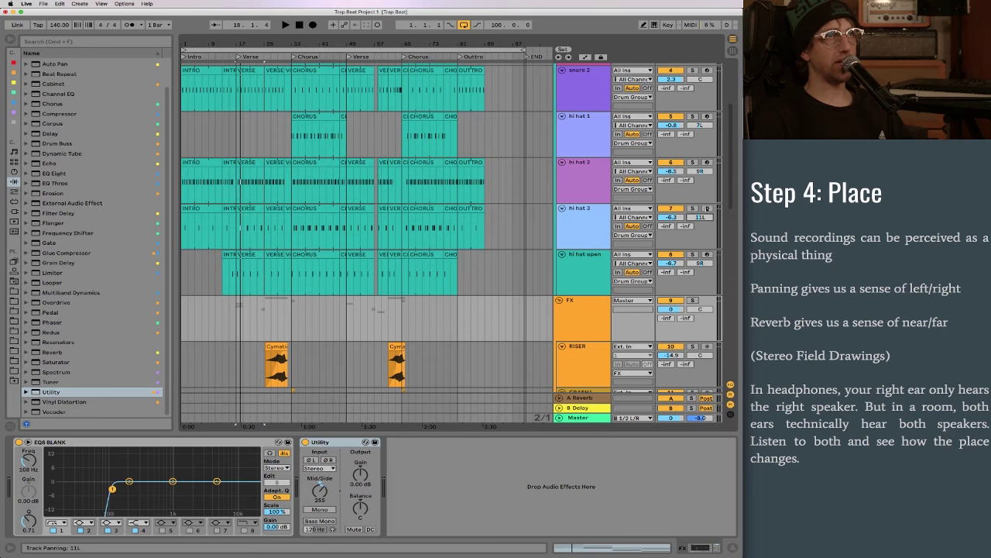
Step: Review the drum track panning and the device chains of the FX, bass and Chords groups and the Pluck track
scroll(526, 171, "up", 2)
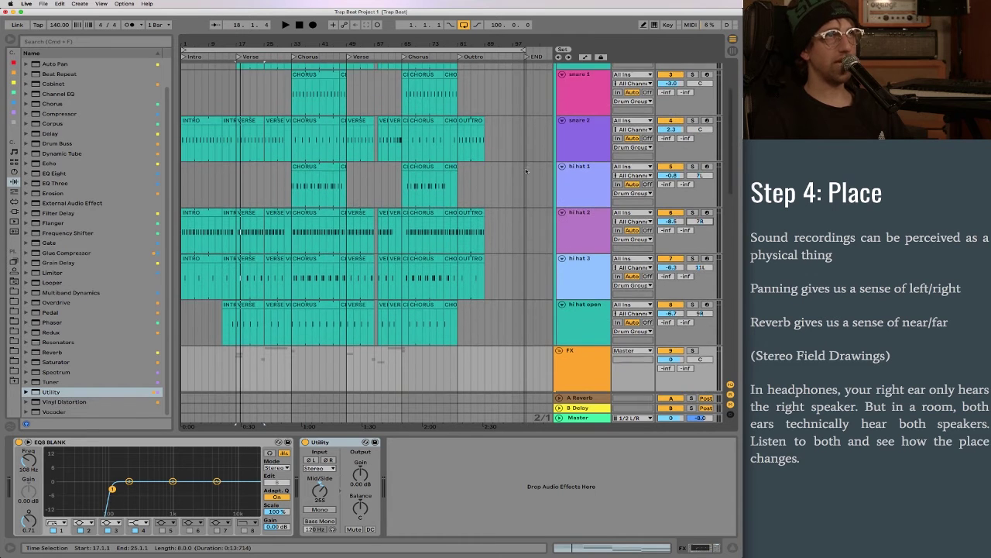
scroll(526, 171, "up", 3)
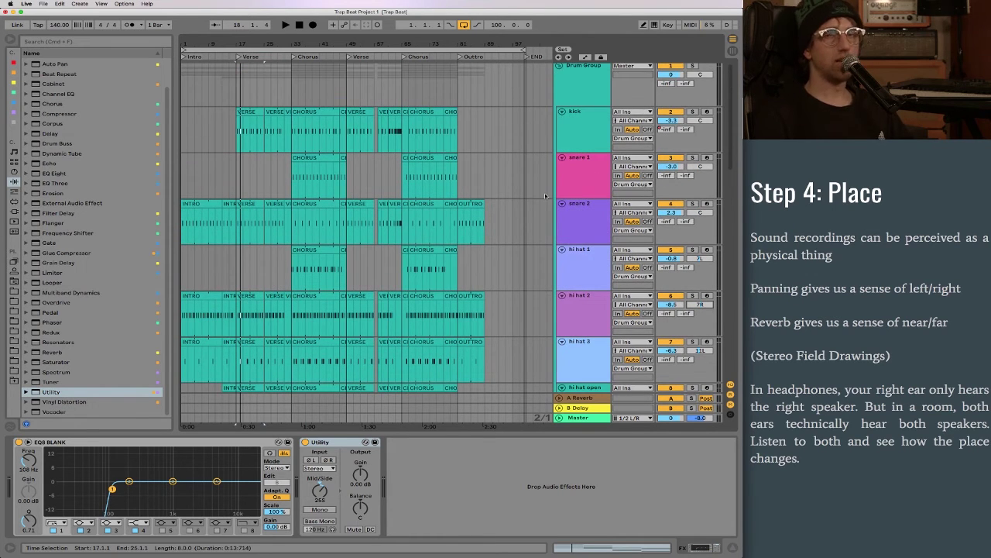
scroll(544, 193, "down", 10)
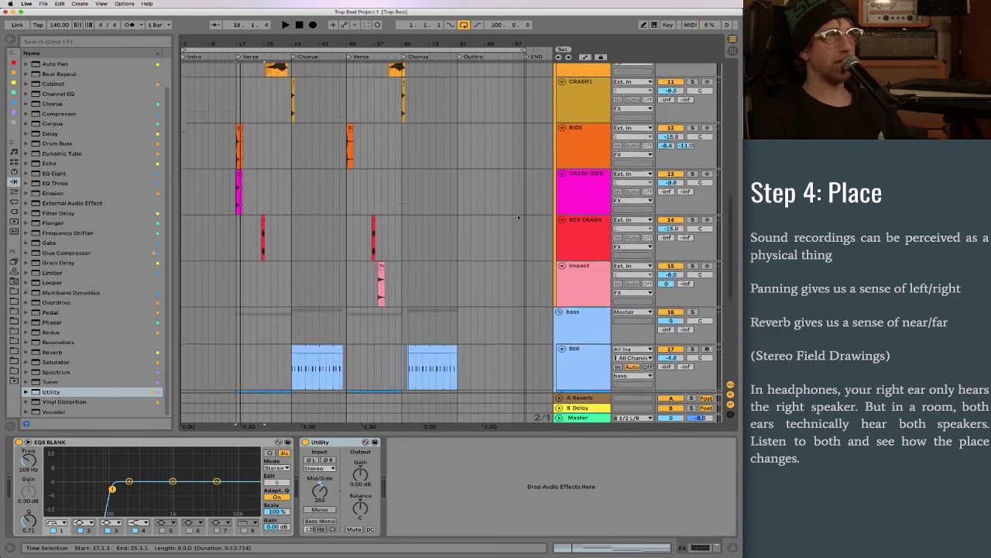
scroll(510, 216, "up", 3)
left_click(590, 134)
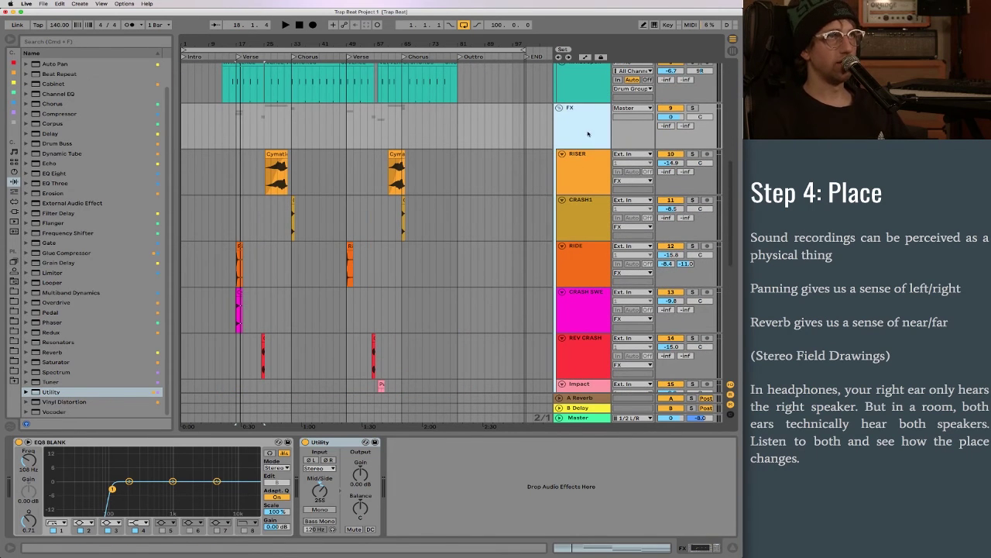
left_click(320, 442)
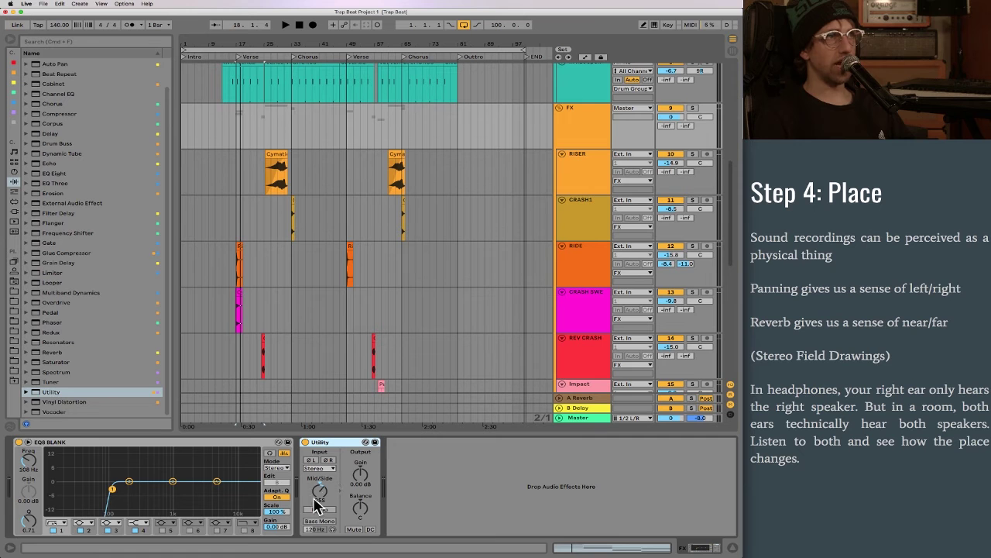
scroll(416, 278, "down", 10)
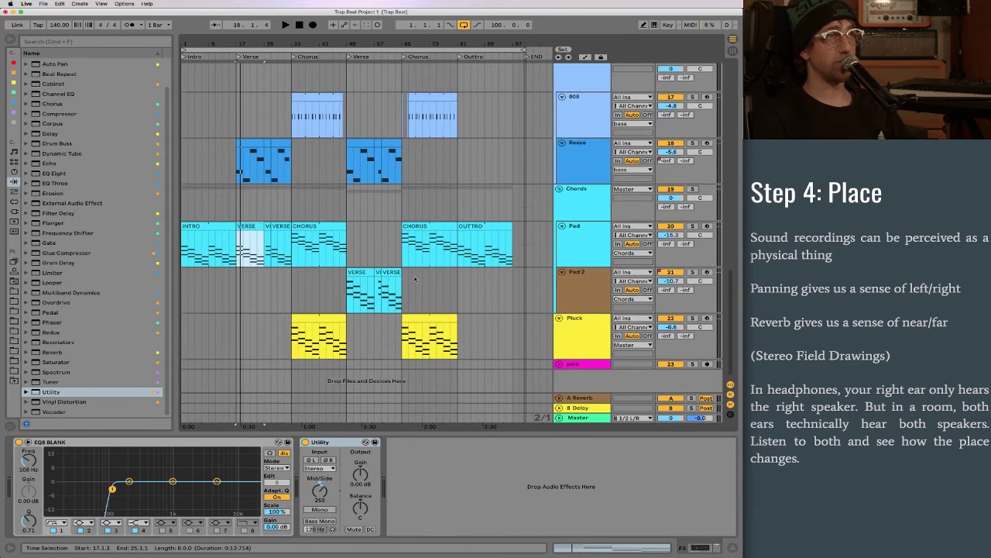
left_click(594, 83)
scroll(577, 288, "up", 3)
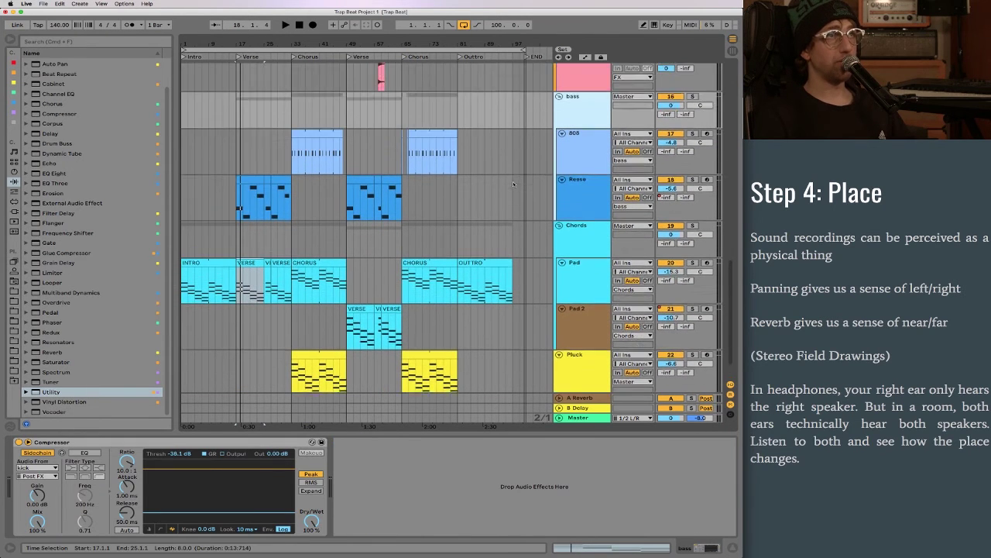
left_click(586, 266)
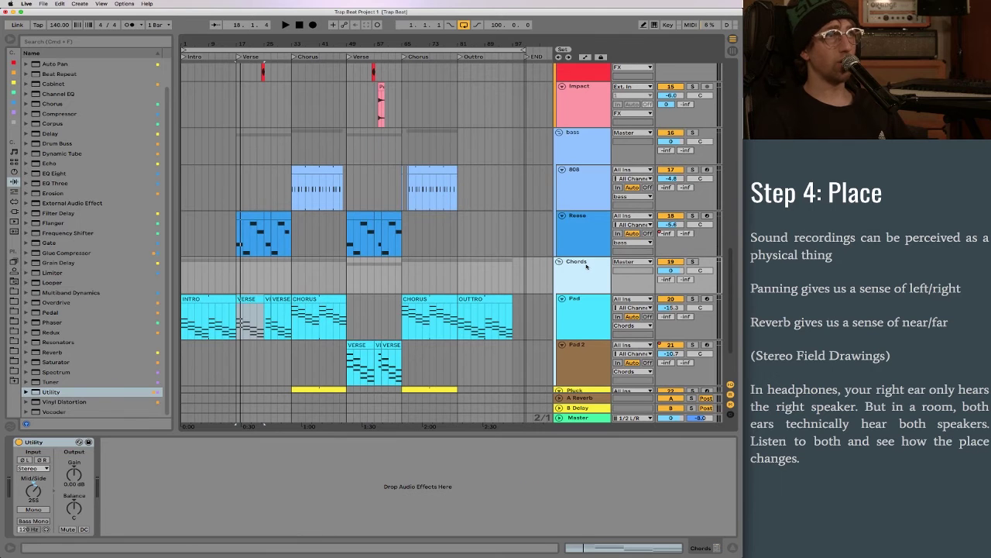
scroll(588, 321, "down", 3)
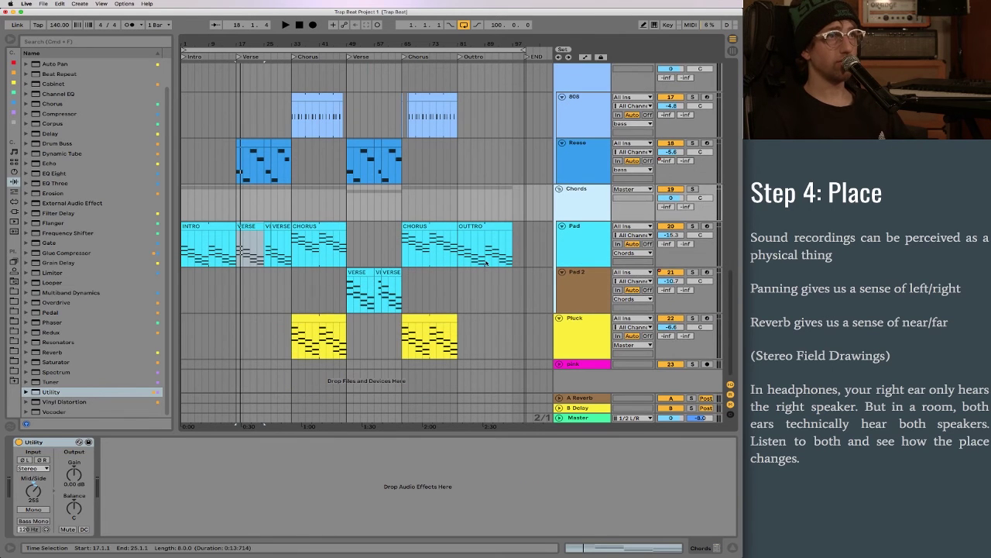
left_click(588, 320)
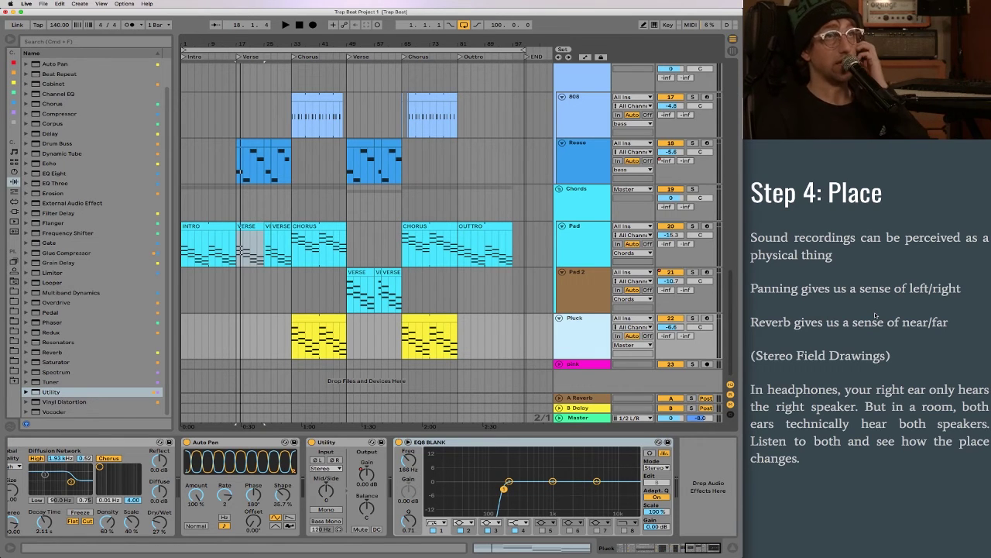
key("super+Tab")
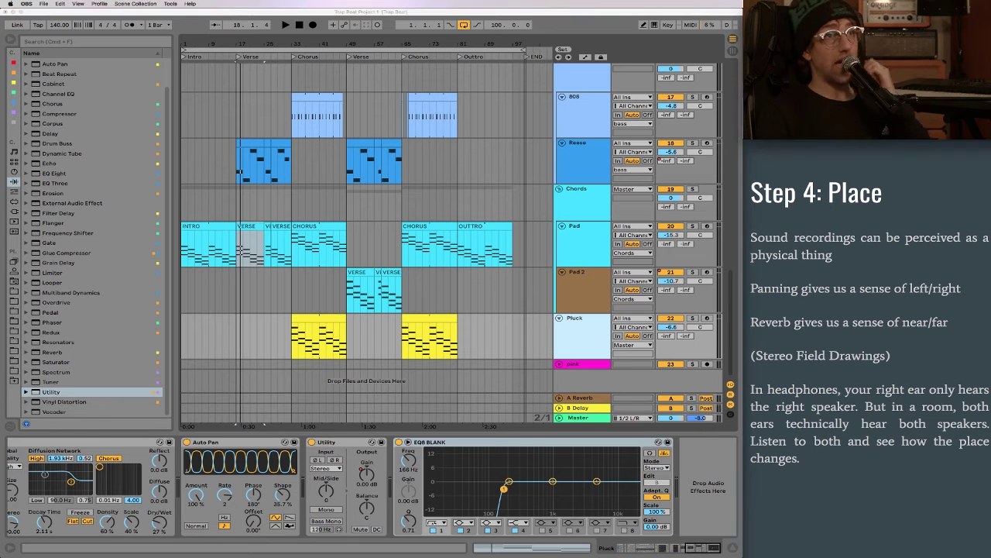
left_click(577, 28)
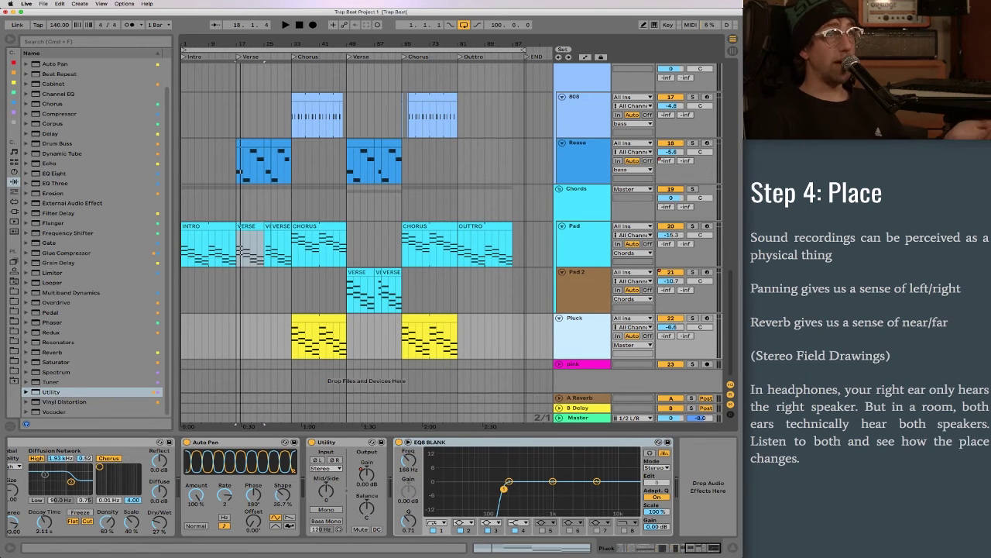
left_click(292, 342)
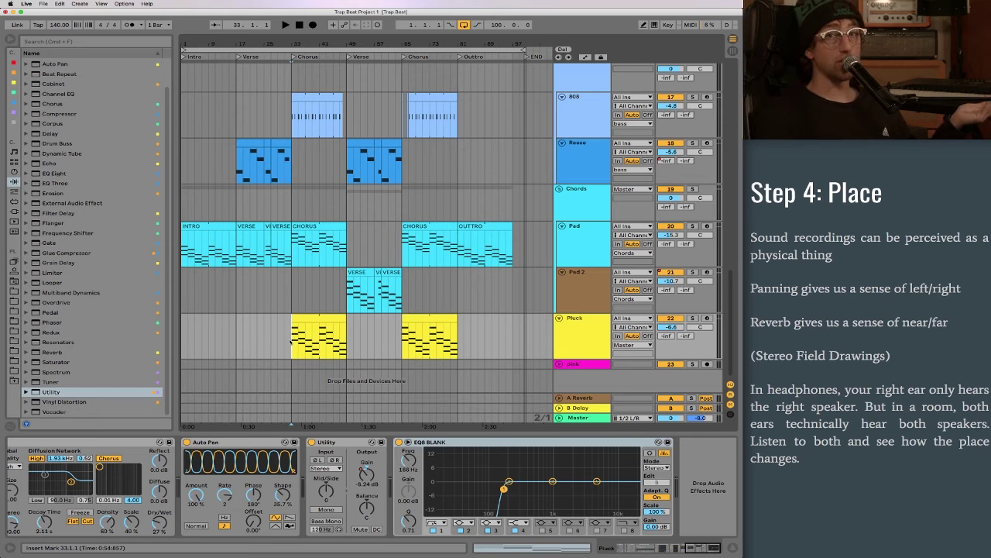
left_click(862, 268)
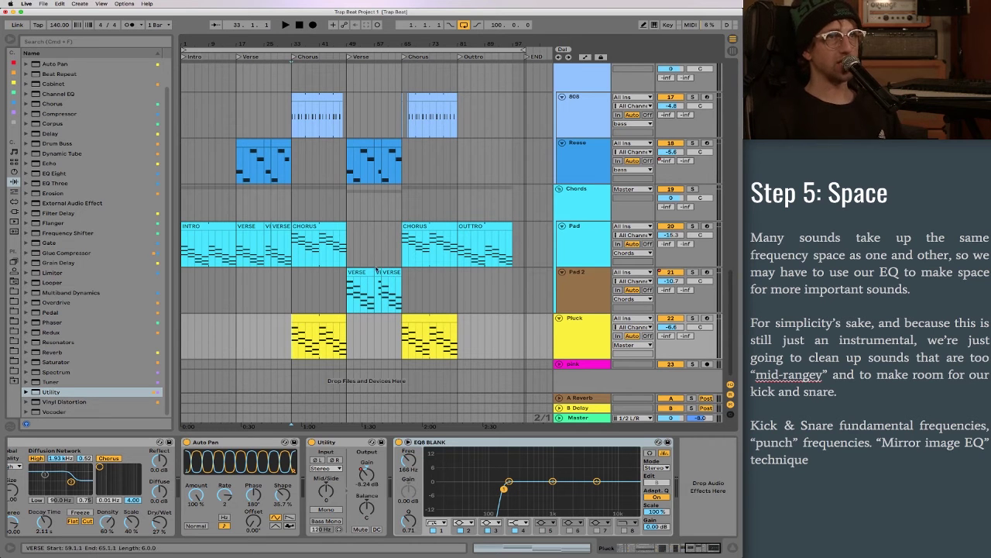
Step: Bring up the kick track's device chain
scroll(462, 281, "up", 10)
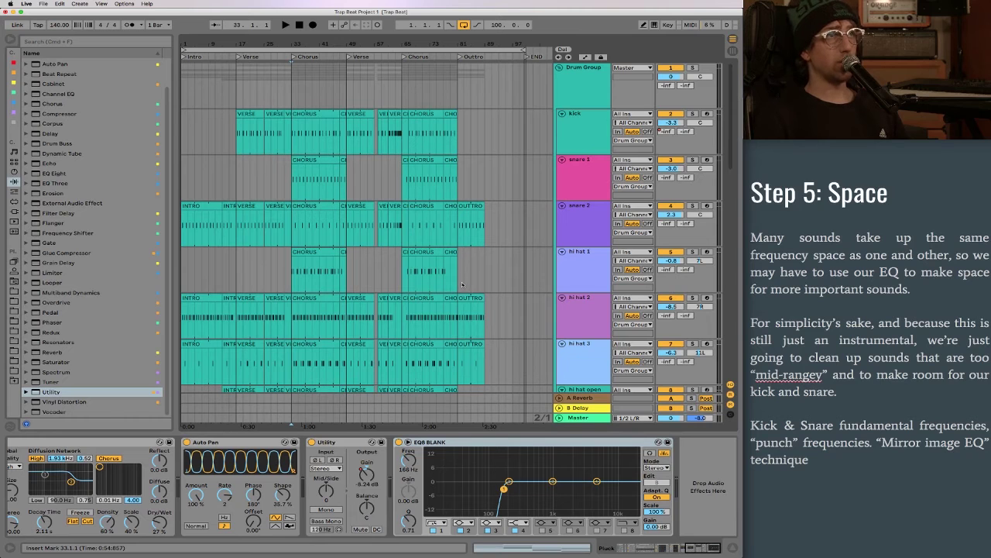
left_click(574, 139)
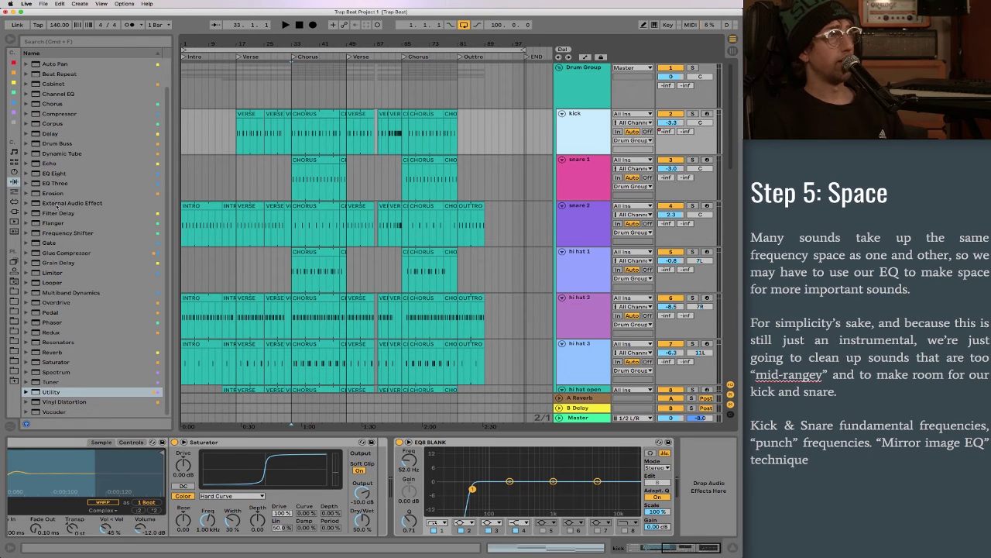
double_click(35, 173)
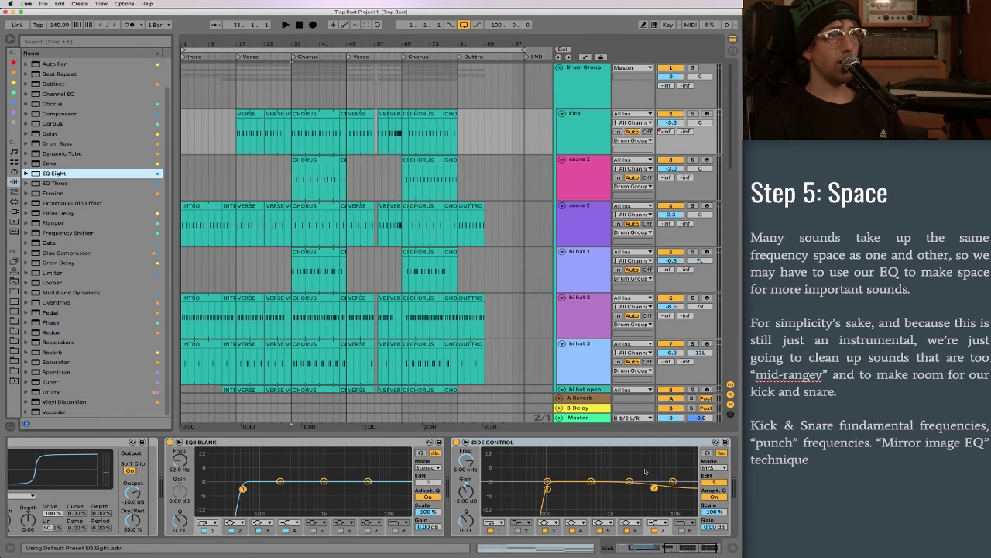
left_click(535, 443)
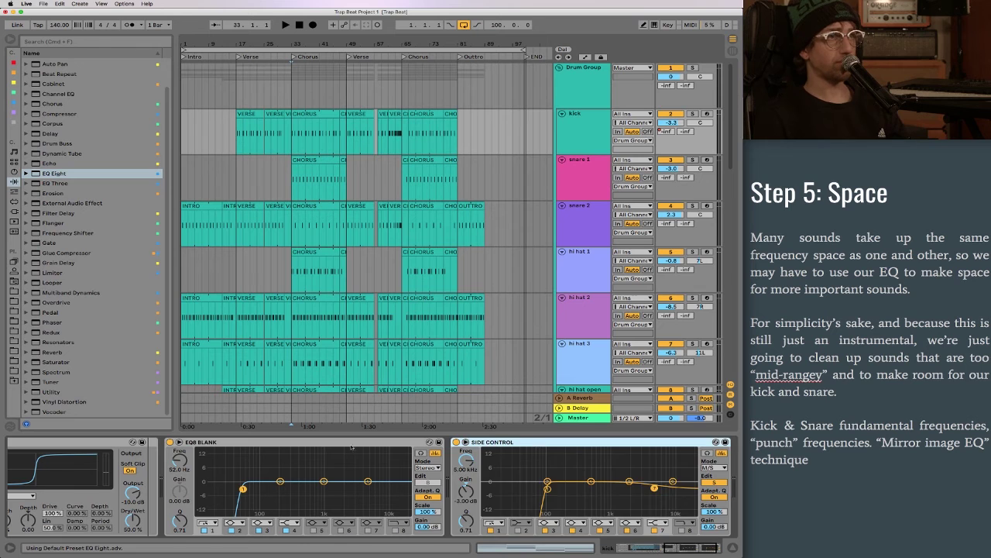
key("Delete")
Step: Duplicate the EQ8 BLANK device on the kick track and turn off filter band 1 in the copy
key("ctrl+d")
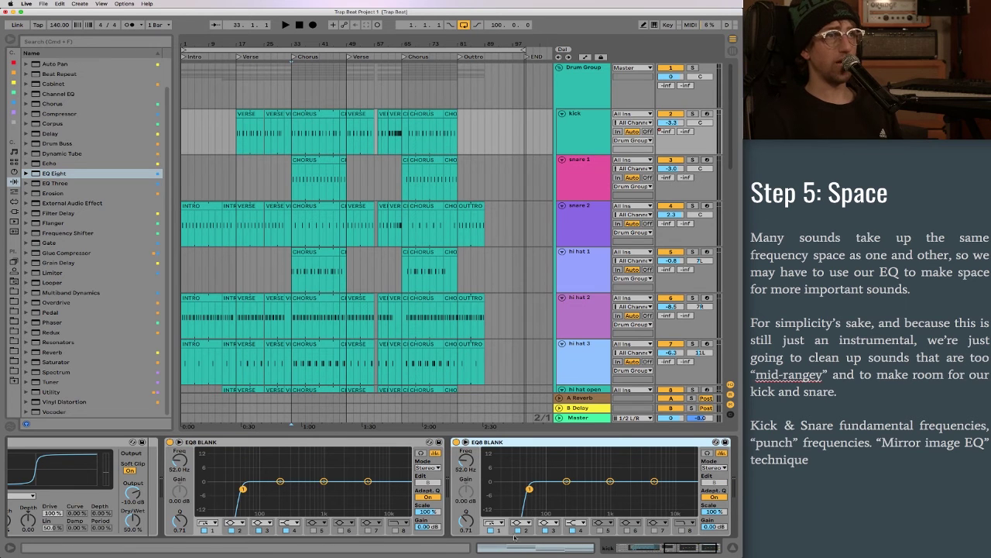
left_click(491, 530)
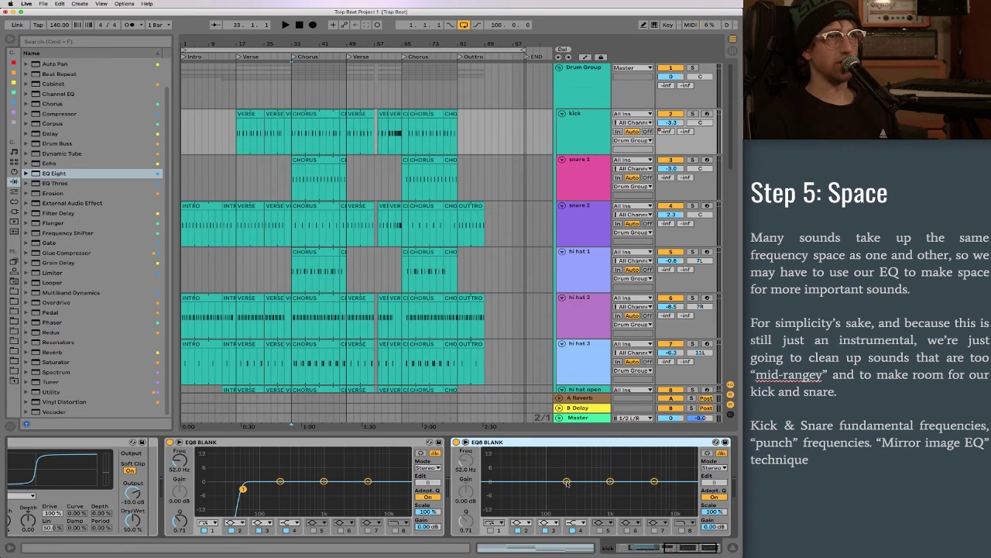
Step: Solo the kick track and play its first chorus section to examine its frequency spectrum
left_click(319, 114)
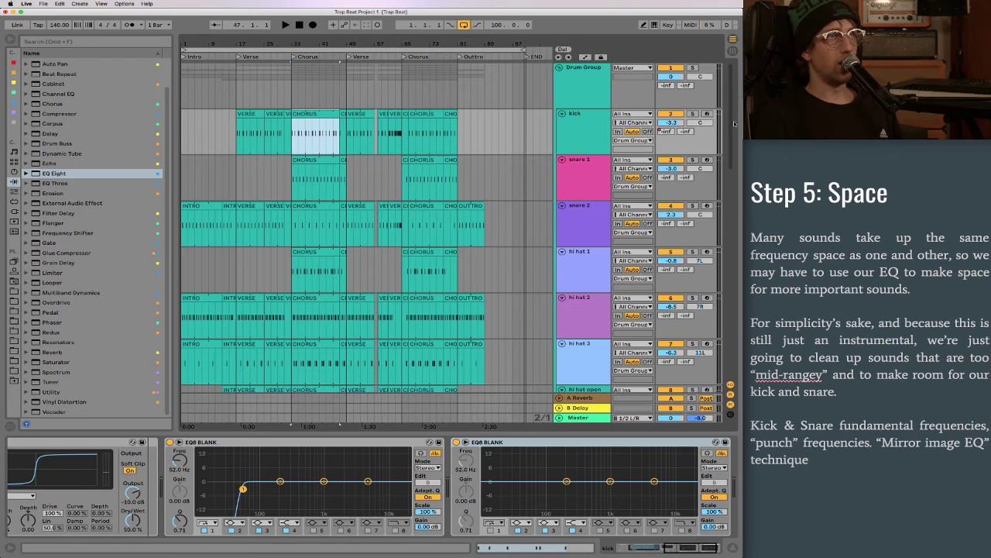
left_click(692, 113)
left_click(314, 114)
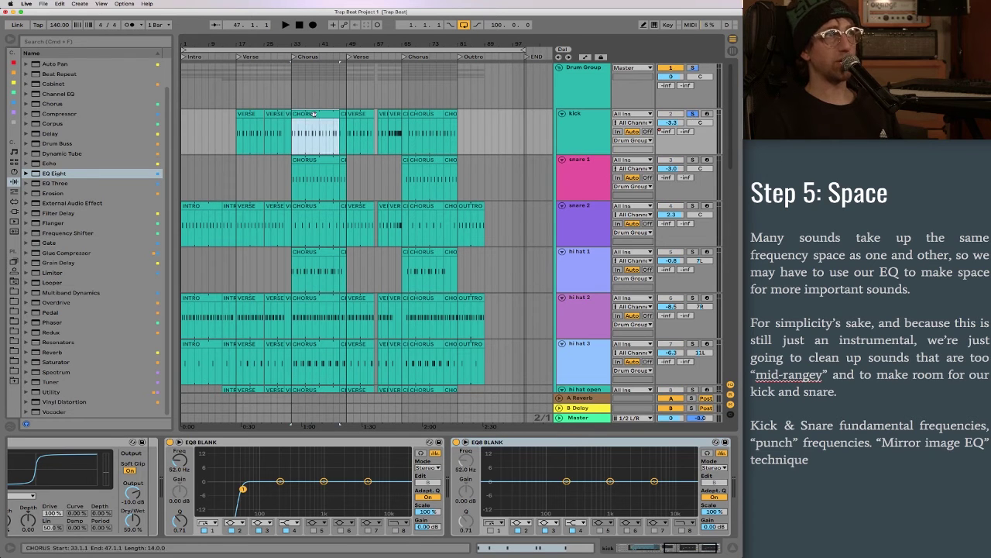
key("space")
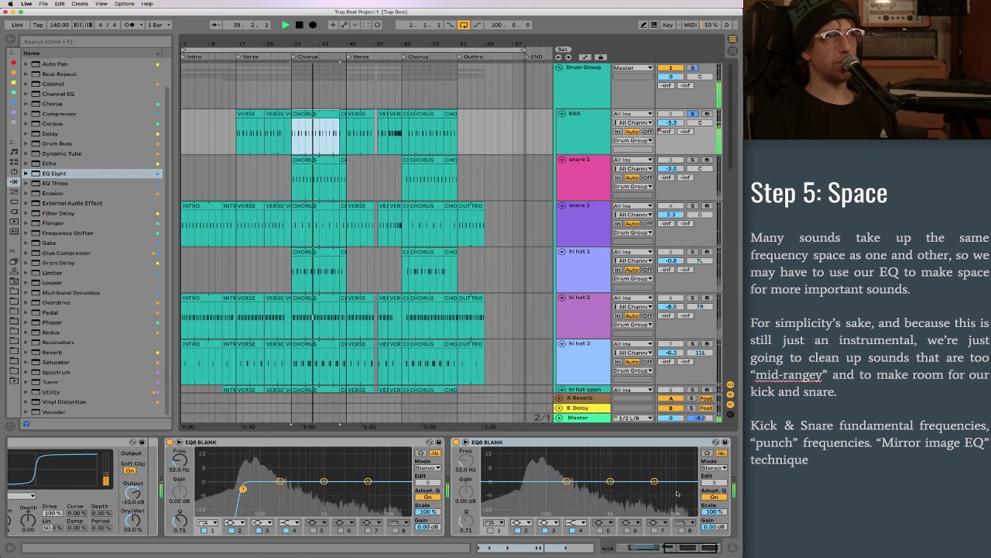
key("space")
Step: Boost filter band 2 of the kick's second EQ by about 9.79 dB at 86.1 Hz with a Q of 1.72
left_click_drag(566, 481, 541, 461)
key("space")
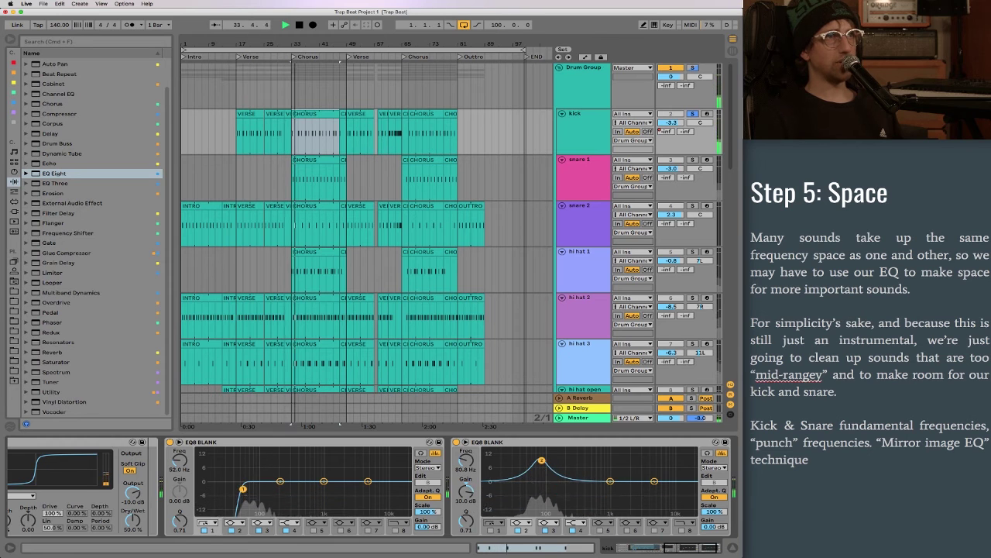
left_click_drag(542, 461, 544, 462)
key("space")
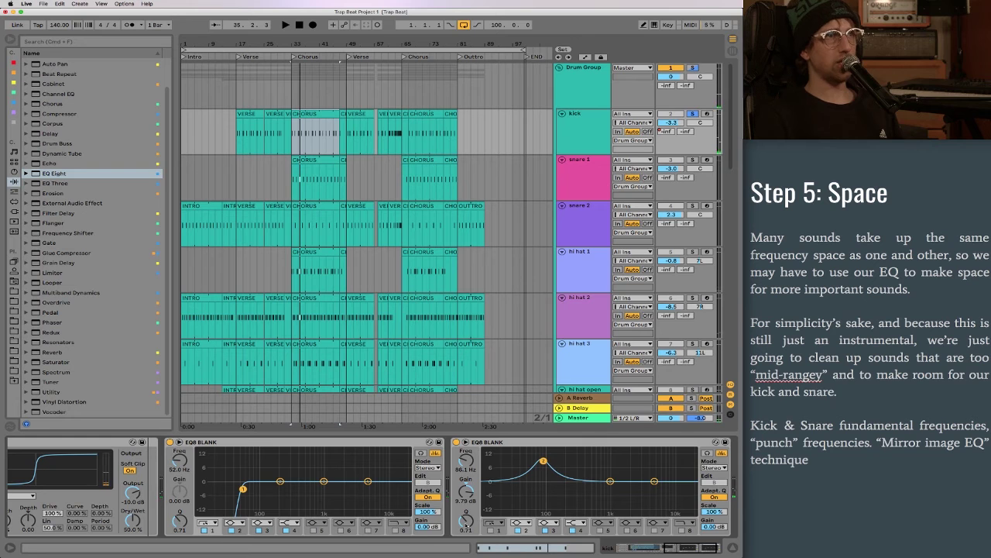
left_click_drag(466, 519, 467, 512)
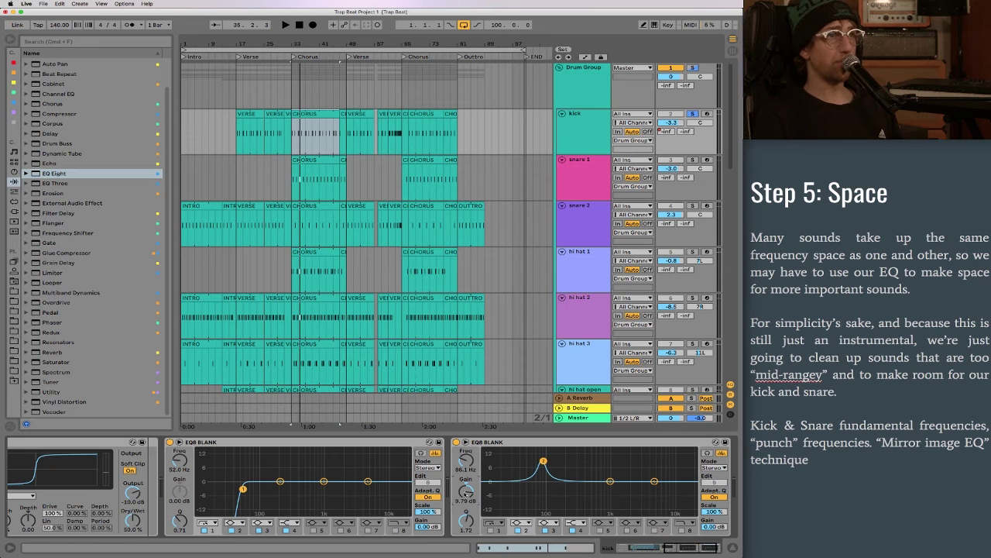
Step: Reduce band 2's boost to 8 dB, check it in playback, and invert the gain to -8 dB
left_click_drag(465, 494, 464, 497)
key("space")
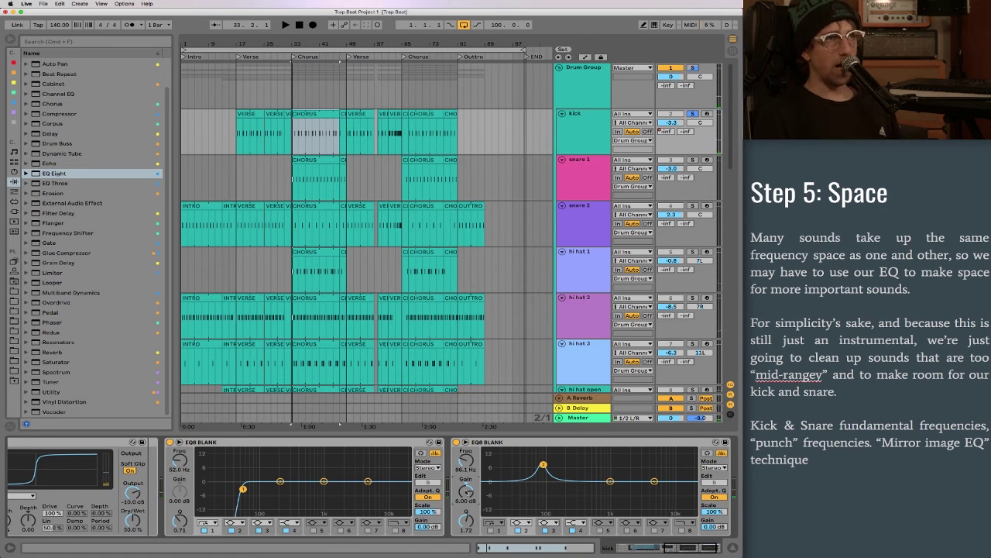
type("-8")
key("Return")
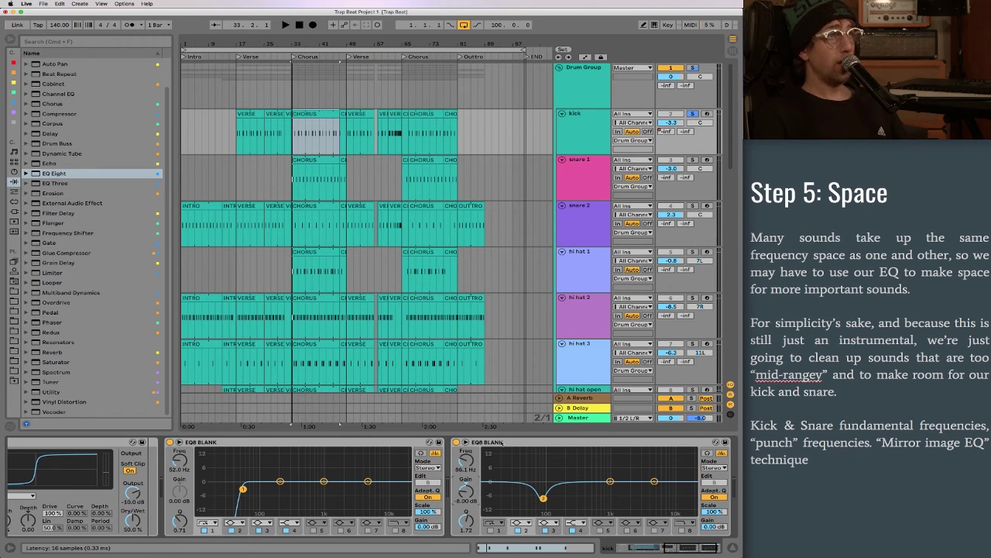
Step: Transfer the EQ with the 86.1 Hz dip from the kick to the end of snare 1's device chain
left_click(502, 443)
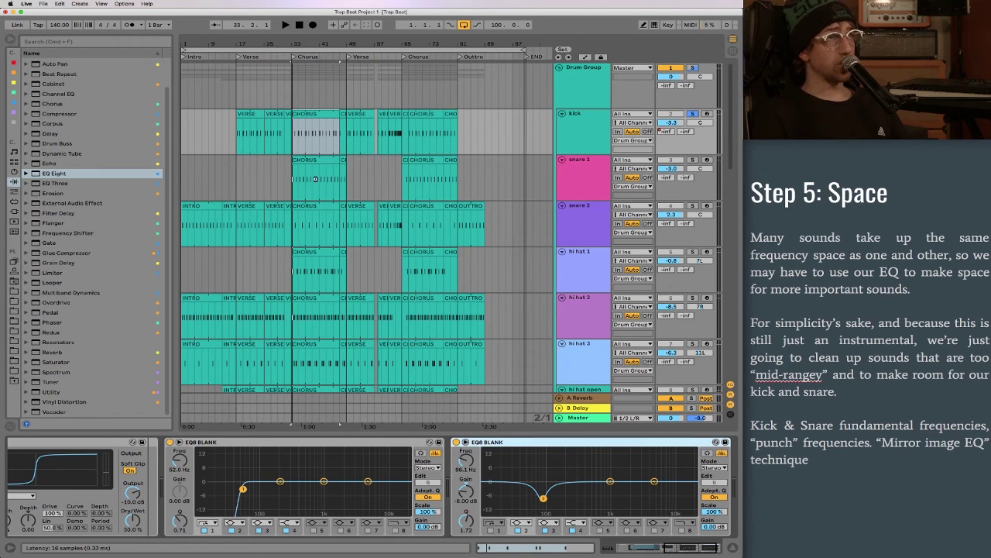
left_click(315, 179)
scroll(566, 481, "right", 5)
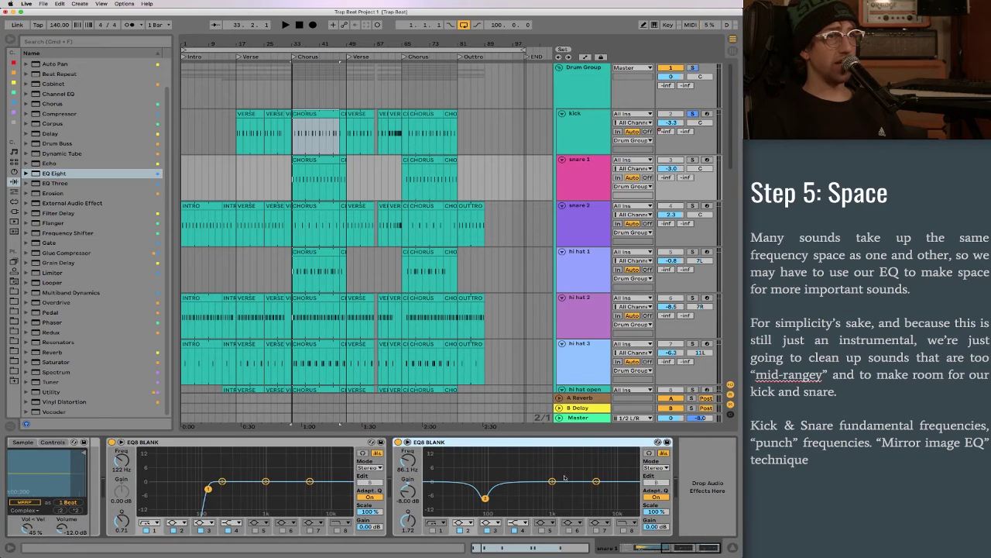
Step: Play the chorus with snare 1 soloed and boost band 3 of its second EQ by 4.59 dB at 310 Hz with Q 3.92
left_click(498, 531)
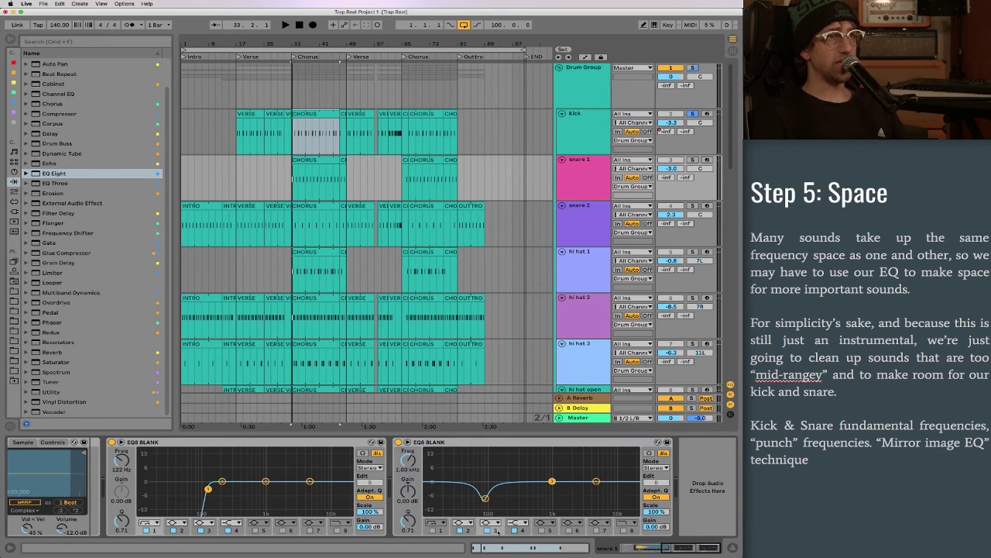
key("space")
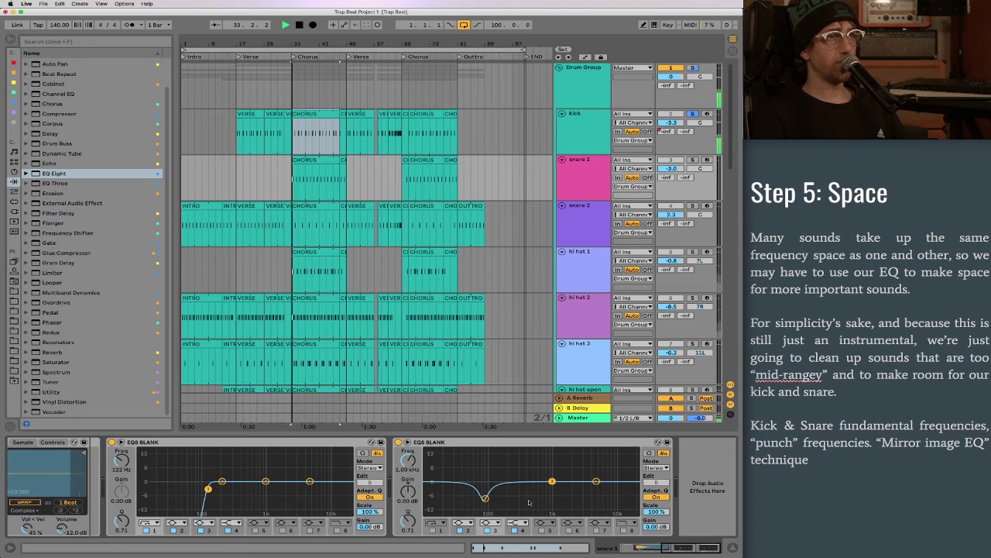
left_click(693, 160)
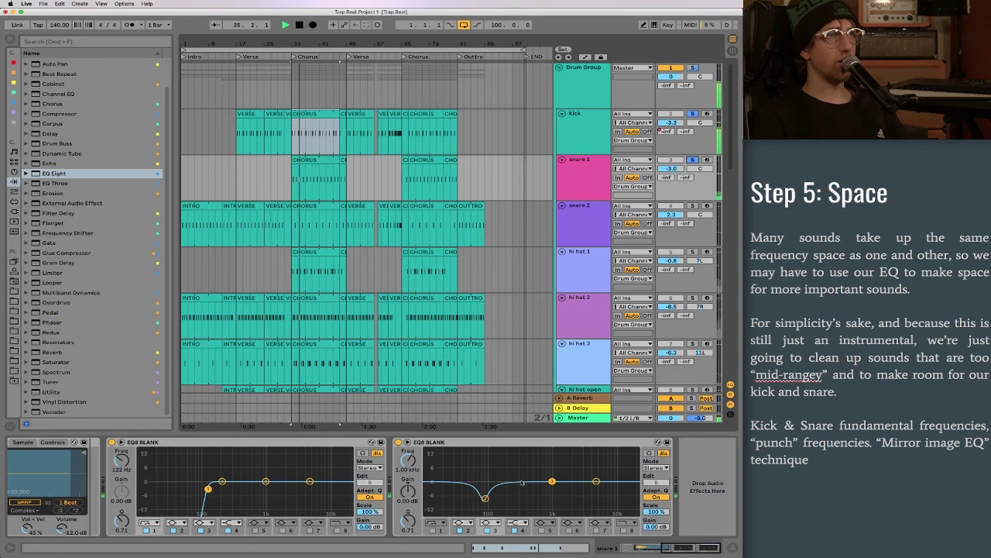
left_click_drag(552, 481, 519, 475)
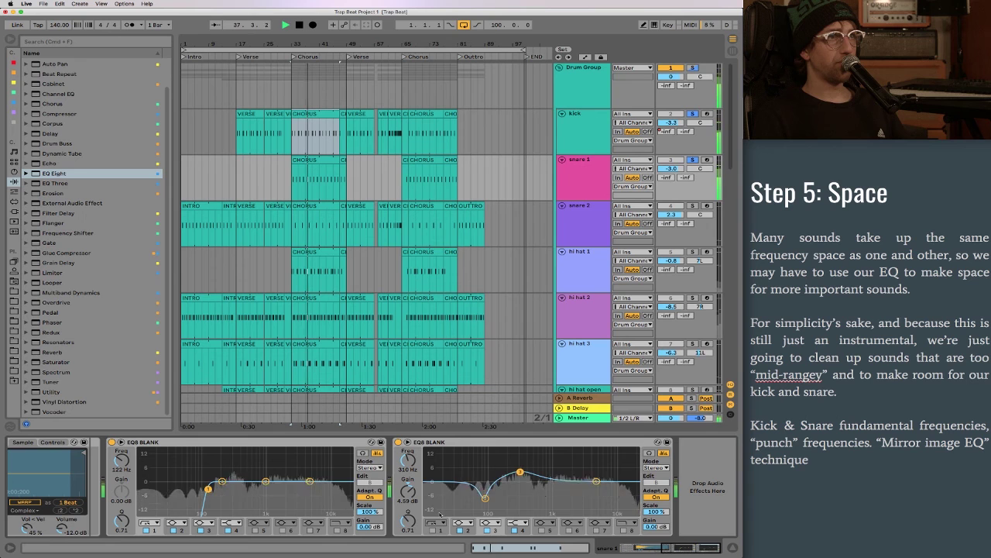
left_click_drag(519, 474, 520, 465)
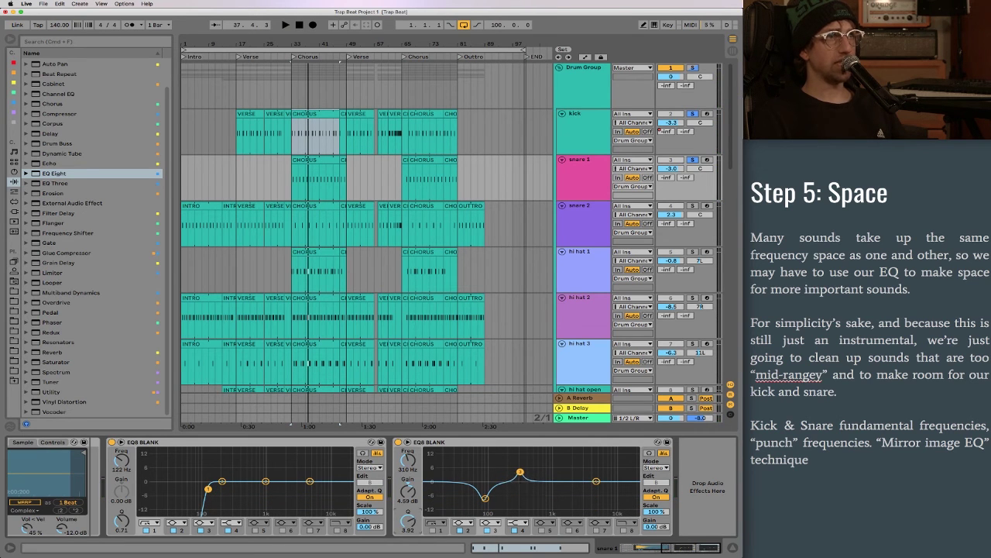
Step: Invert band 3 of snare 1's second EQ to a gain of -4.50 dB and resume playback
left_click(412, 491)
key("Return")
key("space")
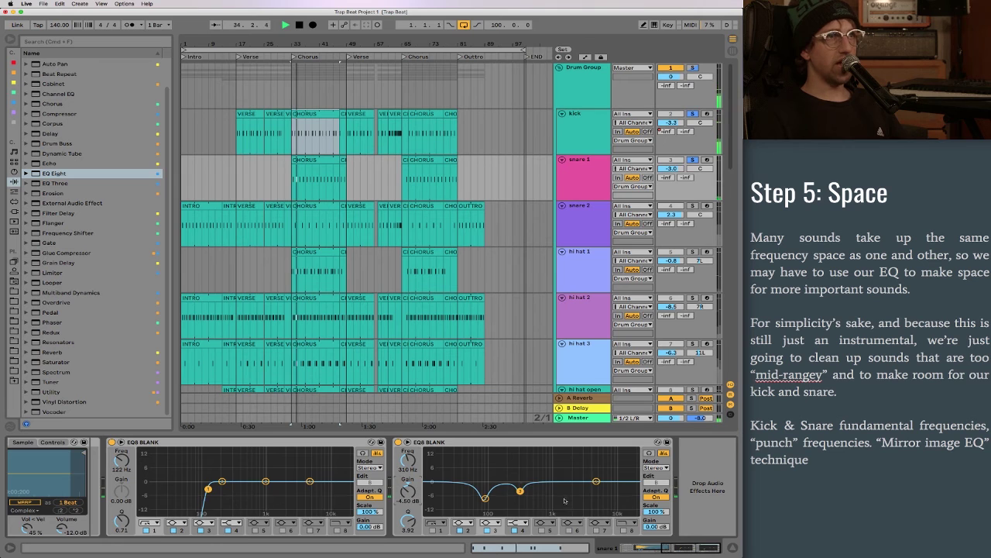
Step: Enable band 5 in snare 1's second EQ, set it to 1.38 kHz, -3.10 dB and Q 4.08, and play the result
left_click(543, 531)
left_click_drag(488, 481, 561, 480)
key("space")
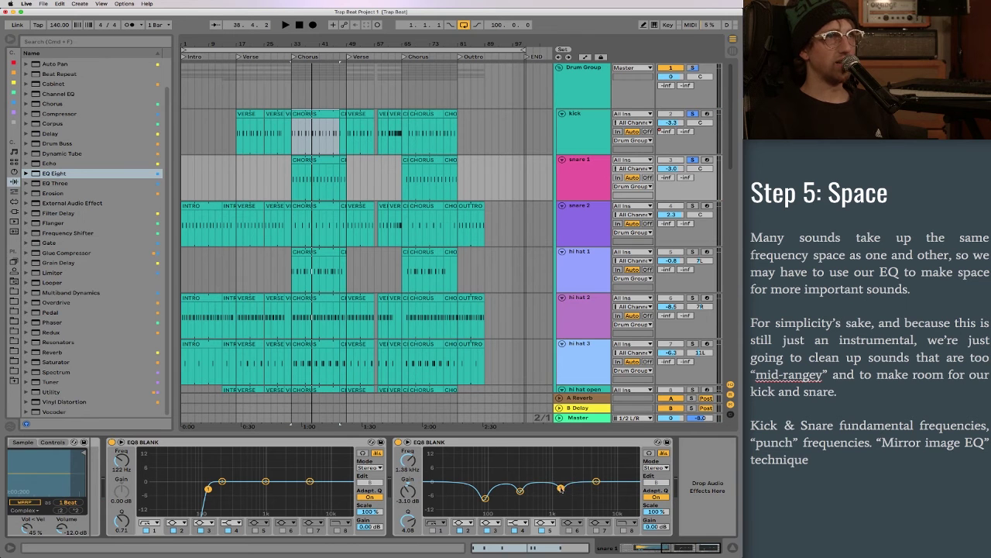
key("space")
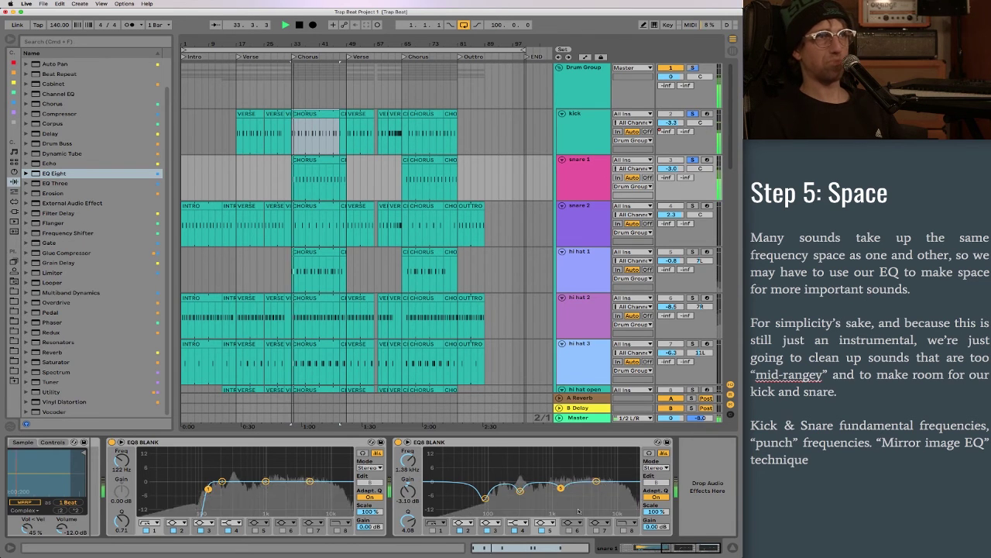
key("space")
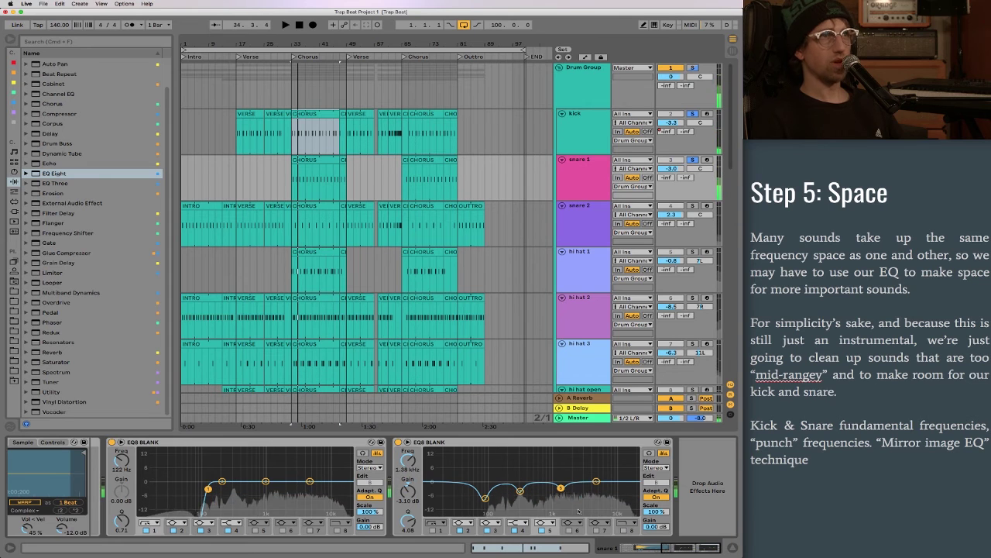
Step: Cut the three-dip EQ from snare 1 and paste it on hi hat 1 ahead of the existing EQ
right_click(496, 445)
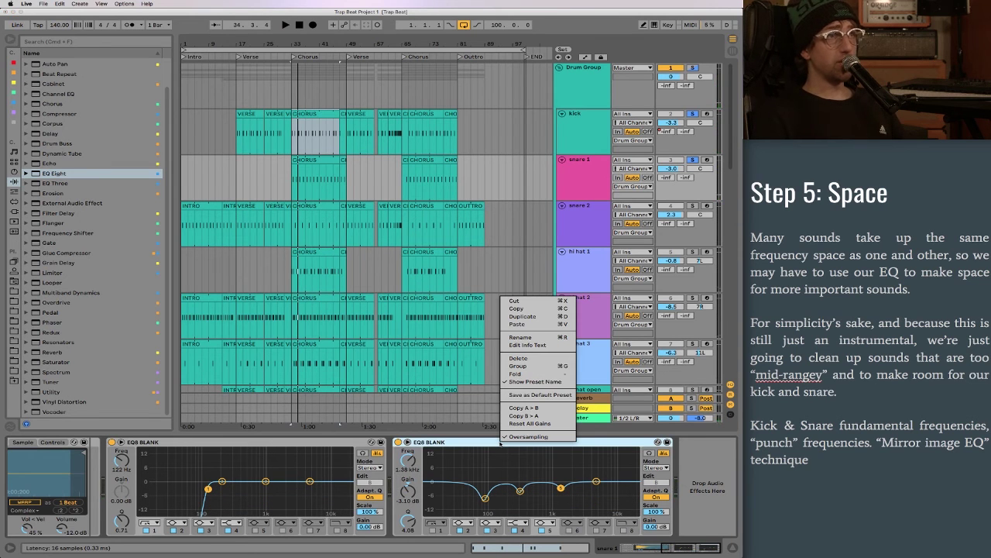
left_click(514, 300)
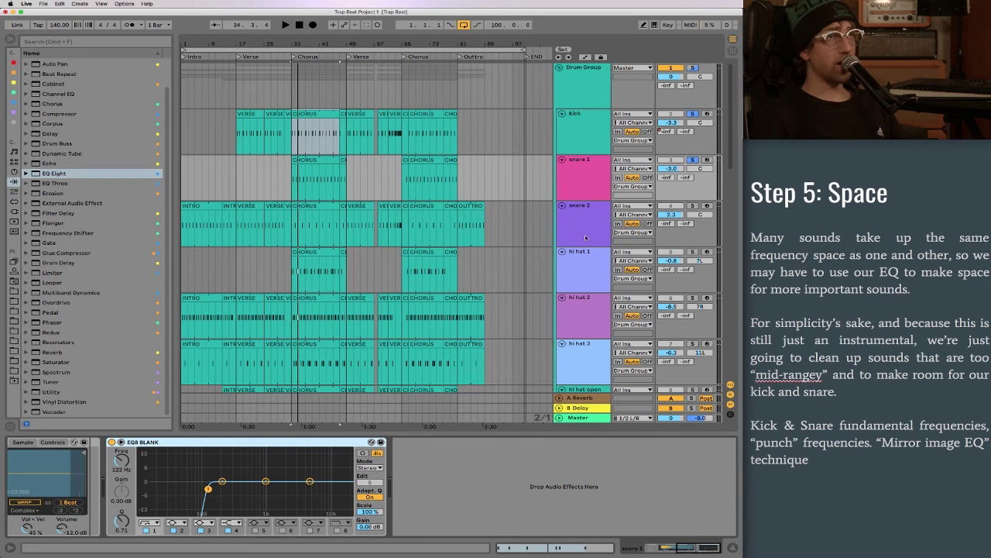
left_click(582, 262)
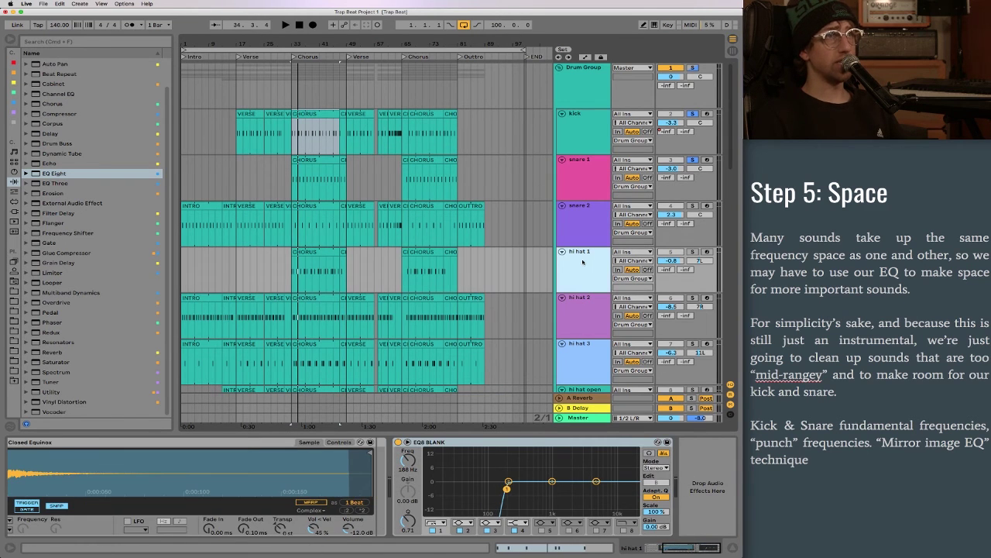
left_click(451, 442)
key("super+v")
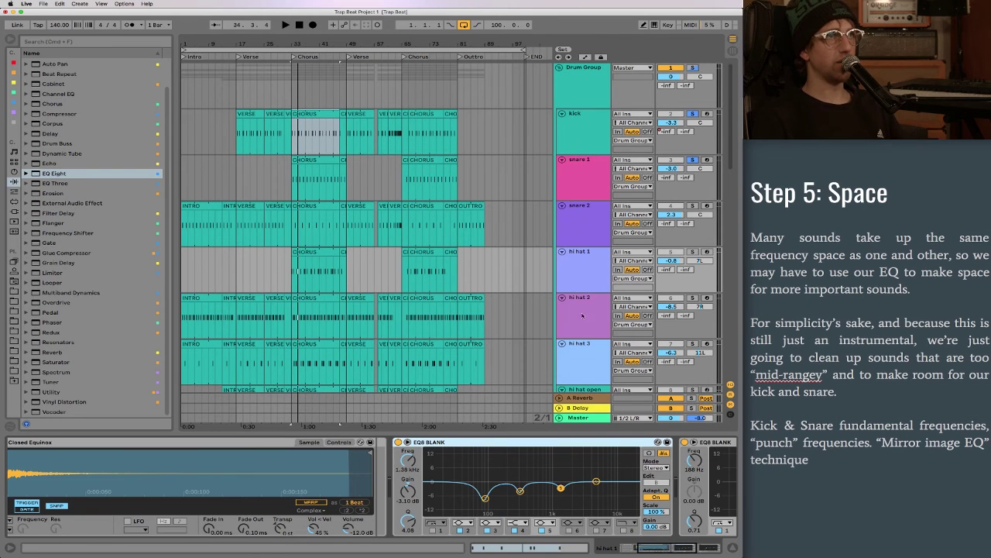
Step: Paste the three-dip EQ onto the hi hat 2, hi hat 3 and hi hat open tracks
left_click(583, 314)
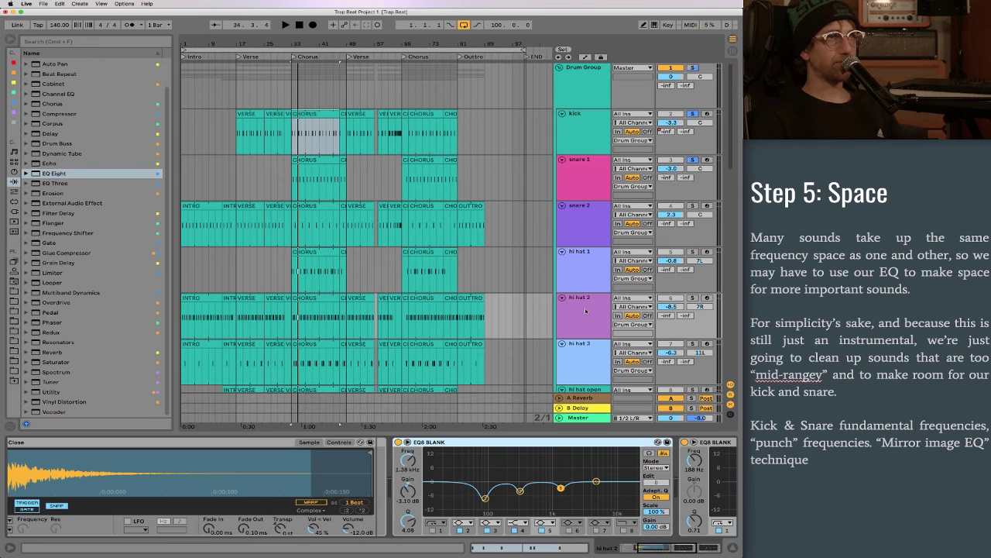
left_click(589, 354)
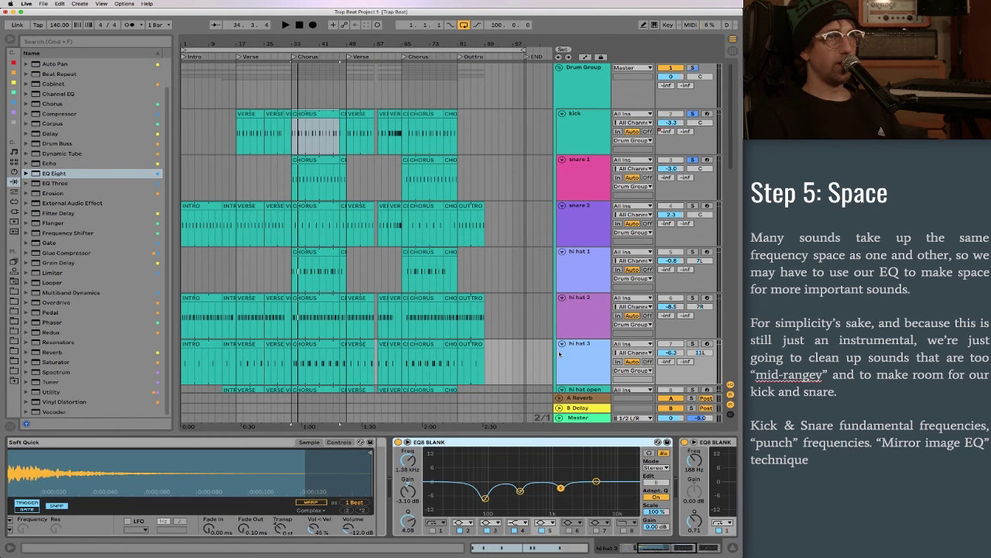
scroll(581, 347, "down", 1)
left_click(582, 348)
scroll(545, 301, "down", 2)
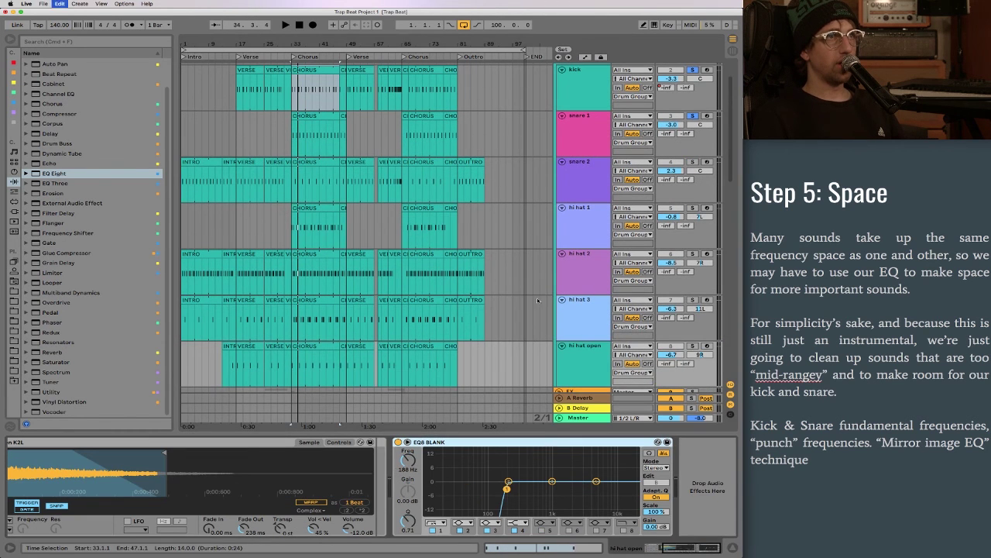
Step: Paste the three-dip EQ onto the FX group ahead of its existing EQ
scroll(546, 301, "down", 1)
left_click(545, 292)
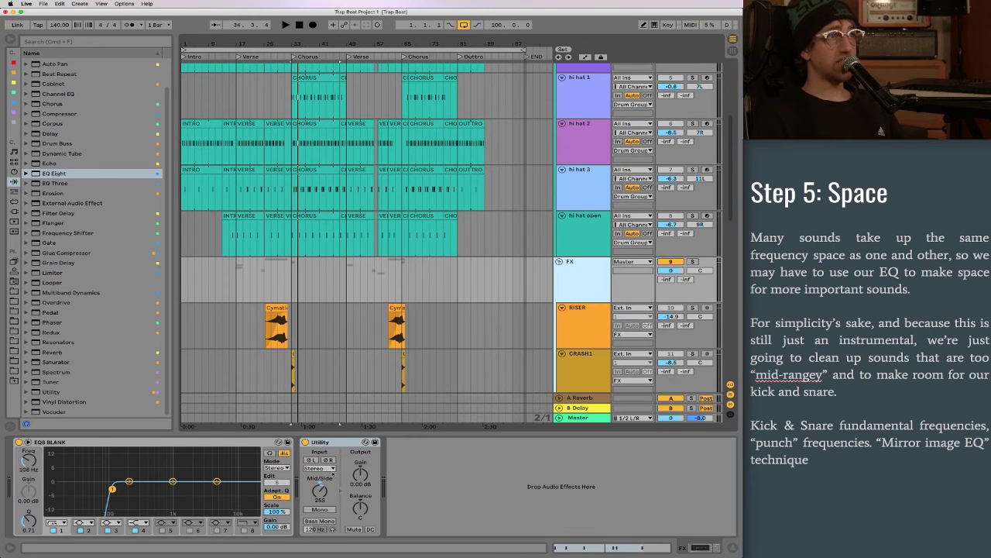
left_click(254, 389)
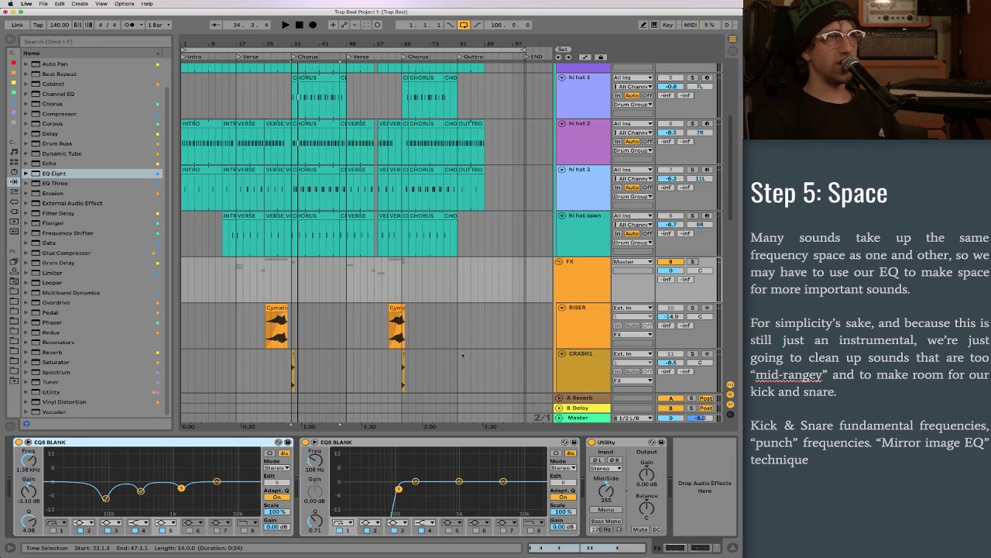
Step: Paste the three-dip EQ onto the bass group ahead of its compressor and turn off filter band 2 at 86.1 Hz
scroll(463, 356, "down", 10)
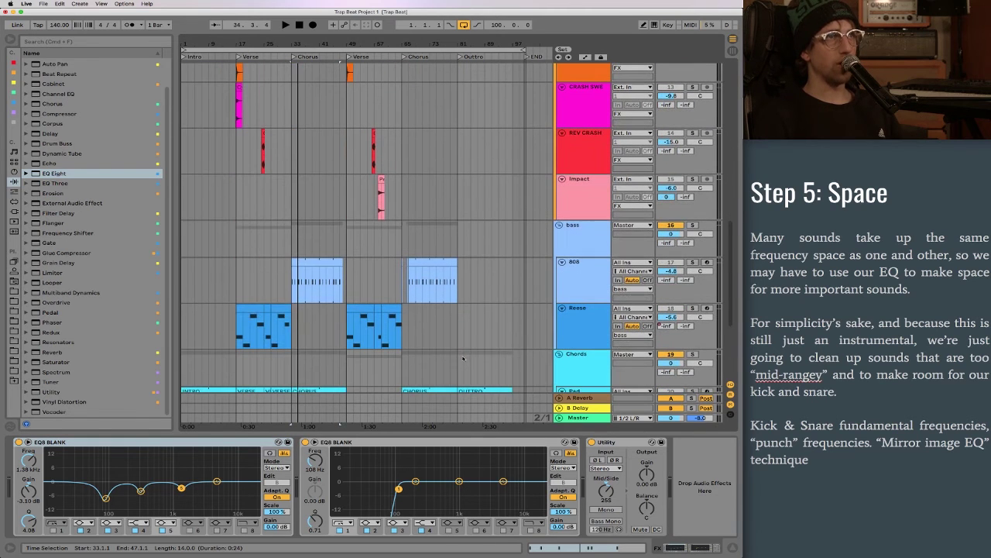
left_click(573, 243)
left_click(156, 442)
key("super+v")
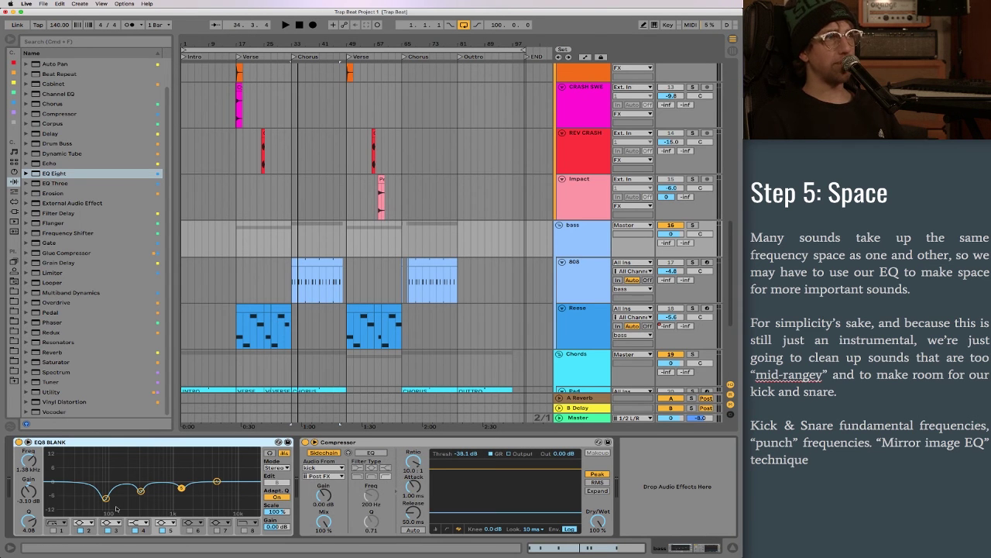
left_click(106, 497)
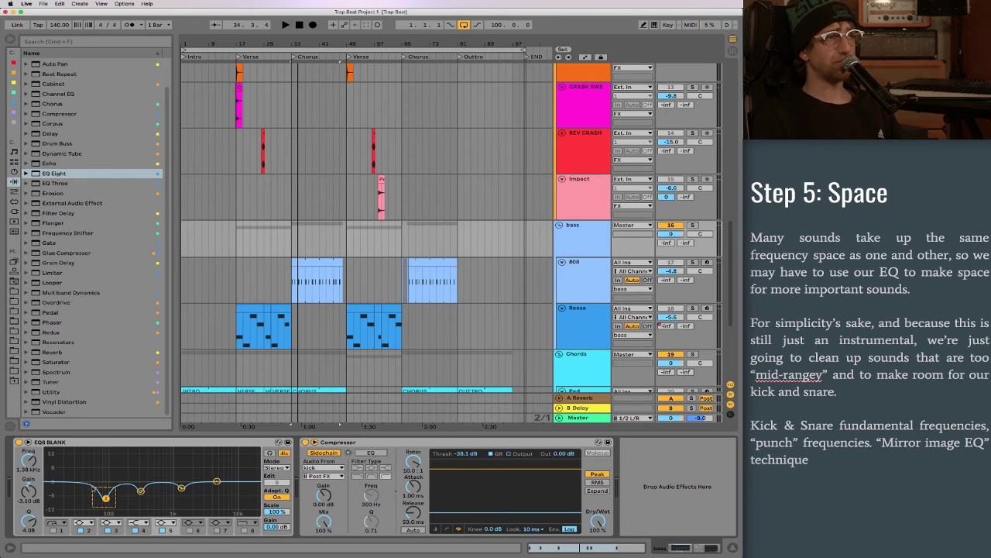
left_click_drag(105, 498, 105, 499)
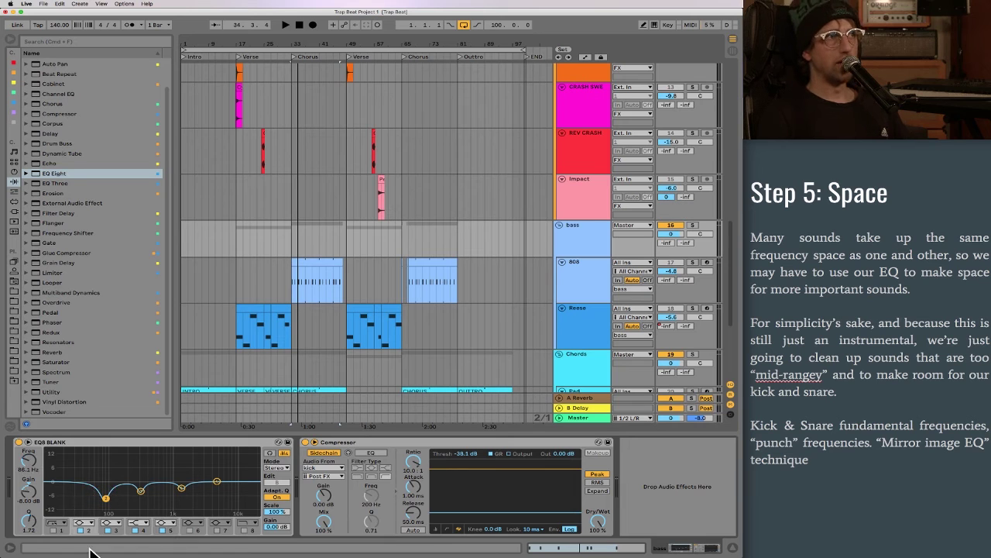
left_click(81, 530)
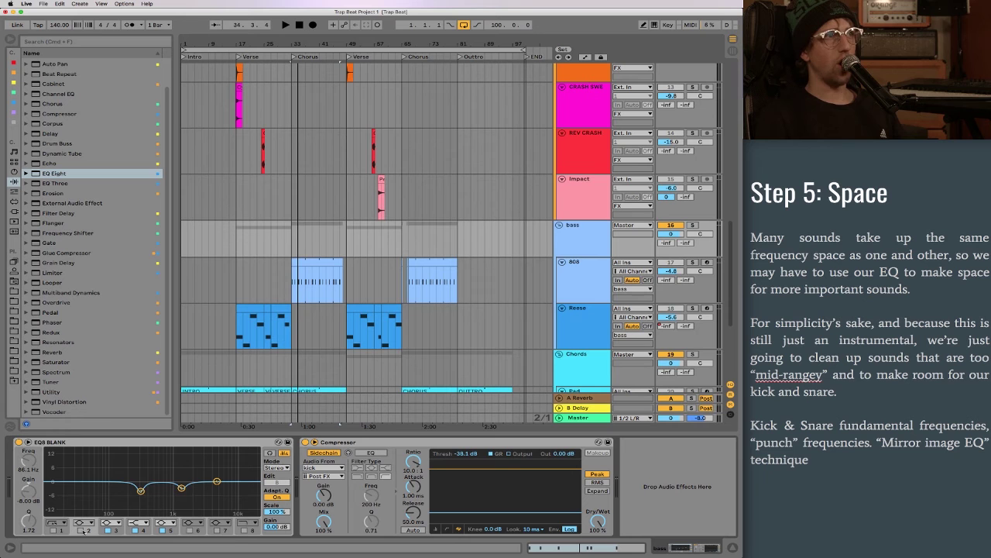
Step: Paste the three-dip EQ onto the Chords group ahead of its Utility device
scroll(538, 321, "down", 4)
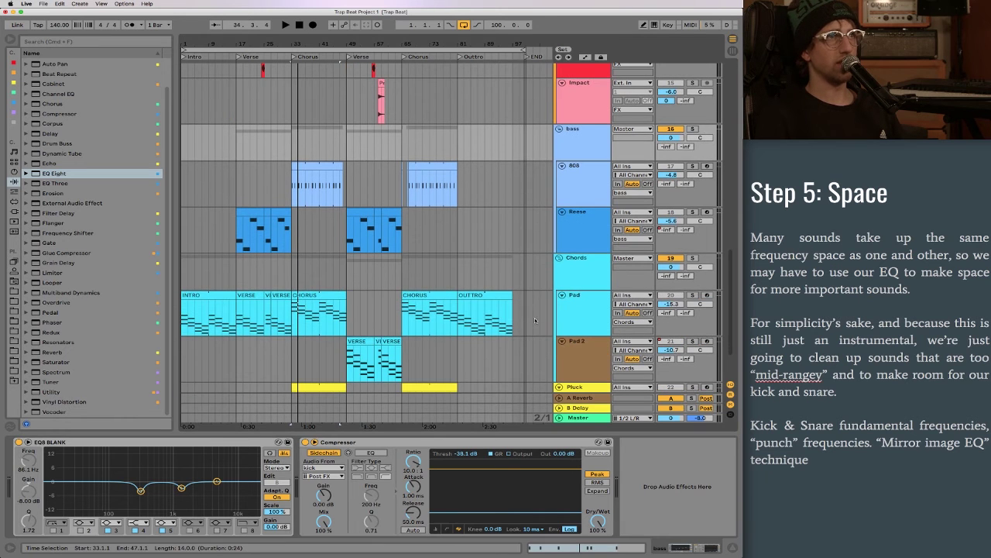
left_click(577, 267)
key("super+v")
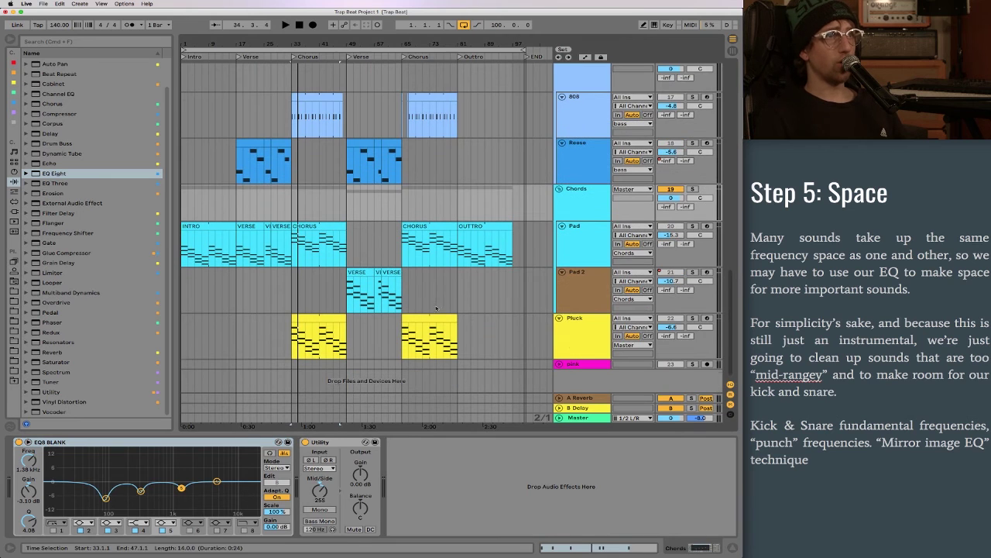
Step: Paste the three-dip EQ onto the Pluck track ahead of its existing EQ and turn off the kick's solo
key("super+v")
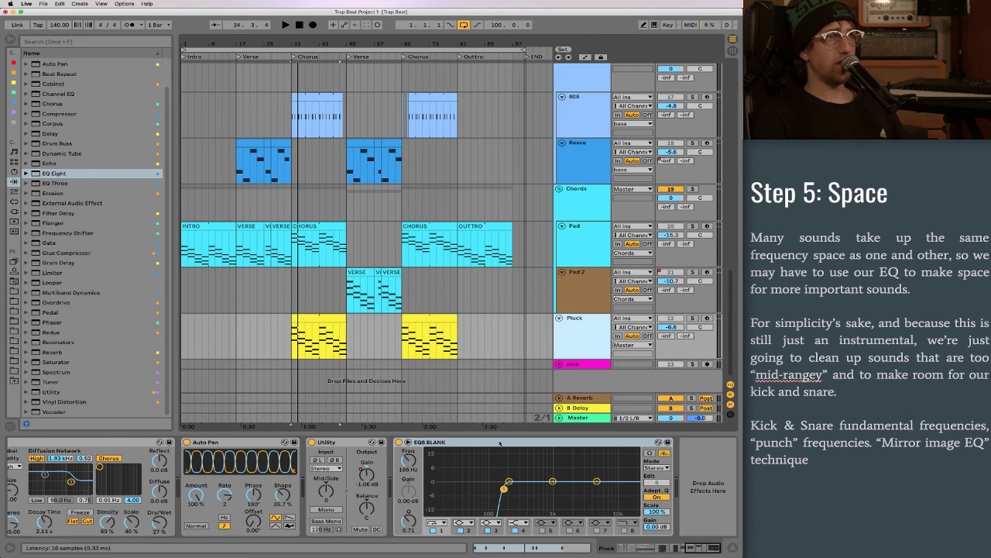
key("super+v")
scroll(654, 310, "up", 10)
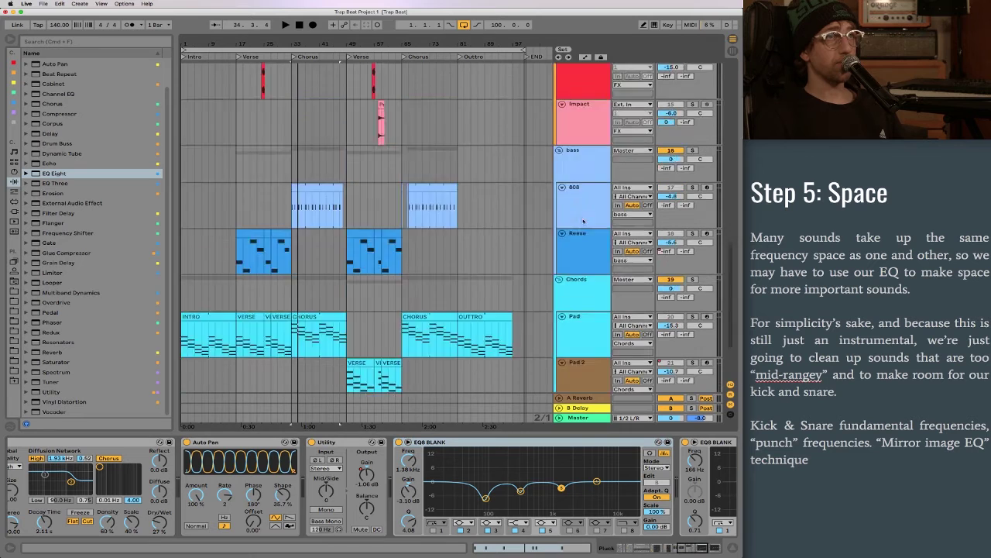
left_click(686, 114)
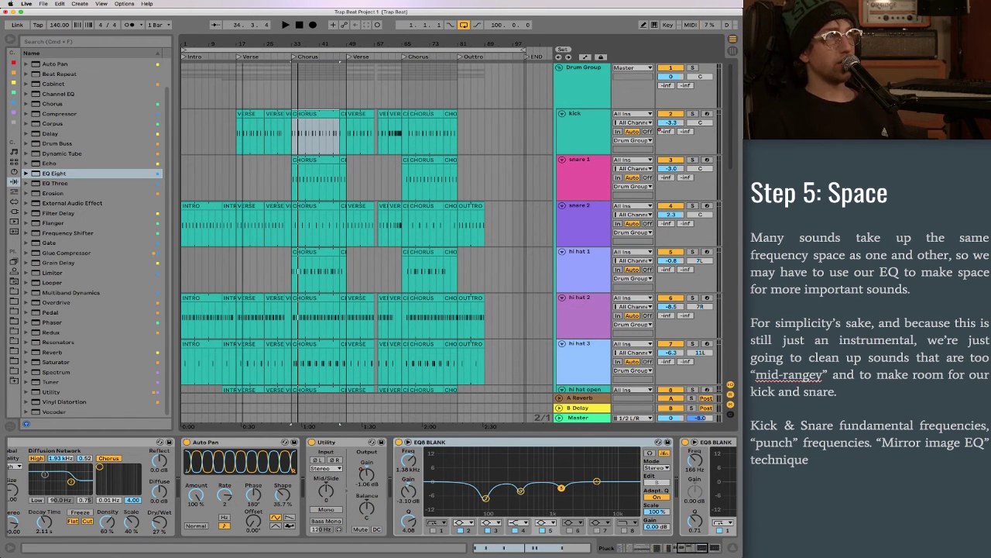
Step: Play the entire arrangement from the start with the Master limiter shown, and set the Reese volume to -7.6 and Pad 2 to -8.7
key("super+a")
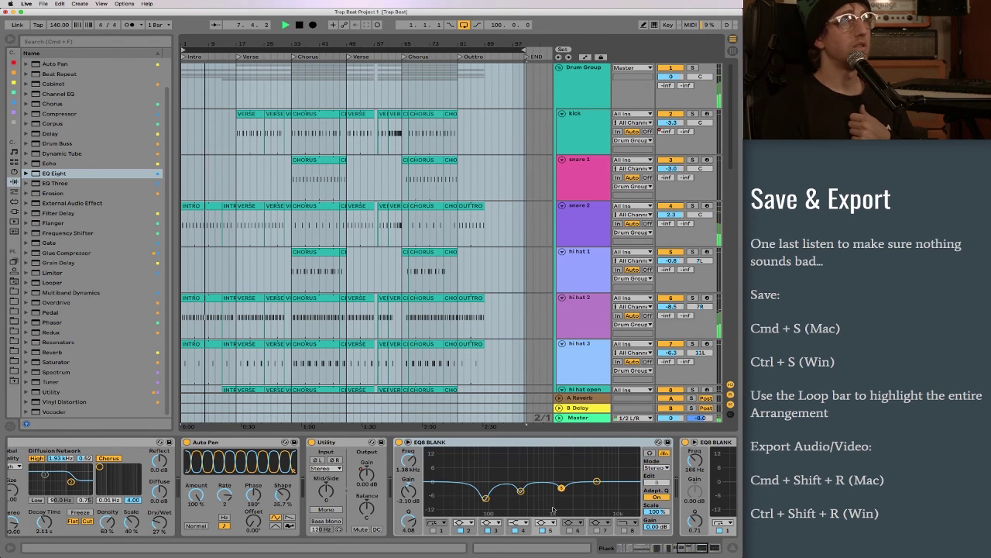
left_click(579, 418)
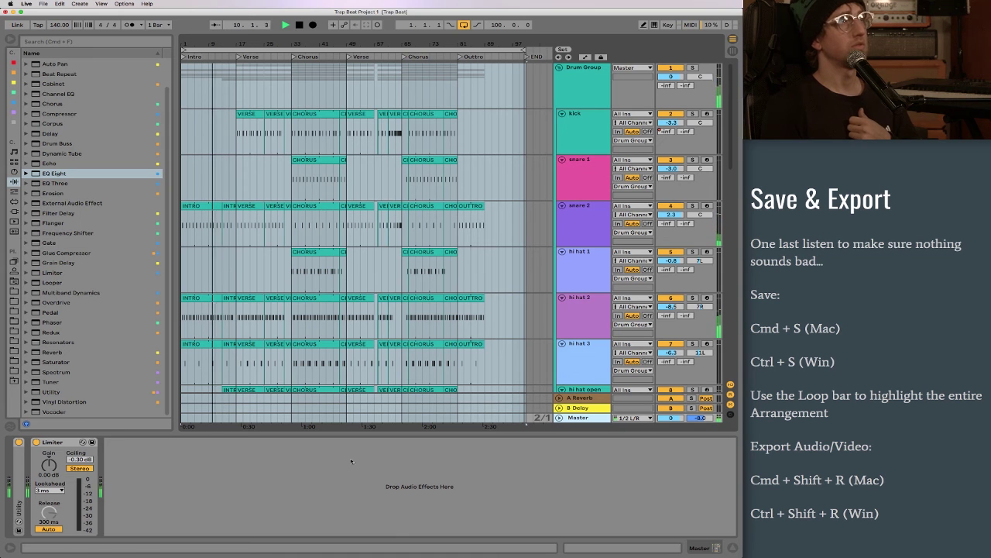
scroll(339, 274, "down", 2)
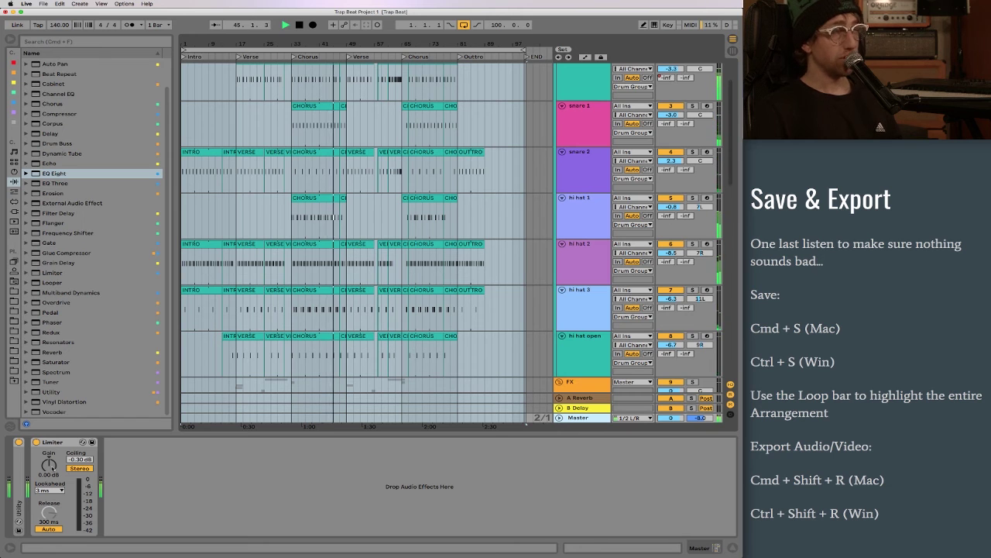
scroll(354, 318, "down", 10)
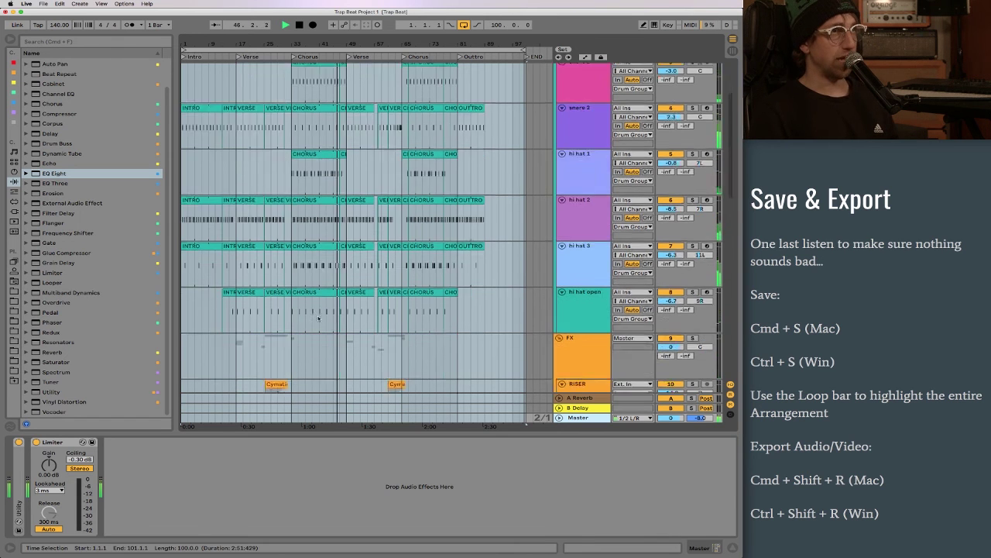
scroll(360, 324, "down", 10)
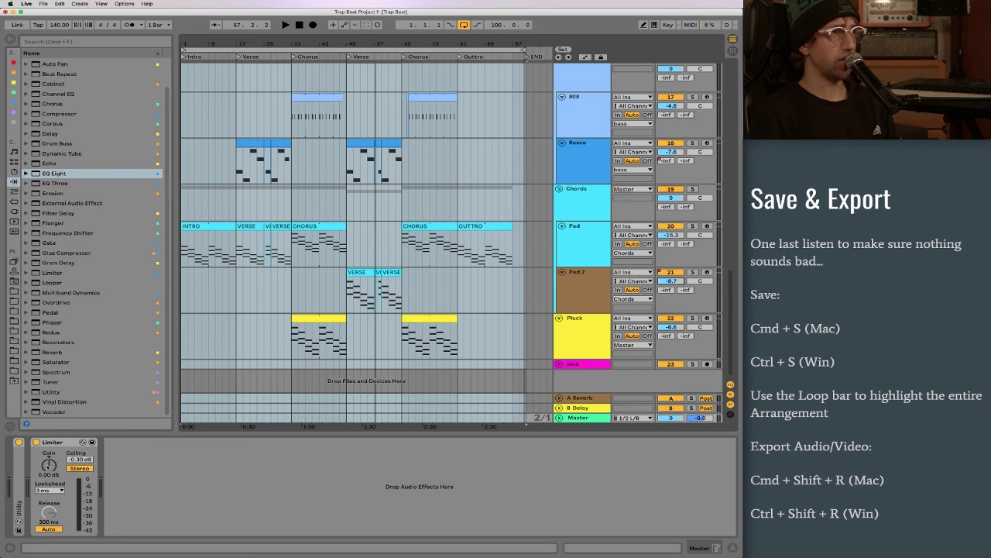
Step: Play from the first Chorus marker at bar 33 and set the Master track's Limiter gain to 9.50 dB
left_click(293, 57)
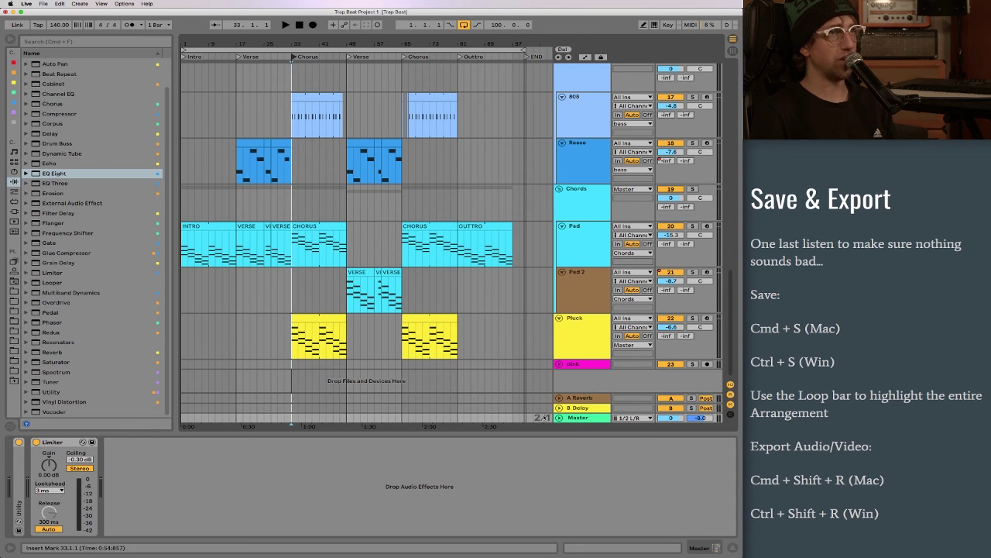
left_click(579, 418)
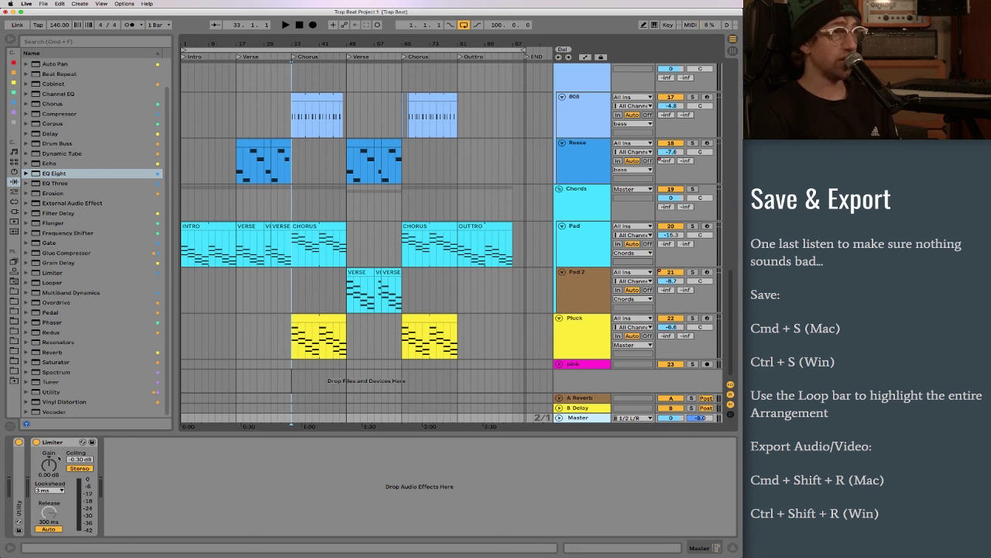
key("space")
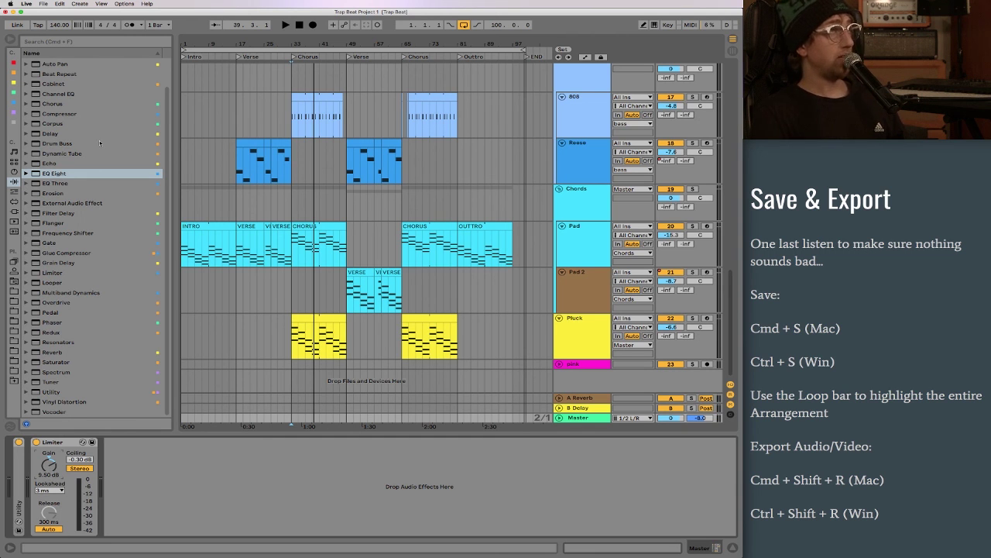
Step: Save the Live Set
left_click(44, 4)
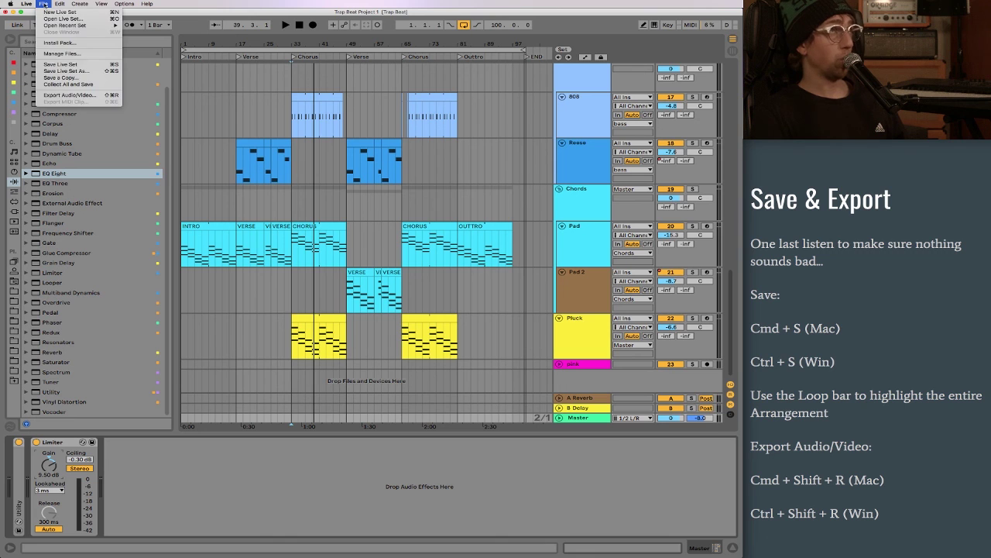
left_click(75, 63)
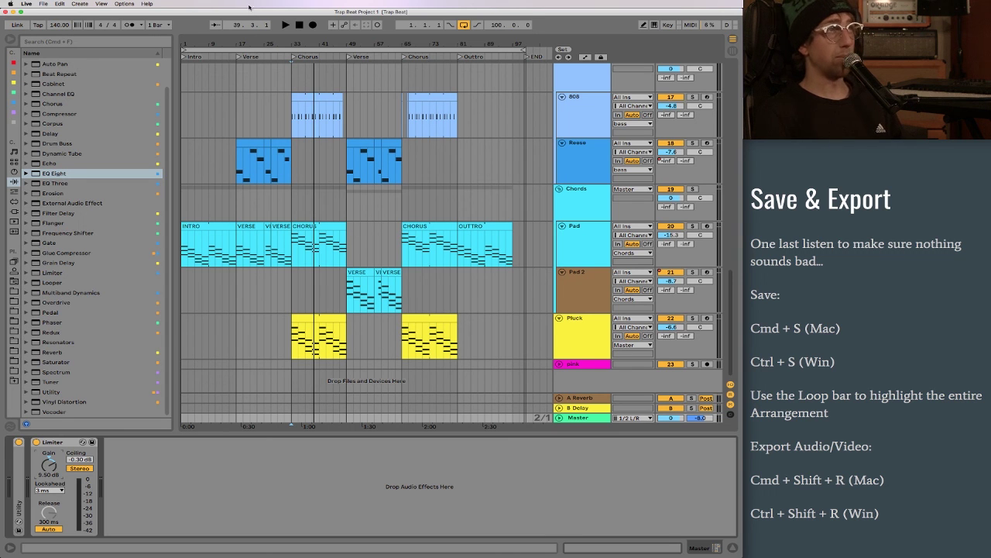
Step: Select the whole arrangement from bar 1 for a length of 99.2.0 and start exporting the Master as 24-bit WAV and MP3
mouse_move(527, 41)
left_mouse_down()
mouse_move(559, 53)
mouse_move(536, 51)
mouse_move(525, 24)
left_mouse_up()
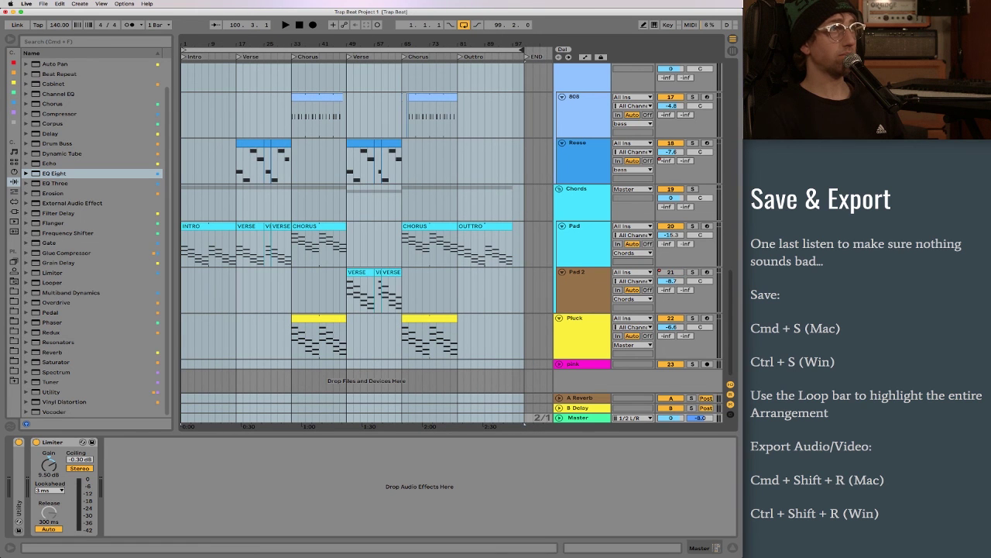
left_click(43, 4)
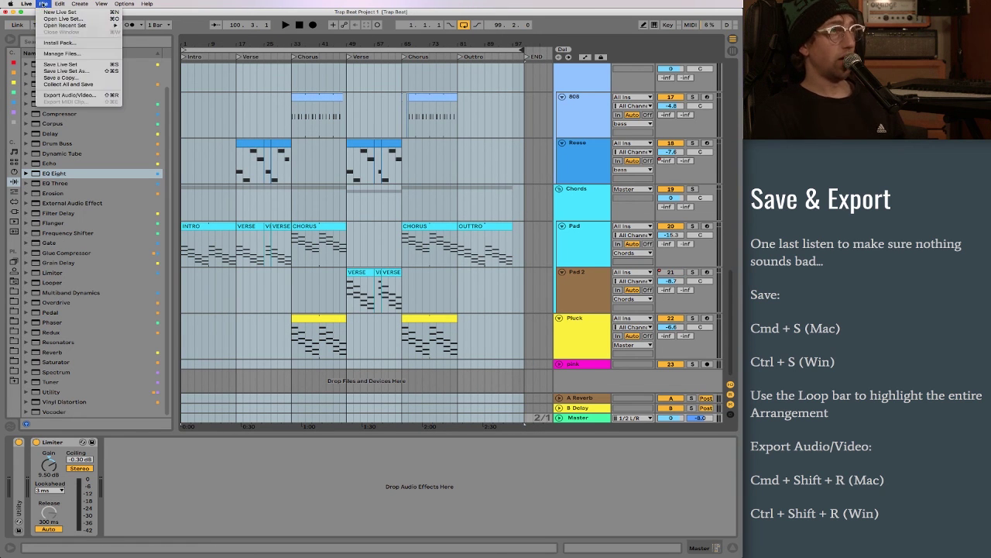
left_click(99, 96)
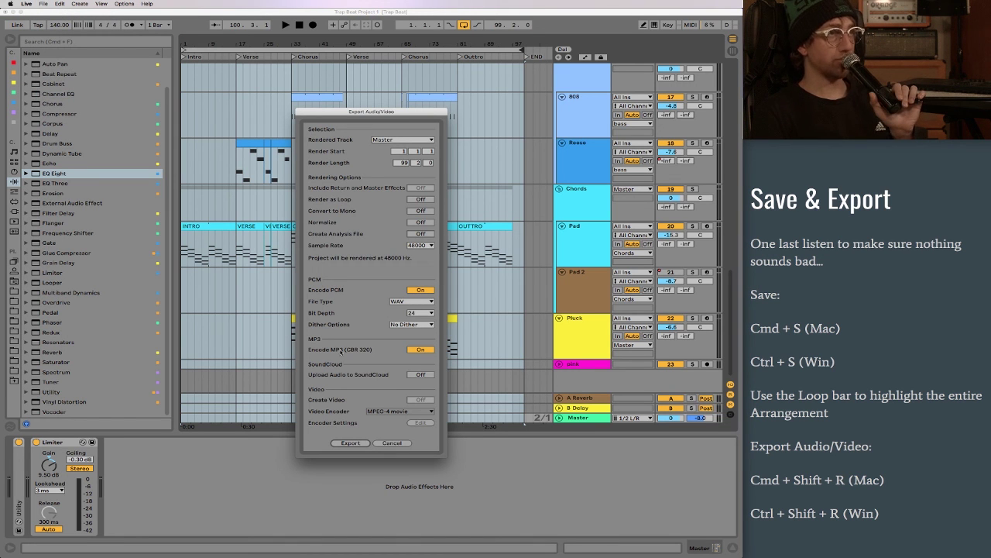
left_click(350, 442)
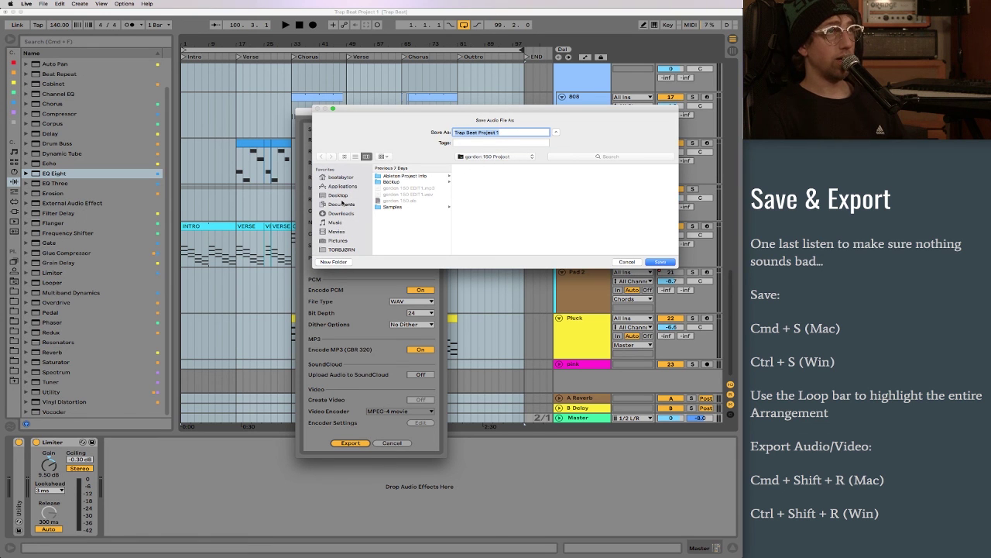
Step: Save the exported audio as "Trap Beat Project (Mix 1)" in the Trap Beat Project folder on the Desktop
left_click(338, 195)
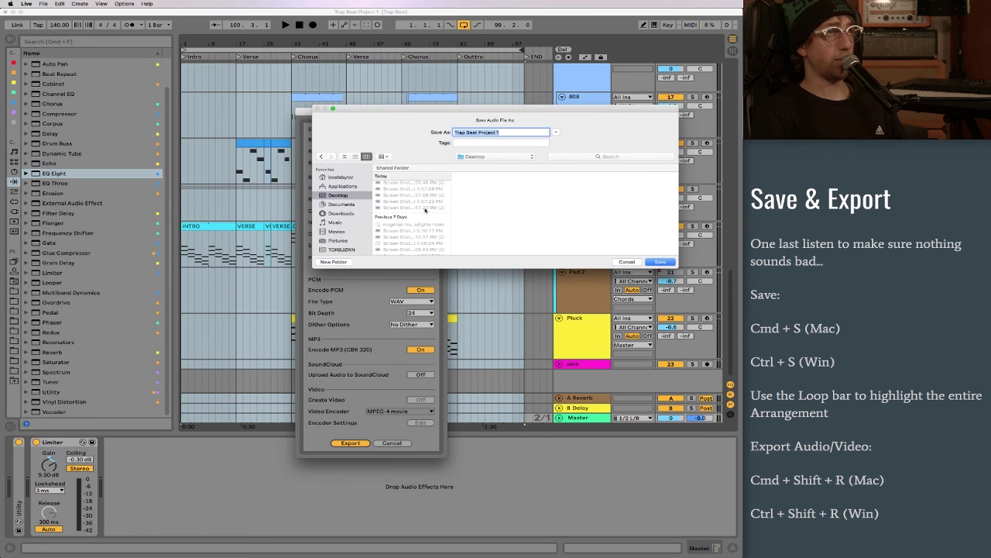
scroll(430, 206, "down", 10)
scroll(430, 209, "up", 5)
left_click(410, 202)
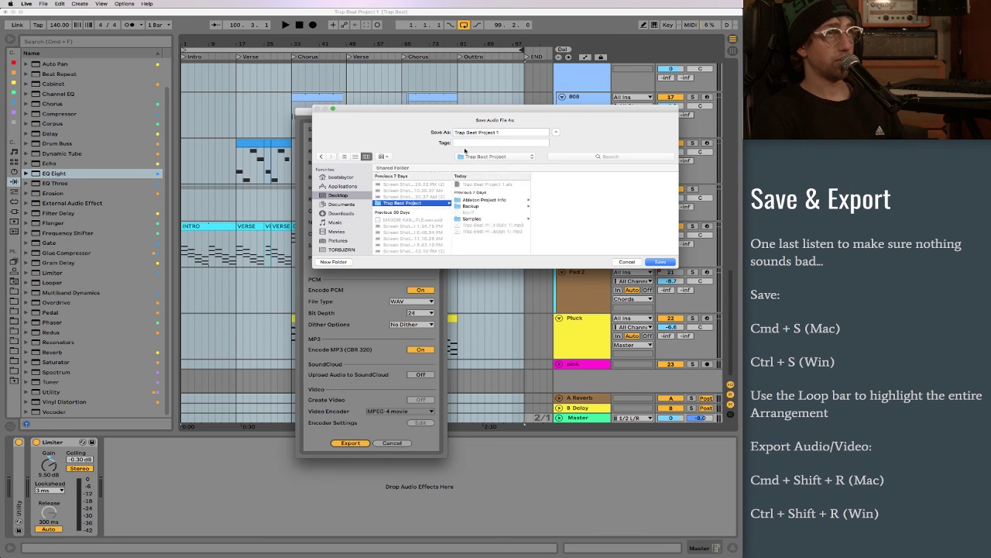
left_click(509, 132)
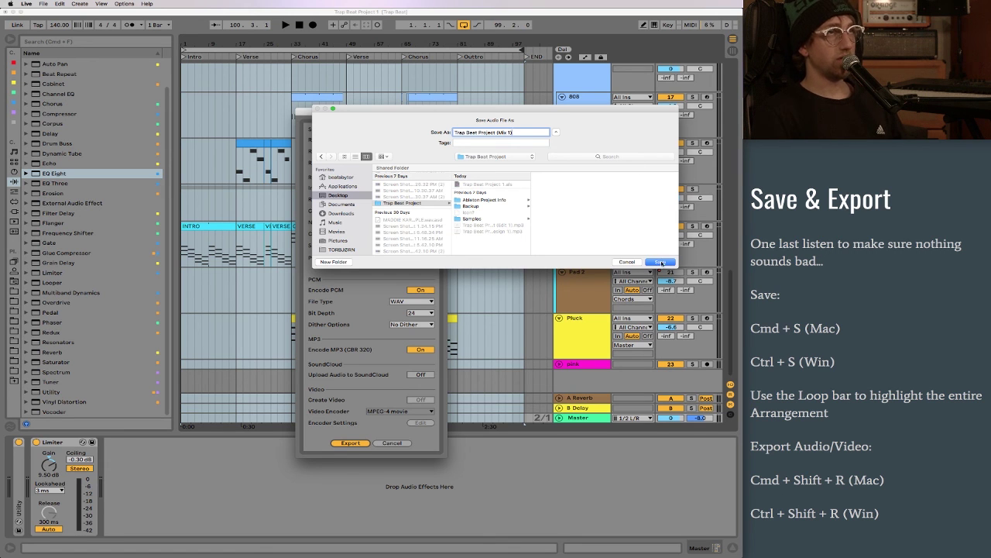
left_click(659, 263)
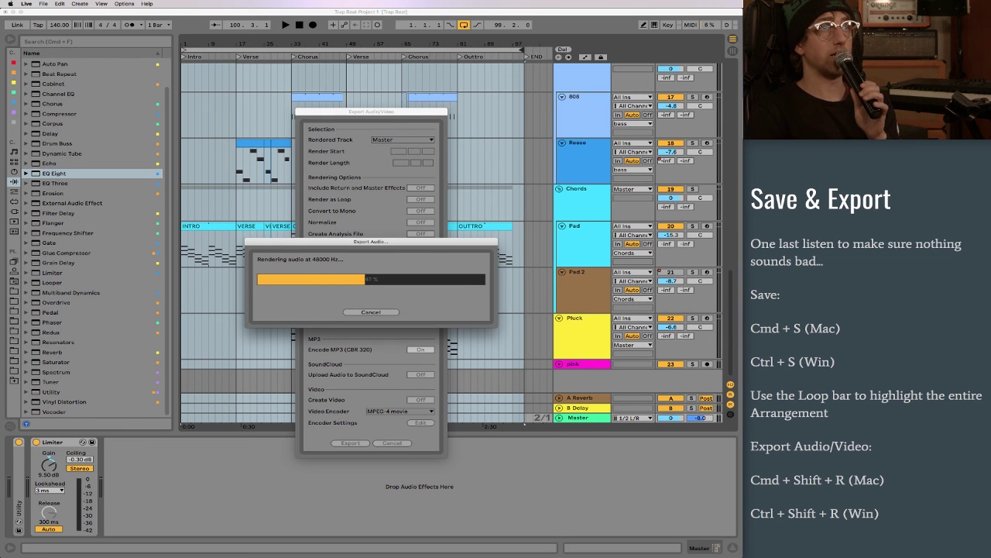
key("super+Tab")
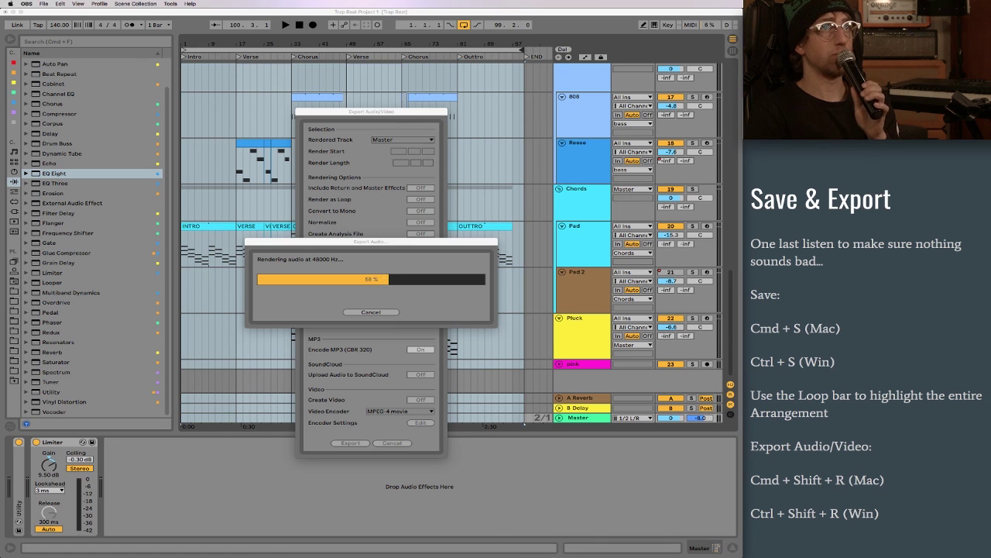